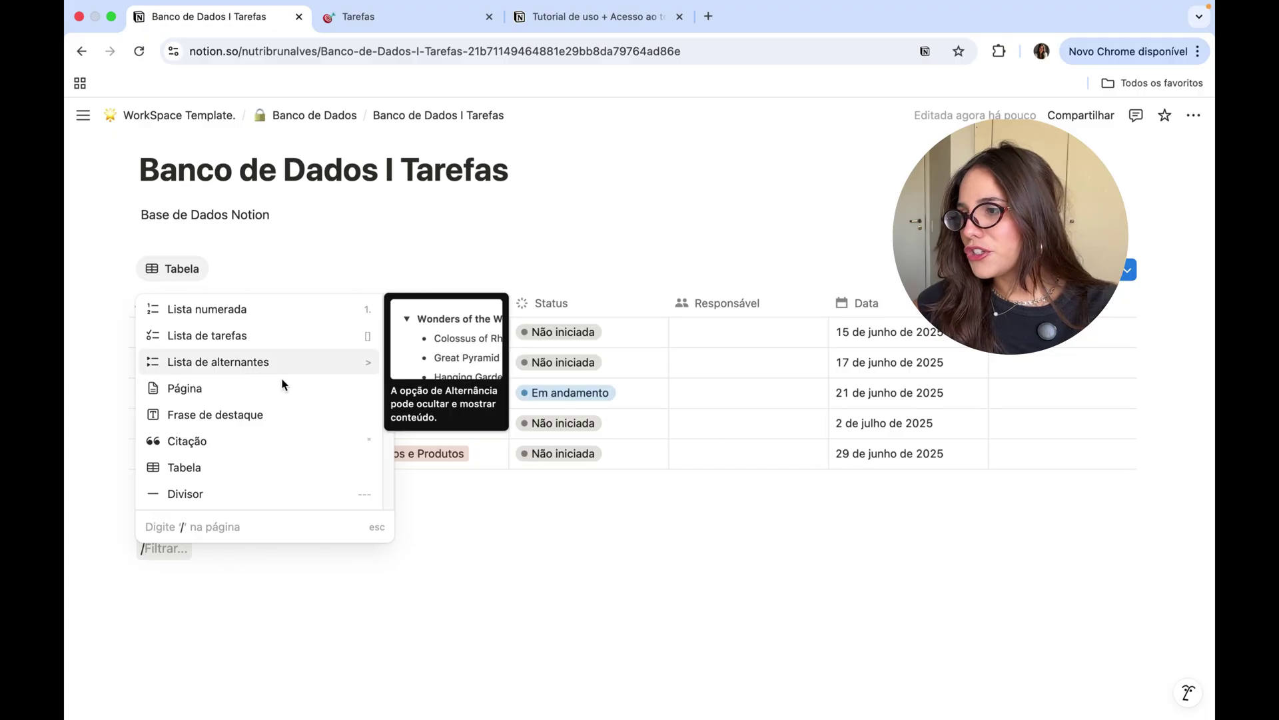
# Step: Look through the block types available below the task table and write the text line "Começar a escrever" there
pyautogui.moveTo(388, 459); pyautogui.dragTo(390, 504)
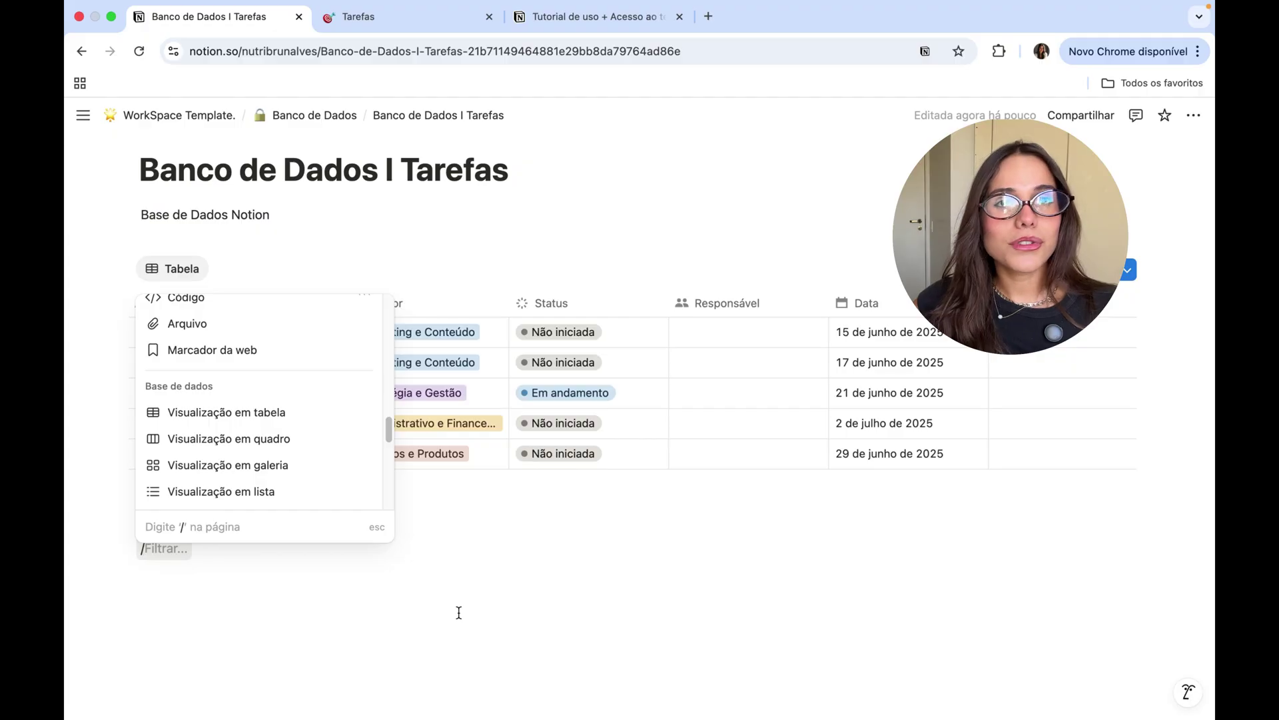
pyautogui.scroll(10, 217, 423)
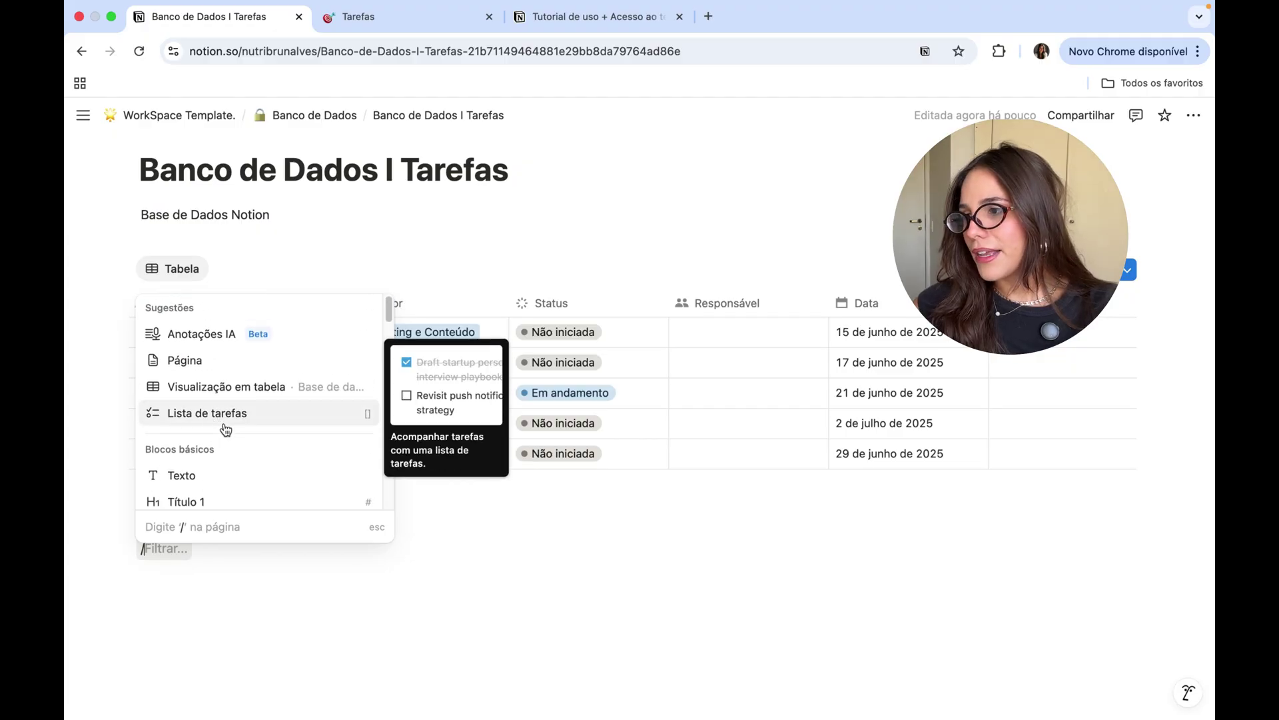
pyautogui.scroll(-3, 265, 461)
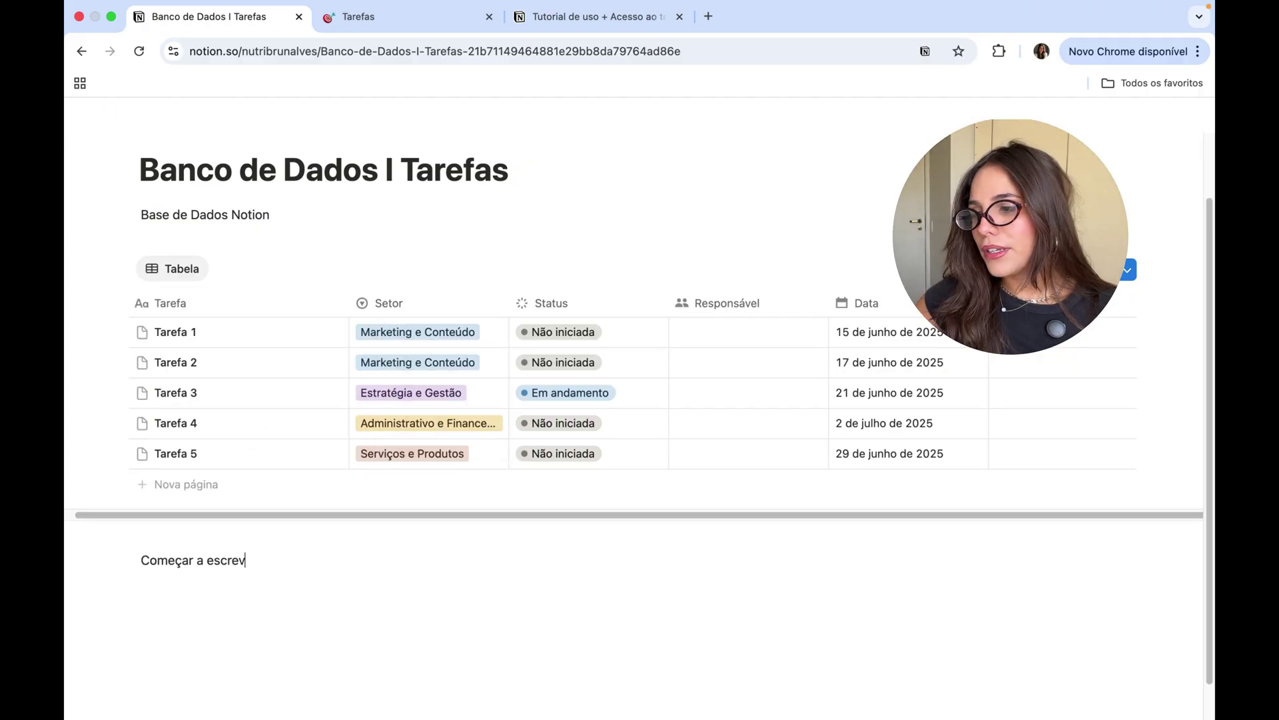
pyautogui.write('er')
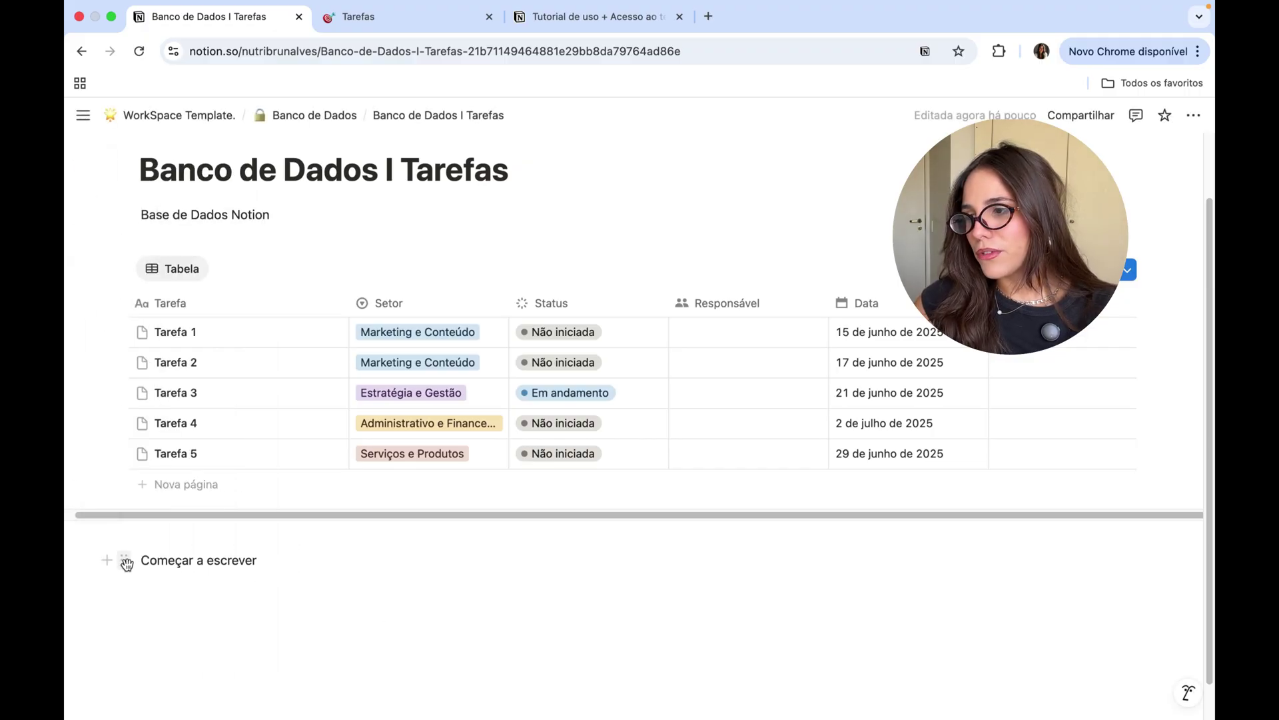
# Step: Turn the "Começar a escrever" text block into a quote (Citação)
pyautogui.moveTo(127, 563)
pyautogui.mouseDown()
pyautogui.moveTo(186, 622)
pyautogui.moveTo(951, 449)
pyautogui.moveTo(1155, 361)
pyautogui.moveTo(494, 290)
pyautogui.moveTo(257, 217)
pyautogui.moveTo(223, 312)
pyautogui.moveTo(149, 234)
pyautogui.moveTo(134, 617)
pyautogui.moveTo(114, 554)
pyautogui.moveTo(146, 570)
pyautogui.mouseUp()
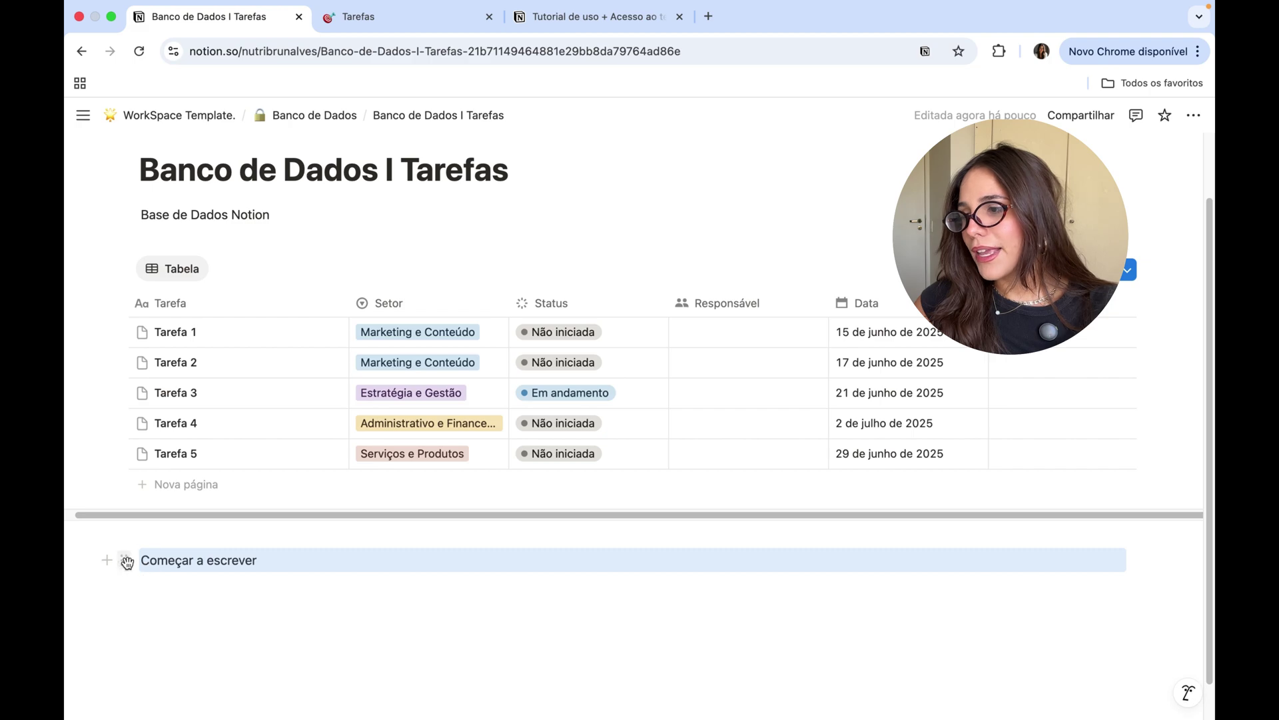
pyautogui.click(125, 557)
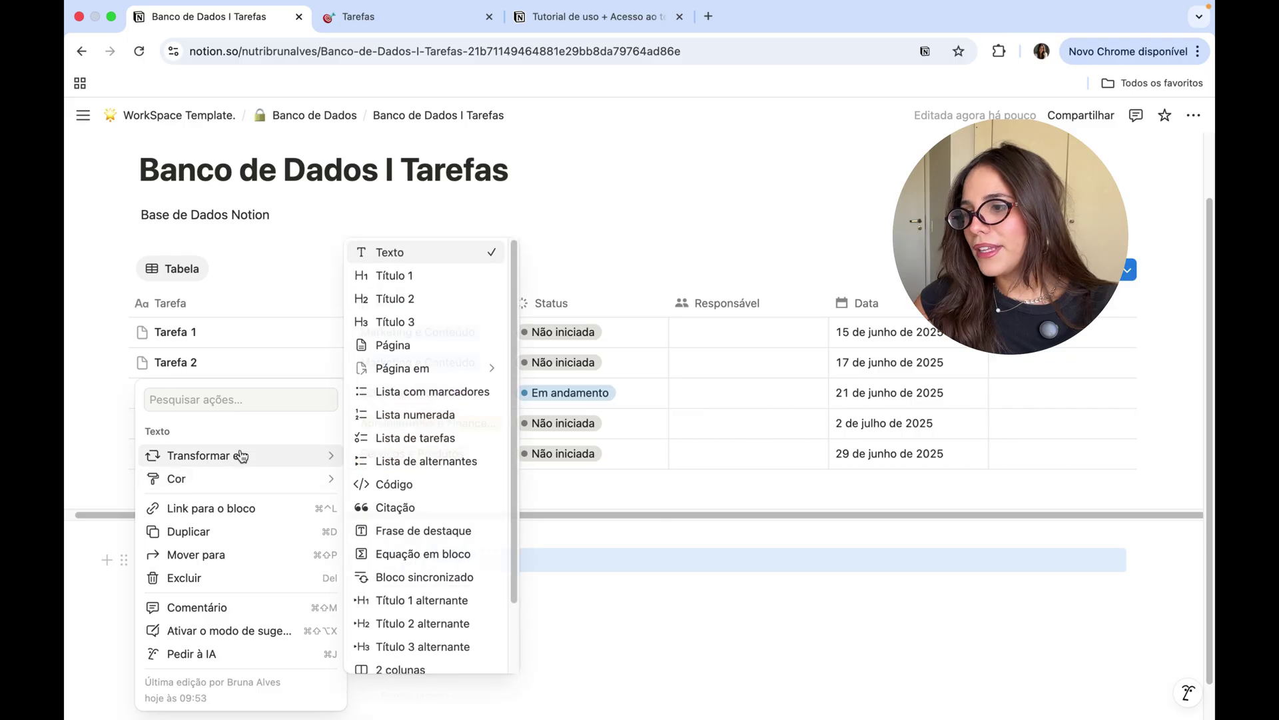
pyautogui.click(420, 514)
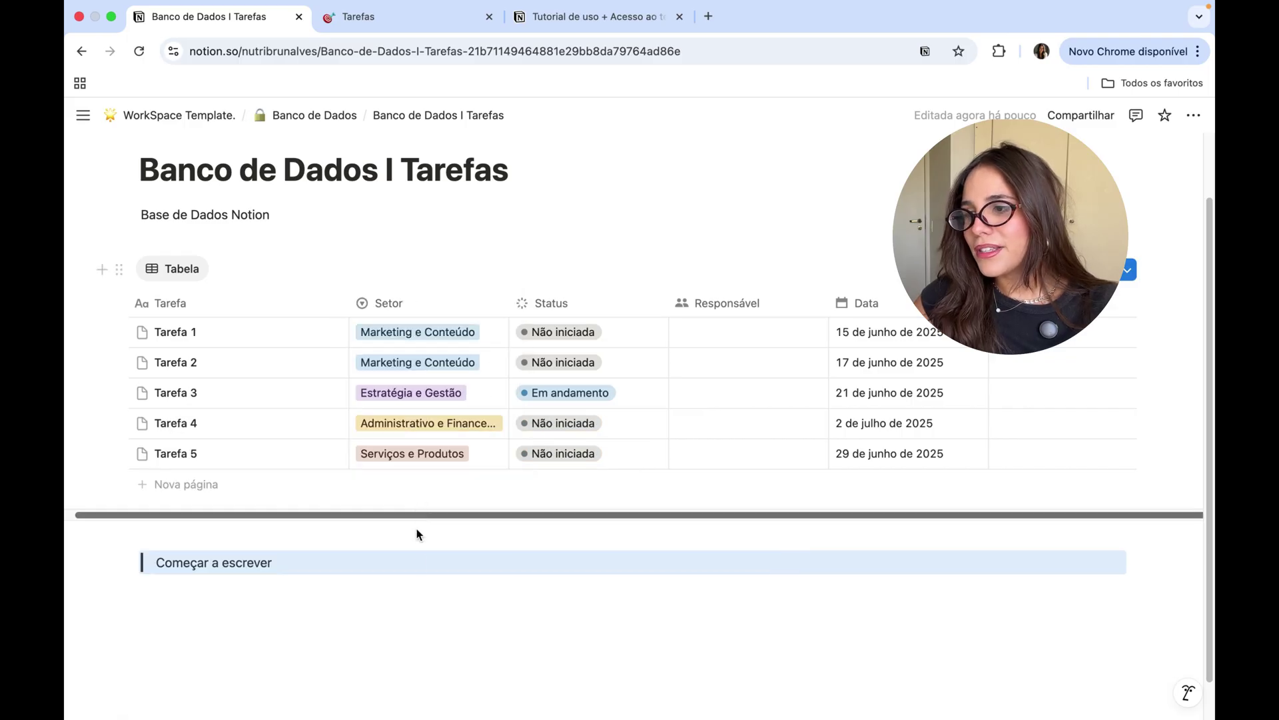
# Step: Convert the "Começar a escrever" quote into a page (Página) and view that page before returning to the task database
pyautogui.click(125, 562)
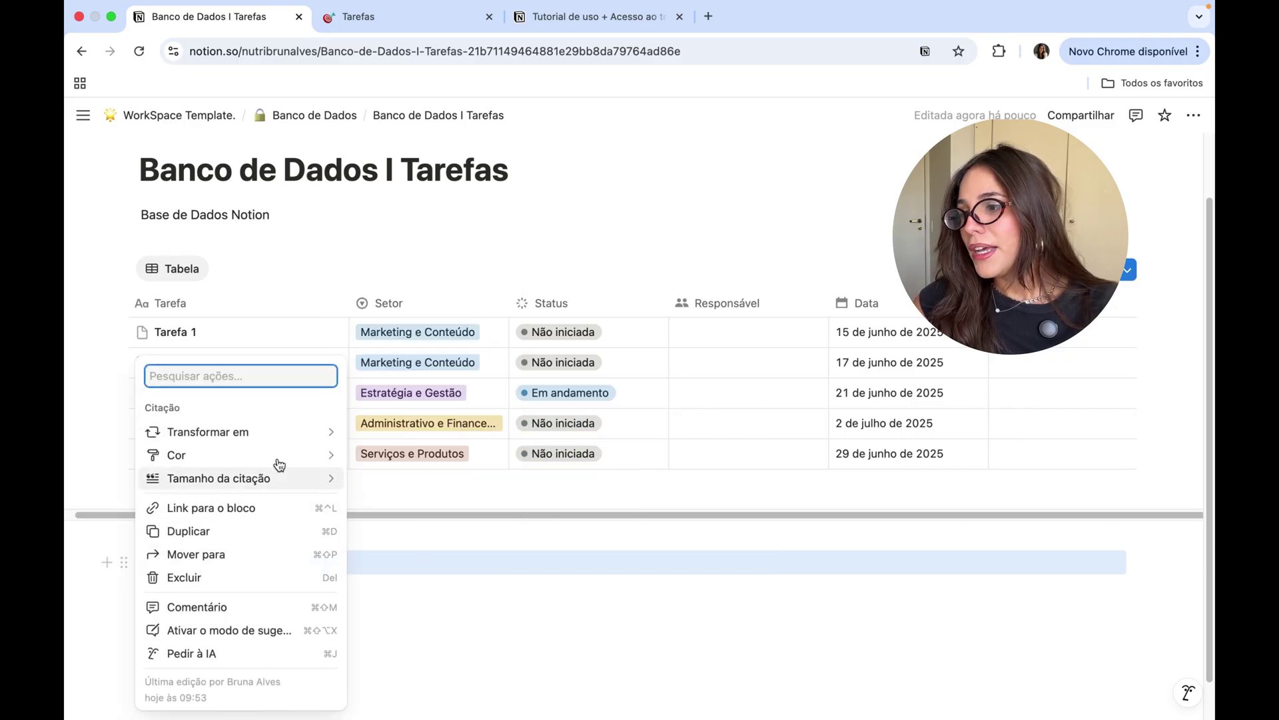
pyautogui.moveTo(297, 432)
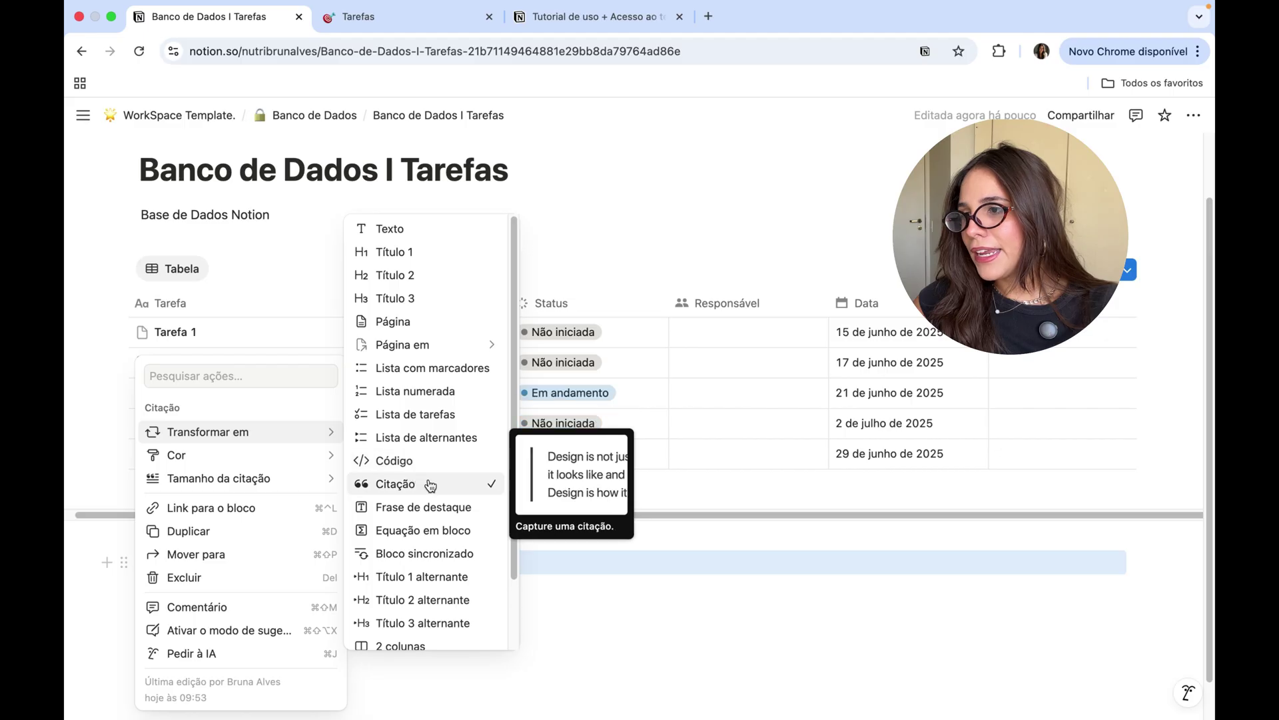
pyautogui.click(421, 323)
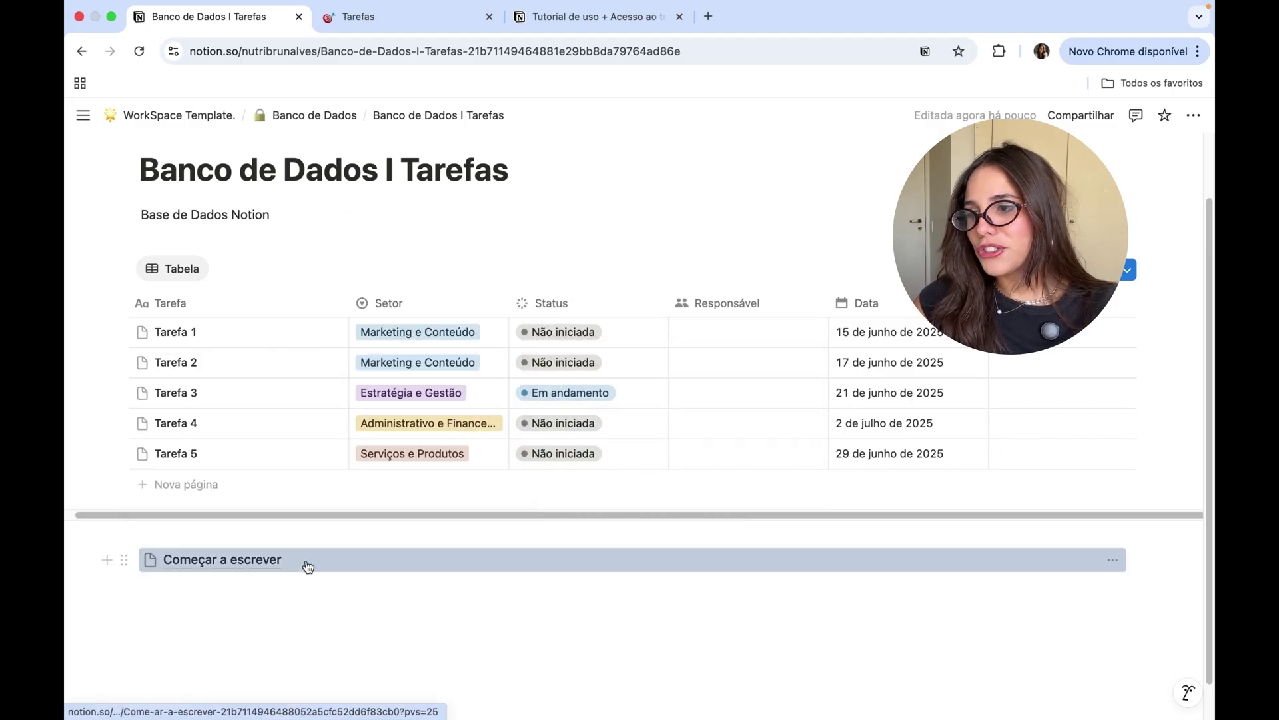
pyautogui.click(306, 565)
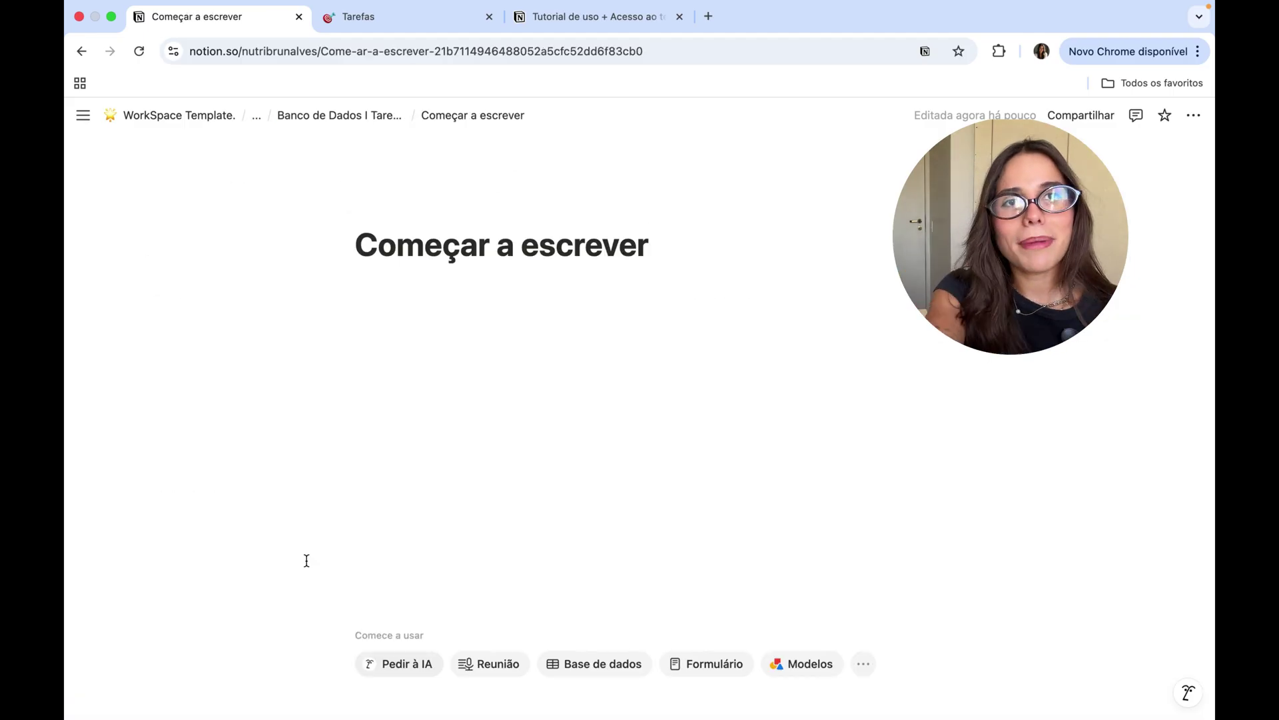
pyautogui.click(343, 119)
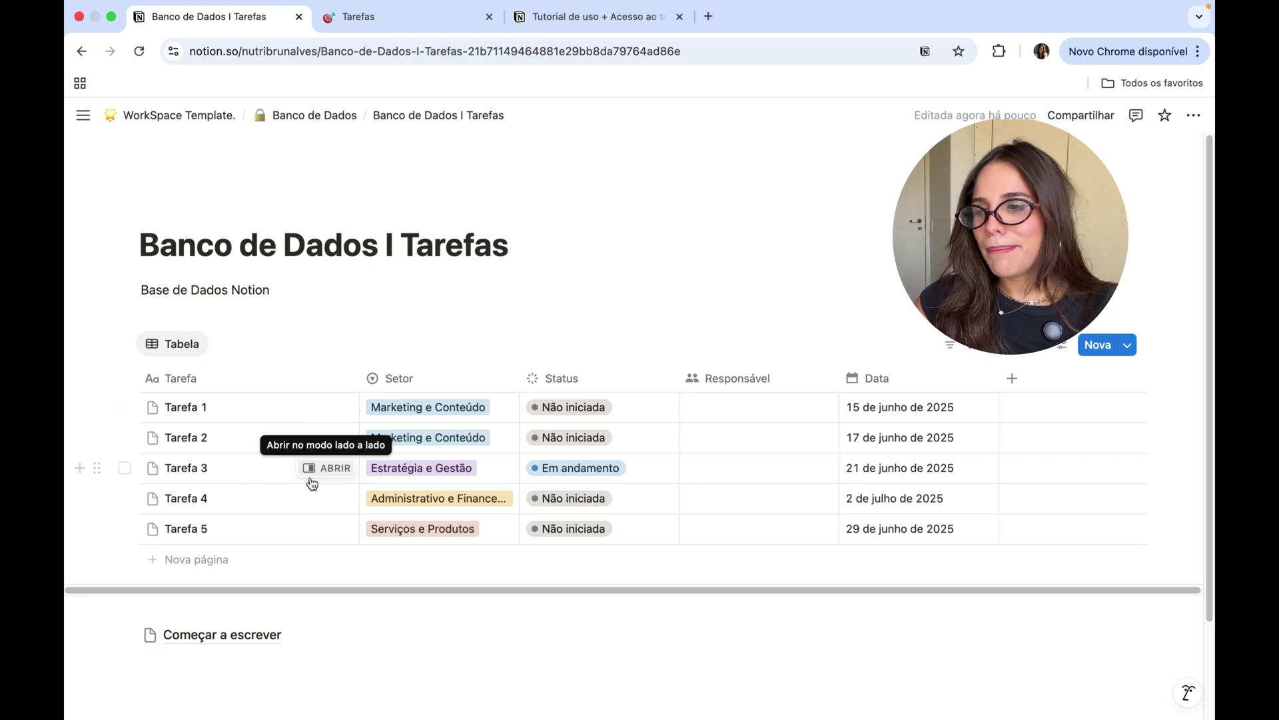
# Step: Open Tarefa 3 beside the table and view it as a full page, returning to the side-by-side view
pyautogui.click(328, 470)
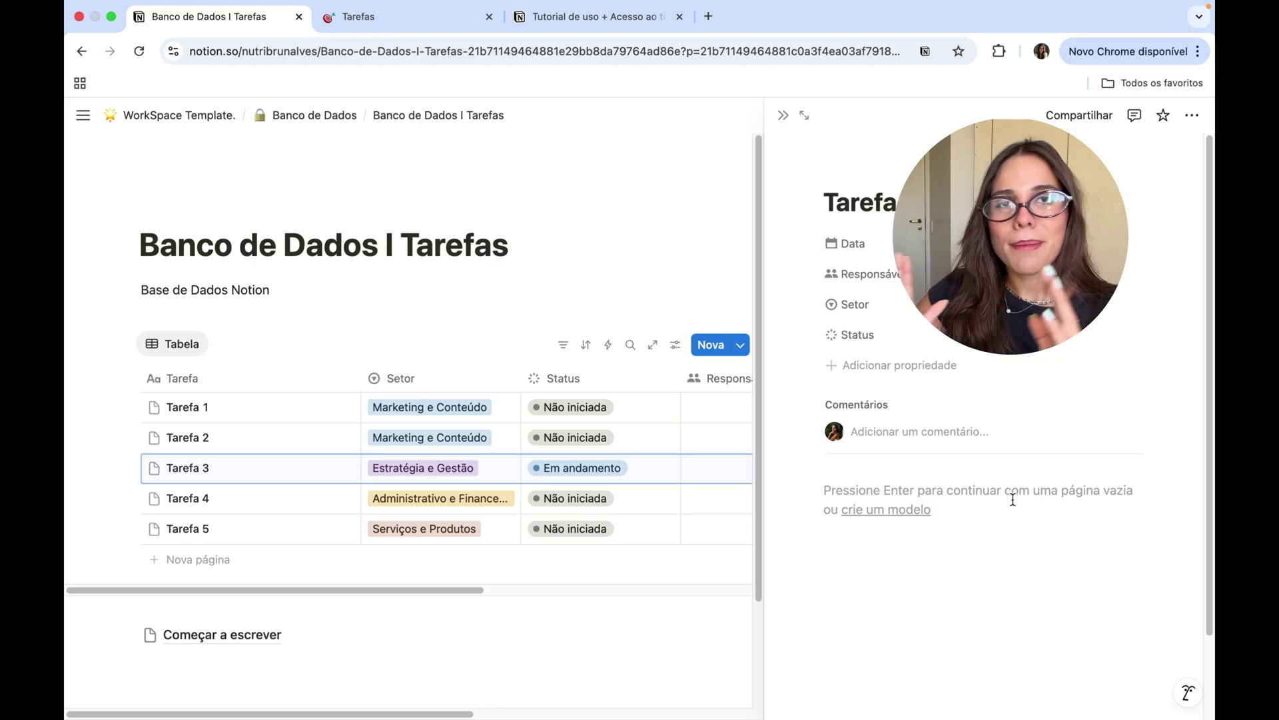
pyautogui.click(804, 115)
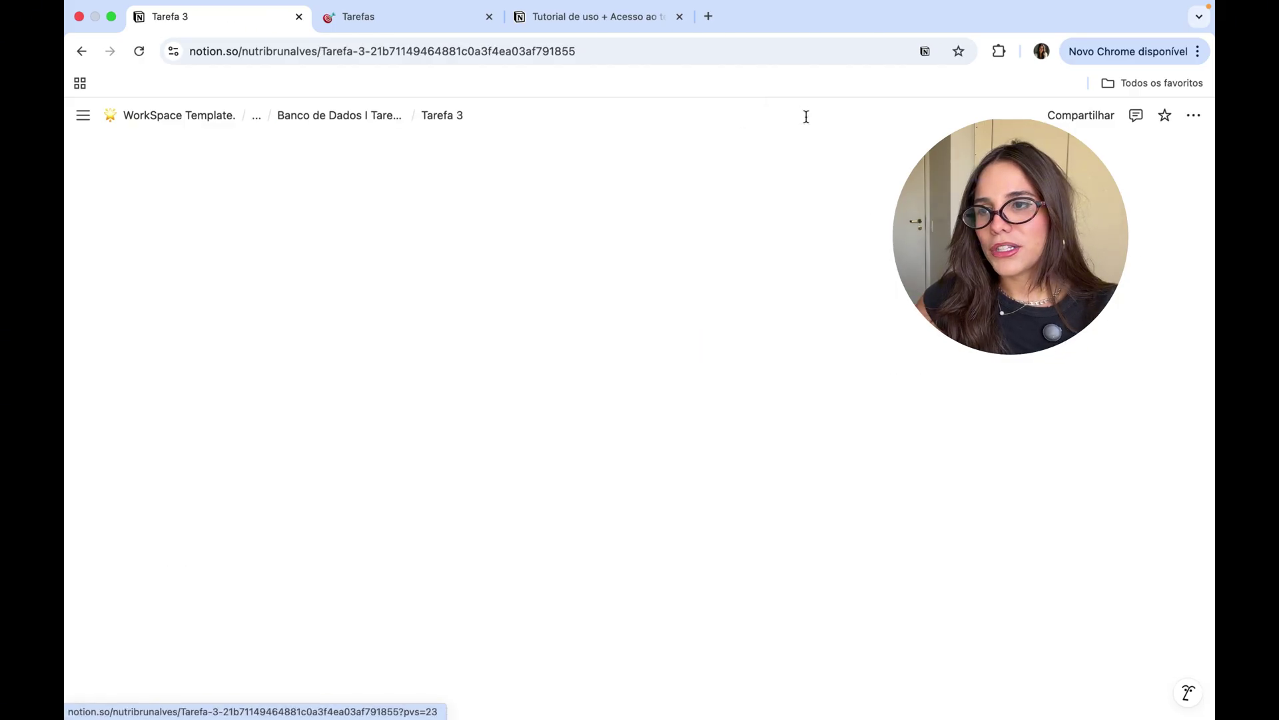
pyautogui.click(80, 51)
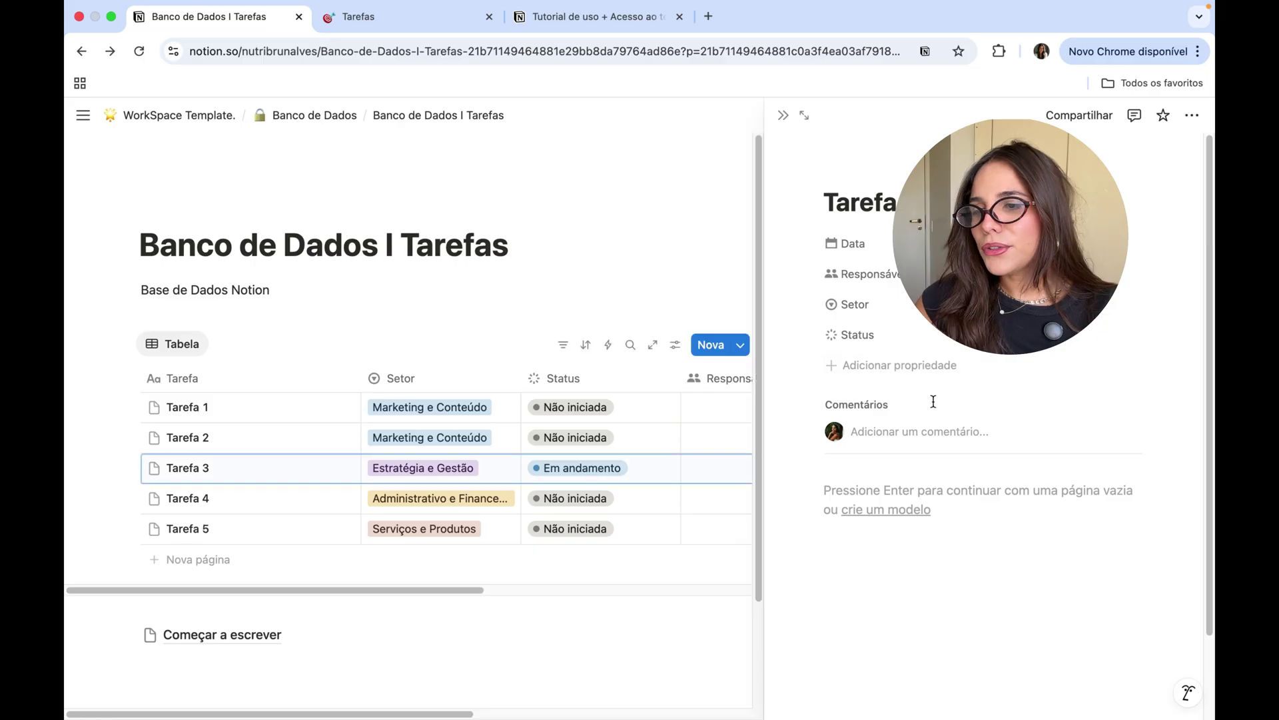
# Step: Write the sample text "fjnjenj" in the body of the Tarefa 3 page and close its side view
pyautogui.click(857, 465)
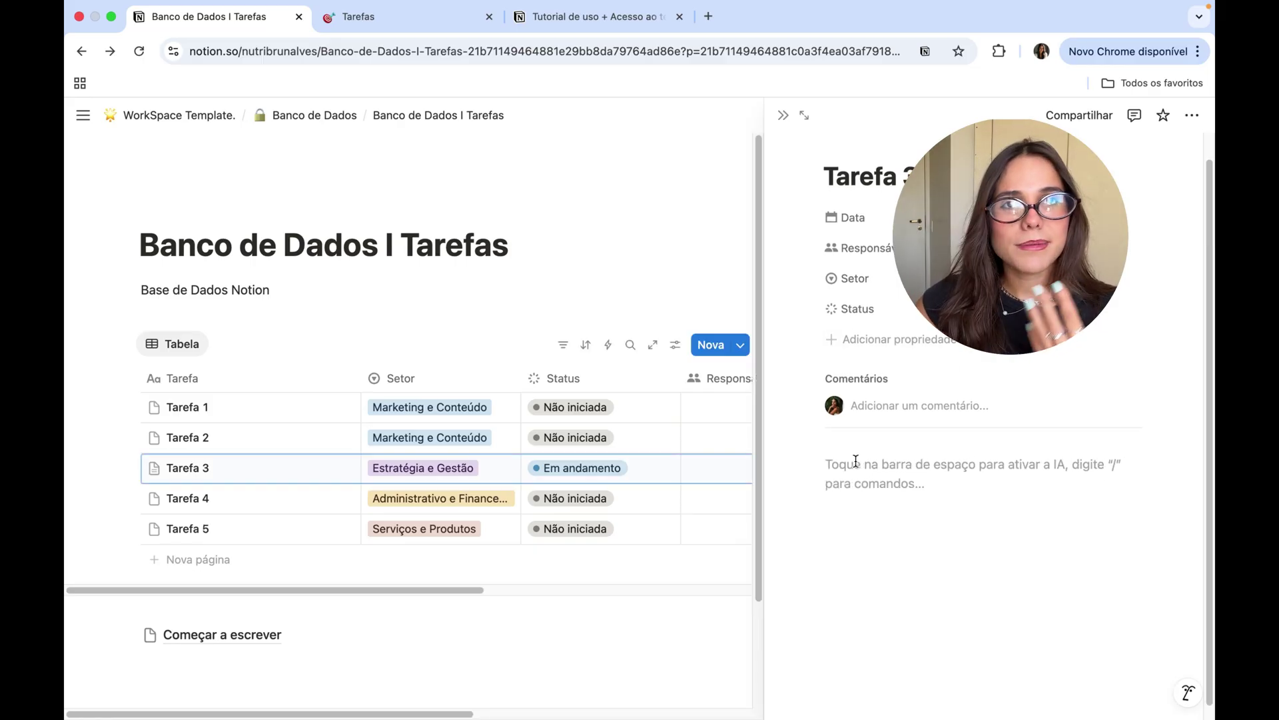
pyautogui.write('fjnj')
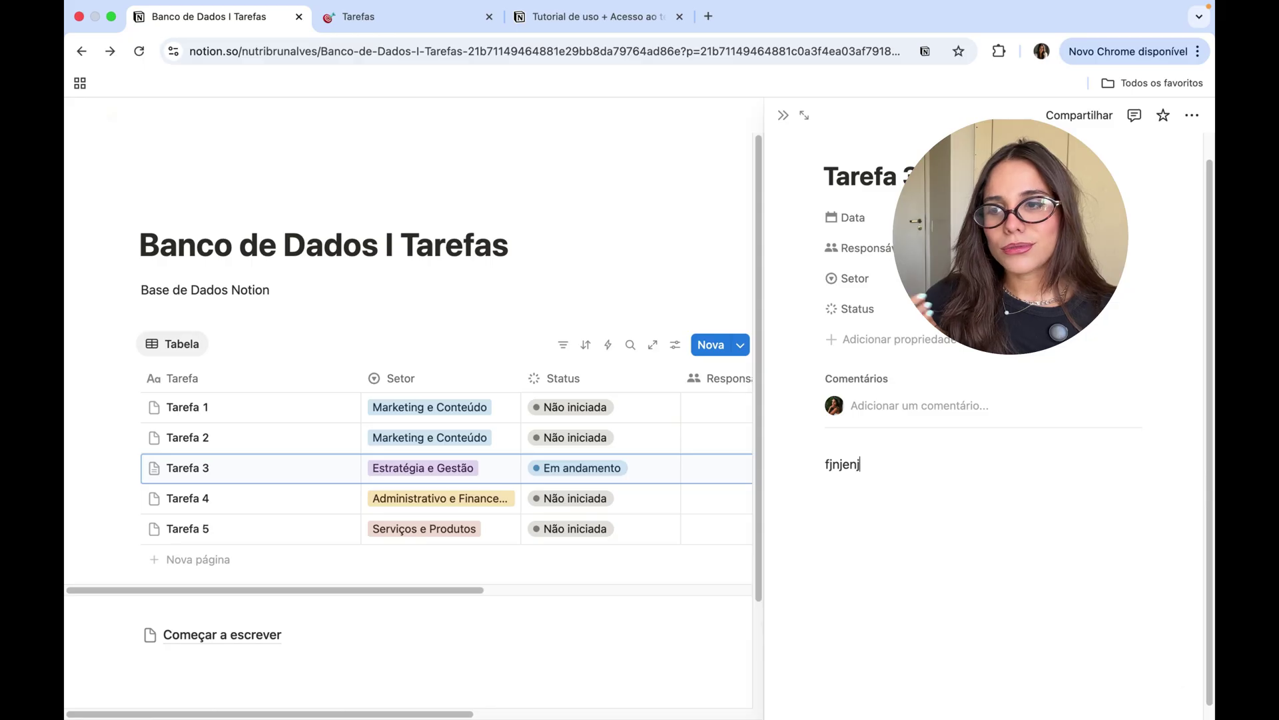
pyautogui.click(783, 115)
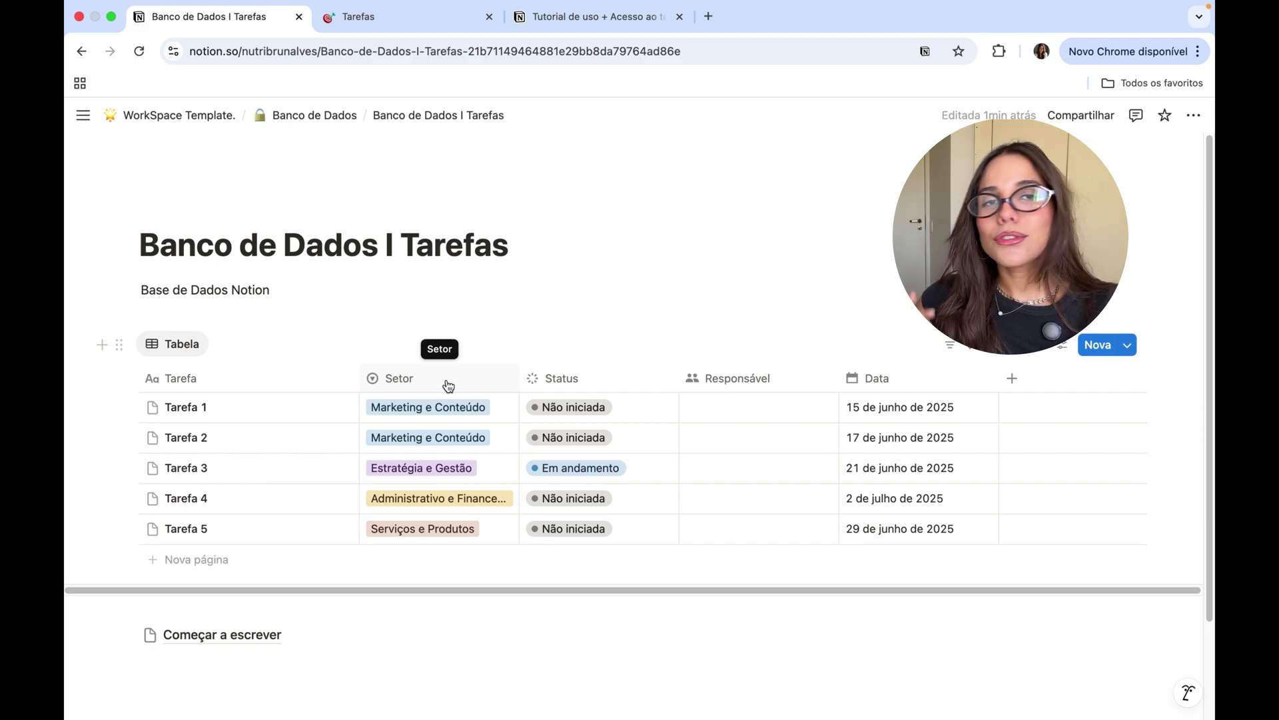
# Step: Check the edit settings of the Comercial e Vendas option and create the Setor option "Adicionar uma nova" for Tarefa 1
pyautogui.click(448, 412)
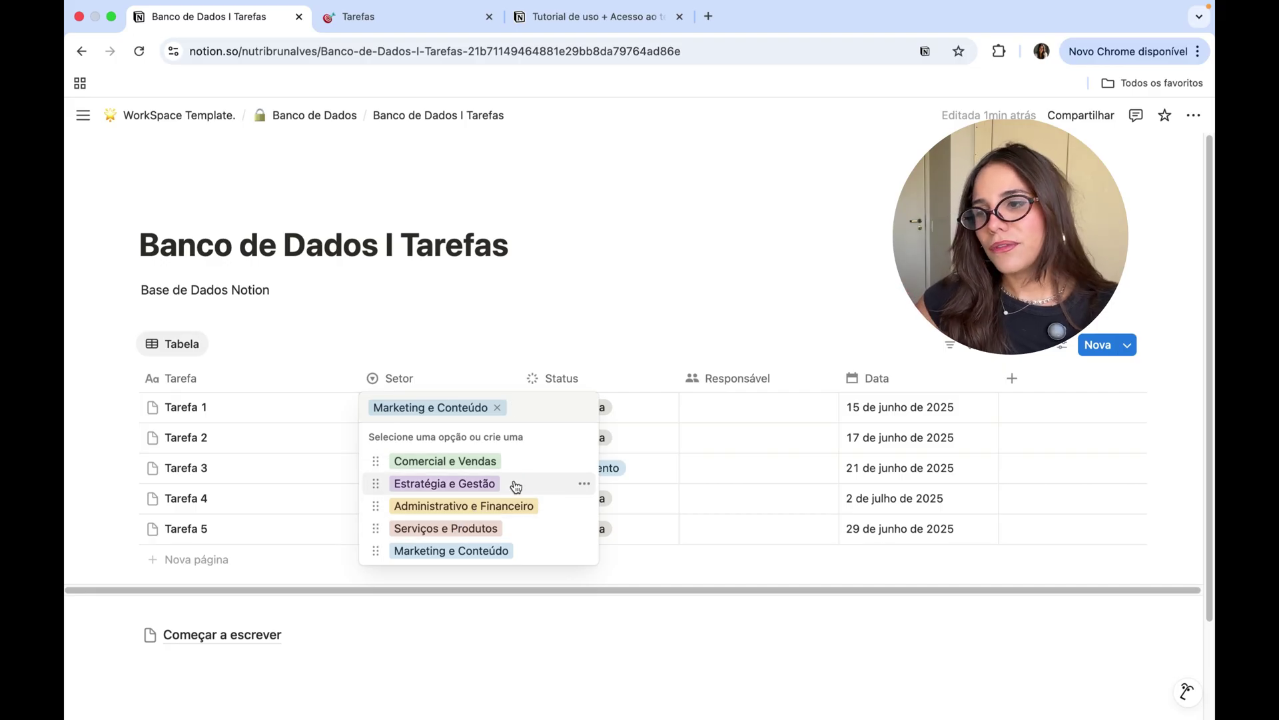
pyautogui.click(584, 462)
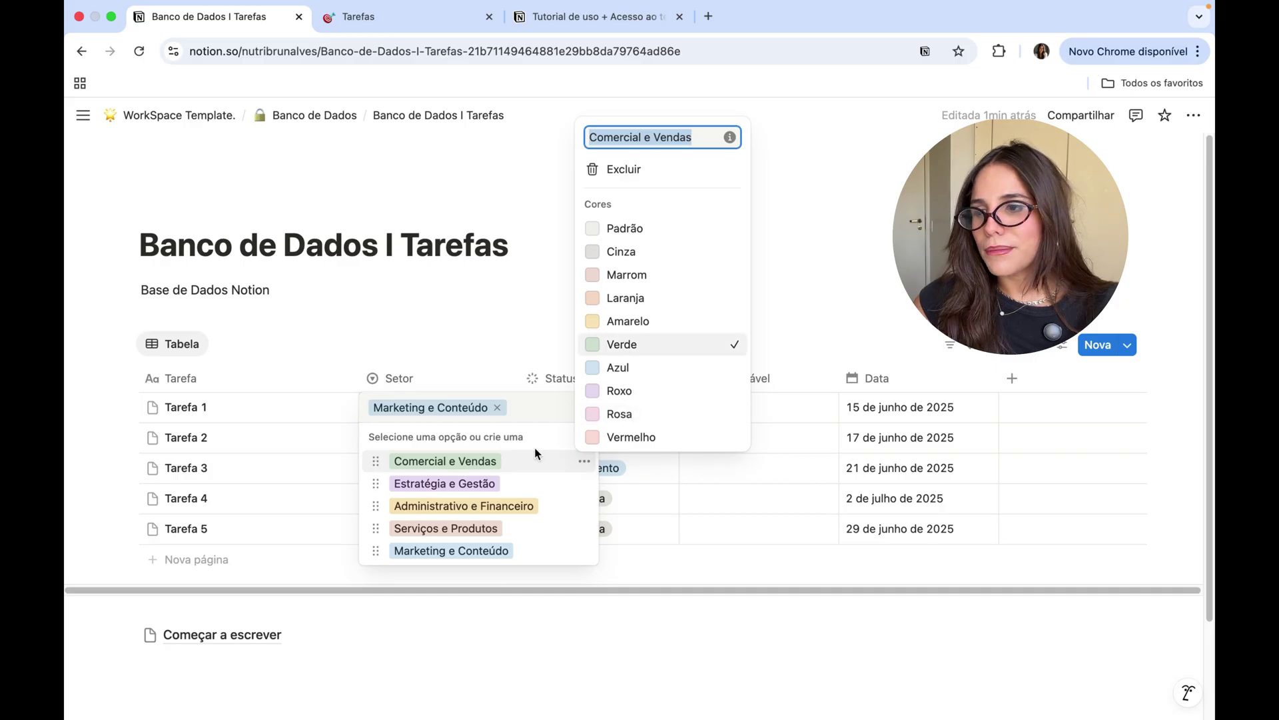
pyautogui.click(538, 423)
pyautogui.write('A')
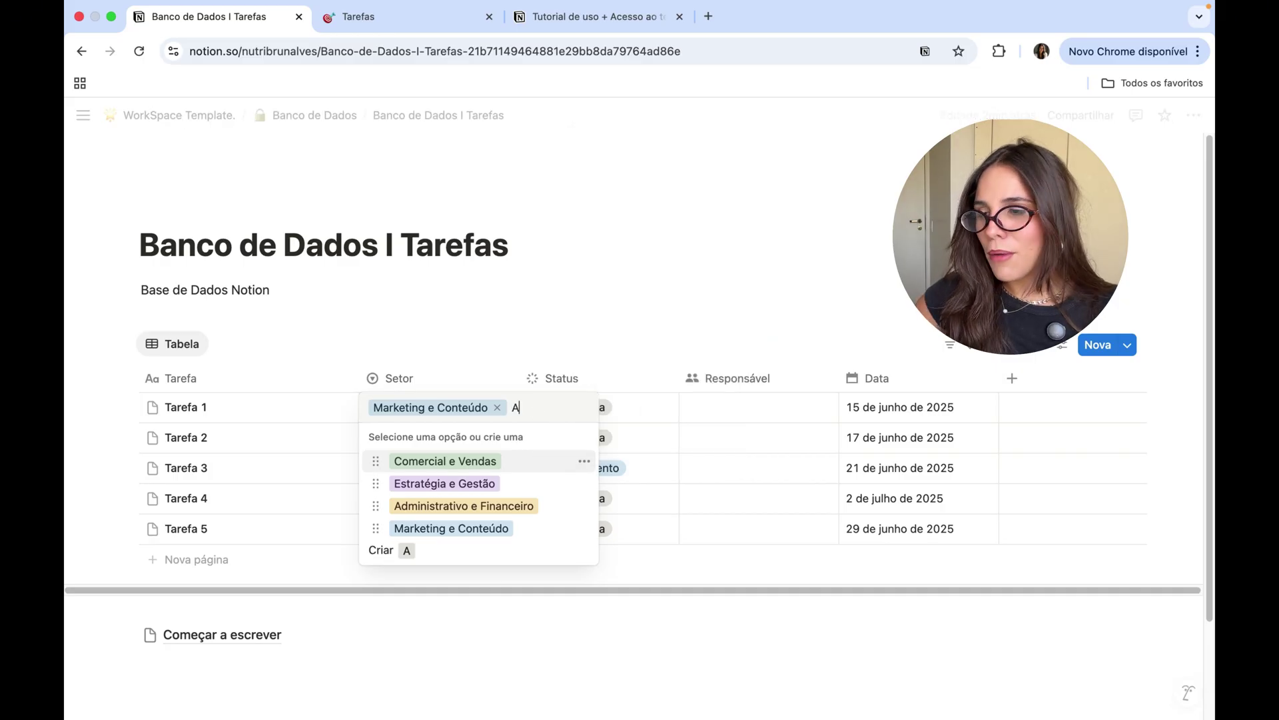
pyautogui.write('diocionar uma nova')
pyautogui.press('Return')
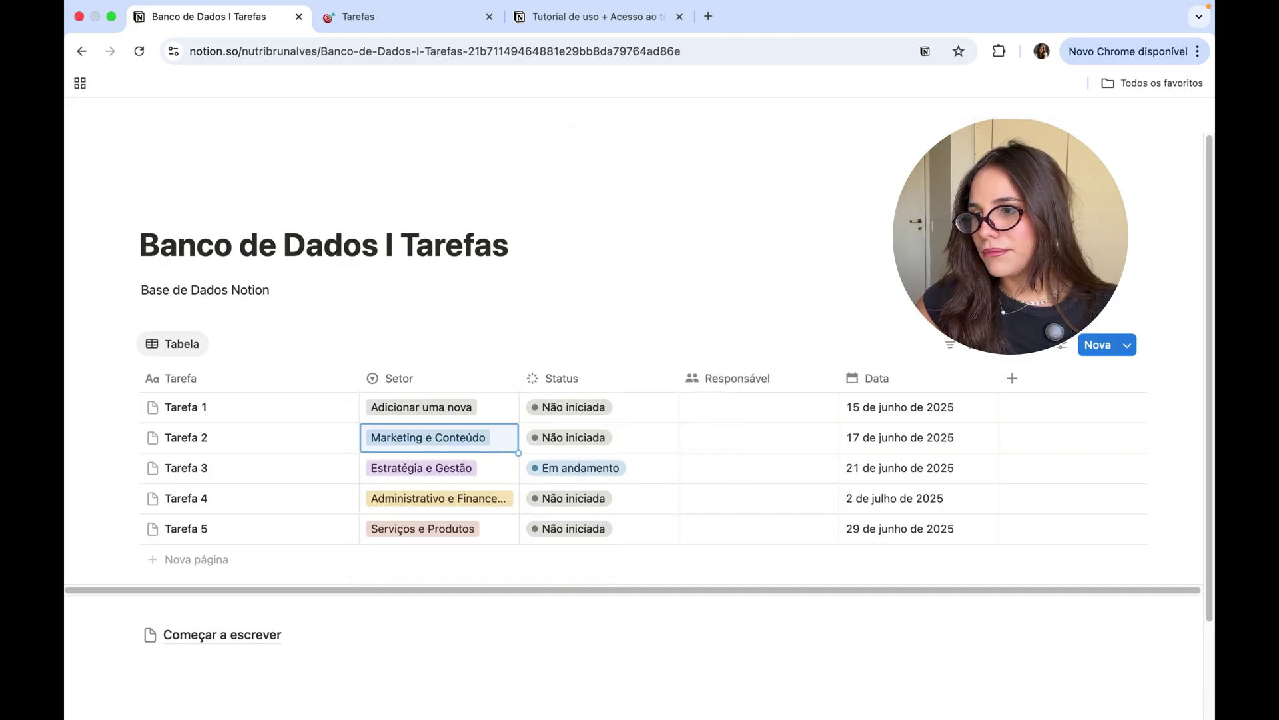
# Step: Delete the "Adicionar uma nova" option from the Setor property
pyautogui.click(440, 408)
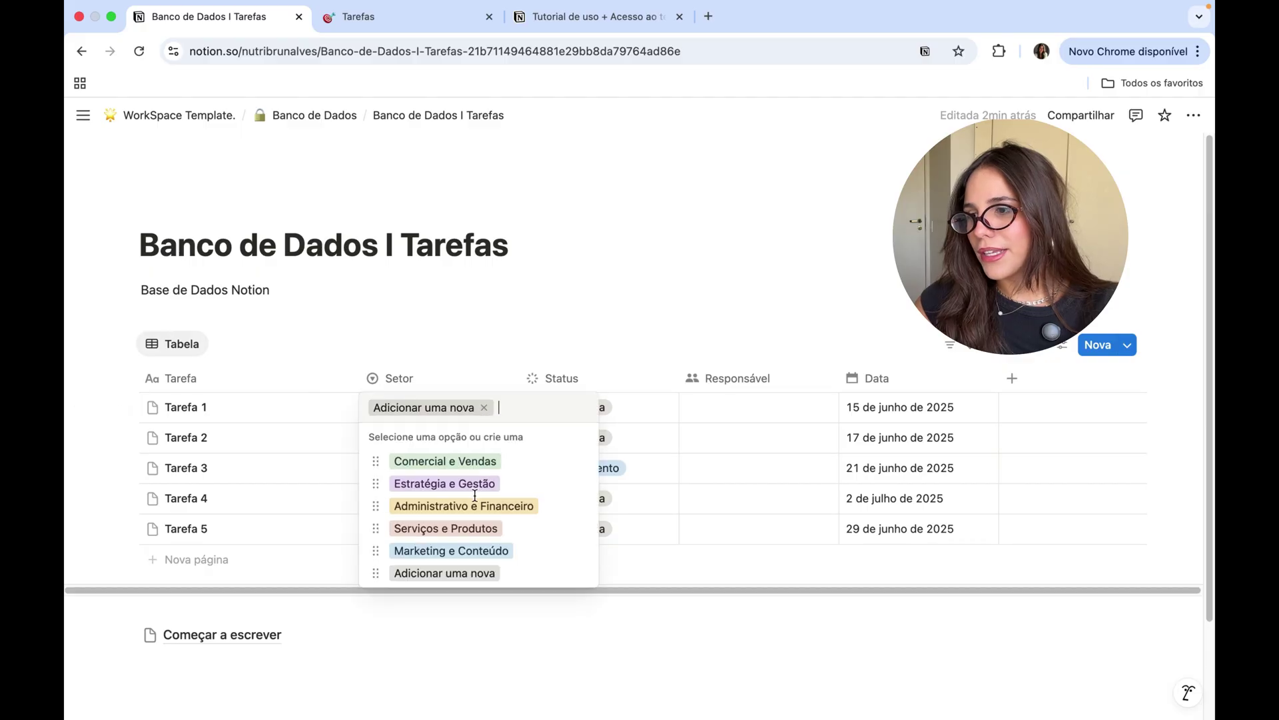
pyautogui.click(584, 573)
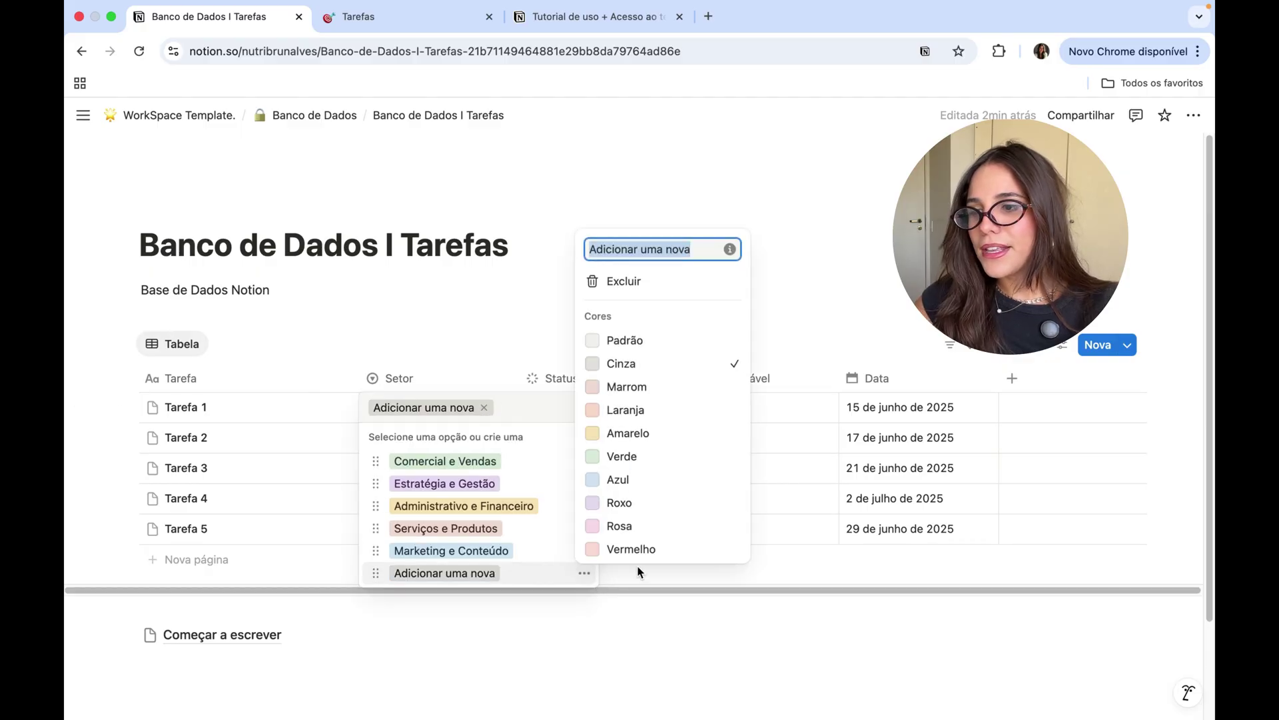
pyautogui.click(663, 284)
pyautogui.click(649, 412)
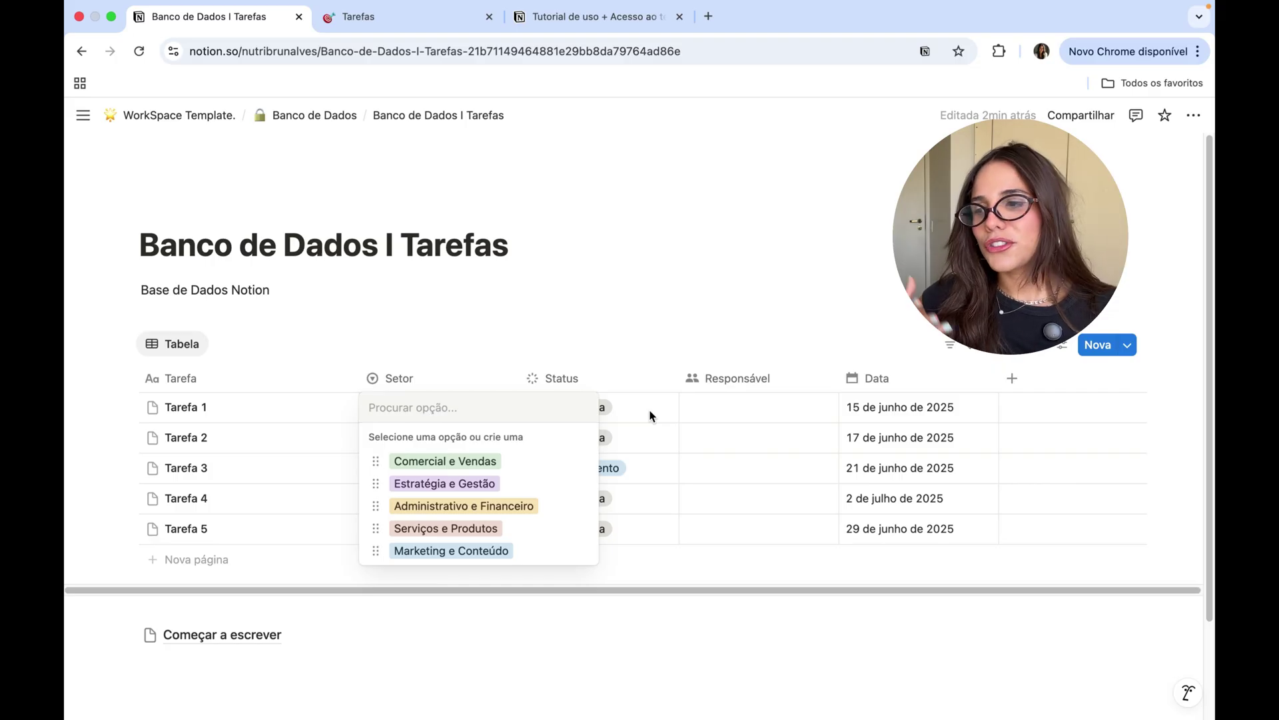
pyautogui.press('Escape')
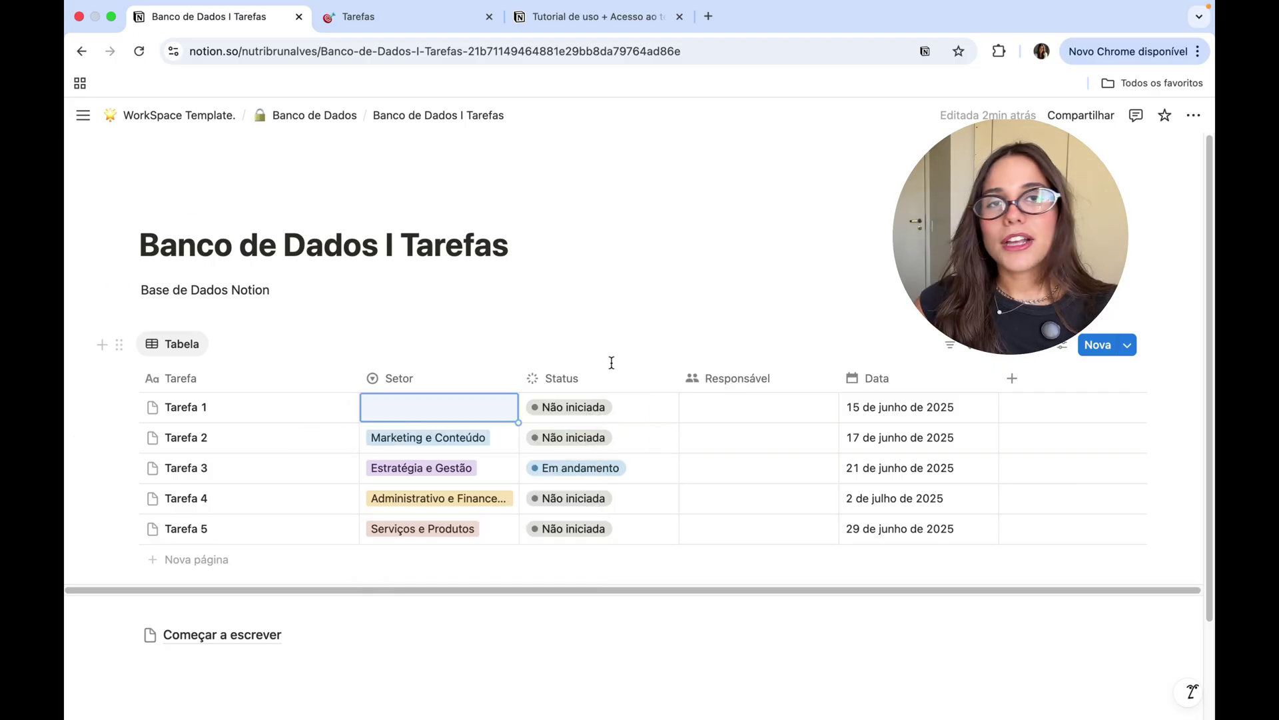
# Step: Examine the Status, Responsável and Data fields of Tarefa 1 and the choices they offer
pyautogui.click(581, 404)
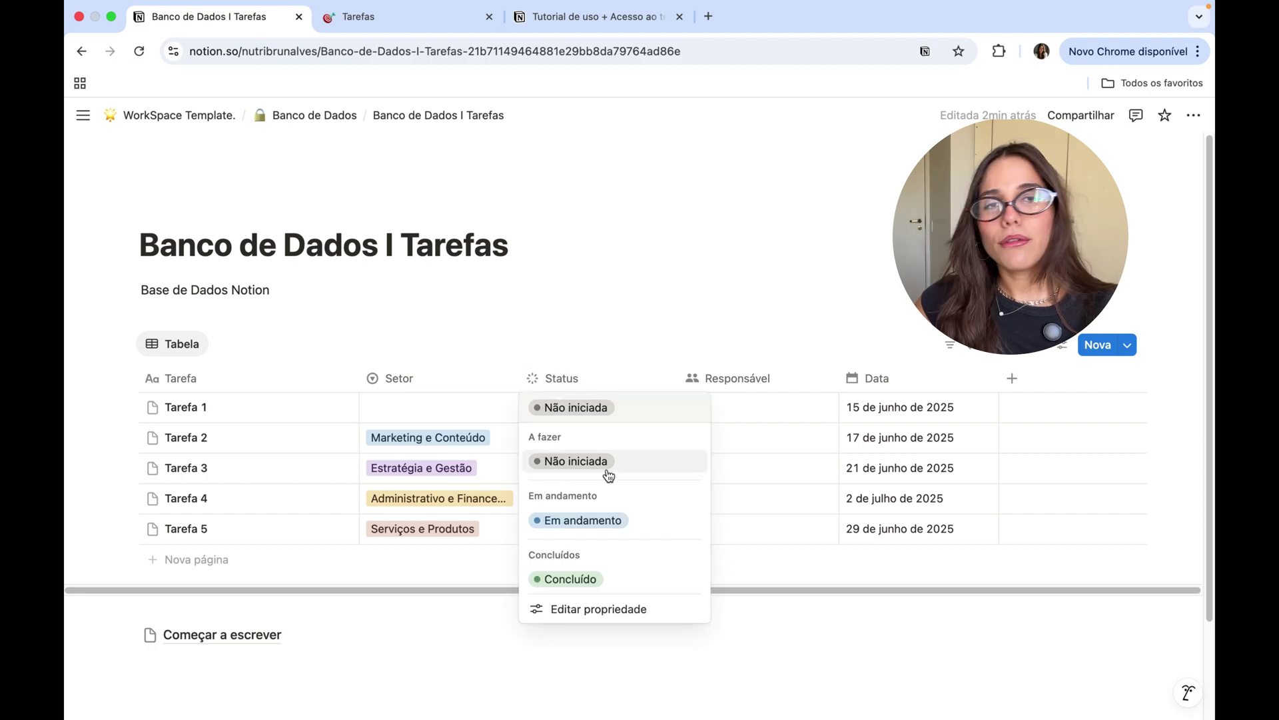
pyautogui.click(628, 317)
pyautogui.click(762, 380)
pyautogui.click(740, 331)
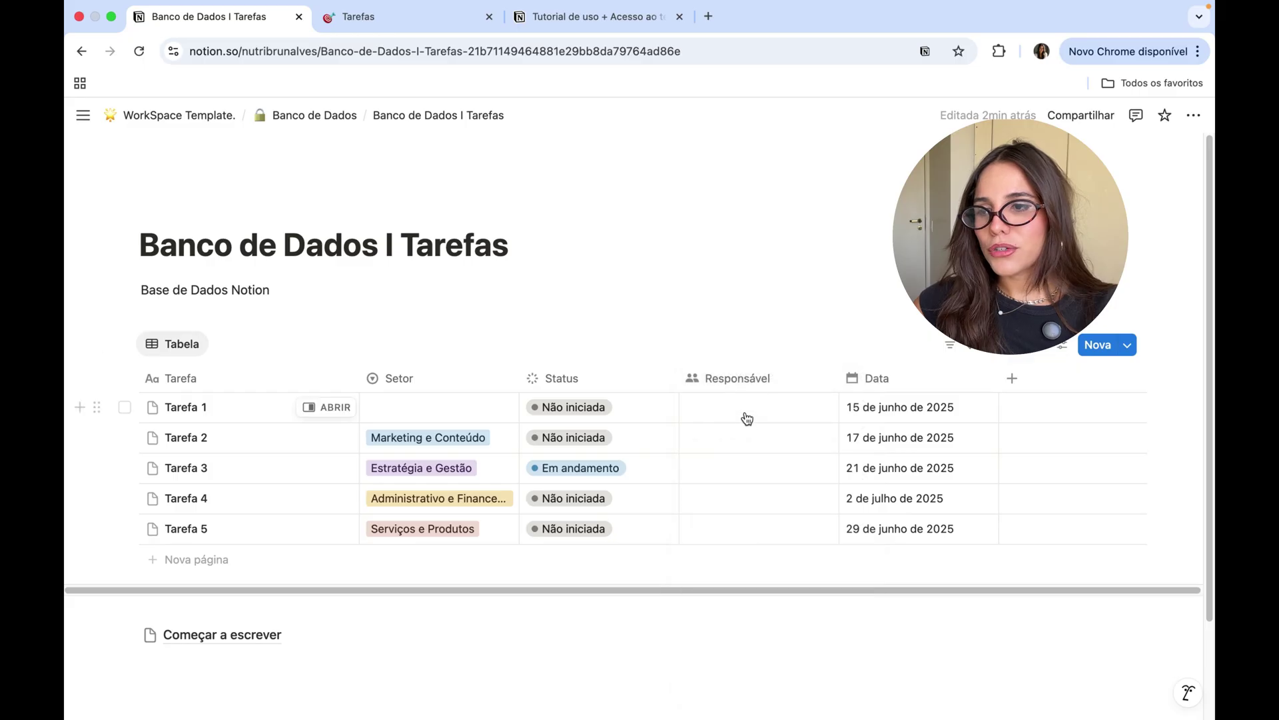
pyautogui.click(744, 412)
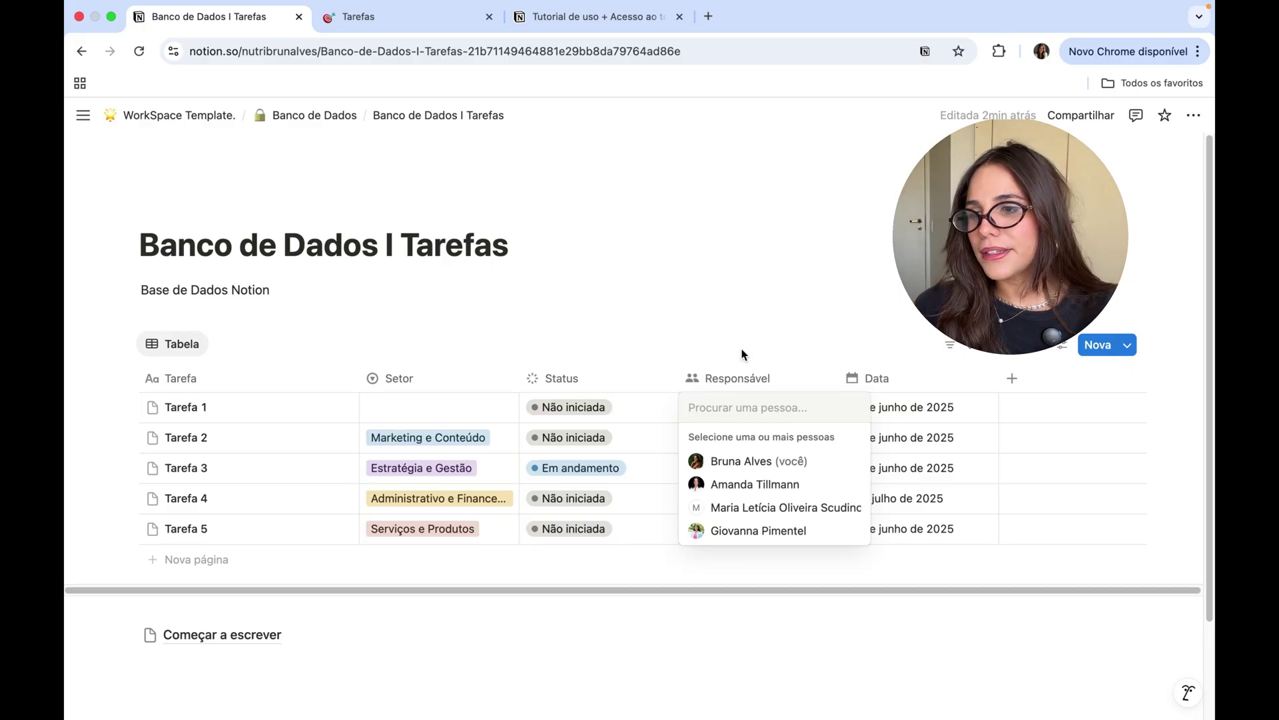
pyautogui.click(896, 413)
pyautogui.click(803, 252)
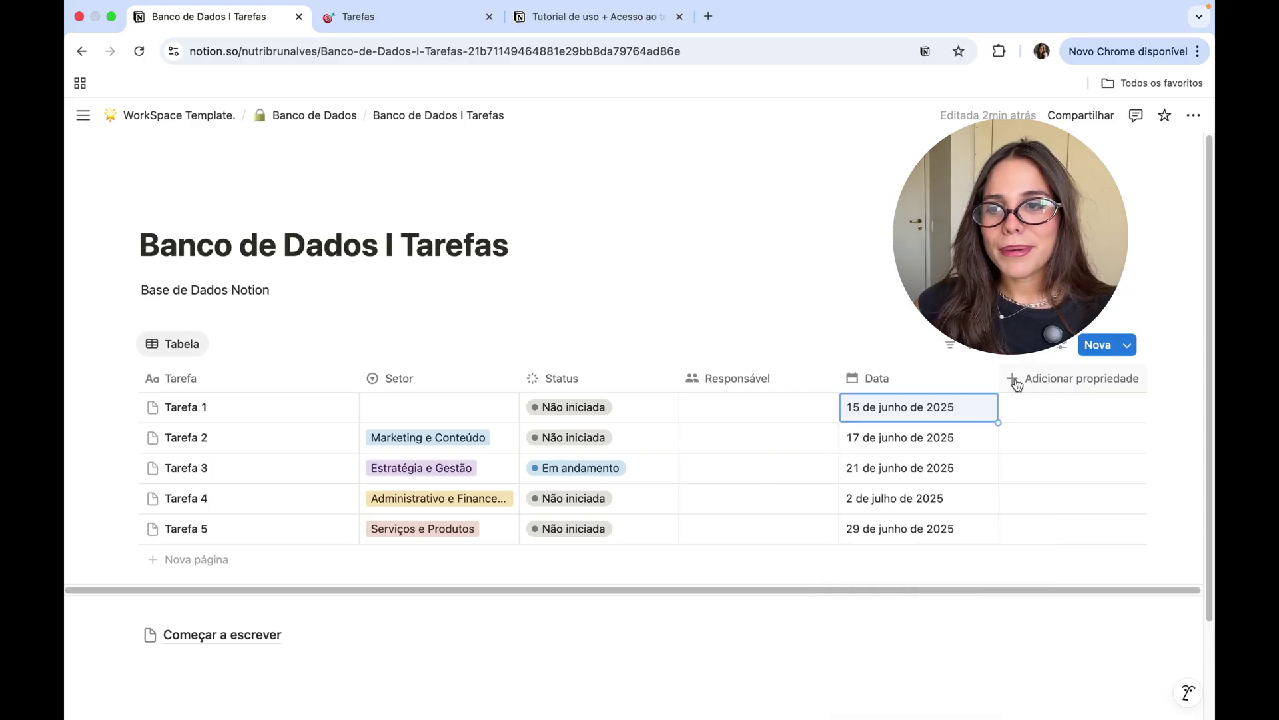
# Step: Add a single-select (Selecionar) property to the task table after the Data column
pyautogui.click(1018, 383)
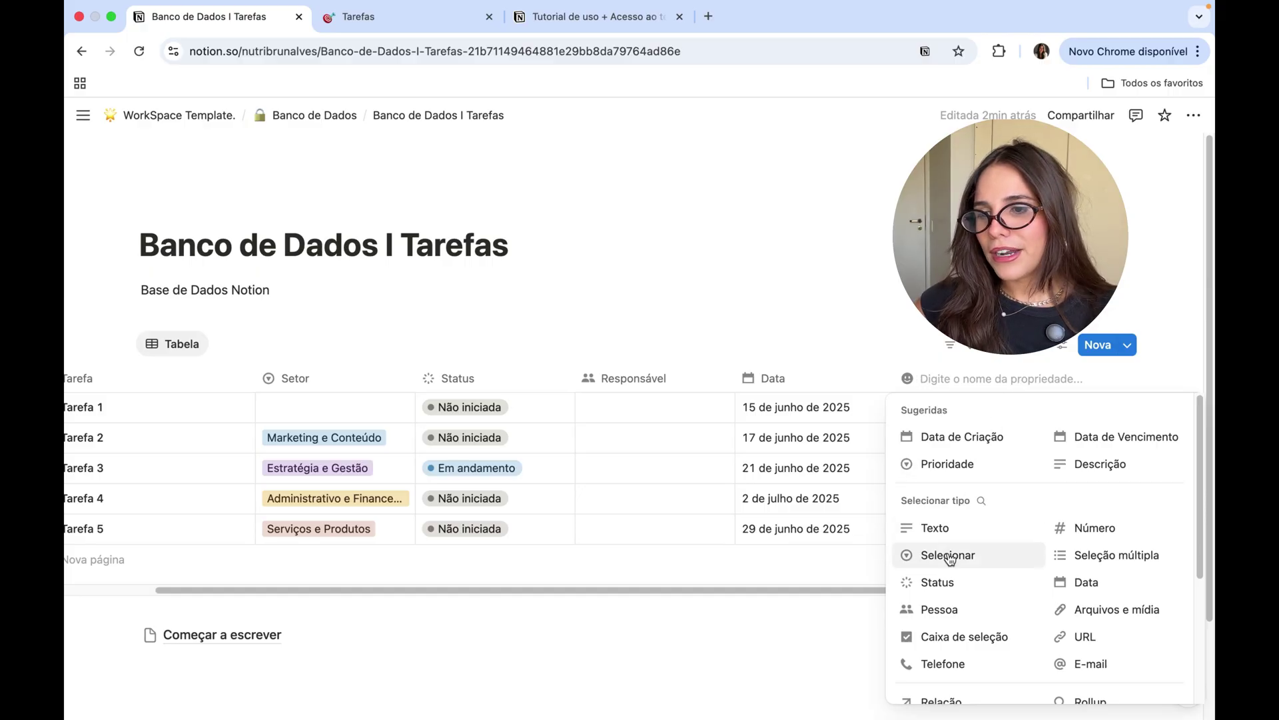
pyautogui.click(945, 556)
pyautogui.click(953, 386)
pyautogui.press('Escape')
# Step: Create the option "Seleção q1" in the Selecionar column for Tarefa 1 and reopen that cell's option list
pyautogui.click(947, 404)
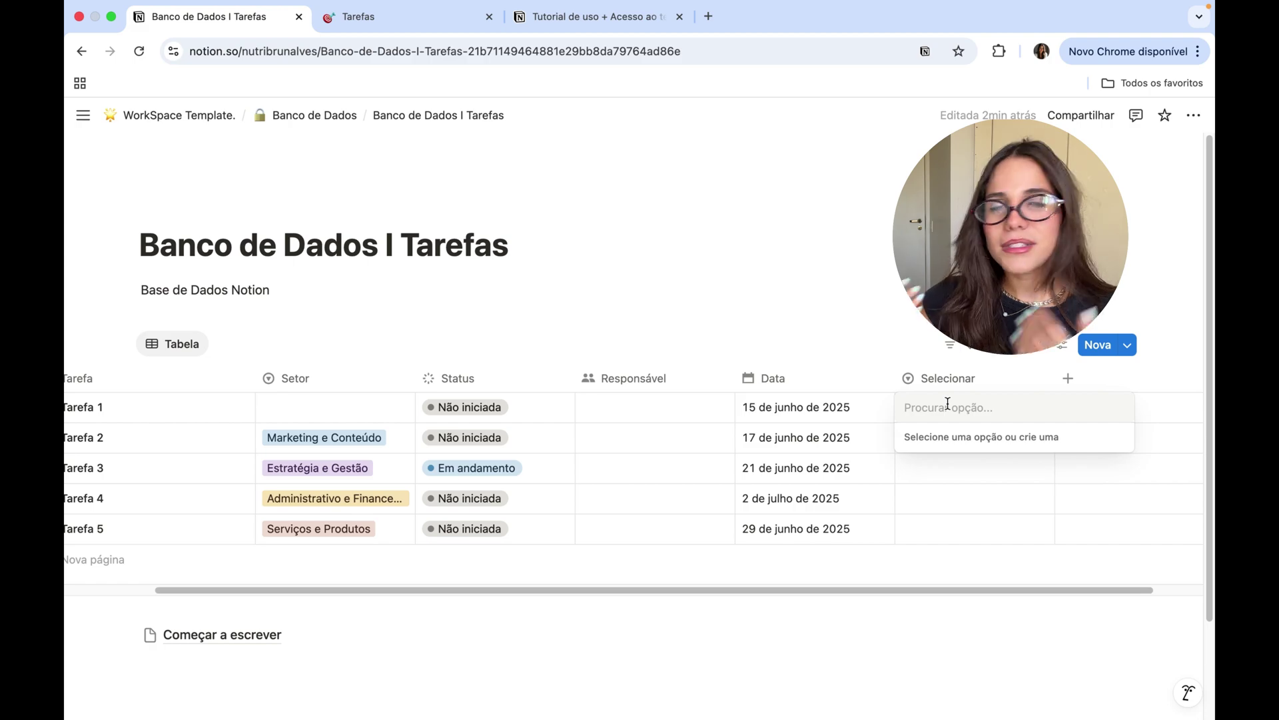
pyautogui.write('Seleção q1')
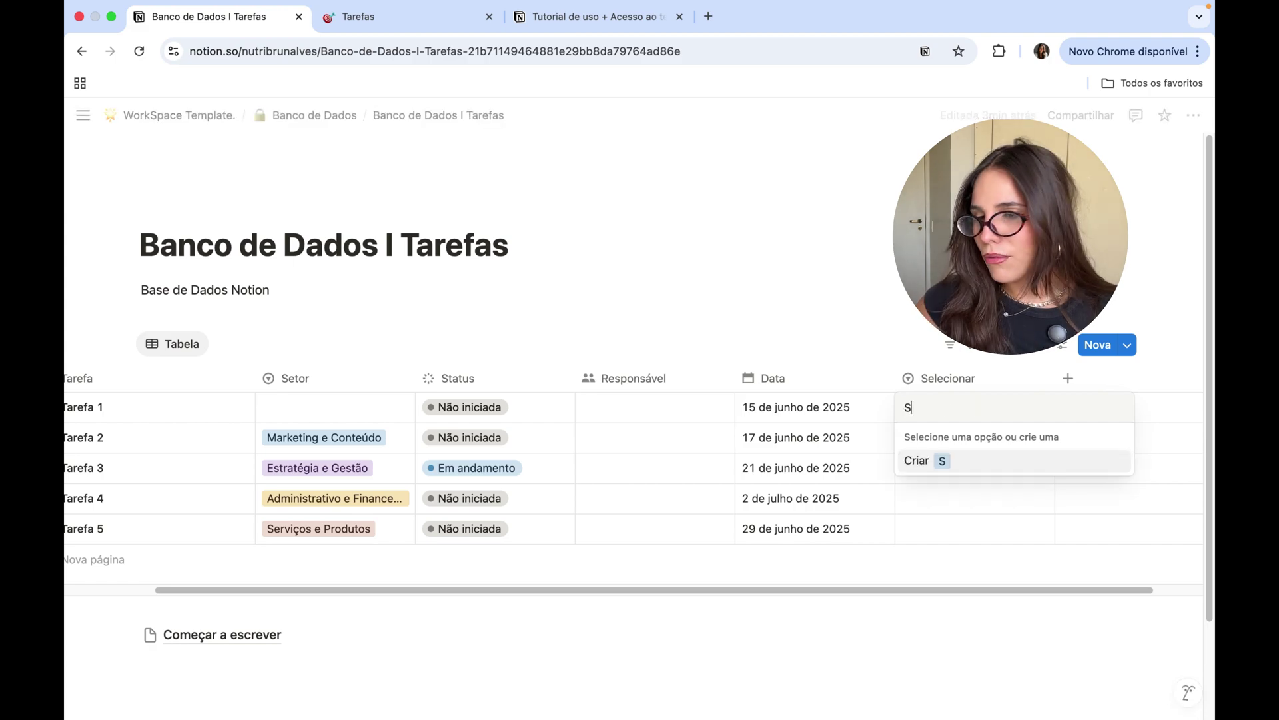
pyautogui.press('Return')
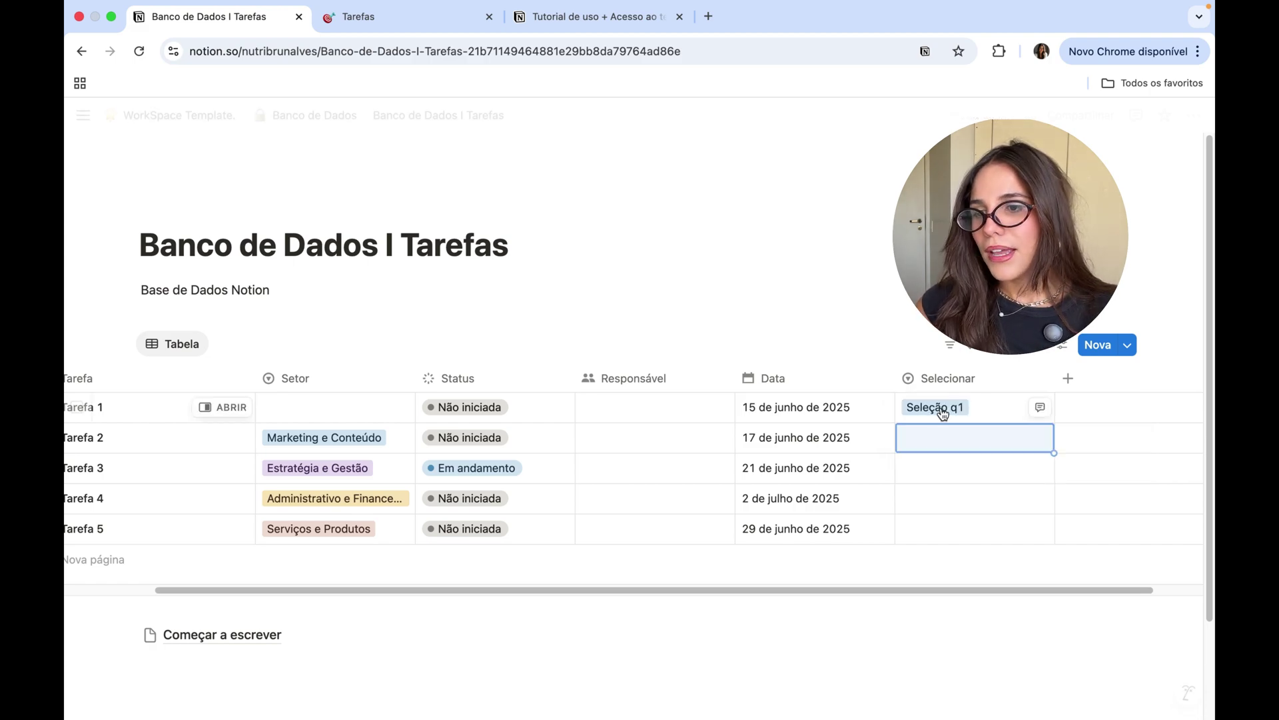
pyautogui.click(1038, 406)
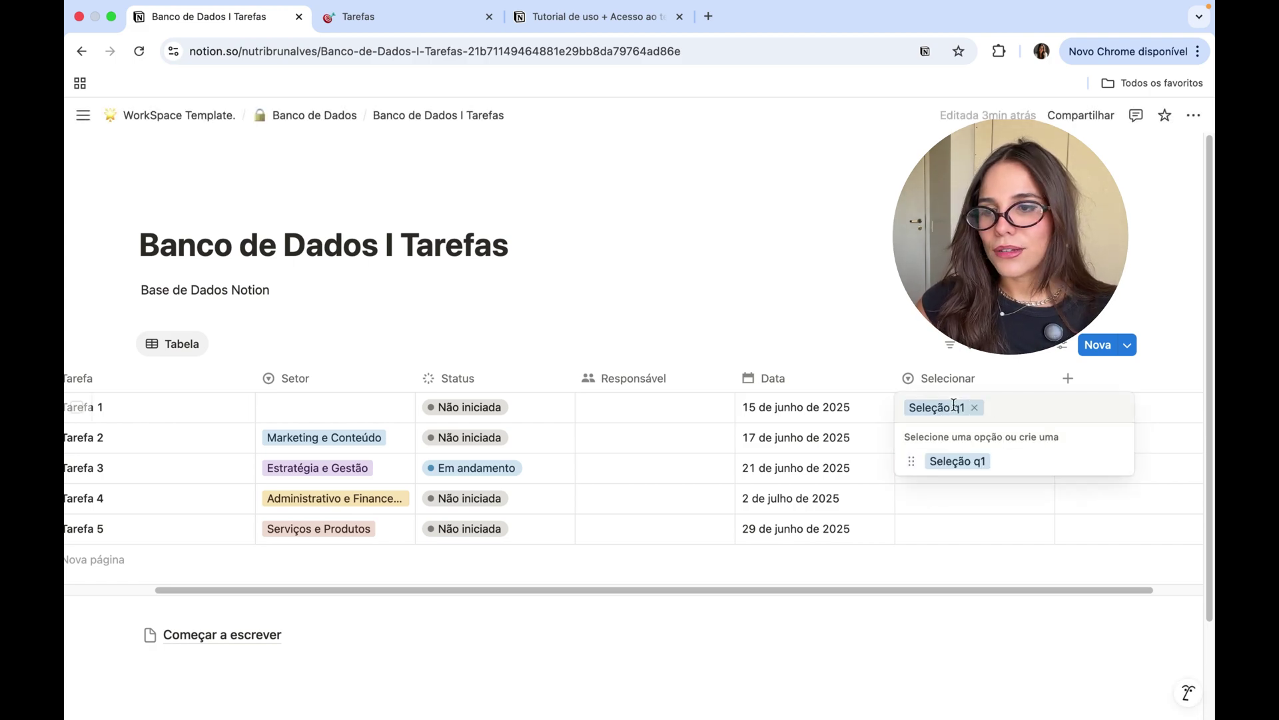
# Step: Delete the Selecionar property from the task table and confirm its removal
pyautogui.click(921, 380)
pyautogui.click(979, 385)
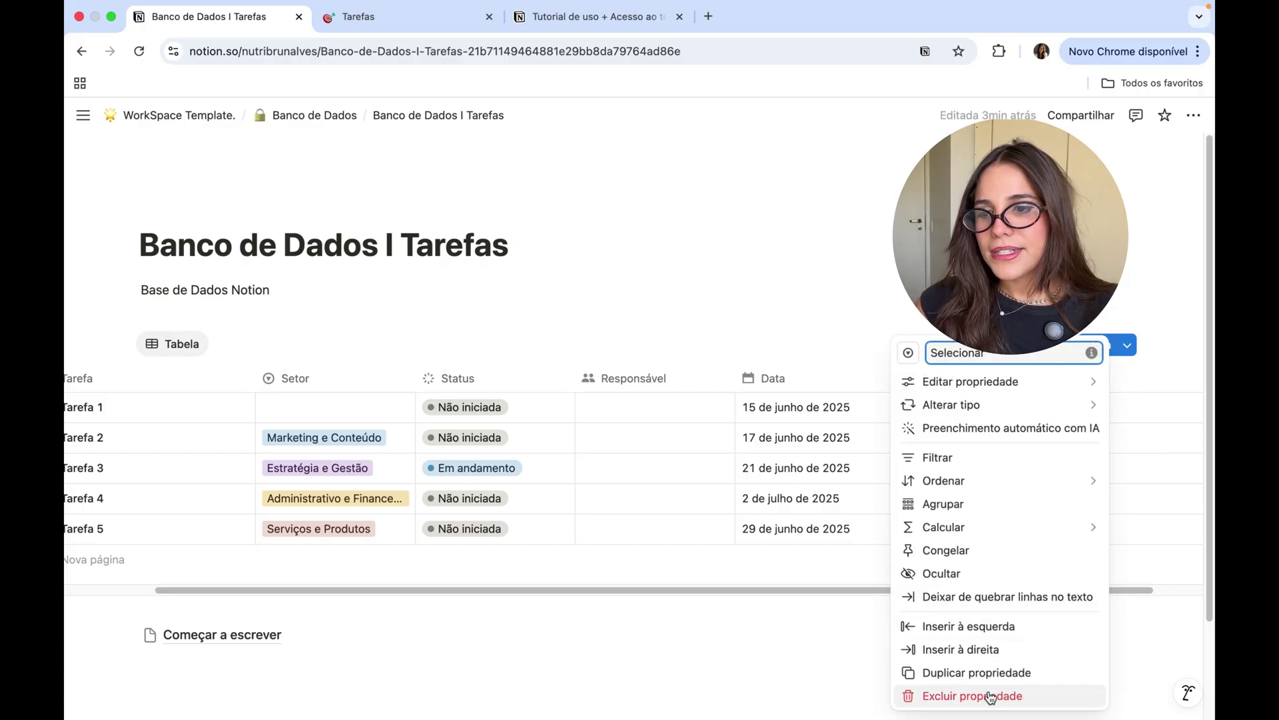
pyautogui.click(973, 696)
pyautogui.click(759, 430)
# Step: Check the Data column's property options and the properties available for filtering the task table
pyautogui.click(897, 377)
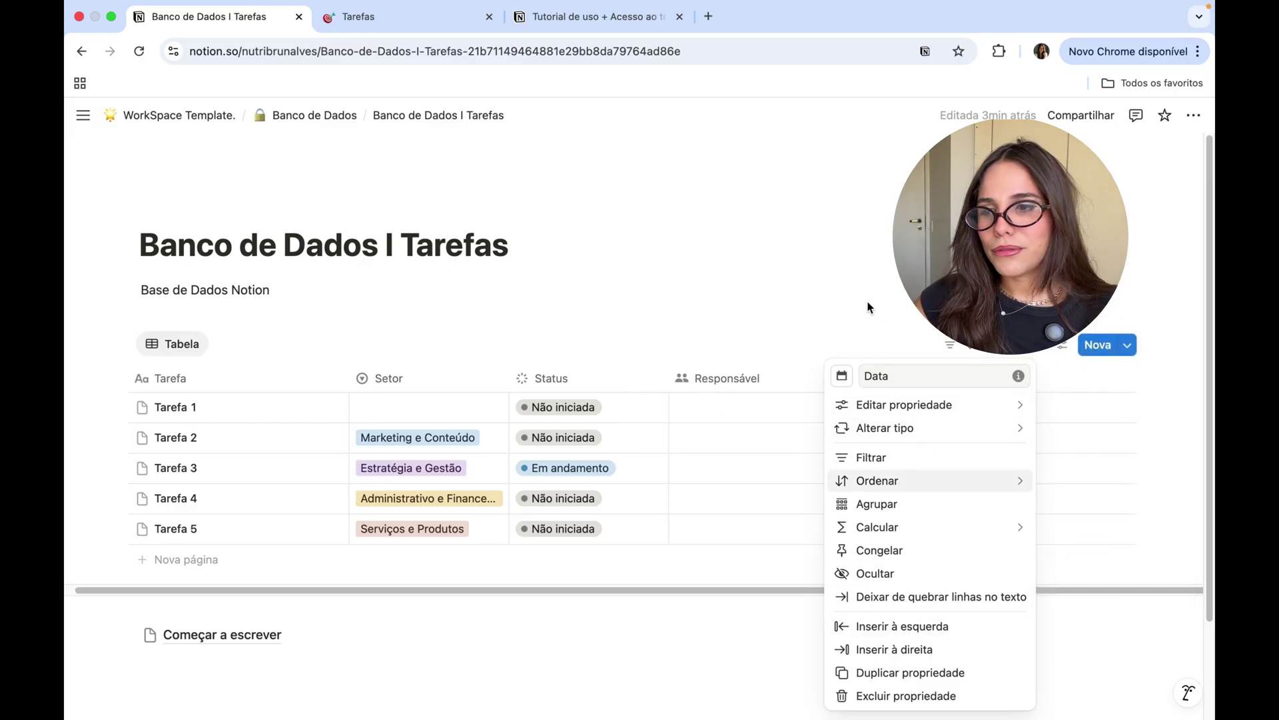
pyautogui.click(841, 293)
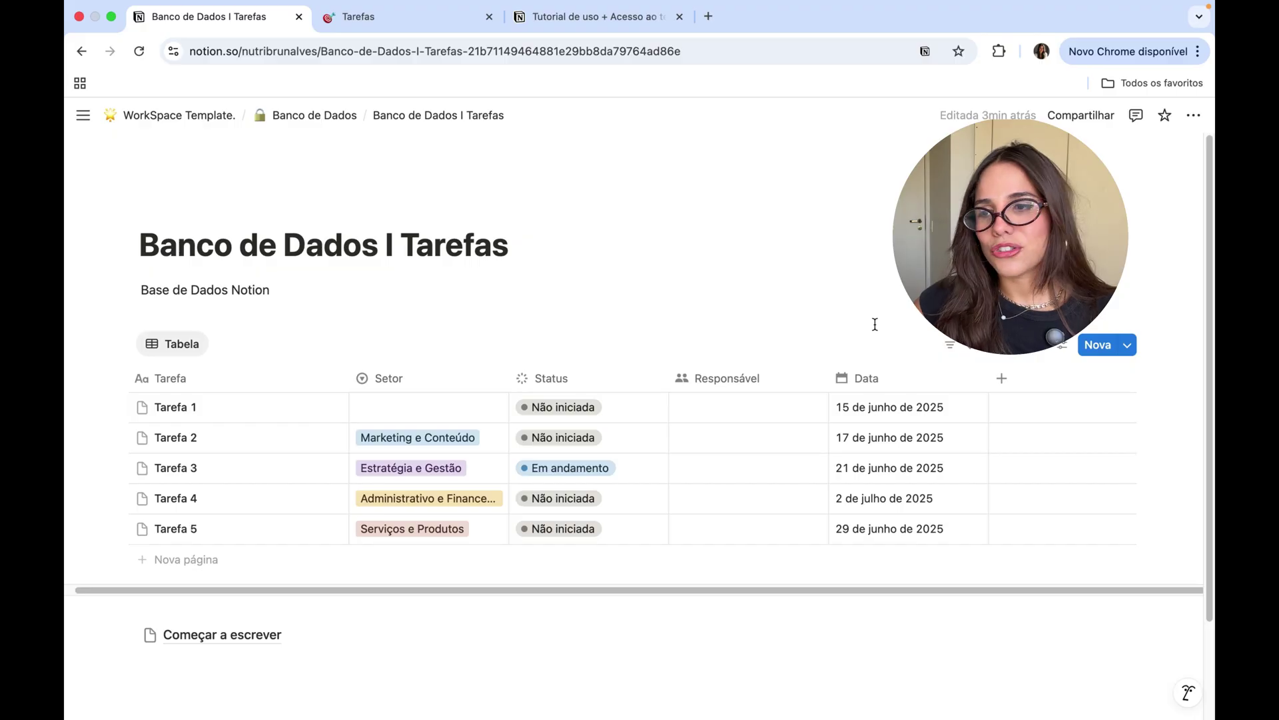
pyautogui.click(951, 346)
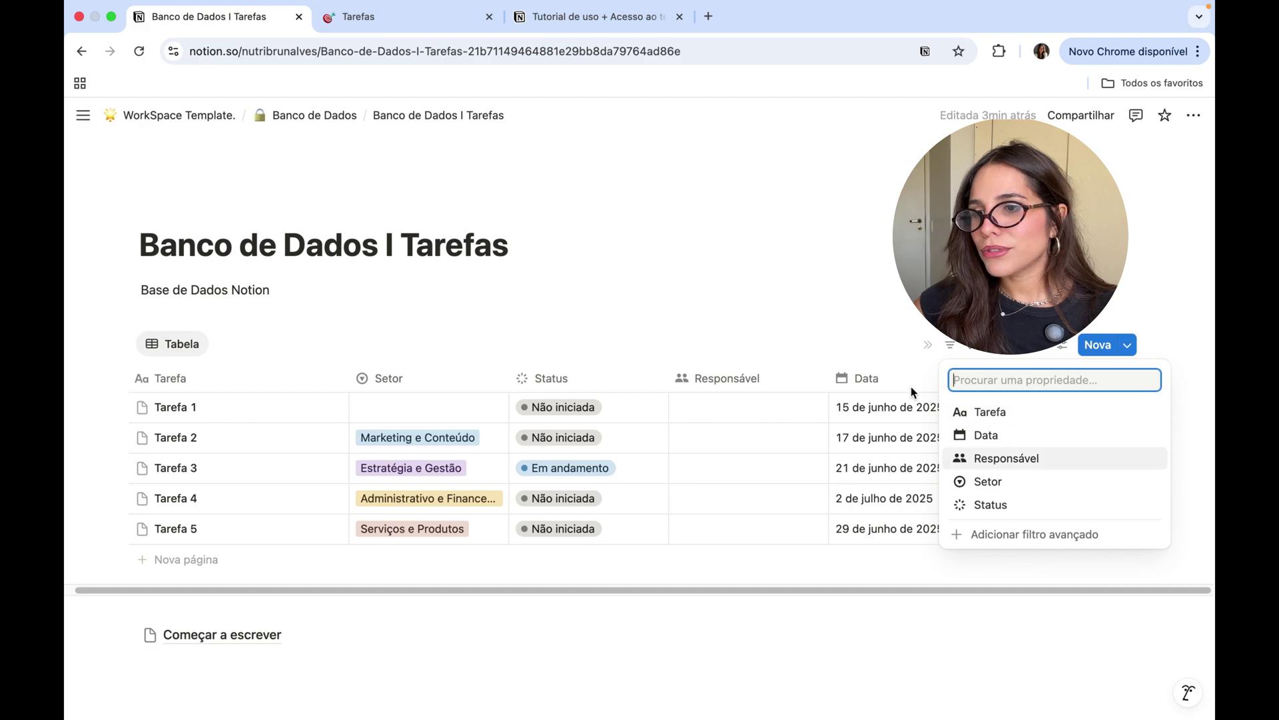
pyautogui.press('Escape')
# Step: Add a filter on the Setor property to the task table and choose the Marketing e Conteúdo option
pyautogui.click(951, 346)
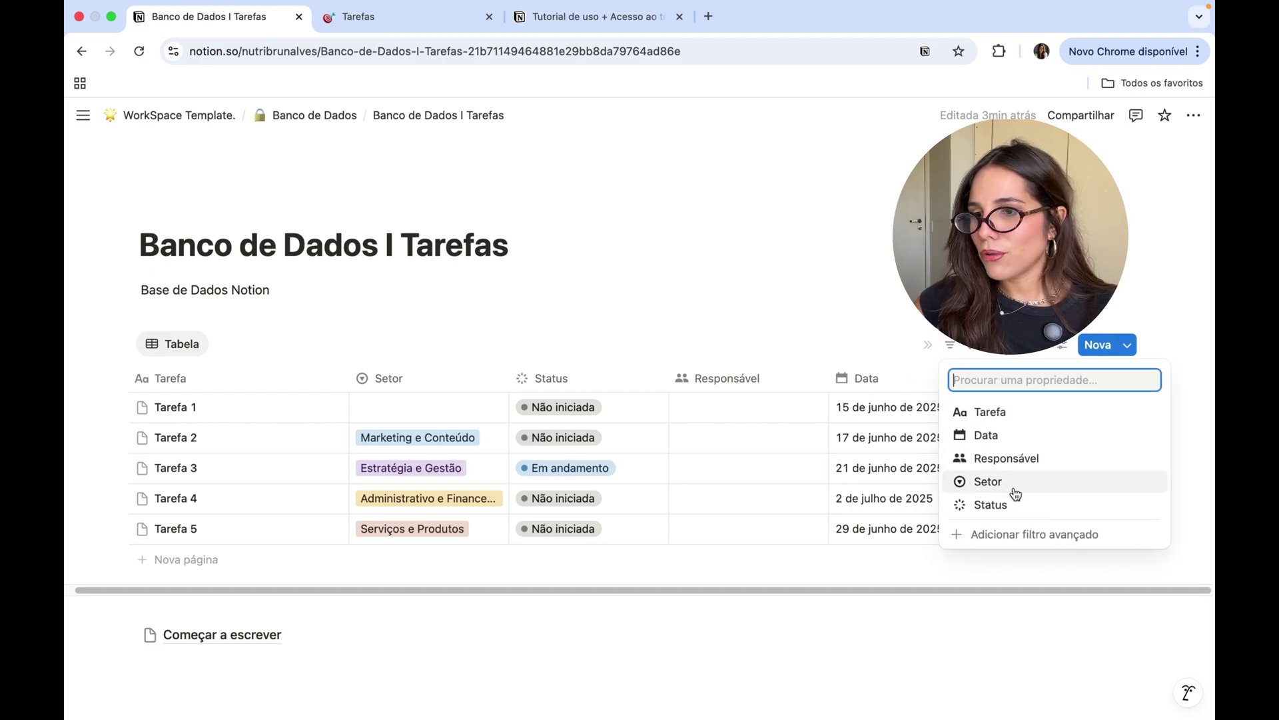
pyautogui.click(988, 481)
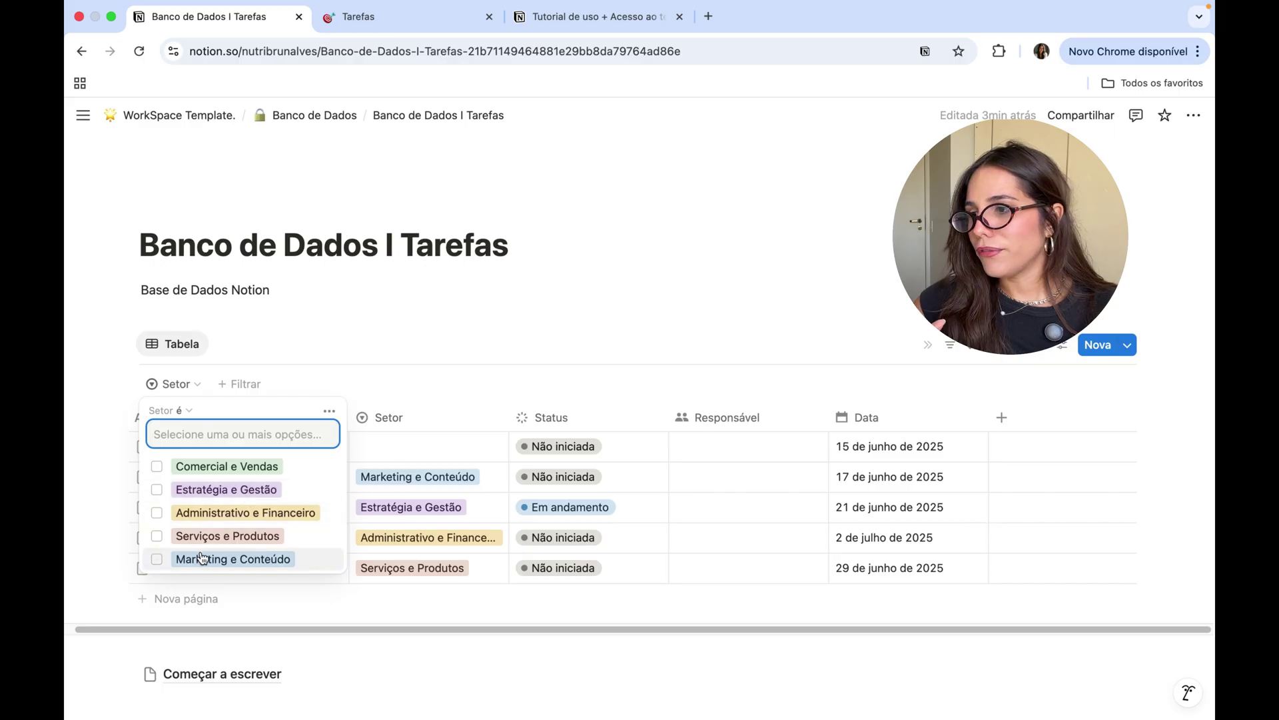
pyautogui.click(155, 560)
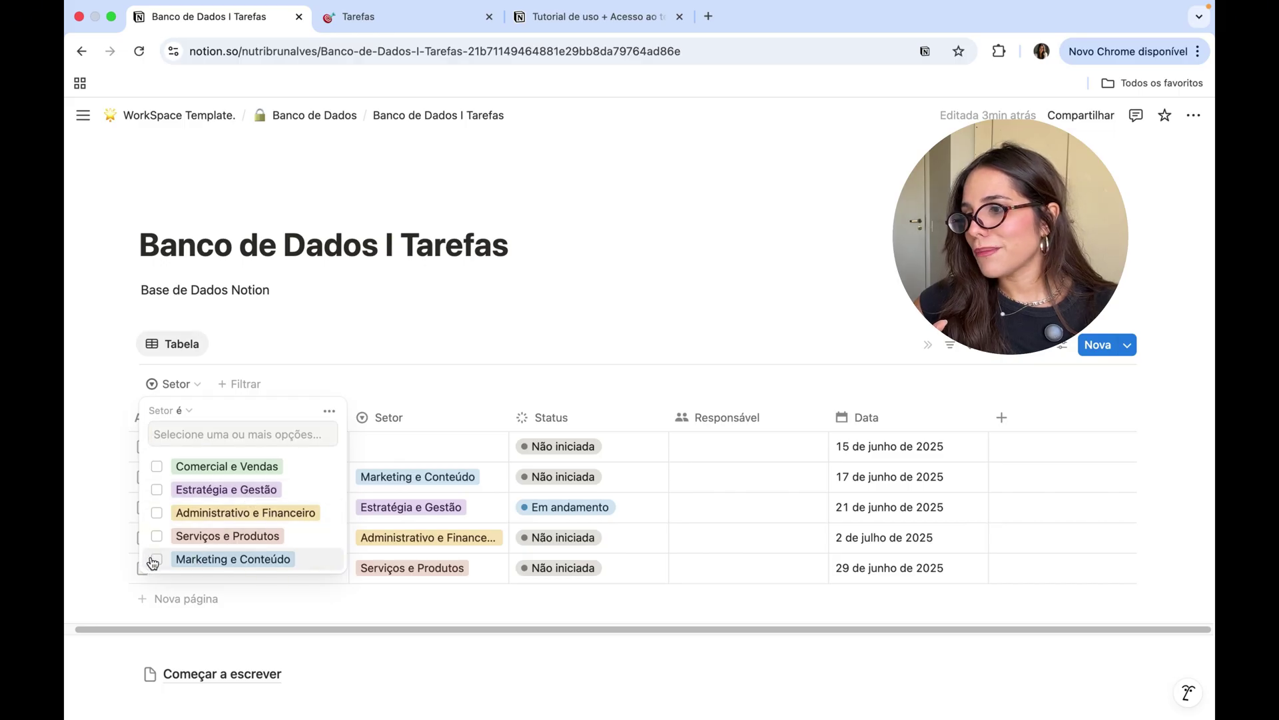
pyautogui.click(523, 299)
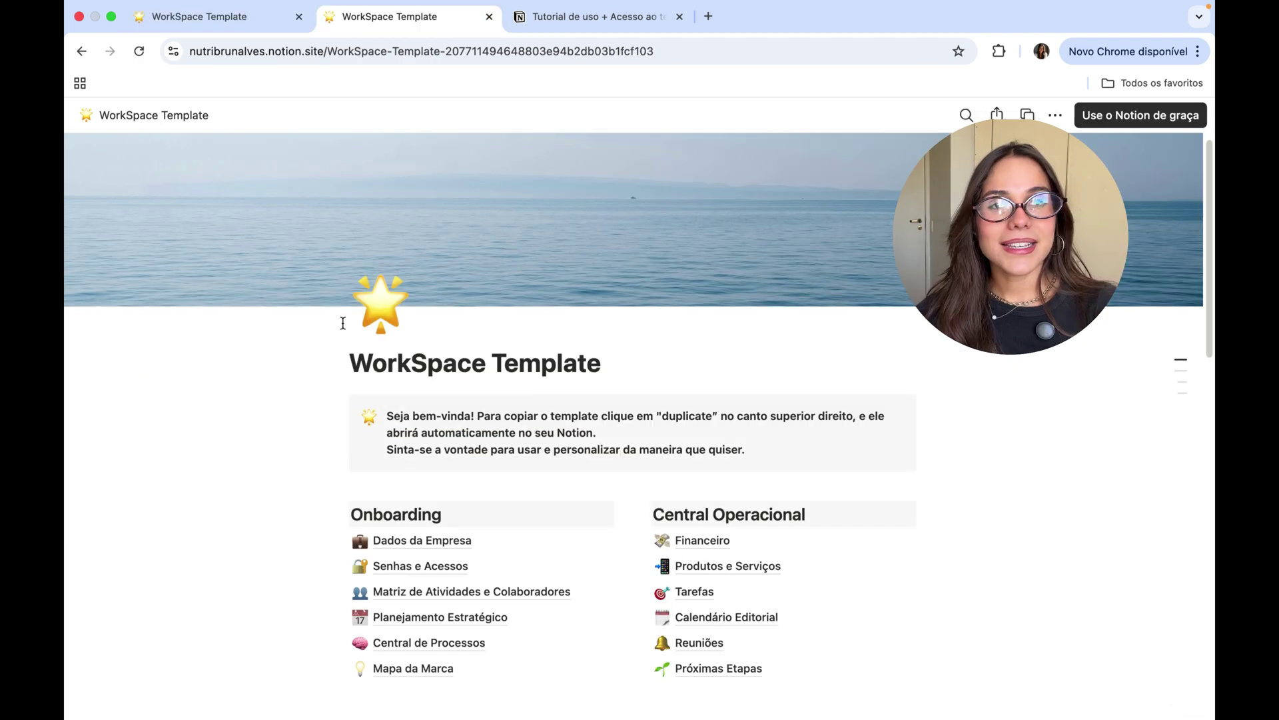
# Step: Look through the published WorkSpace Template page, from its welcome note down past the TAREFAS DA SEMANA table
pyautogui.scroll(-1, 292, 361)
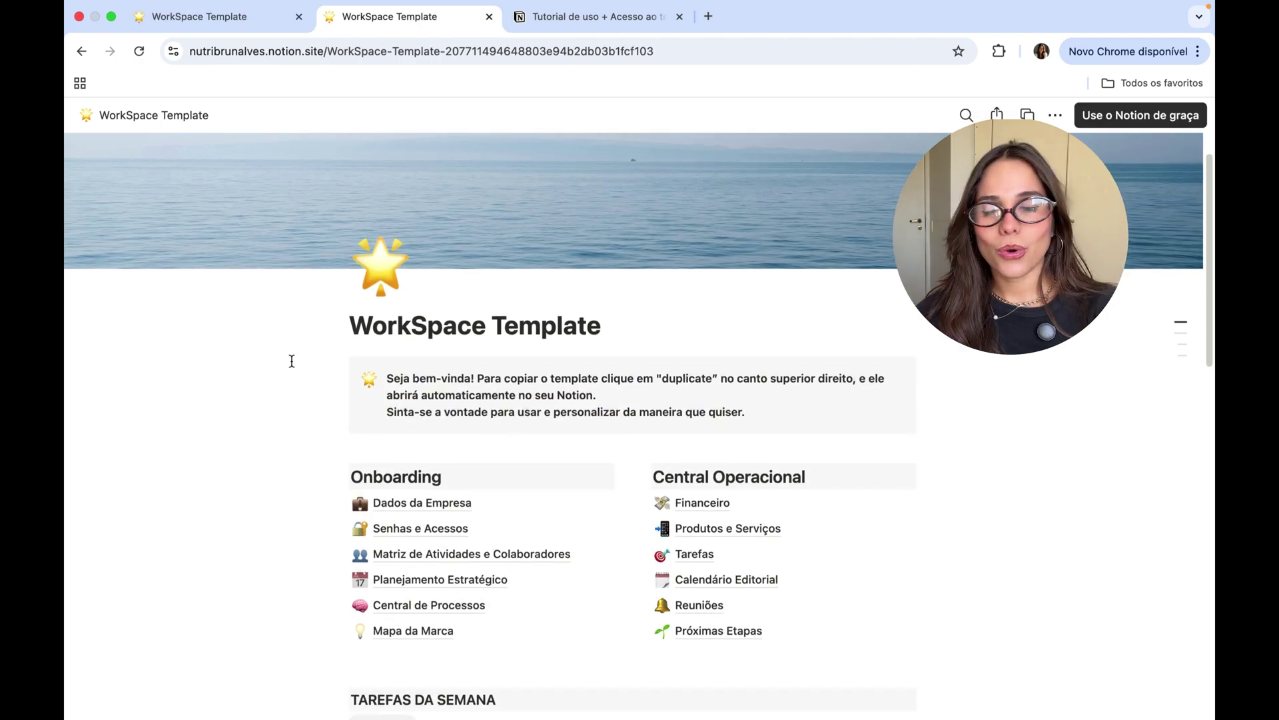
pyautogui.scroll(-5, 292, 360)
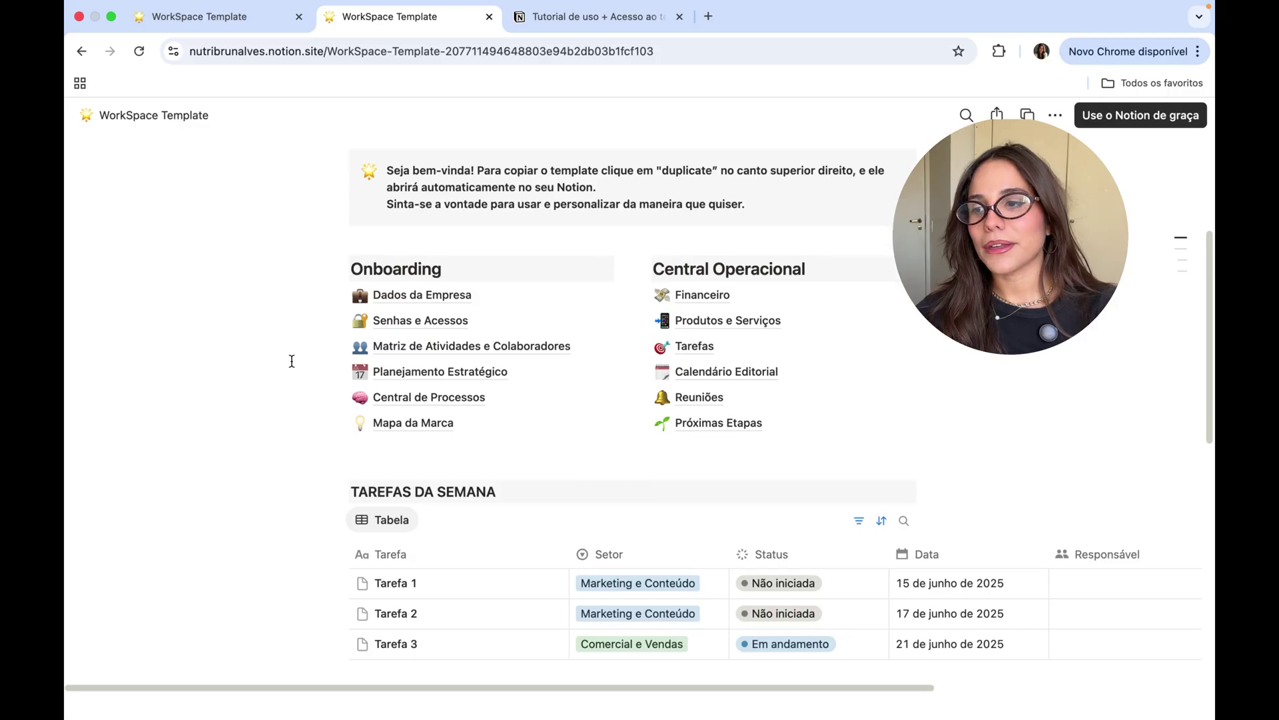
pyautogui.scroll(-3, 292, 361)
pyautogui.scroll(10, 291, 361)
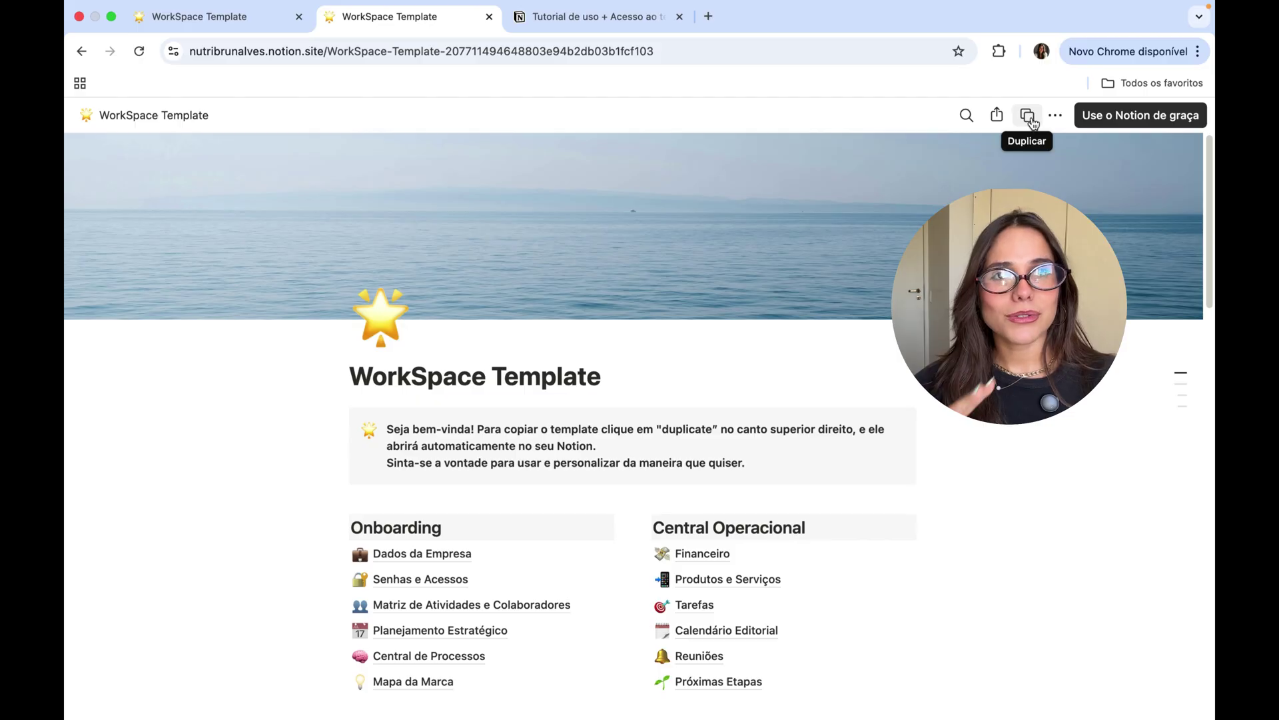
# Step: Switch to the editable WorkSpace Template page and examine the subpages listed under Onboarding and Central Operacional
pyautogui.click(270, 16)
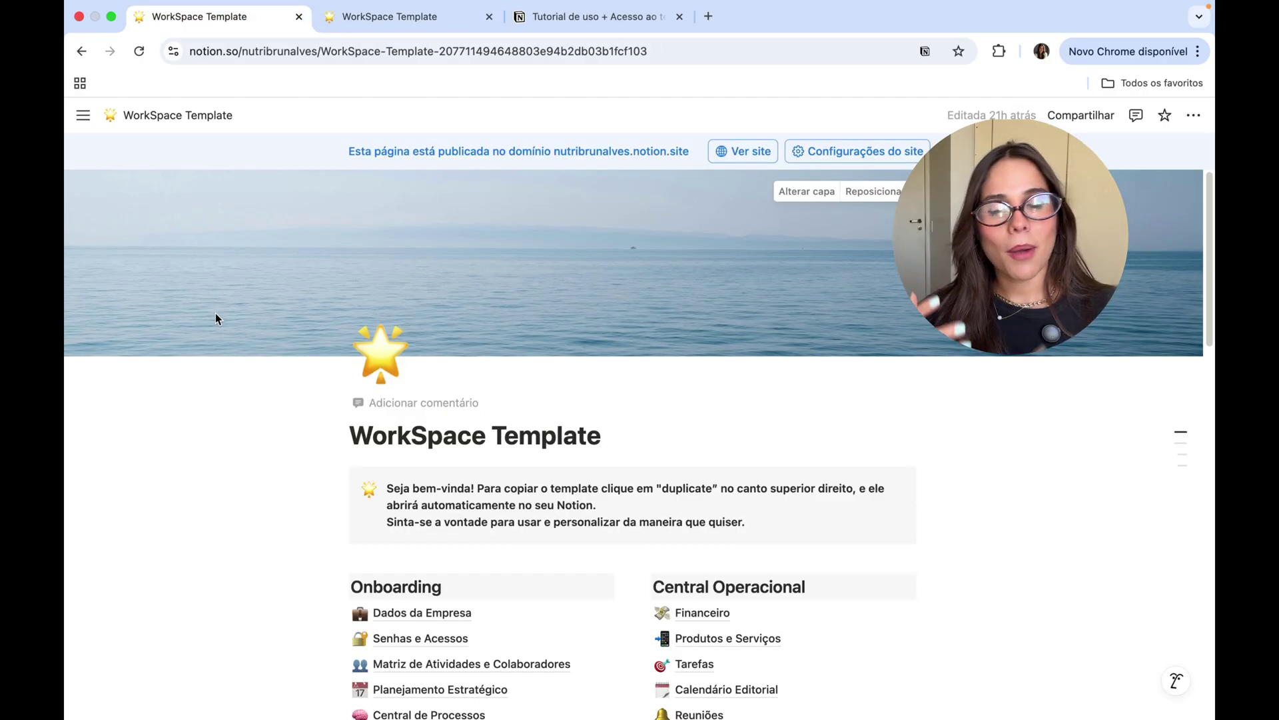
pyautogui.scroll(-3, 276, 426)
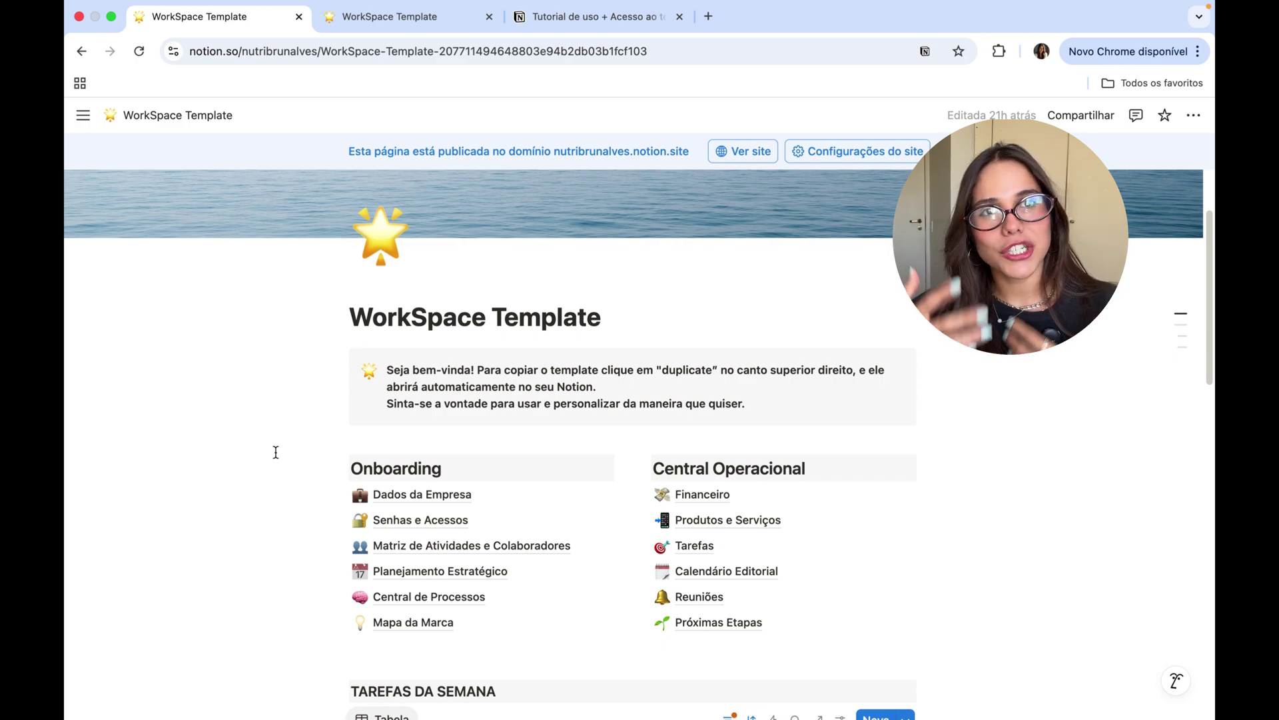
pyautogui.scroll(1, 222, 448)
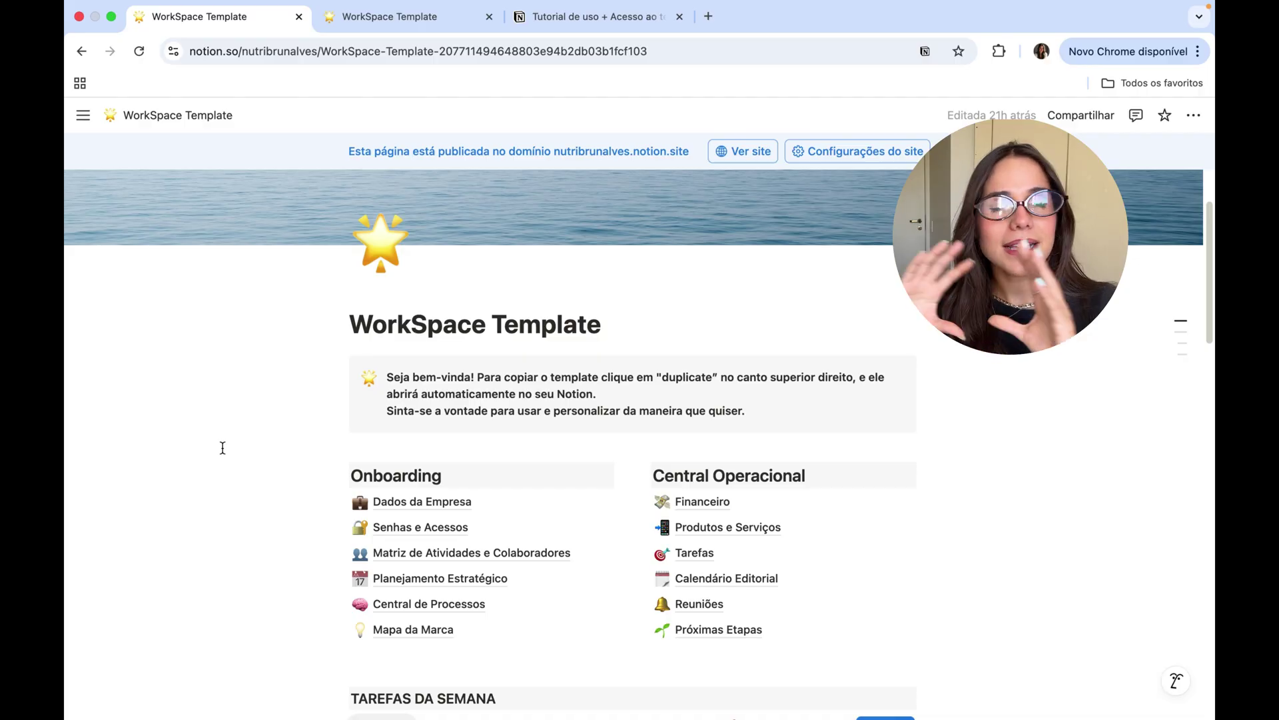
pyautogui.scroll(-3, 211, 448)
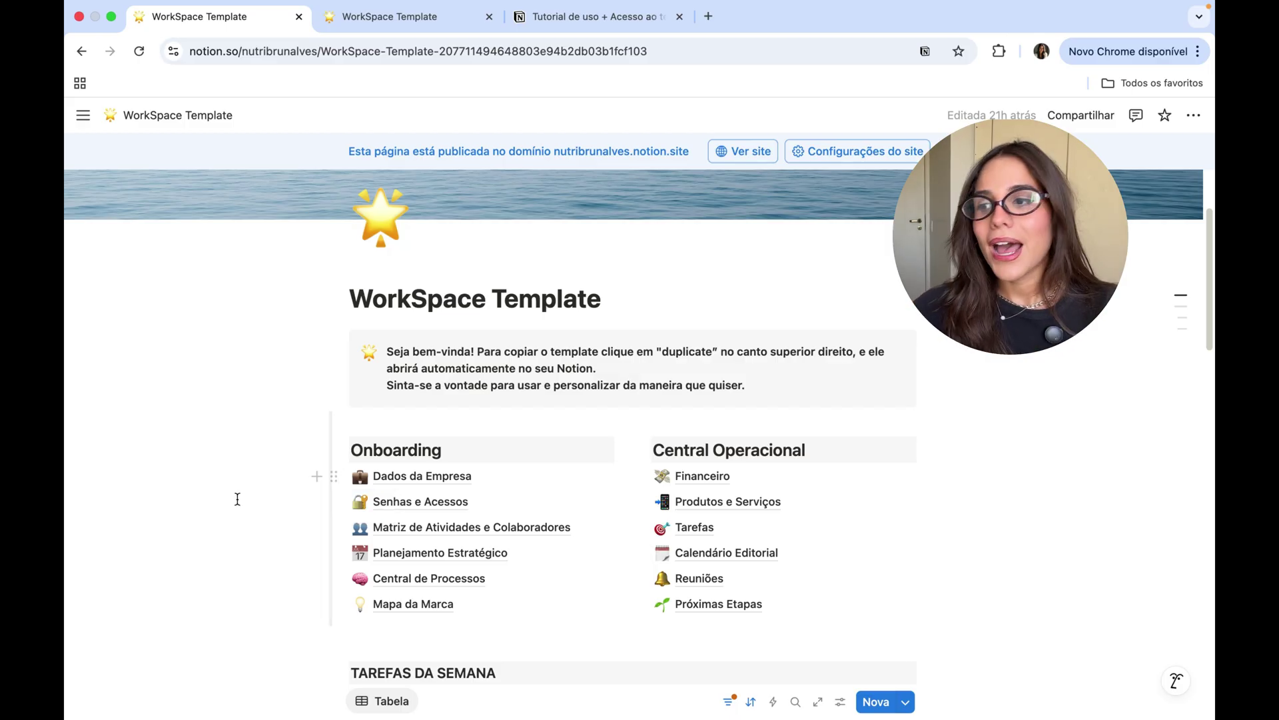
pyautogui.scroll(-1, 228, 468)
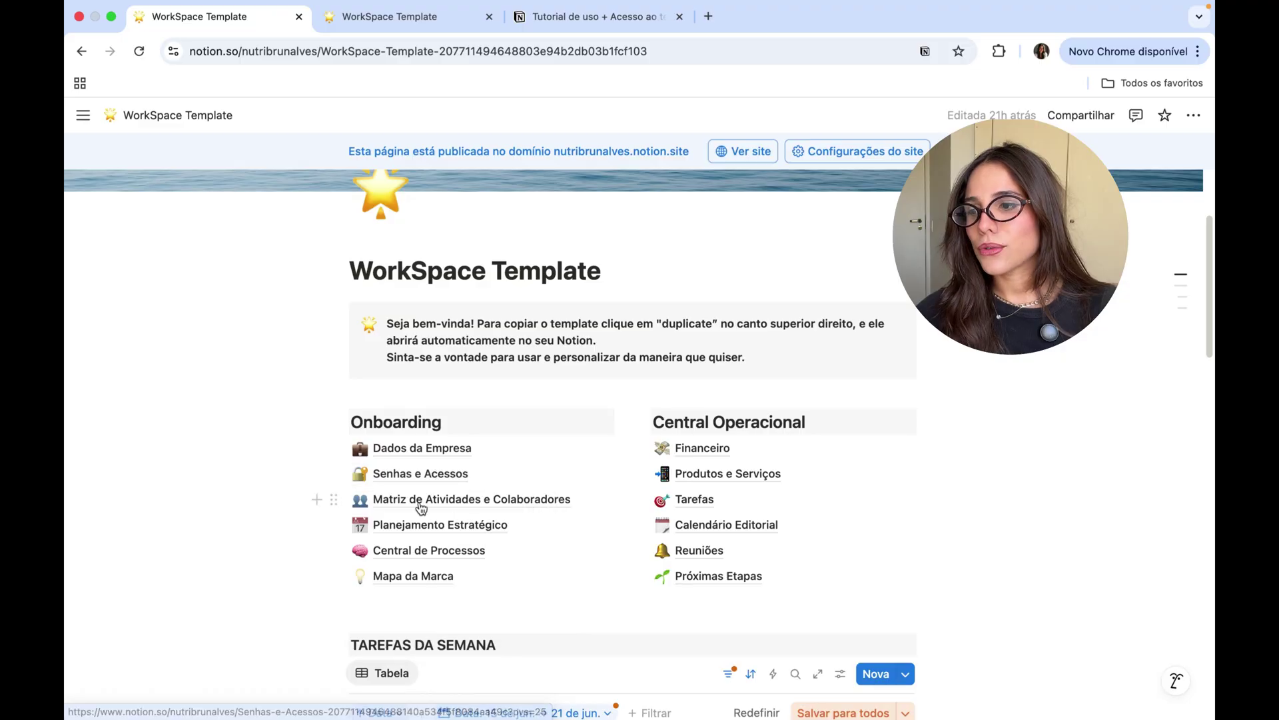
pyautogui.moveTo(445, 506)
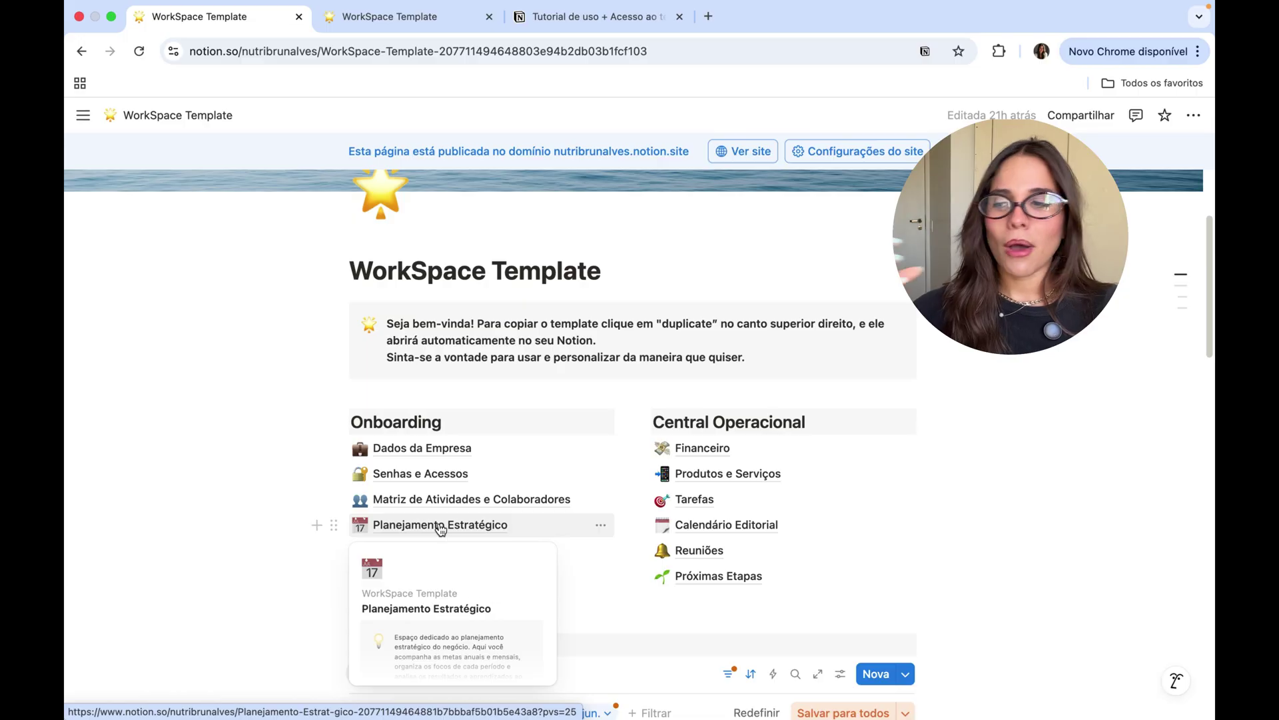
pyautogui.moveTo(260, 593)
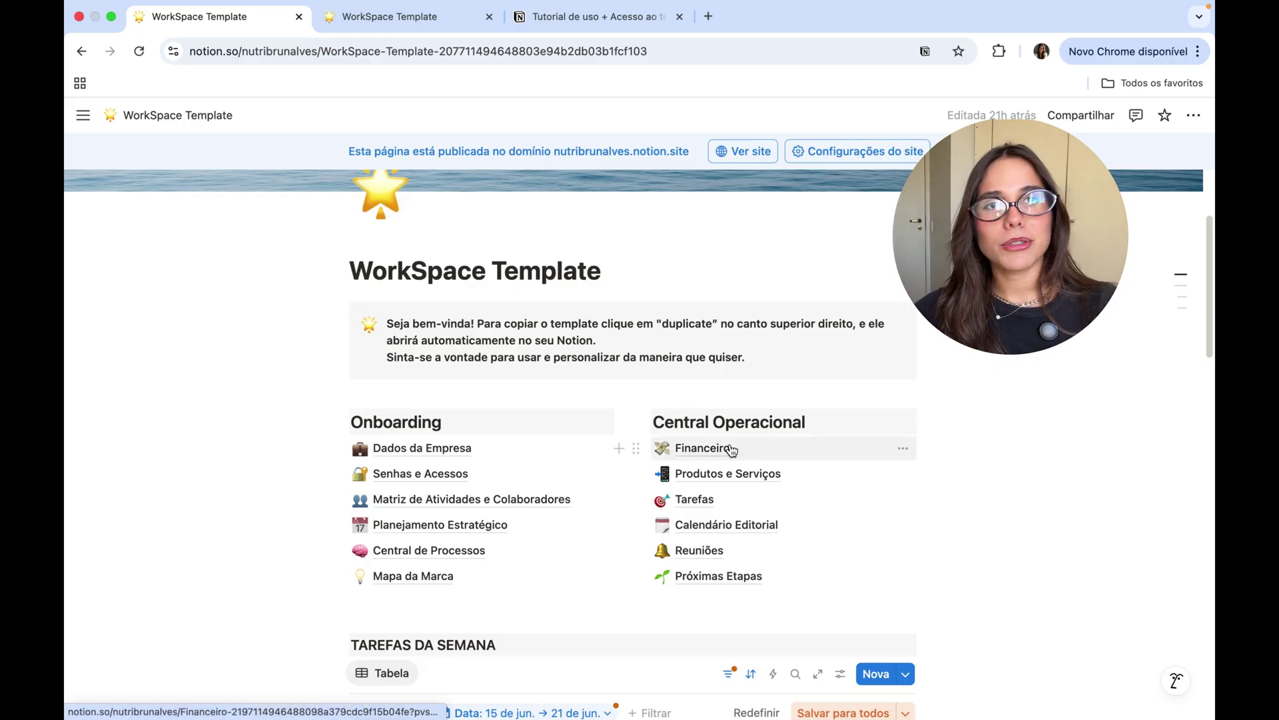
pyautogui.moveTo(803, 461)
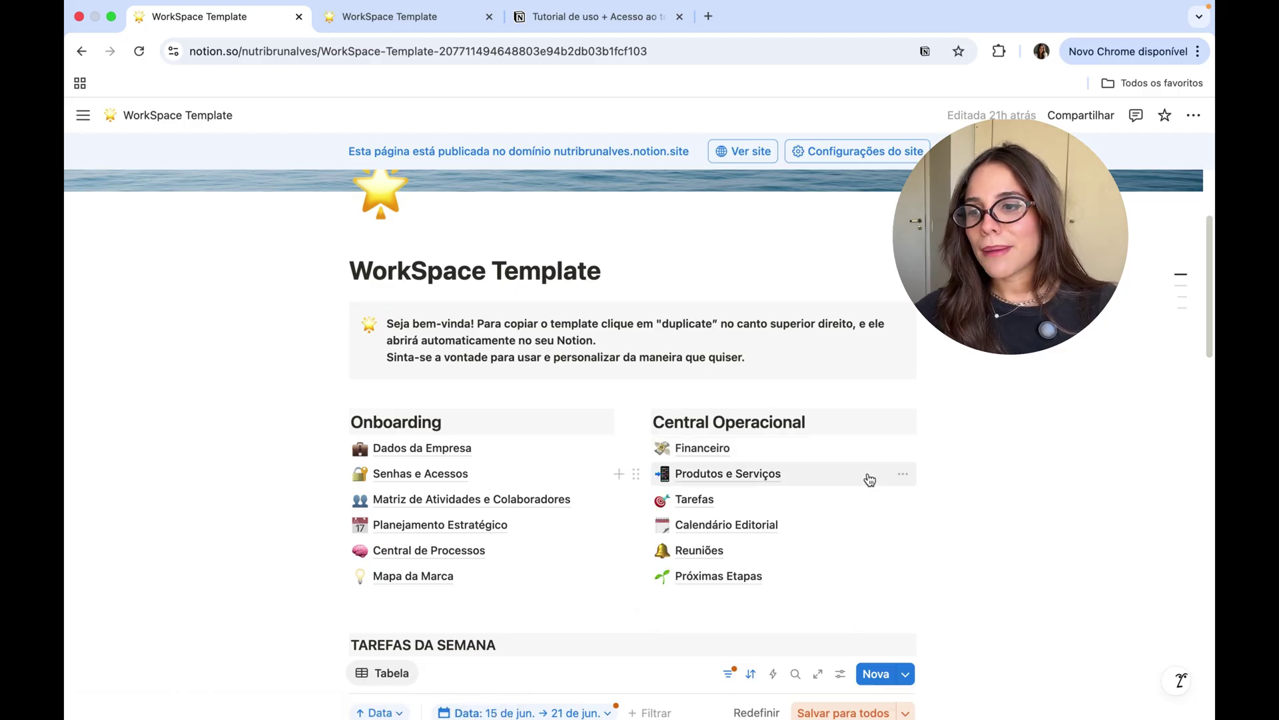
pyautogui.moveTo(870, 479)
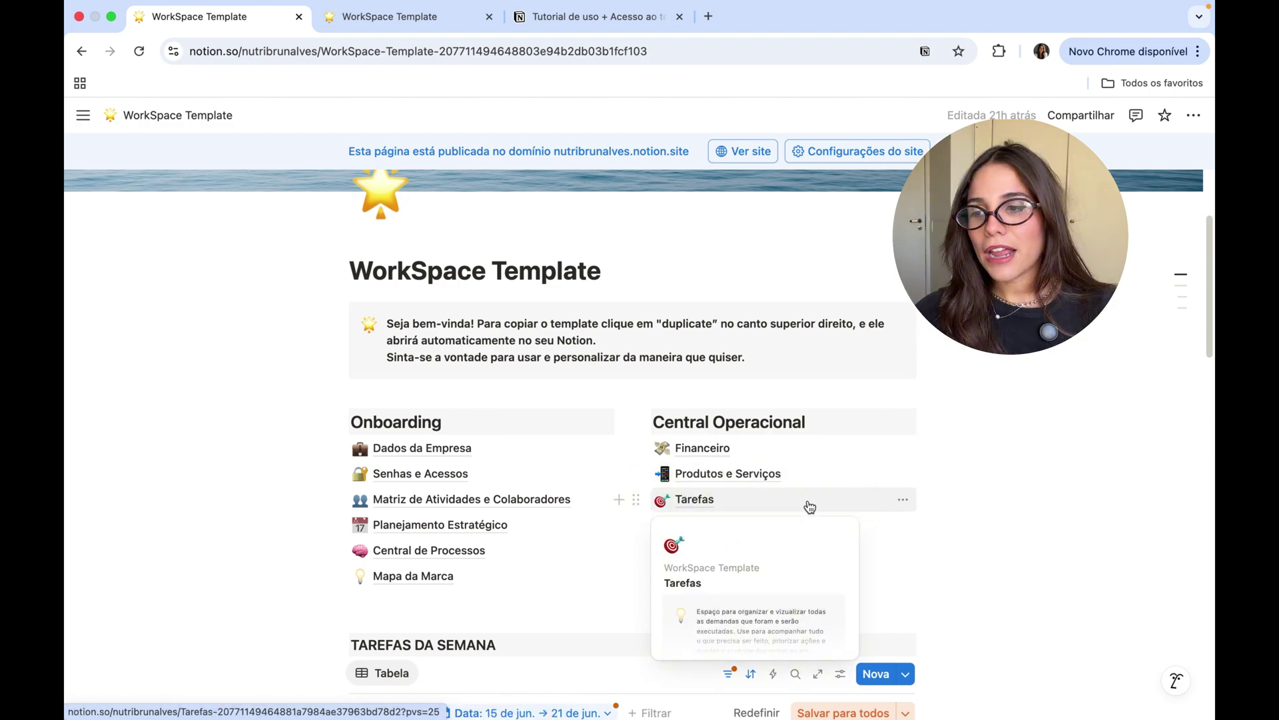
pyautogui.moveTo(813, 540)
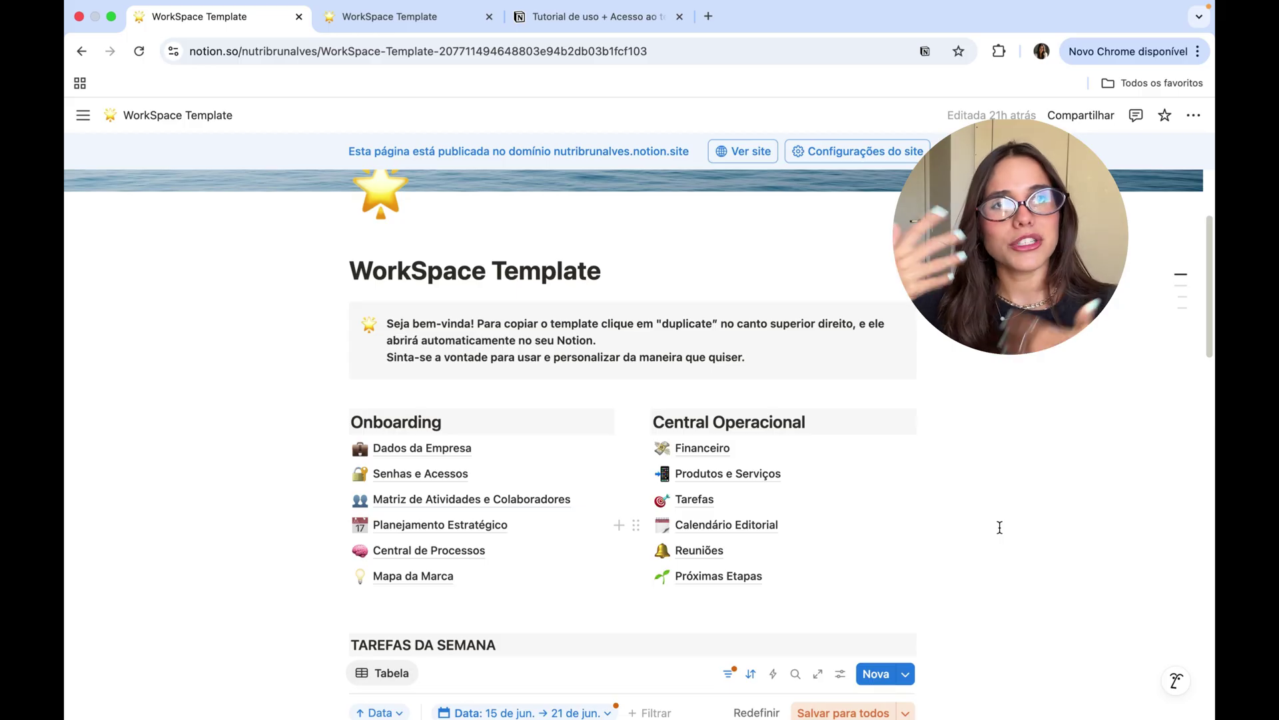
# Step: Examine the TAREFAS DA SEMANA table and the weekly TO DO LIST board on the WorkSpace Template page
pyautogui.scroll(-5, 999, 527)
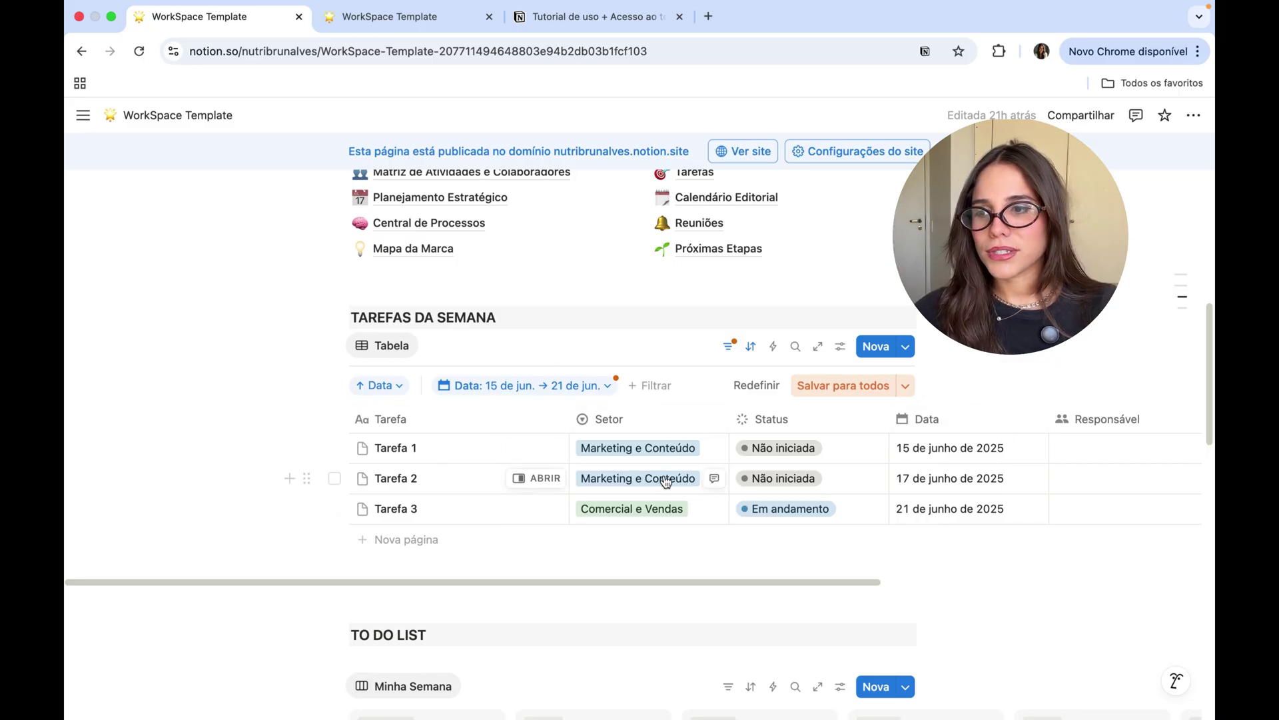
pyautogui.scroll(-1, 939, 474)
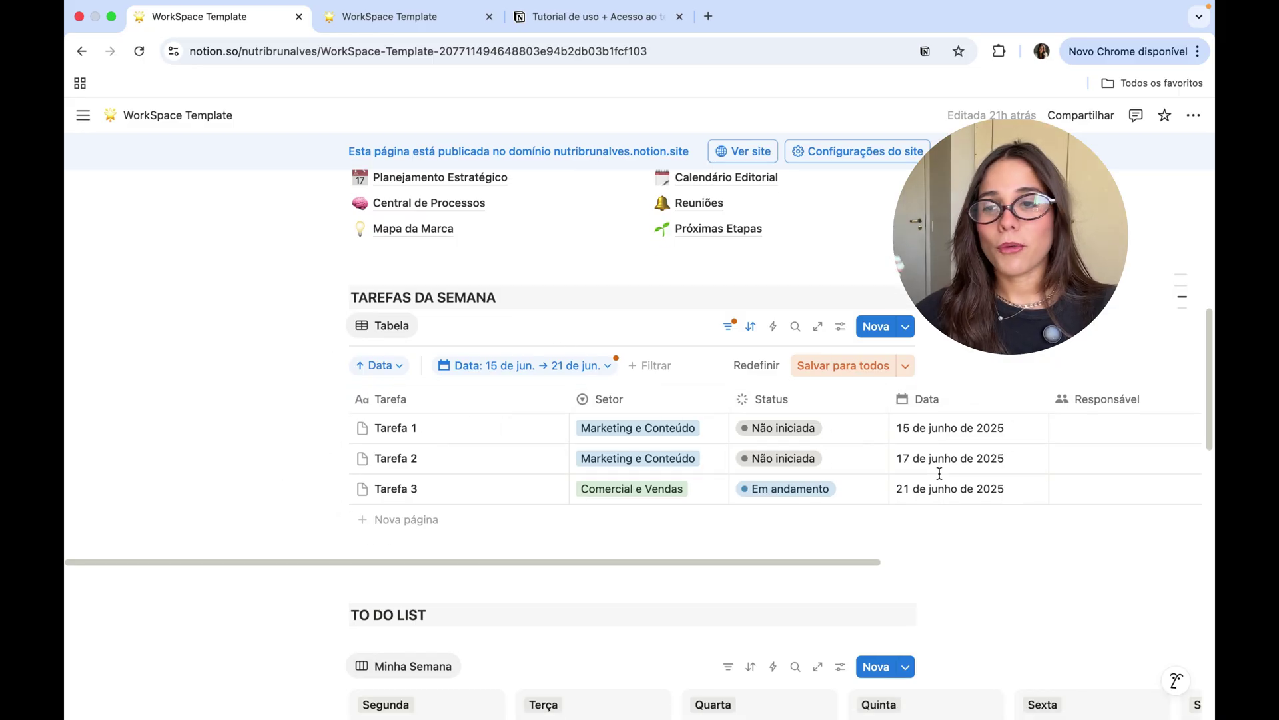
pyautogui.scroll(-7, 939, 473)
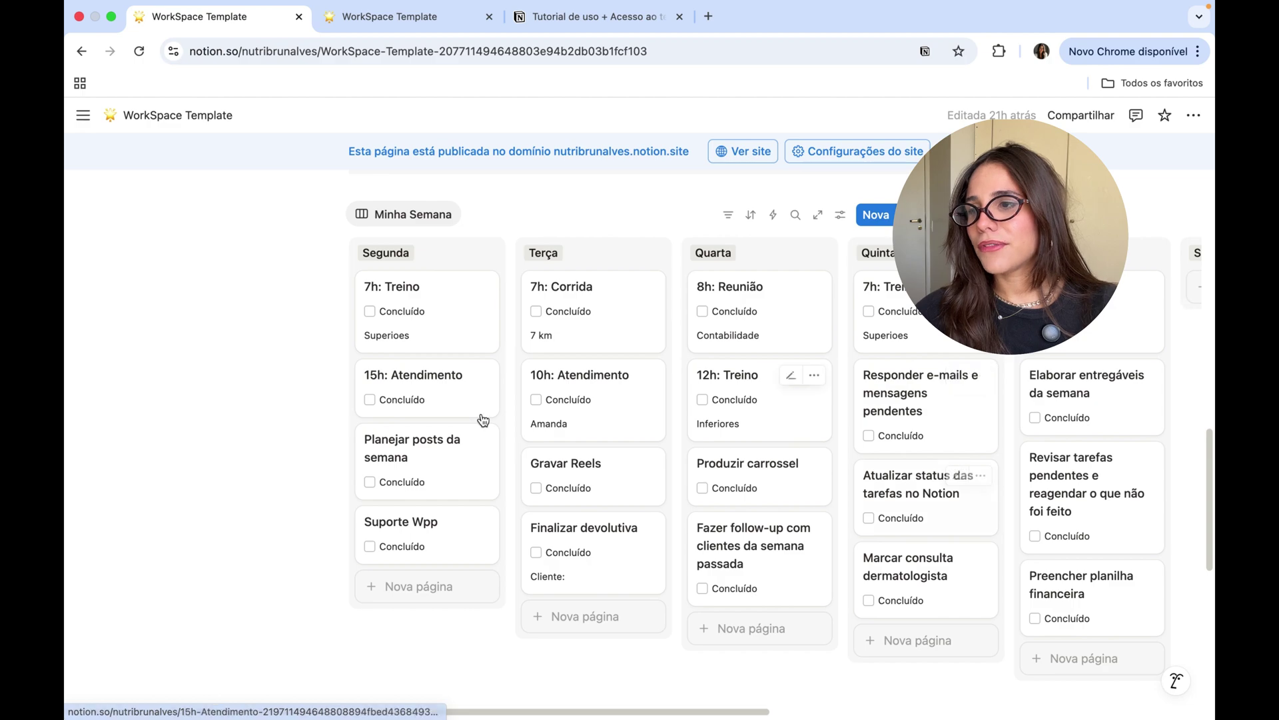
pyautogui.scroll(2, 483, 420)
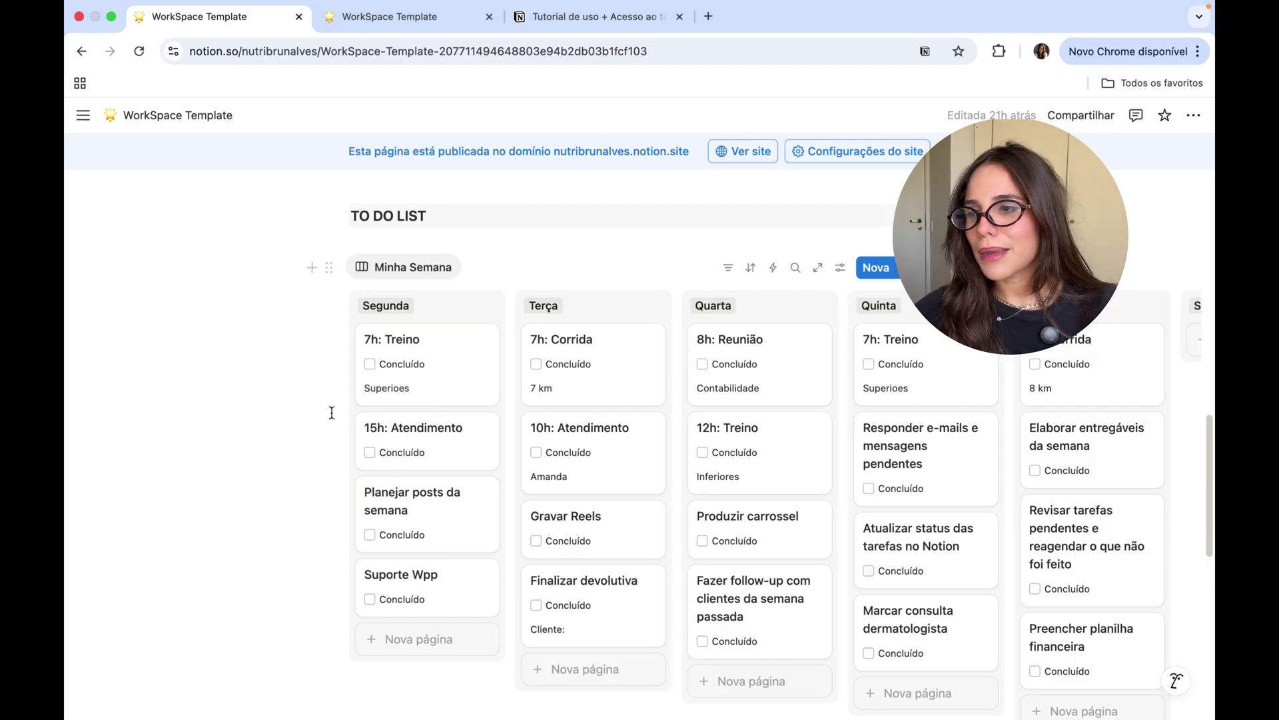
pyautogui.scroll(5, 332, 412)
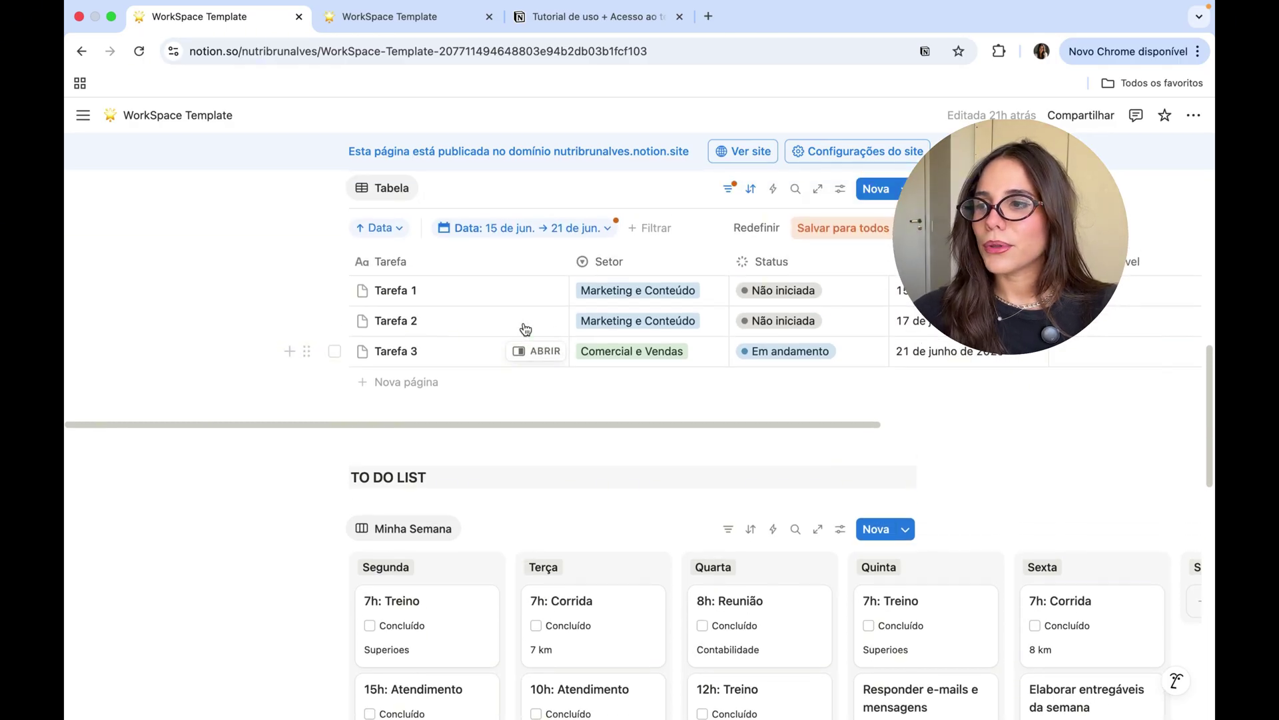
pyautogui.scroll(-5, 415, 323)
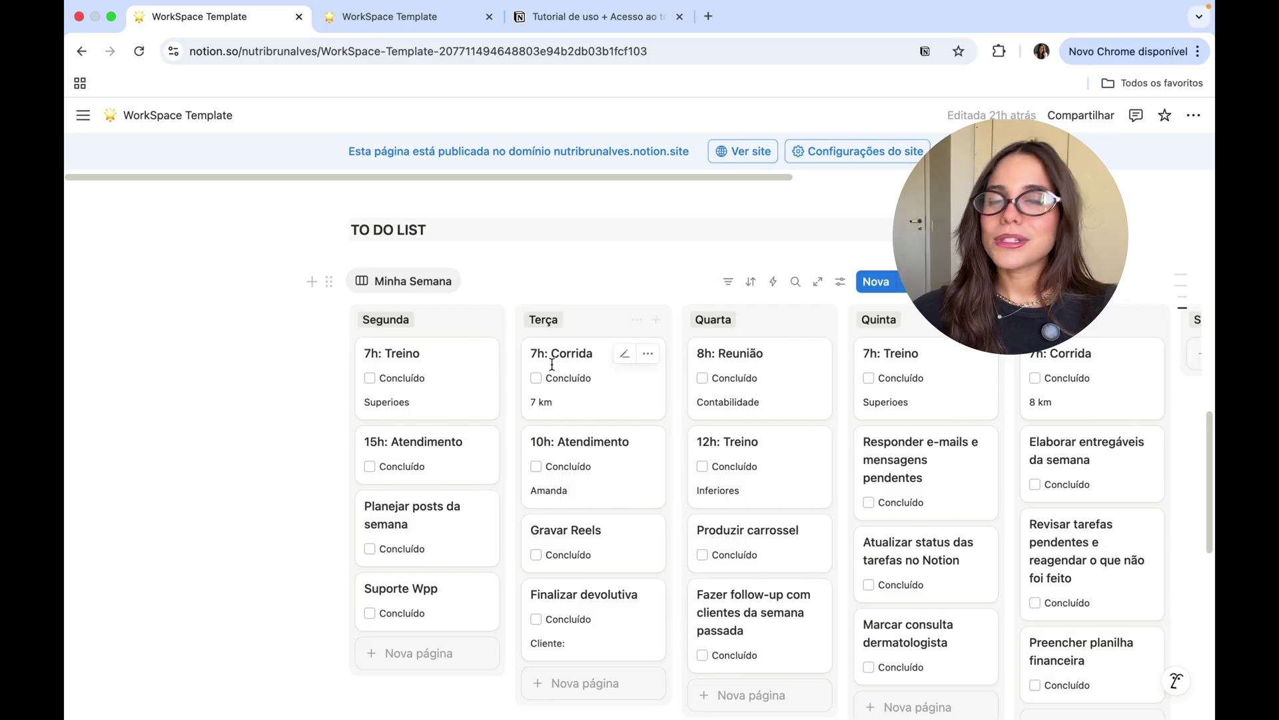
pyautogui.scroll(-1, 529, 366)
pyautogui.scroll(-1, 342, 363)
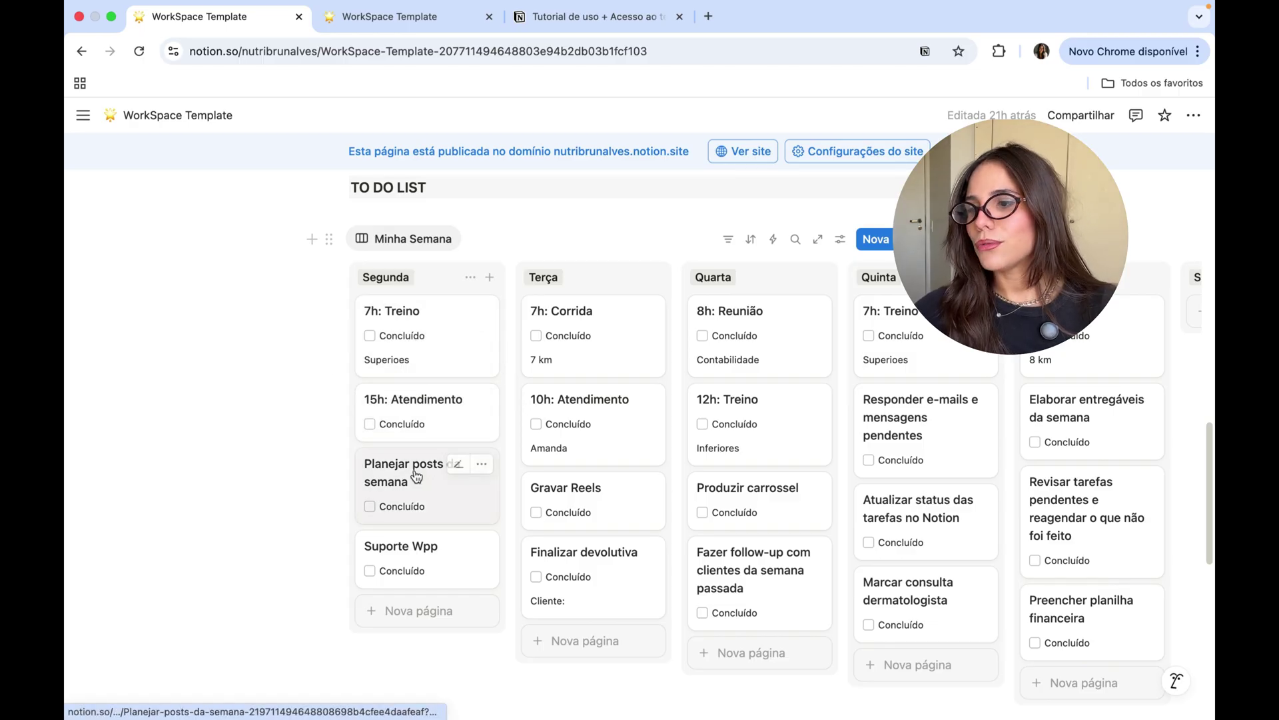
pyautogui.scroll(1, 280, 538)
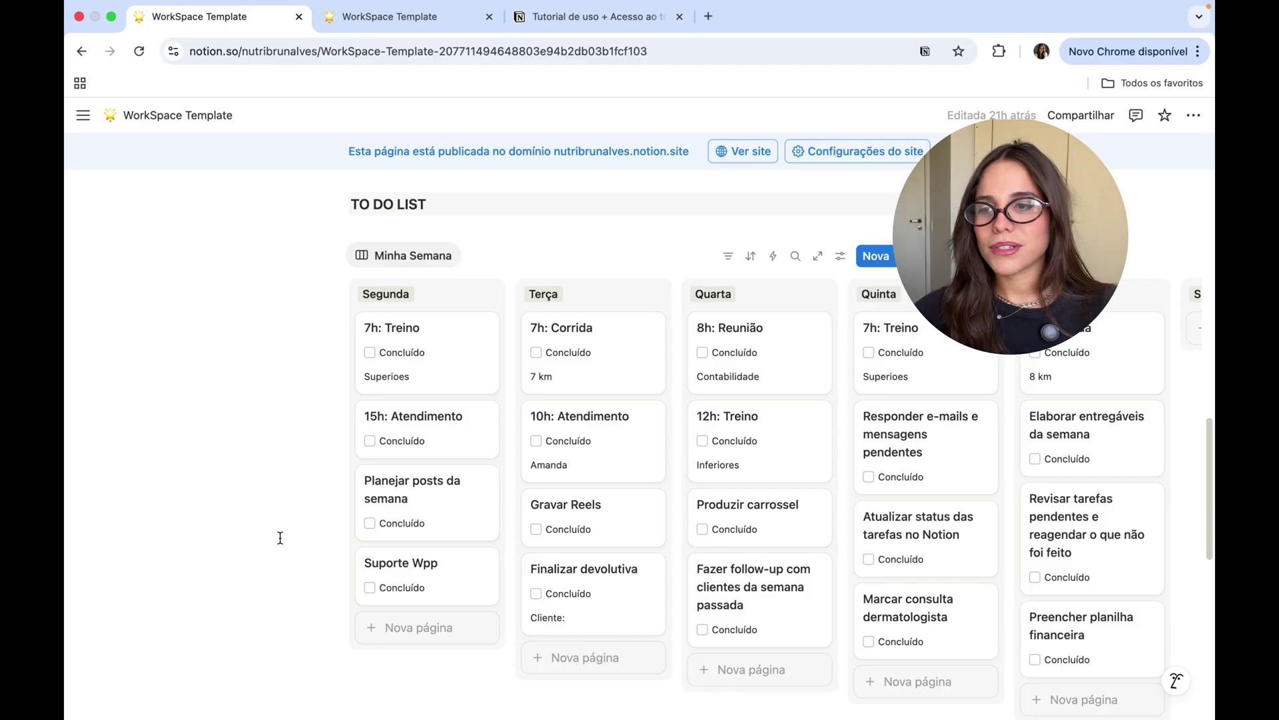
pyautogui.scroll(10, 304, 545)
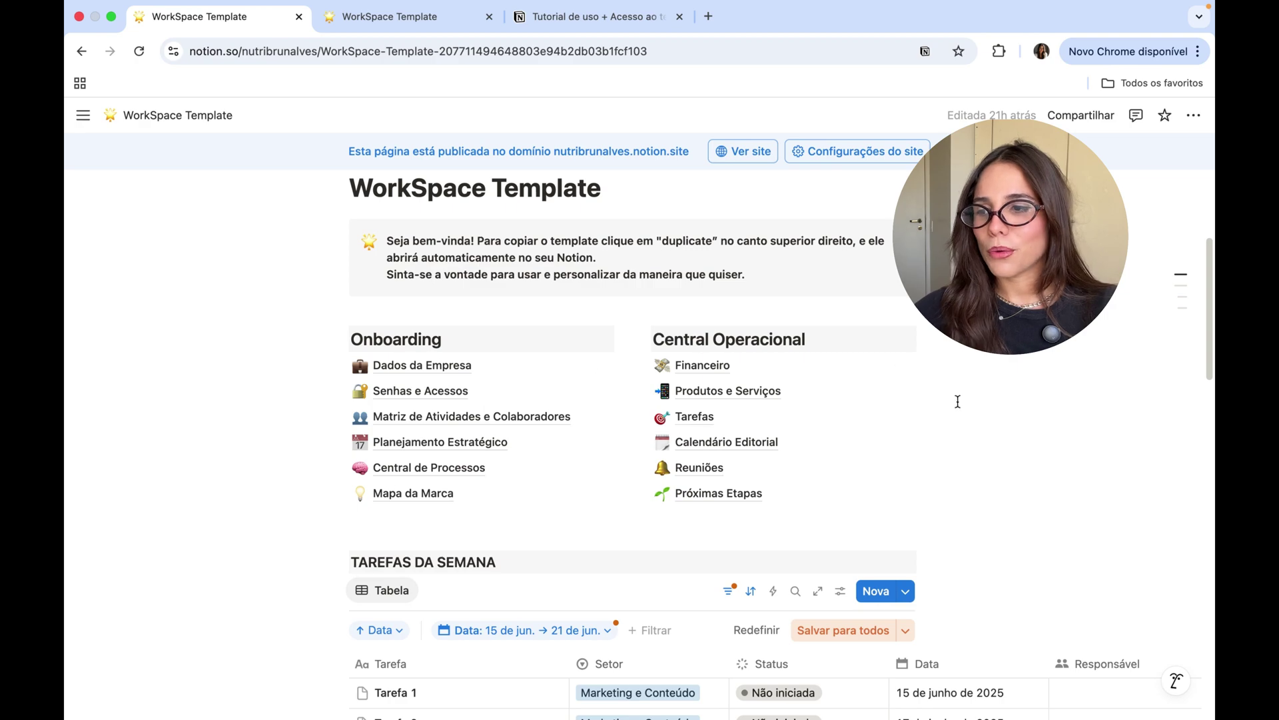
pyautogui.scroll(-4, 991, 402)
pyautogui.scroll(-6, 414, 420)
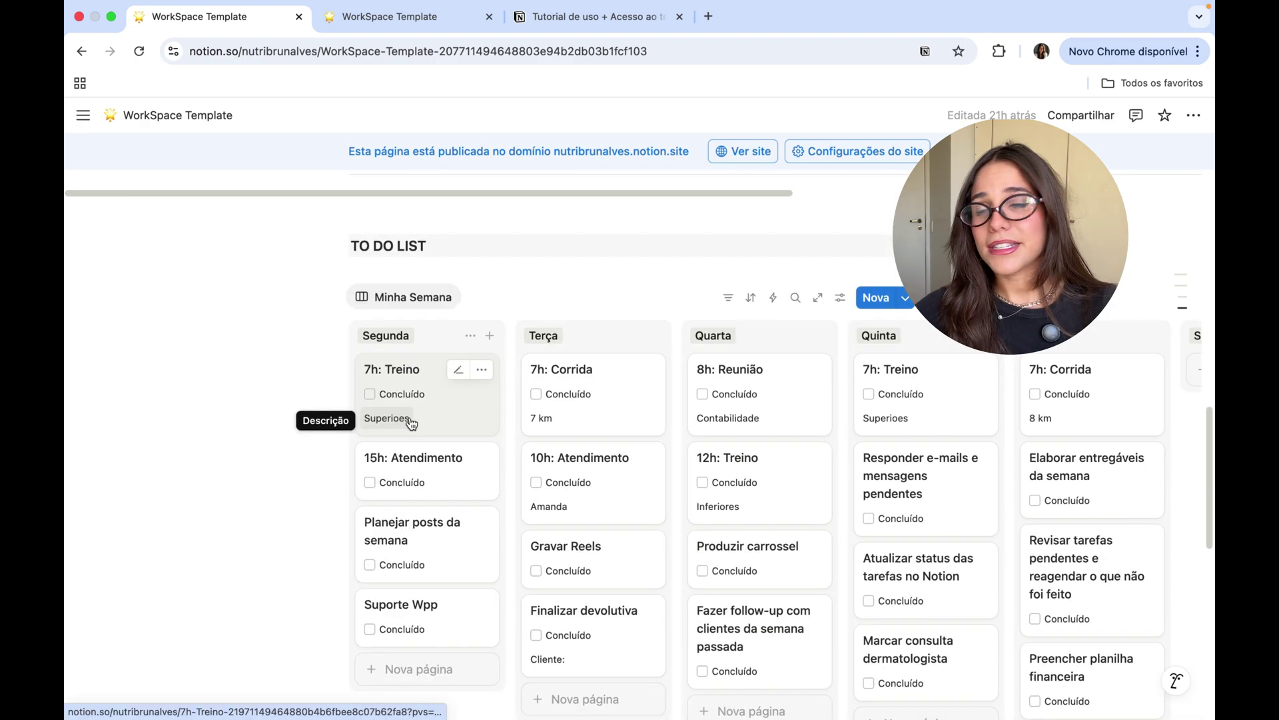
pyautogui.scroll(5, 411, 417)
pyautogui.scroll(8, 410, 417)
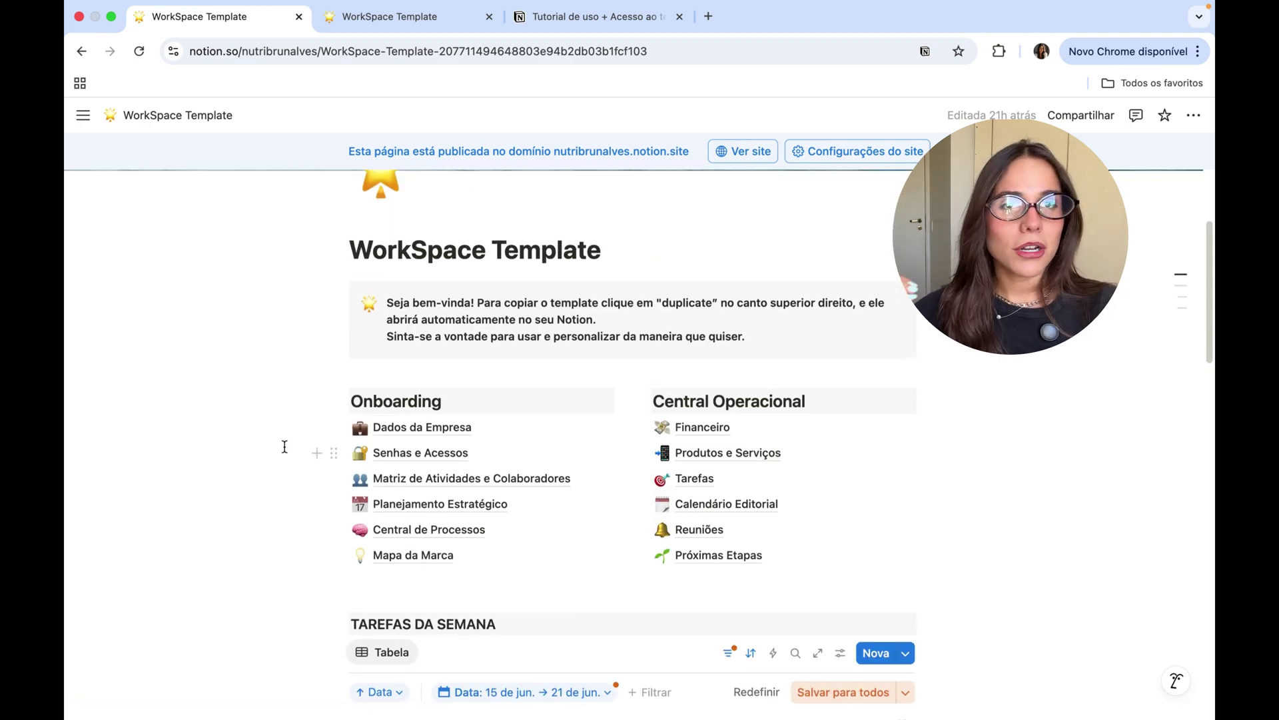
# Step: Open the Dados da Empresa page and select its callout block describing the company's registration data and documents
pyautogui.click(423, 428)
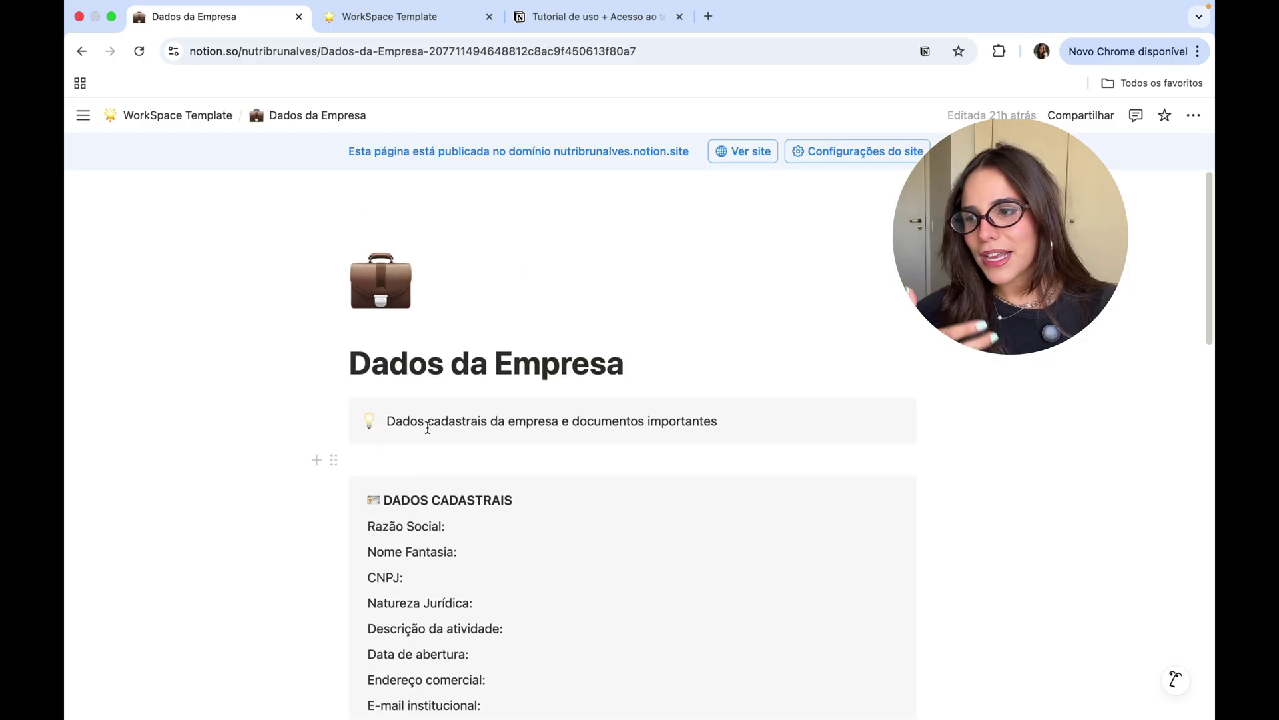
pyautogui.moveTo(415, 423); pyautogui.dragTo(533, 422)
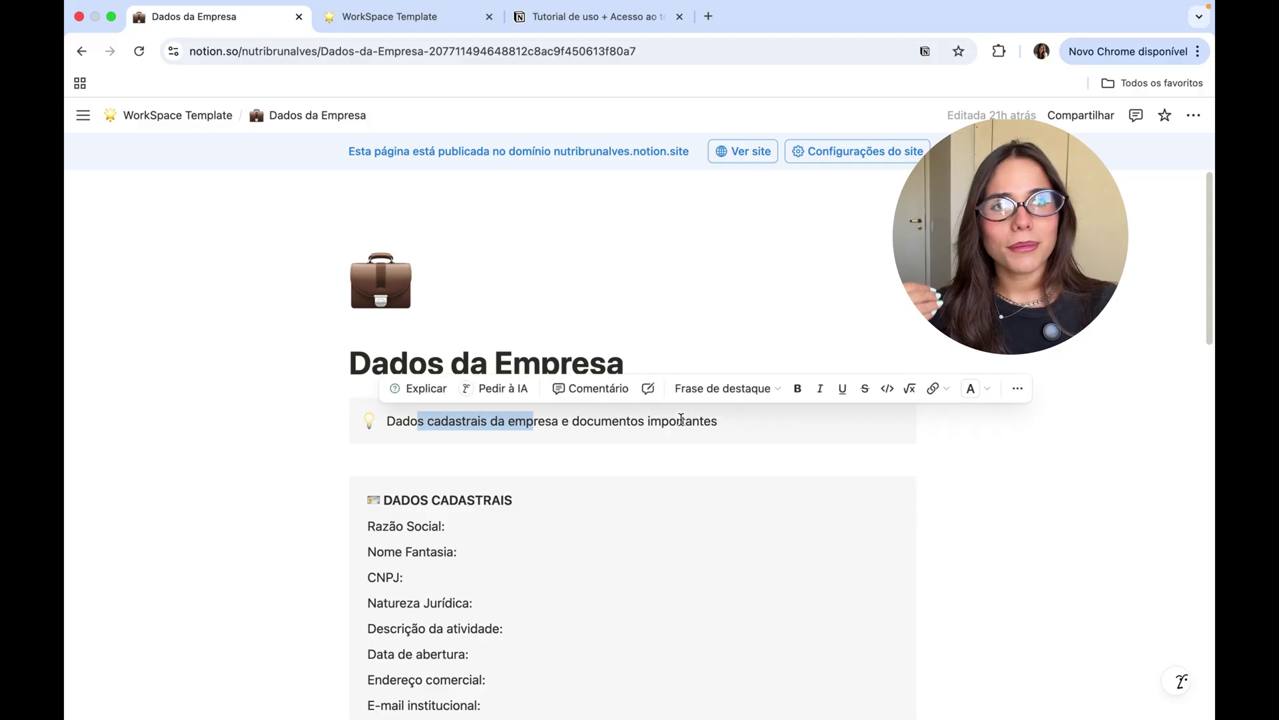
pyautogui.press('Escape')
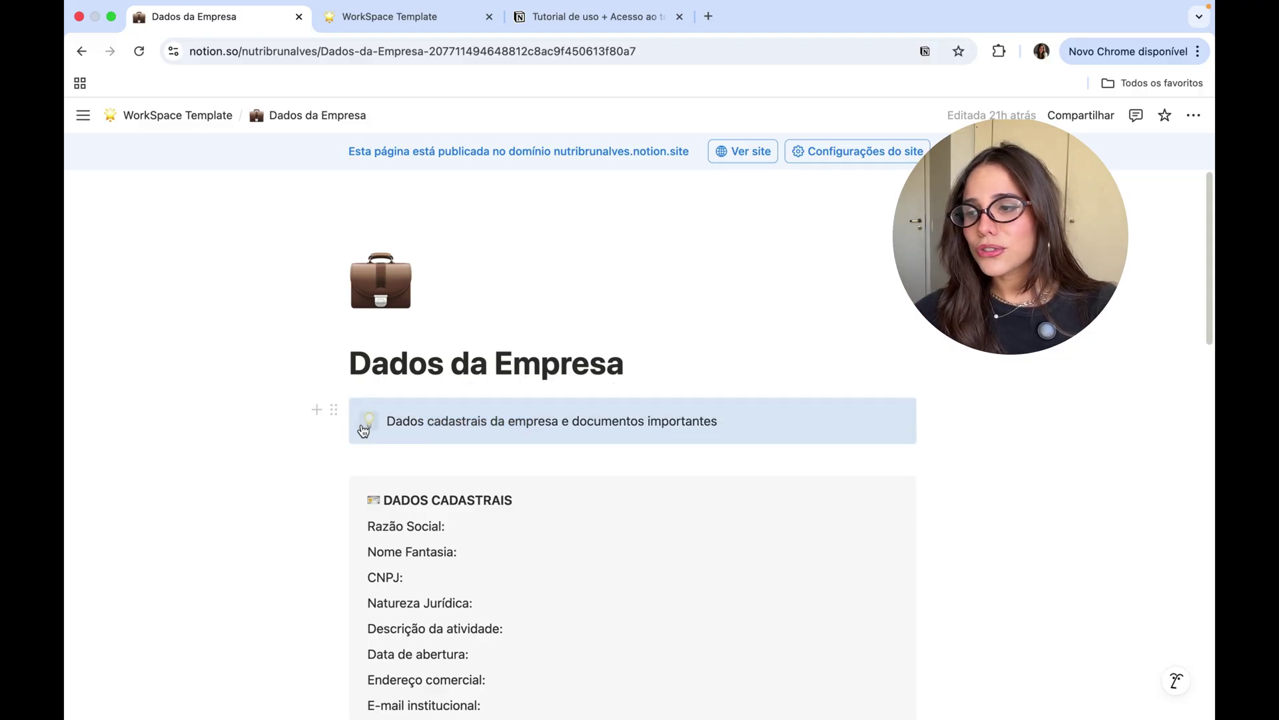
# Step: Highlight the Dados da Empresa callout text and look through the DADOS CADASTRAIS, DADOS BANCÁRIOS and CONTABILIDADE blocks
pyautogui.moveTo(386, 425); pyautogui.dragTo(790, 429)
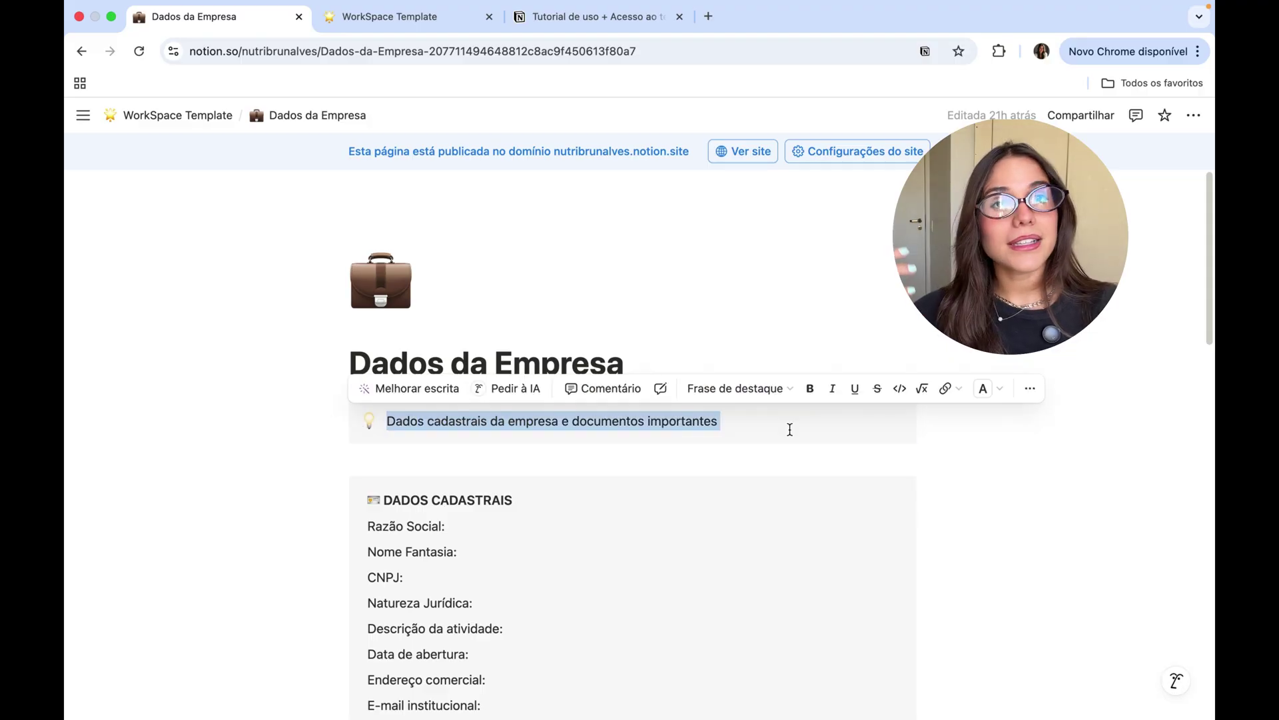
pyautogui.click(858, 511)
pyautogui.scroll(-6, 858, 511)
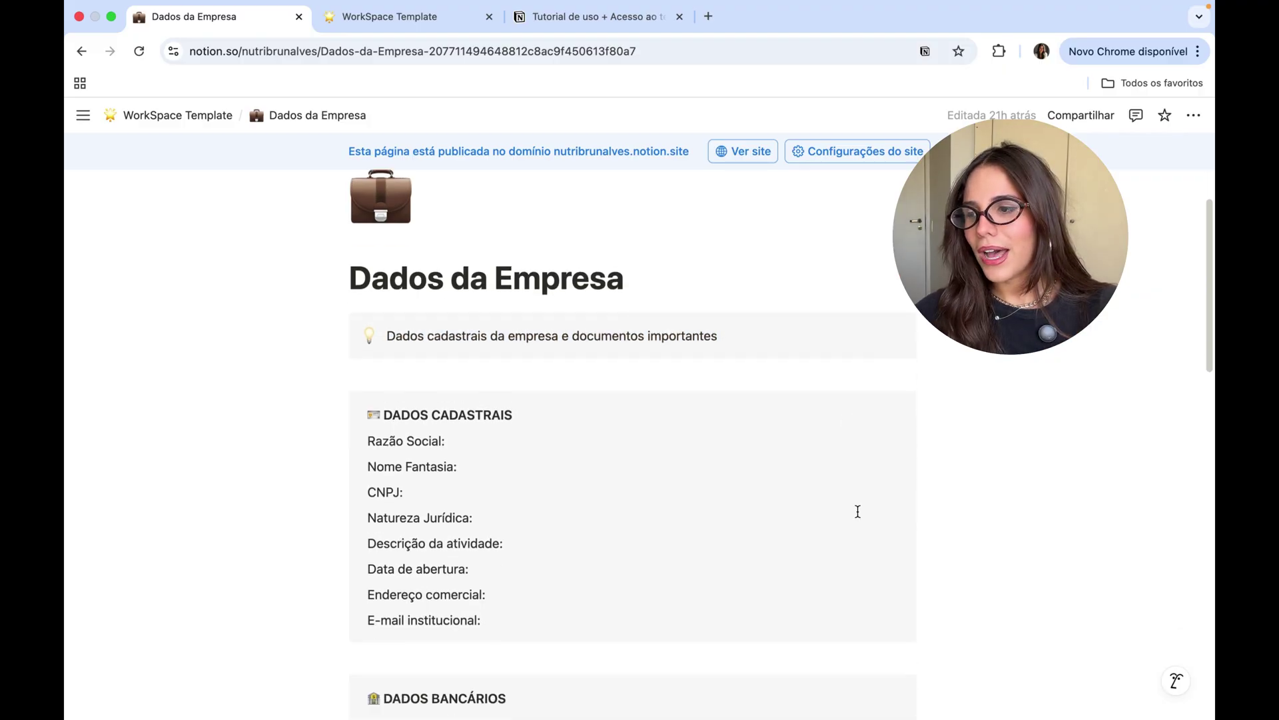
pyautogui.scroll(-2, 858, 511)
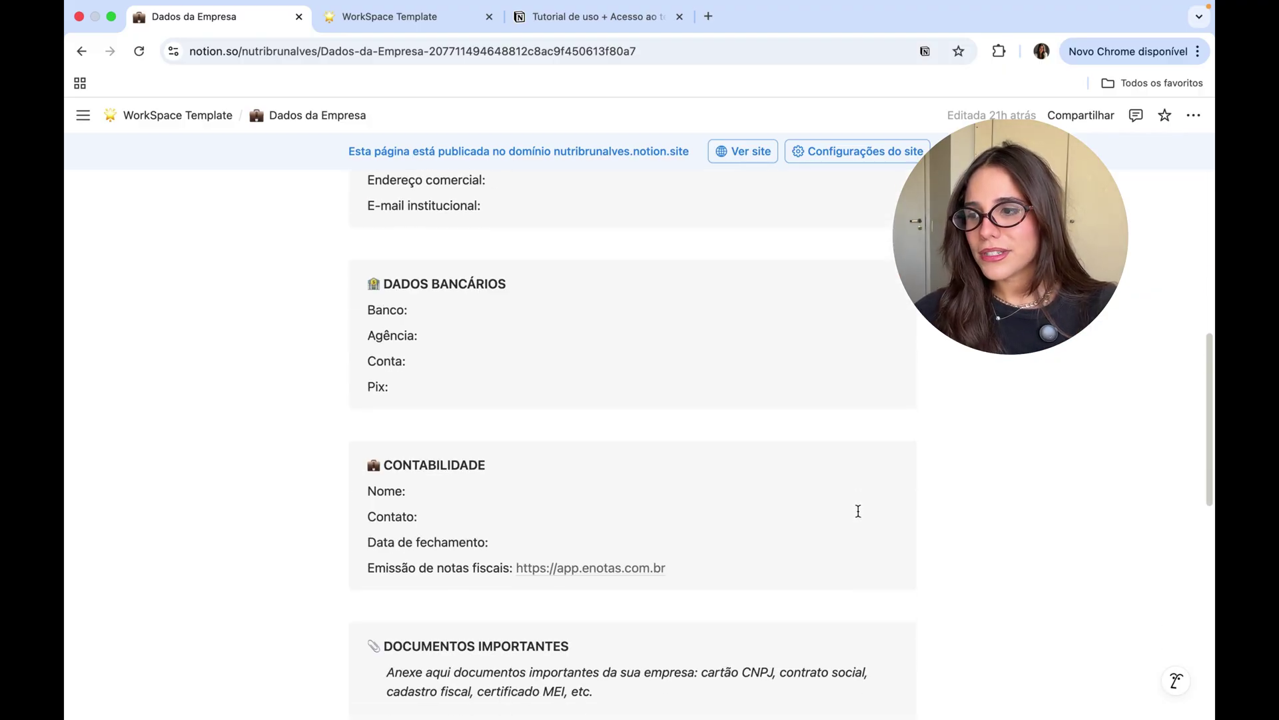
pyautogui.scroll(5, 858, 511)
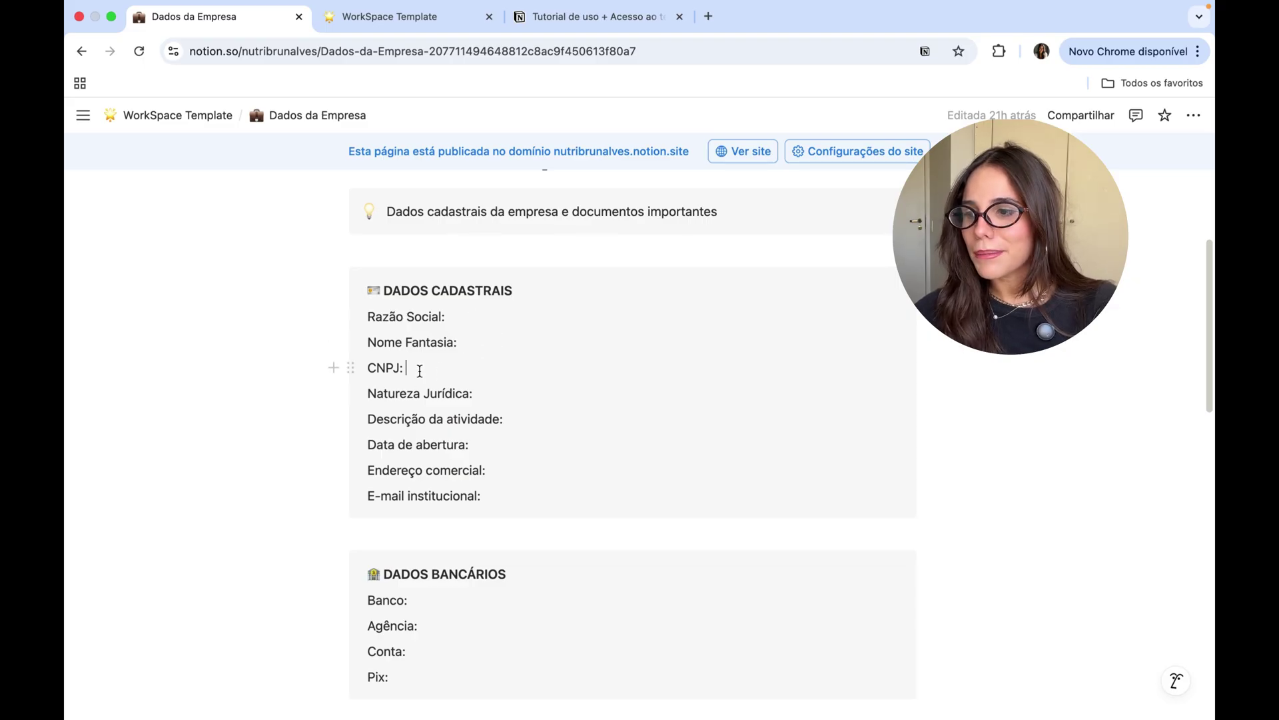
# Step: Examine the DOCUMENTOS IMPORTANTES block and view the upload options of its first file placeholder without attaching anything
pyautogui.scroll(-8, 500, 542)
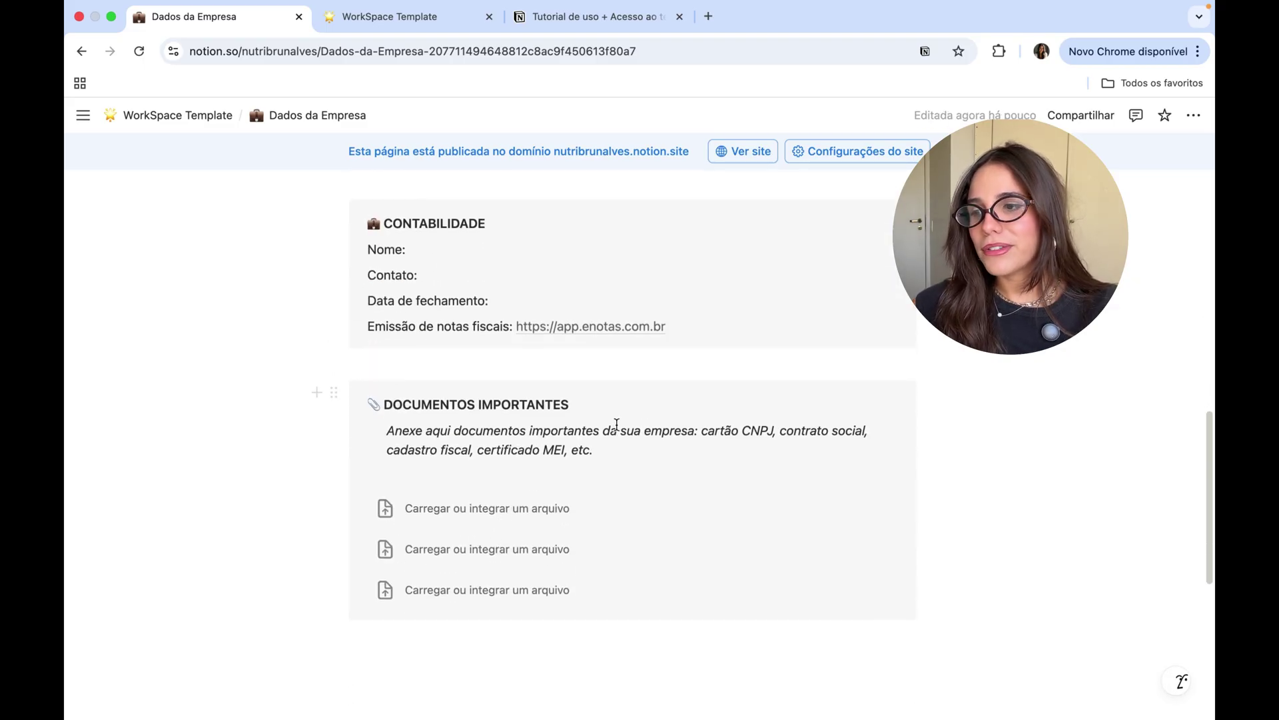
pyautogui.click(432, 512)
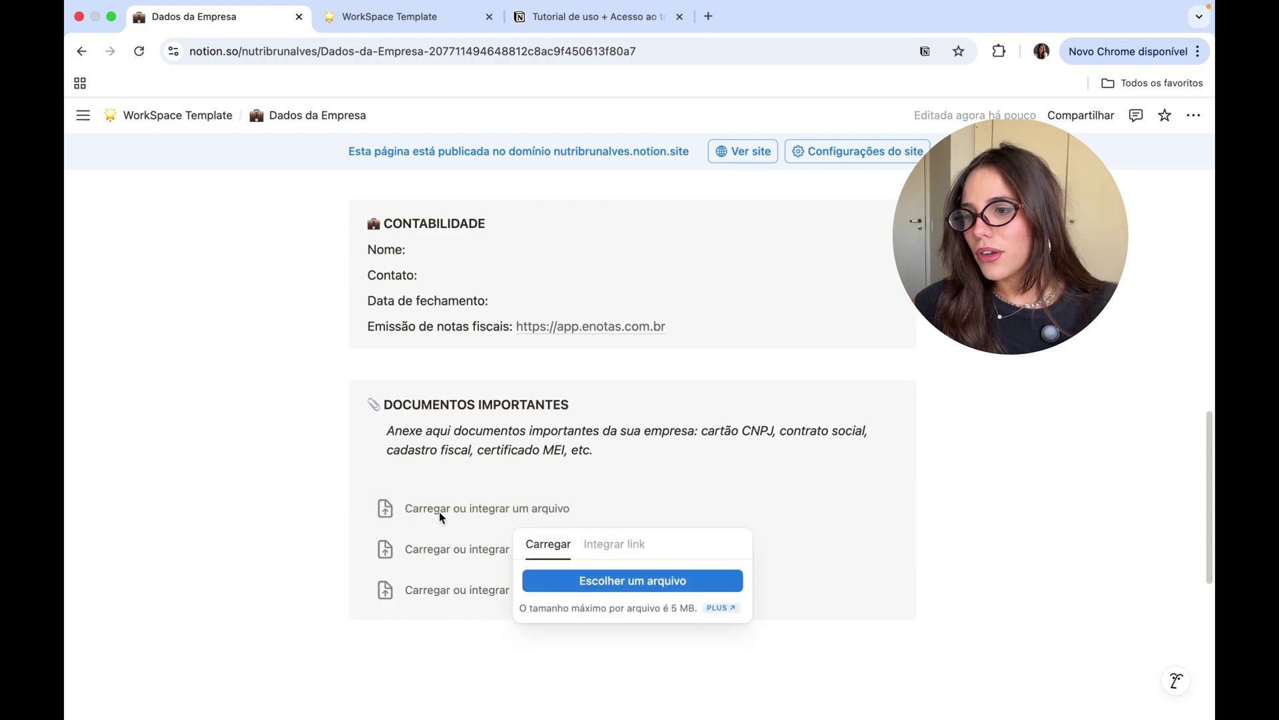
pyautogui.click(949, 493)
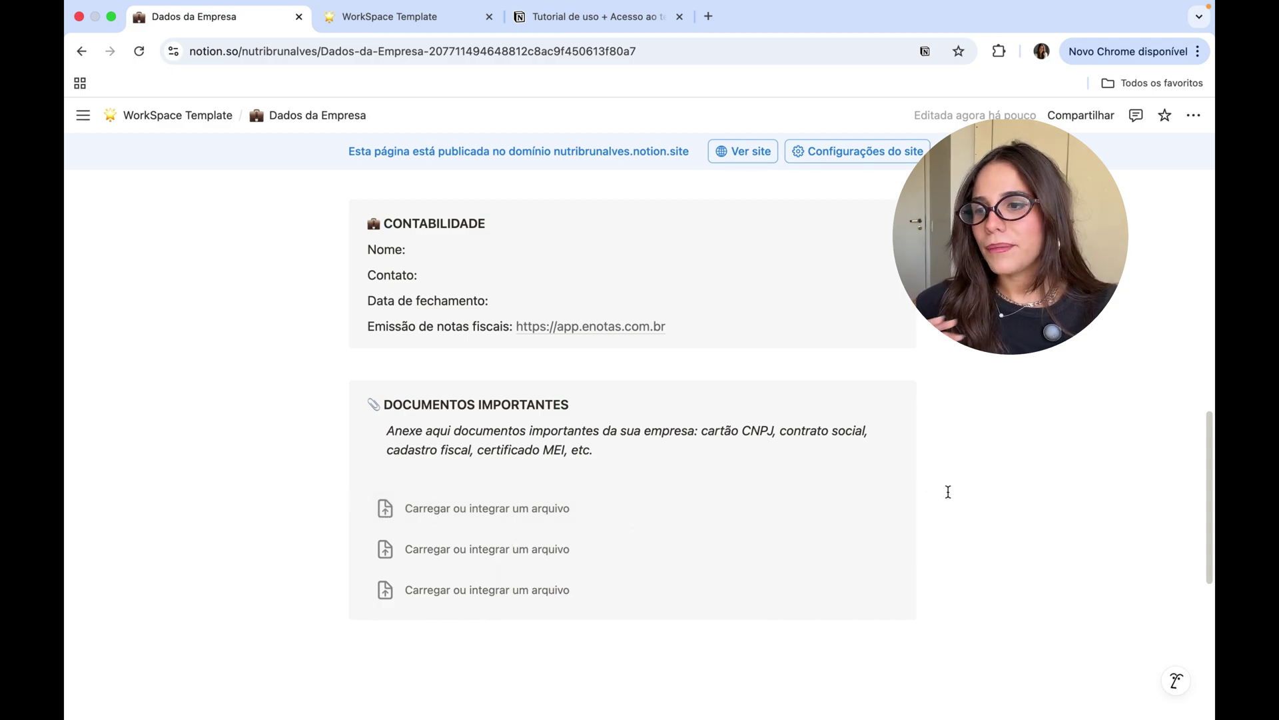
pyautogui.scroll(10, 949, 492)
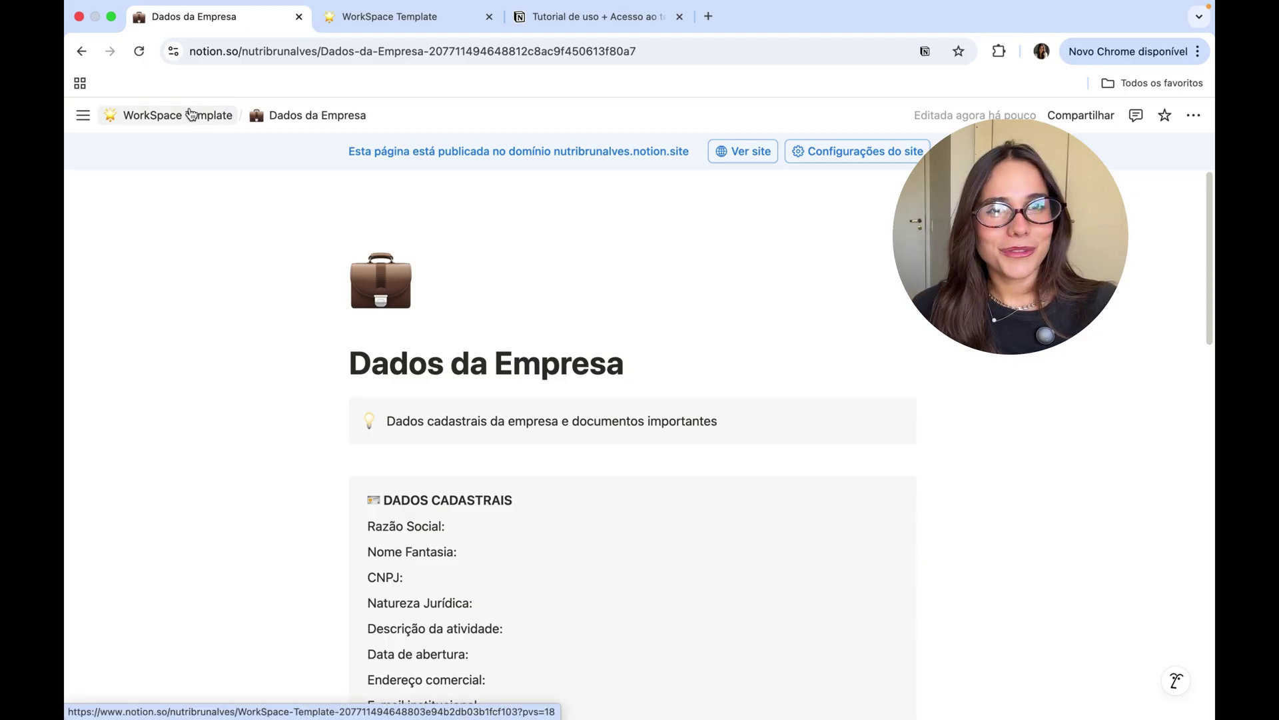
# Step: Open the Senhas e Acessos page from WorkSpace Template and highlight part of its callout about platform access
pyautogui.click(191, 114)
pyautogui.click(444, 429)
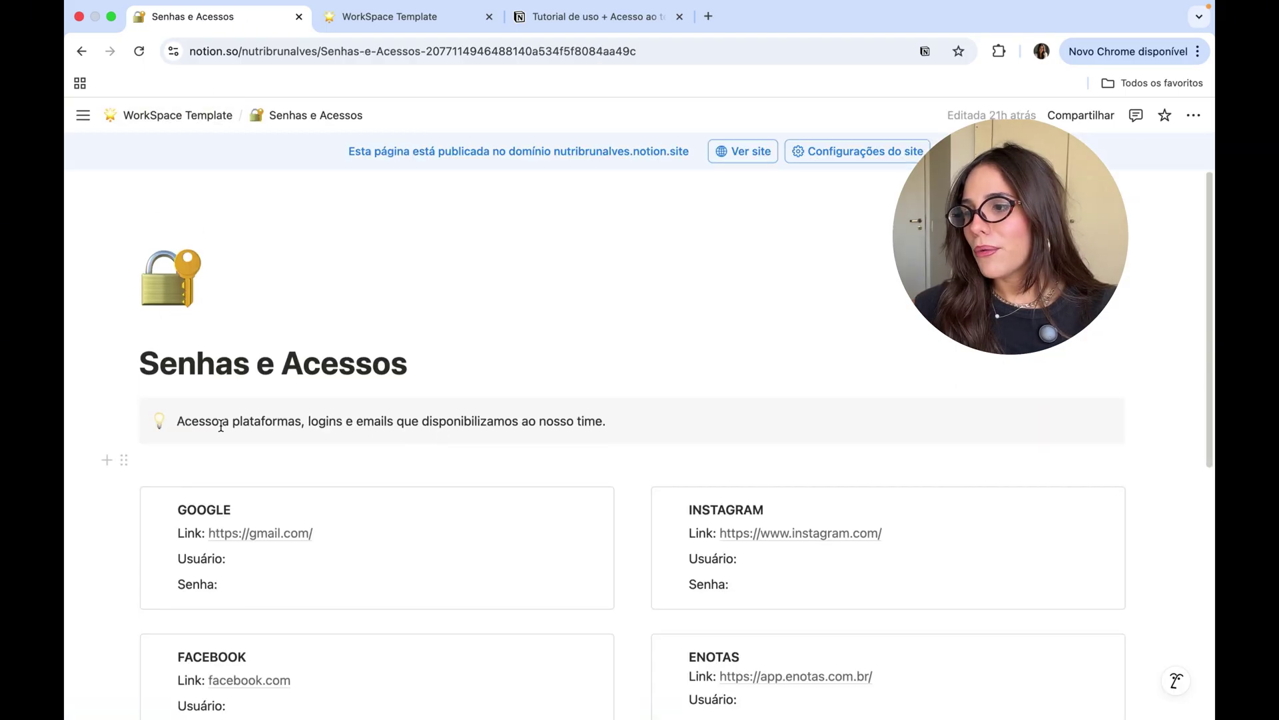
pyautogui.moveTo(183, 421); pyautogui.dragTo(259, 425)
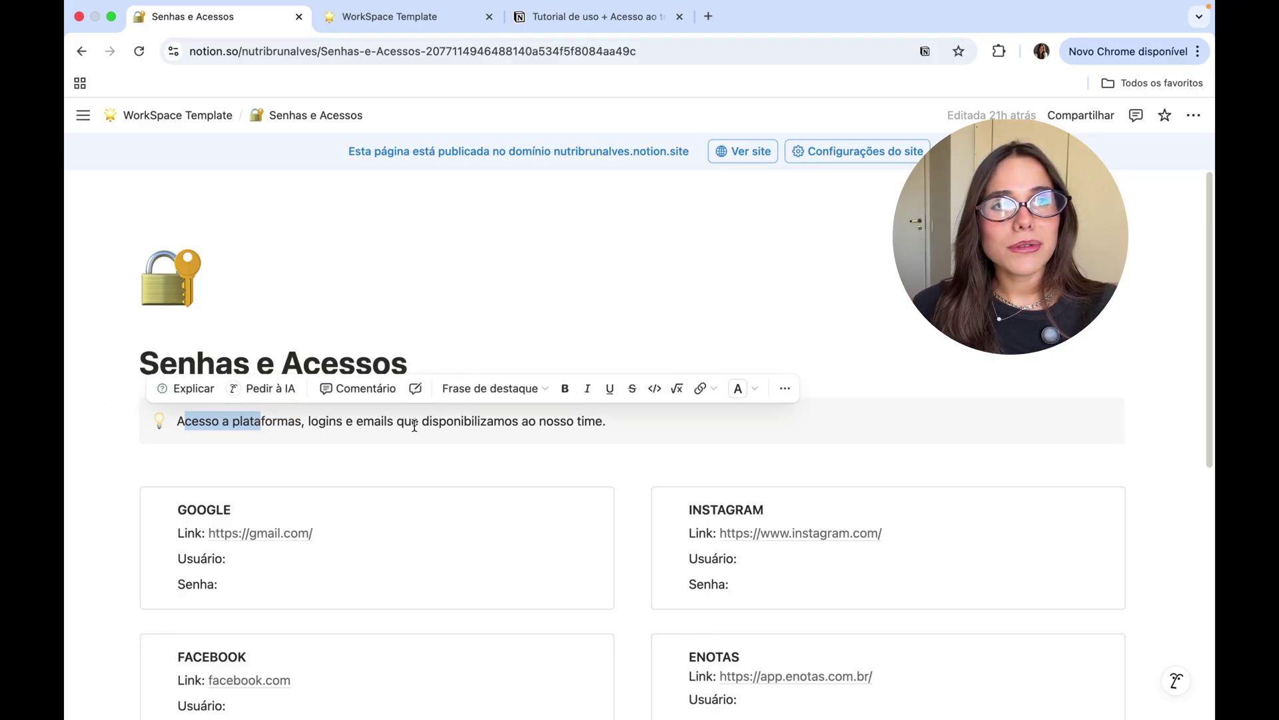
pyautogui.scroll(-1, 415, 425)
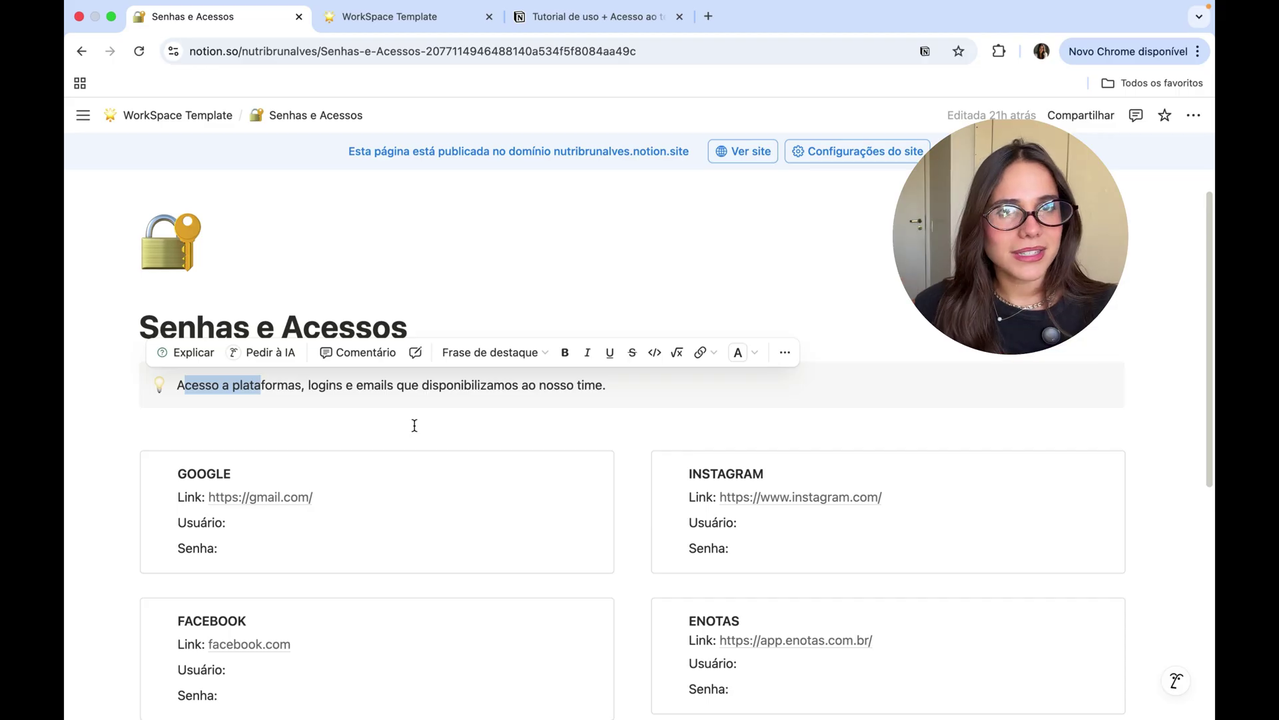
pyautogui.scroll(-1, 415, 426)
pyautogui.click(460, 451)
# Step: Look through the platform access cards on the Senhas e Acessos page, from GOOGLE and INSTAGRAM to ZOOM and TRELLO
pyautogui.scroll(-2, 691, 466)
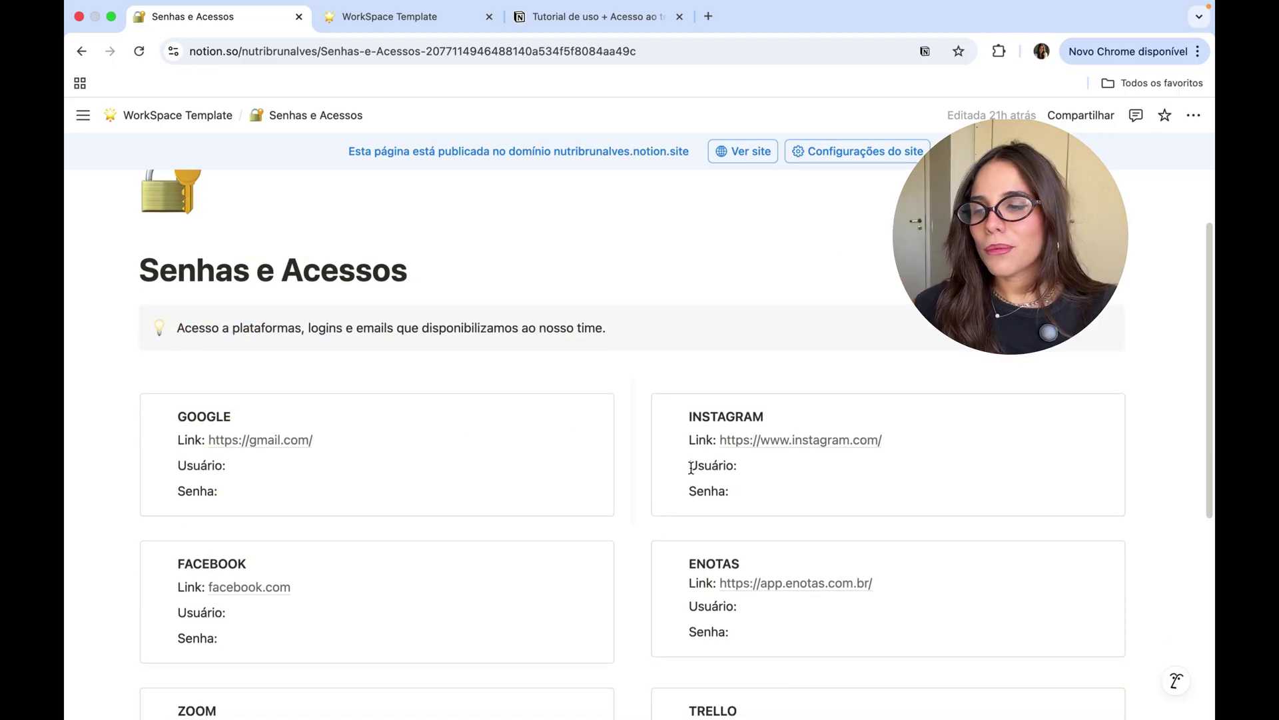
pyautogui.scroll(-1, 372, 417)
pyautogui.scroll(-1, 374, 417)
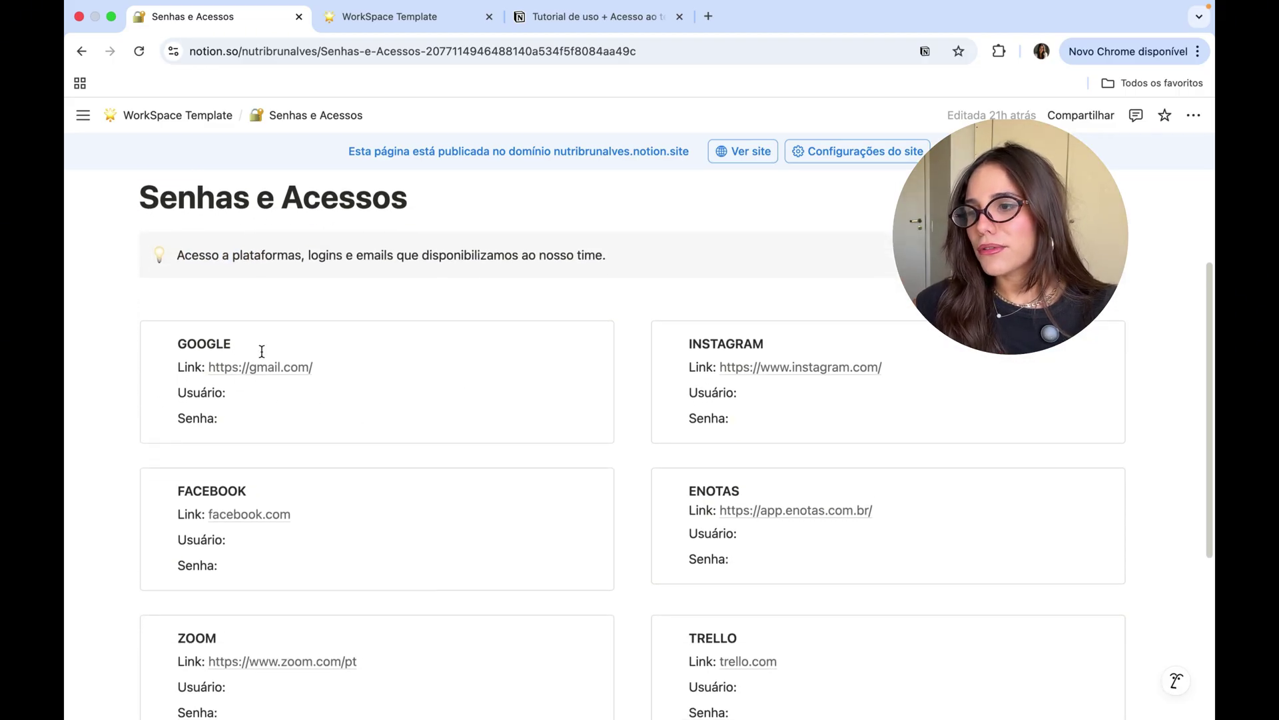
pyautogui.scroll(-3, 533, 416)
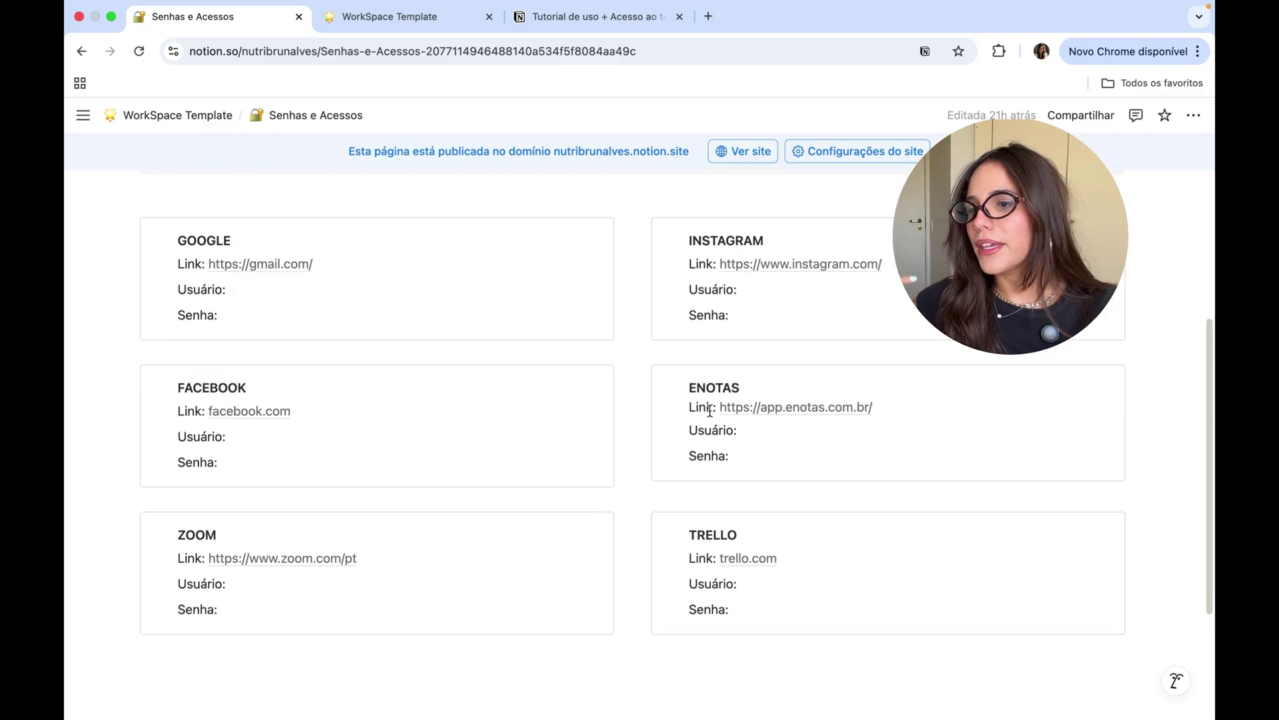
pyautogui.scroll(-1, 359, 532)
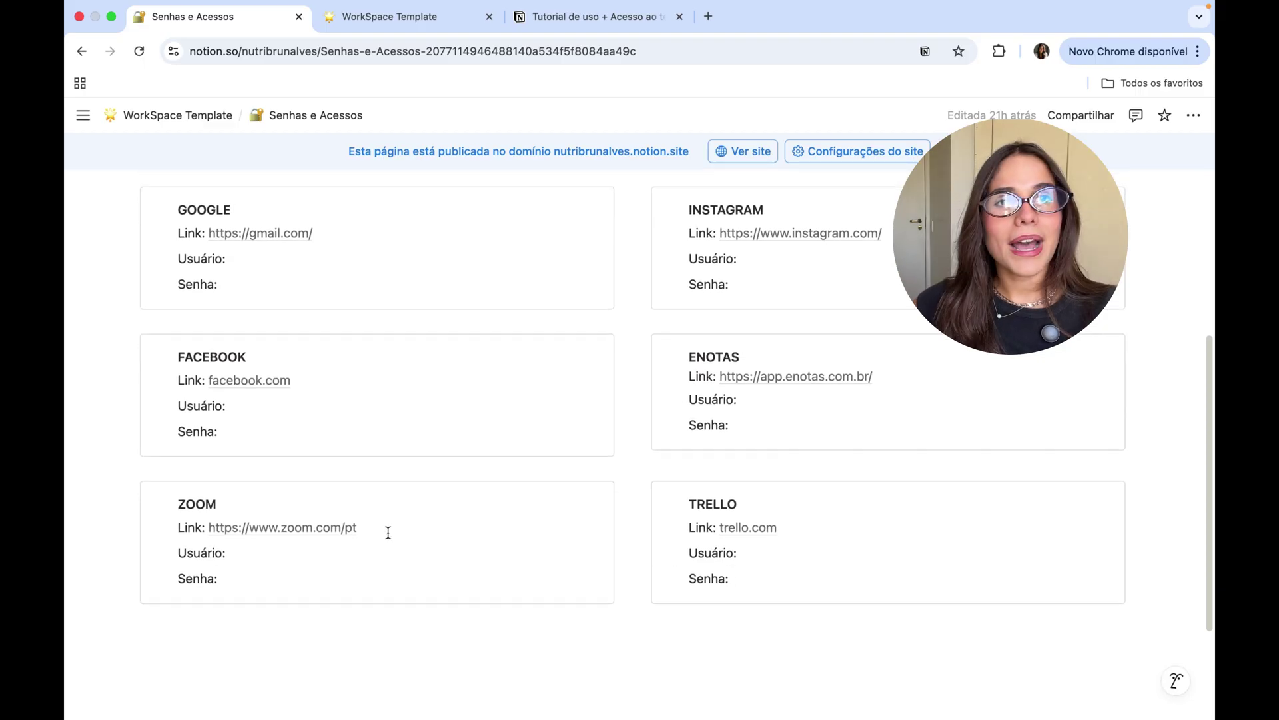
pyautogui.scroll(-1, 388, 533)
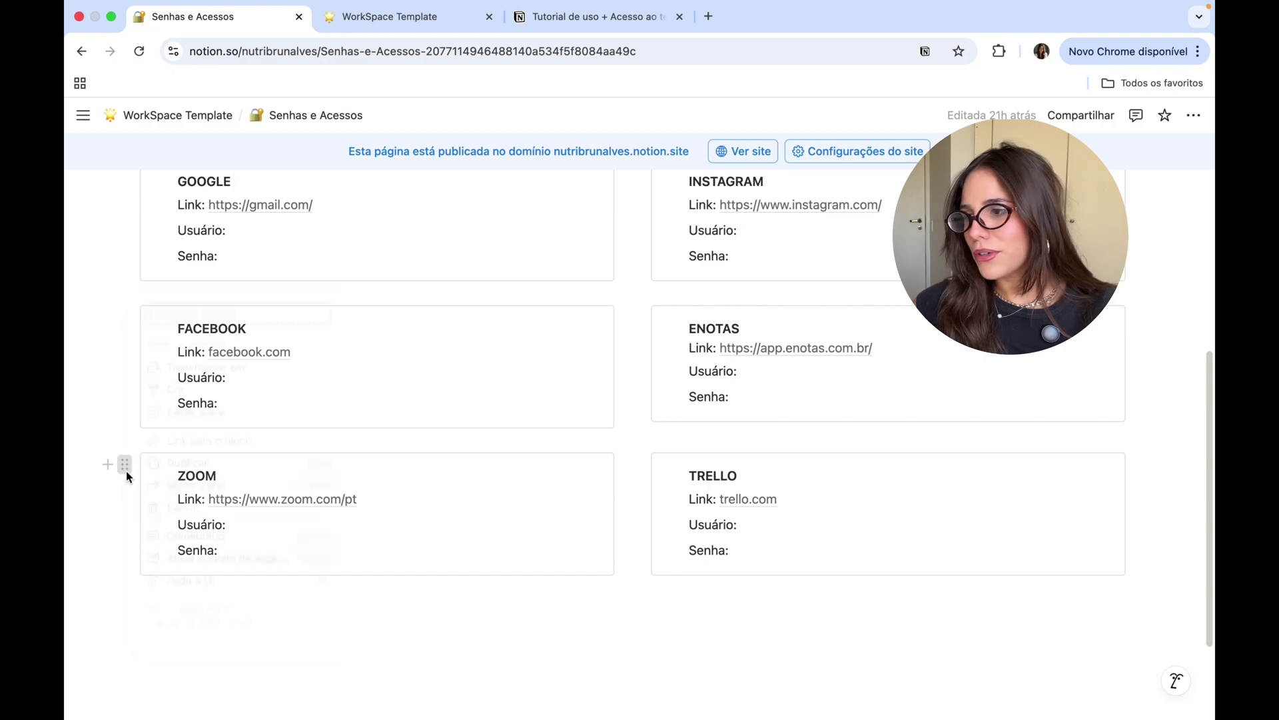
# Step: Duplicate the ZOOM access card and highlight the title and link in the copy
pyautogui.click(126, 470)
pyautogui.click(245, 473)
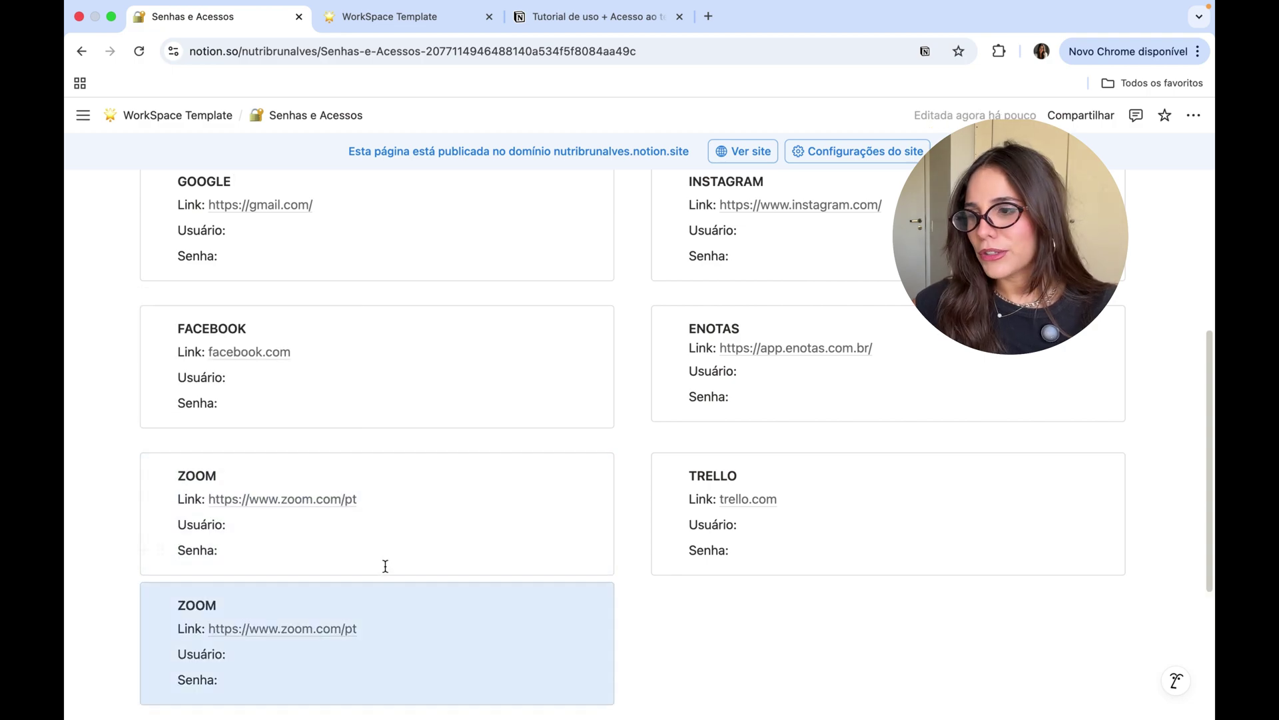
pyautogui.scroll(-1, 509, 601)
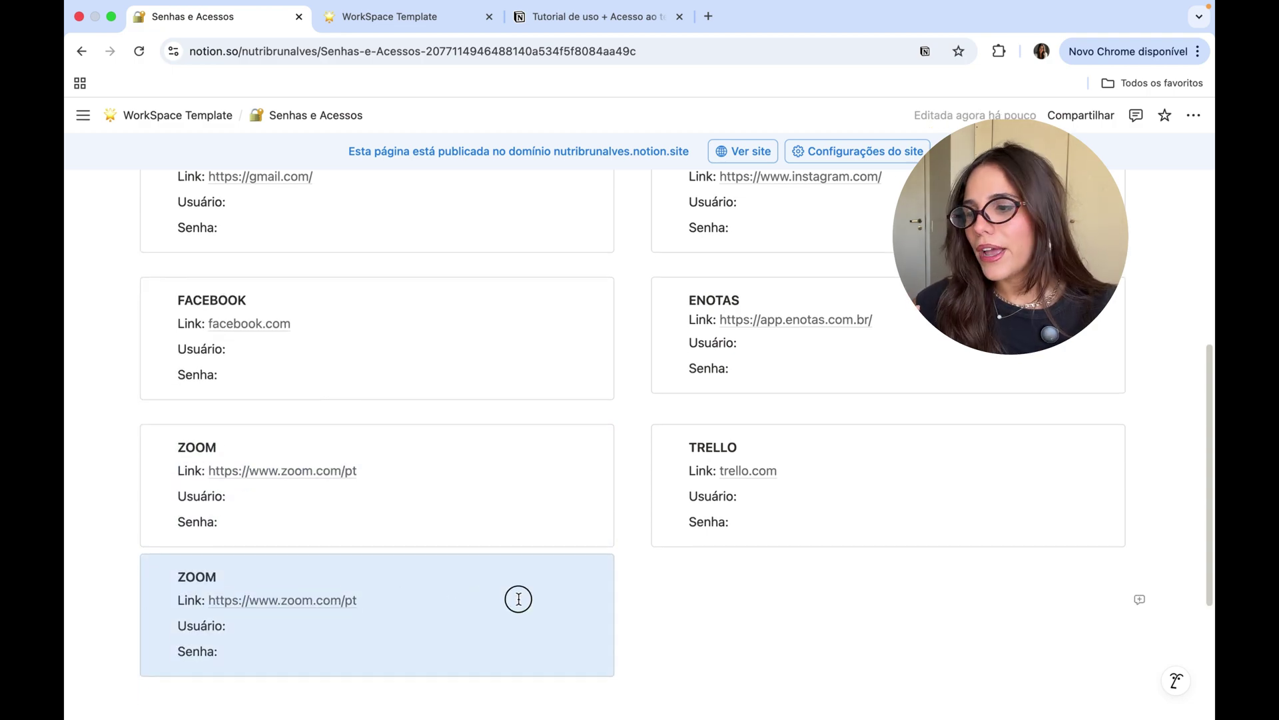
pyautogui.click(518, 599)
pyautogui.moveTo(222, 578); pyautogui.dragTo(172, 577)
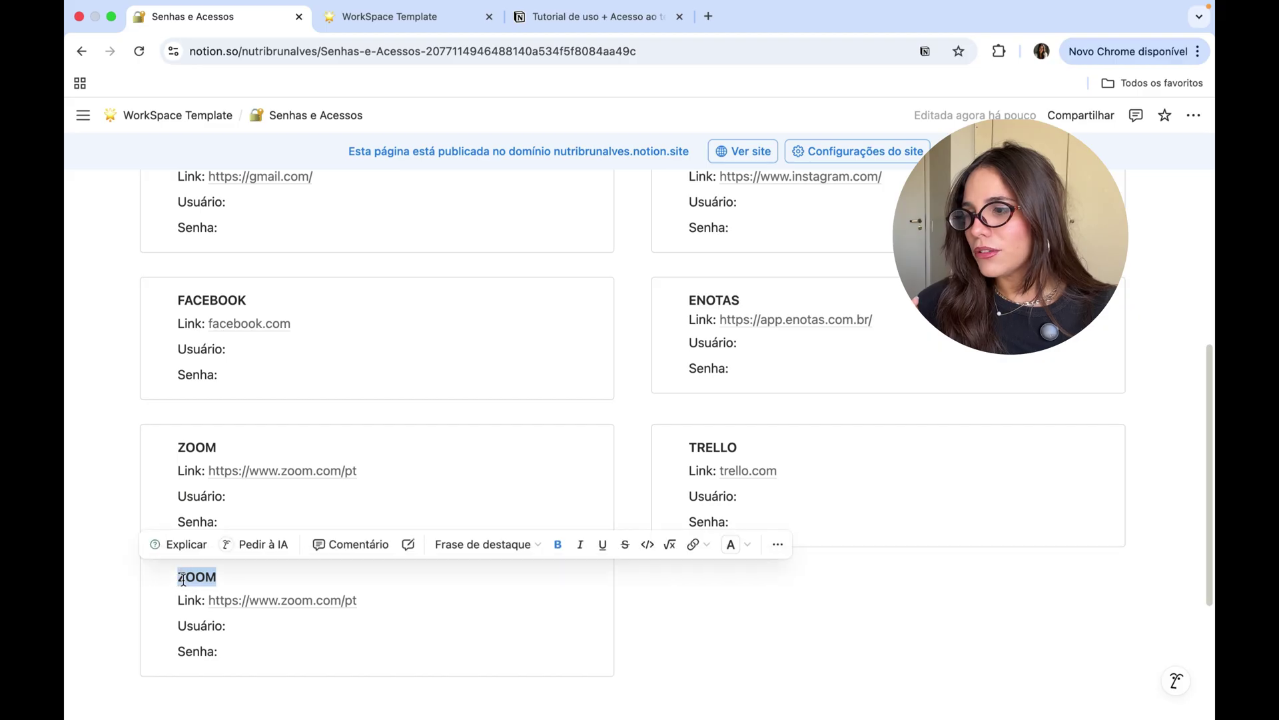
pyautogui.moveTo(382, 605); pyautogui.dragTo(244, 600)
# Step: Duplicate the TRELLO access card directly below the original
pyautogui.click(717, 551)
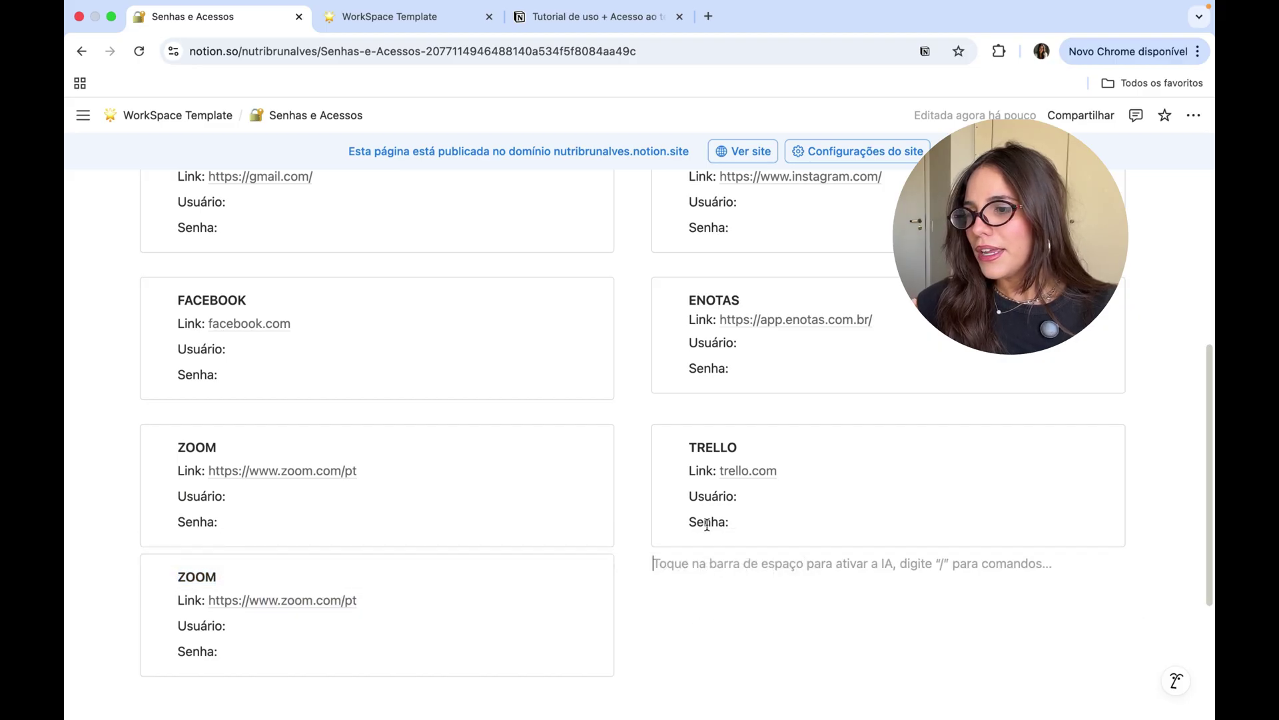
pyautogui.click(636, 436)
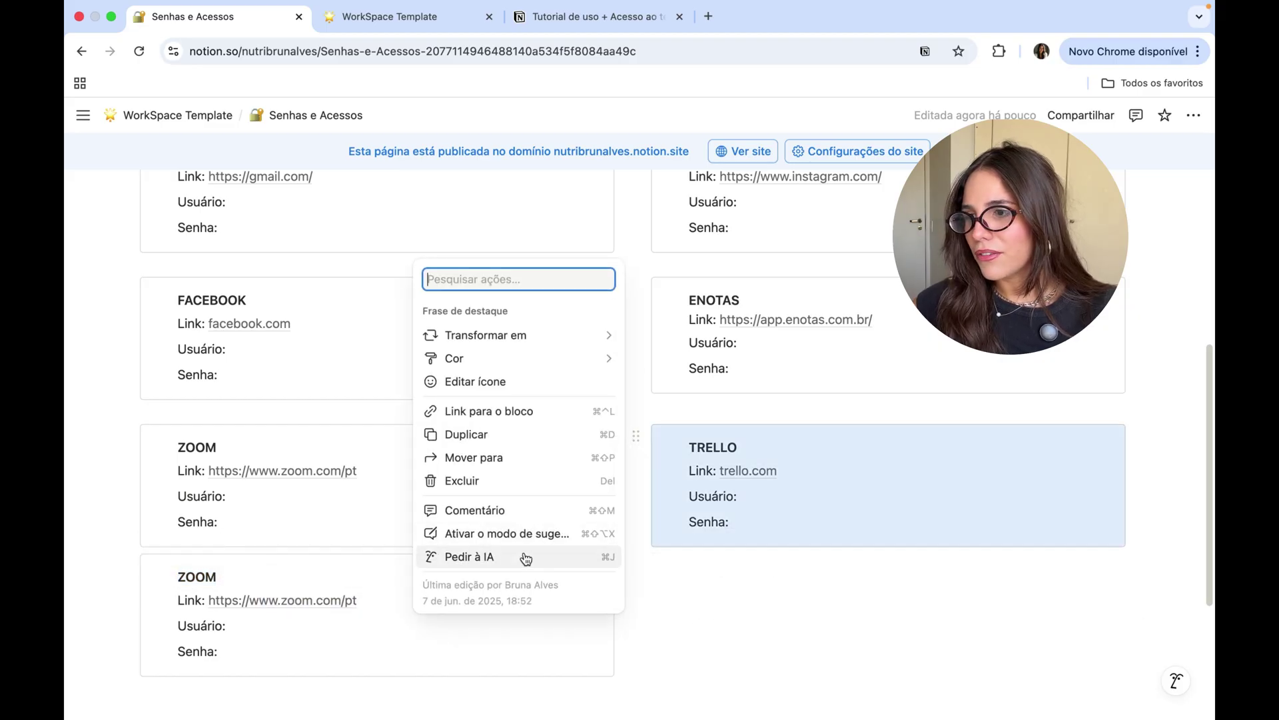
pyautogui.click(518, 433)
pyautogui.click(834, 583)
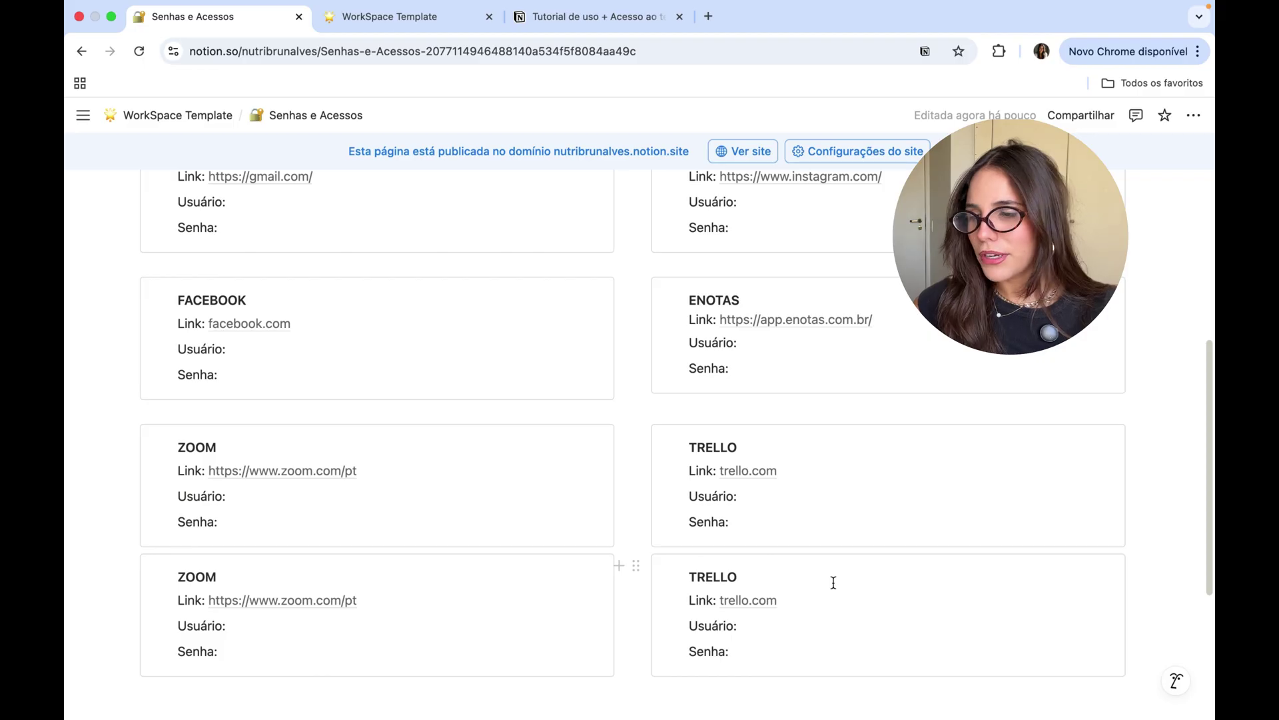
# Step: Undo the duplications of the TRELLO and ZOOM cards
pyautogui.press('super+z')
pyautogui.press('super+z')
pyautogui.click(777, 594)
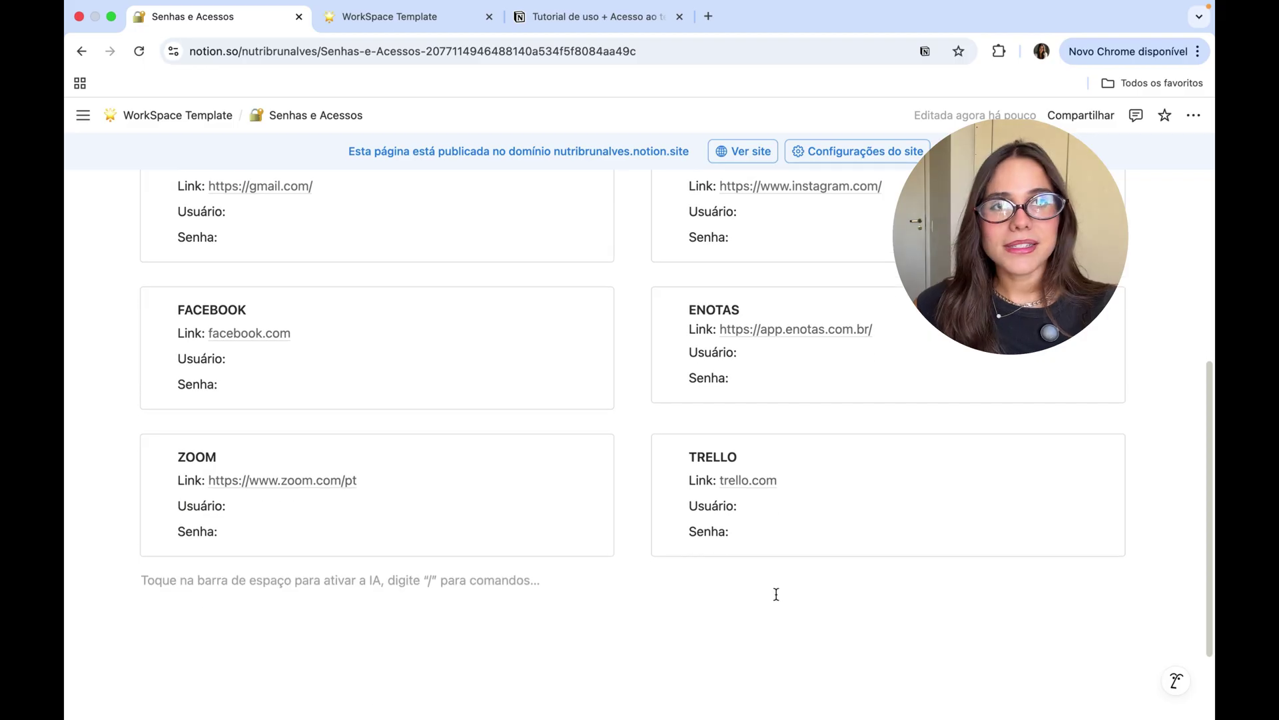
# Step: Open the Matriz de Atividades e Colaboradores page from WorkSpace Template and highlight its callout on roles, responsibilities and activities
pyautogui.scroll(4, 777, 594)
pyautogui.click(190, 116)
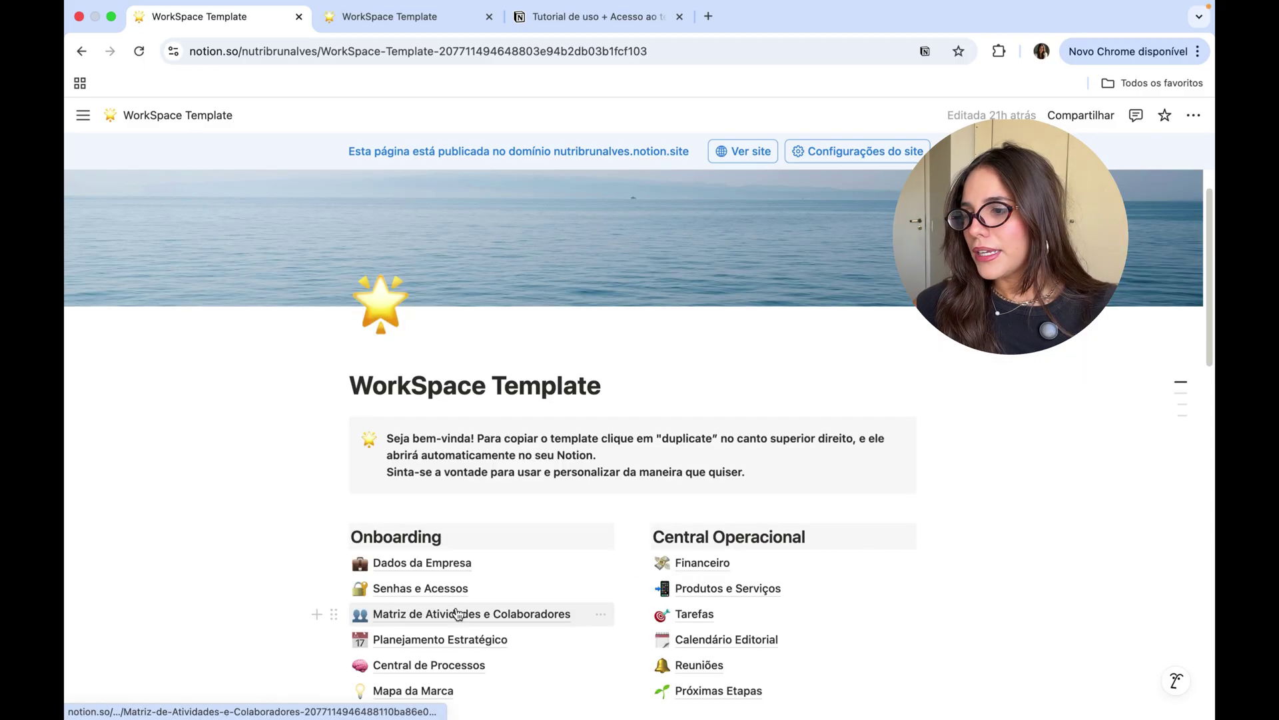
pyautogui.click(457, 613)
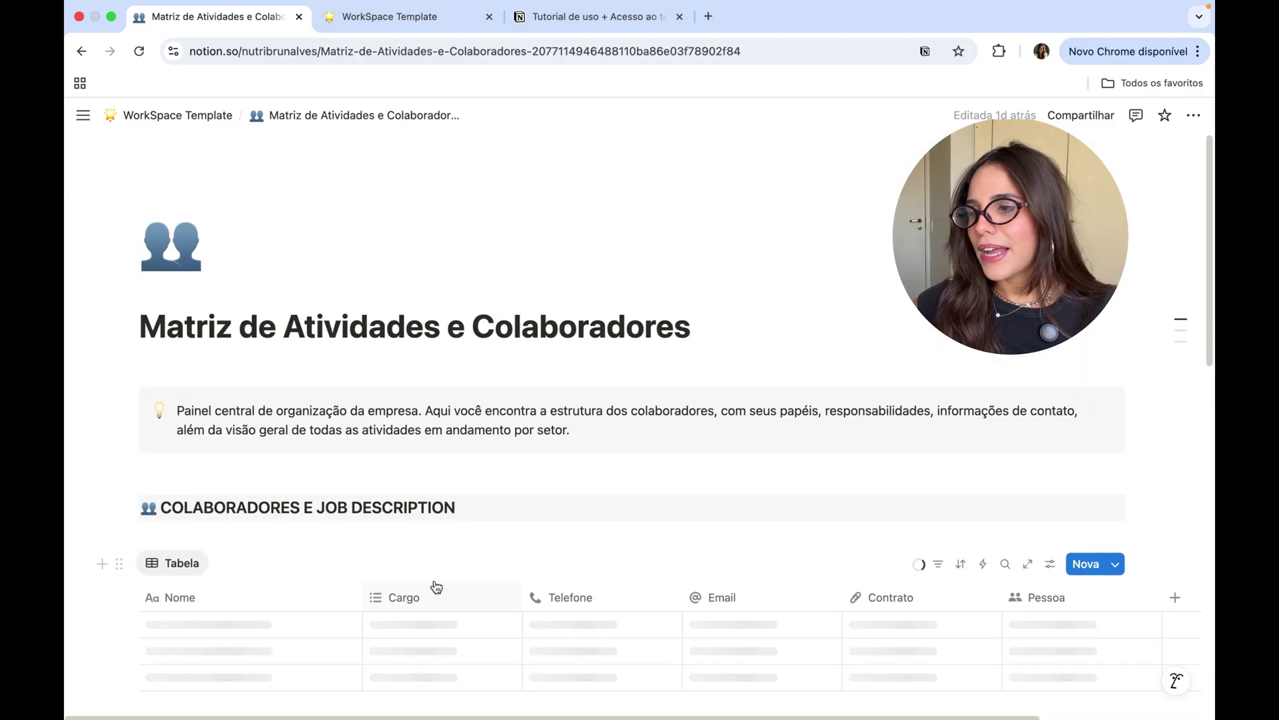
pyautogui.scroll(-2, 242, 428)
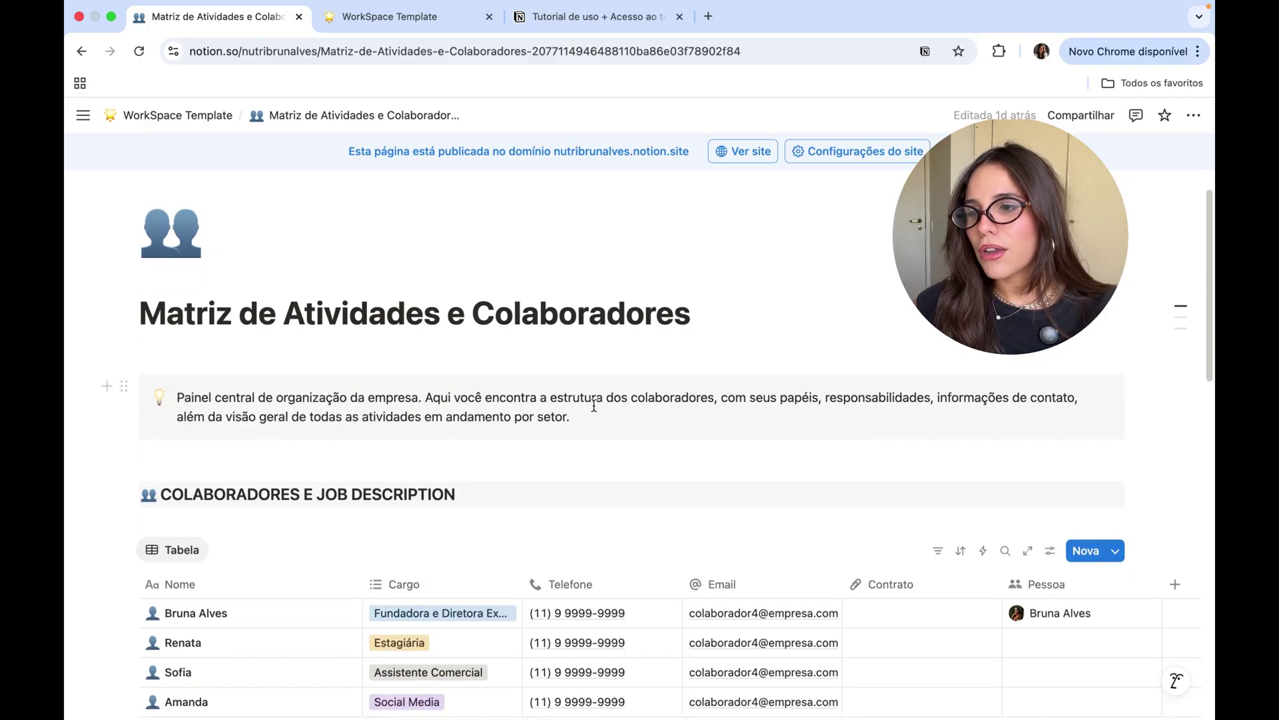
pyautogui.moveTo(565, 396); pyautogui.dragTo(790, 421)
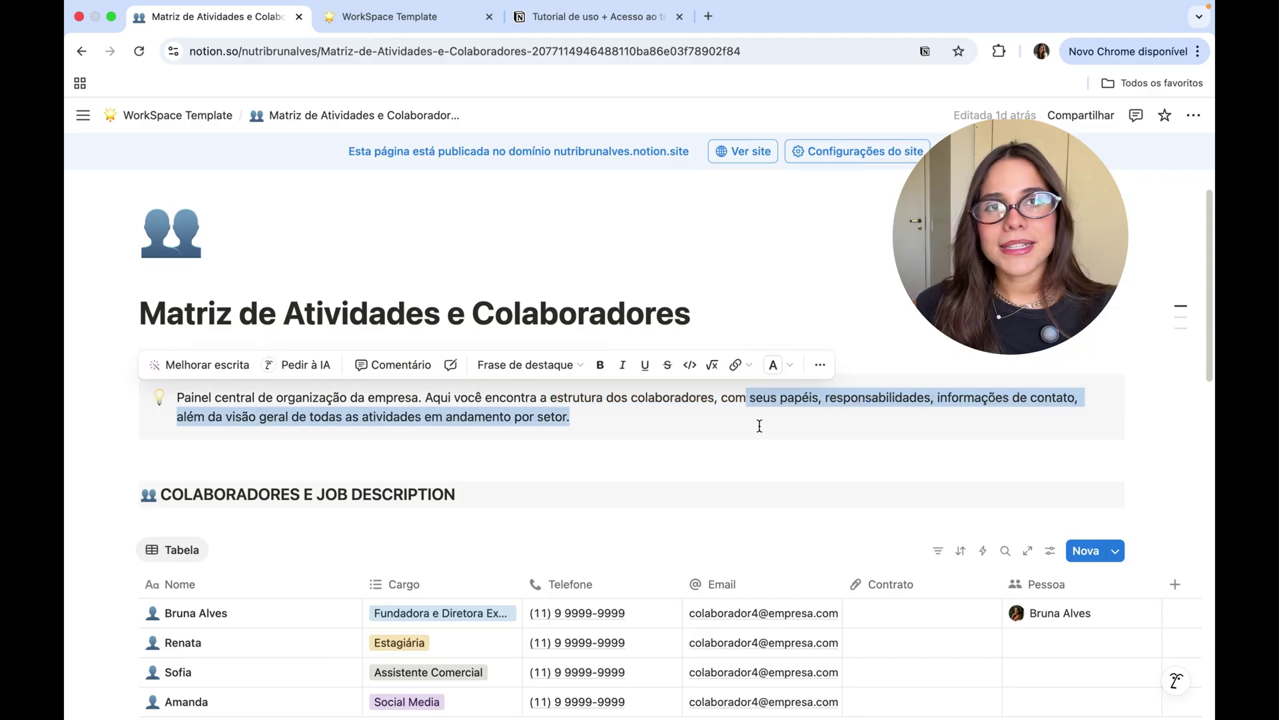
pyautogui.moveTo(234, 415); pyautogui.dragTo(681, 413)
pyautogui.scroll(-2, 676, 409)
pyautogui.click(380, 408)
# Step: Examine the COLABORADORES E JOB DESCRIPTION table and the MATRIZ DE ATIVIDADES table below it
pyautogui.scroll(-2, 379, 391)
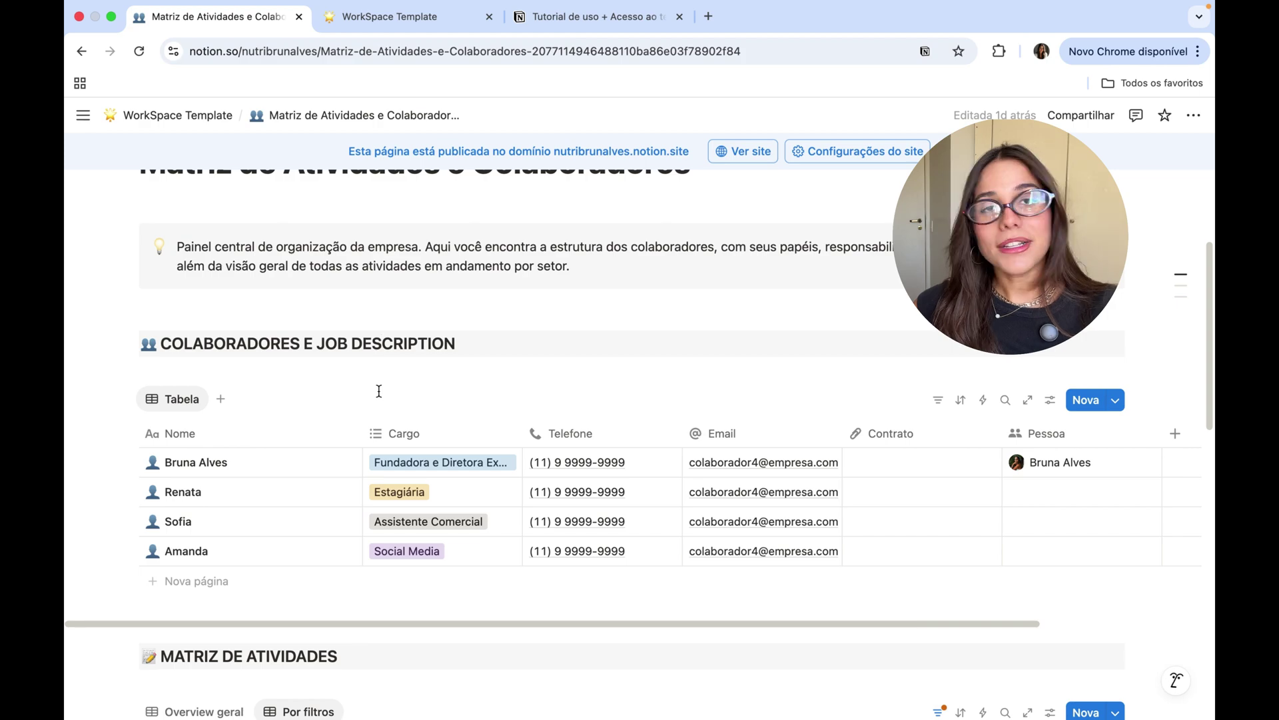
pyautogui.scroll(-5, 379, 394)
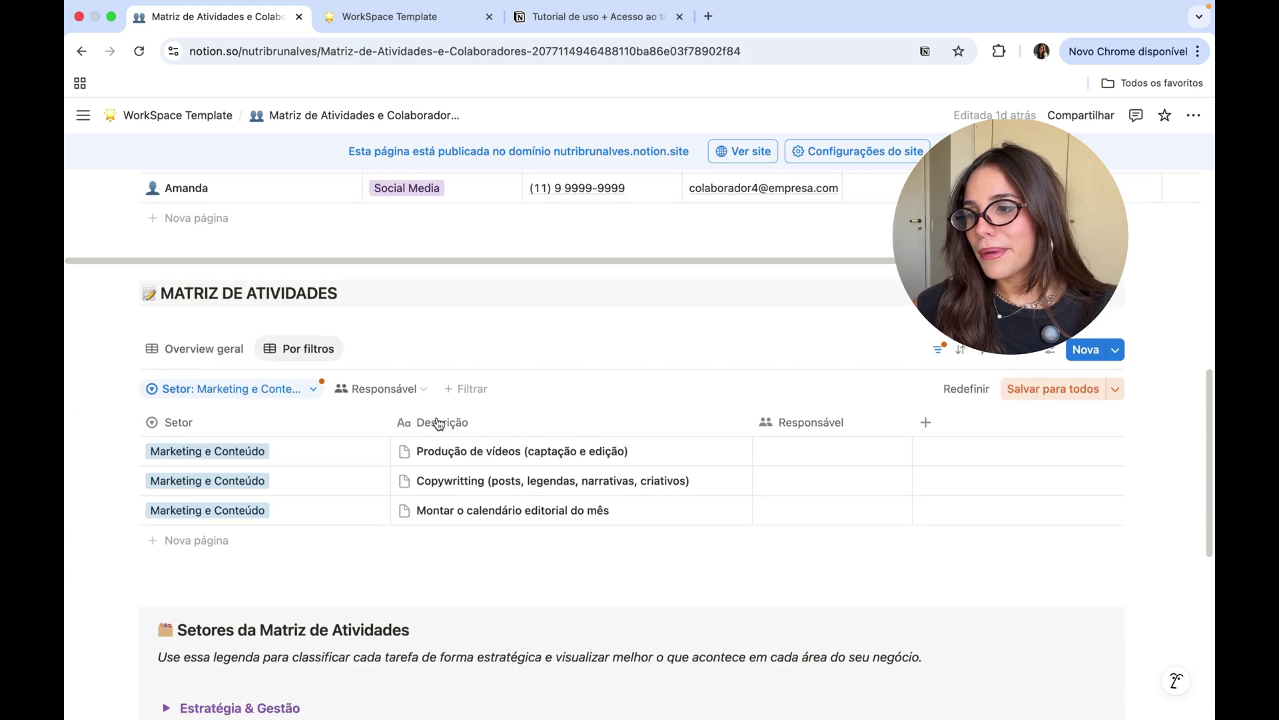
pyautogui.scroll(4, 413, 423)
pyautogui.scroll(1, 439, 425)
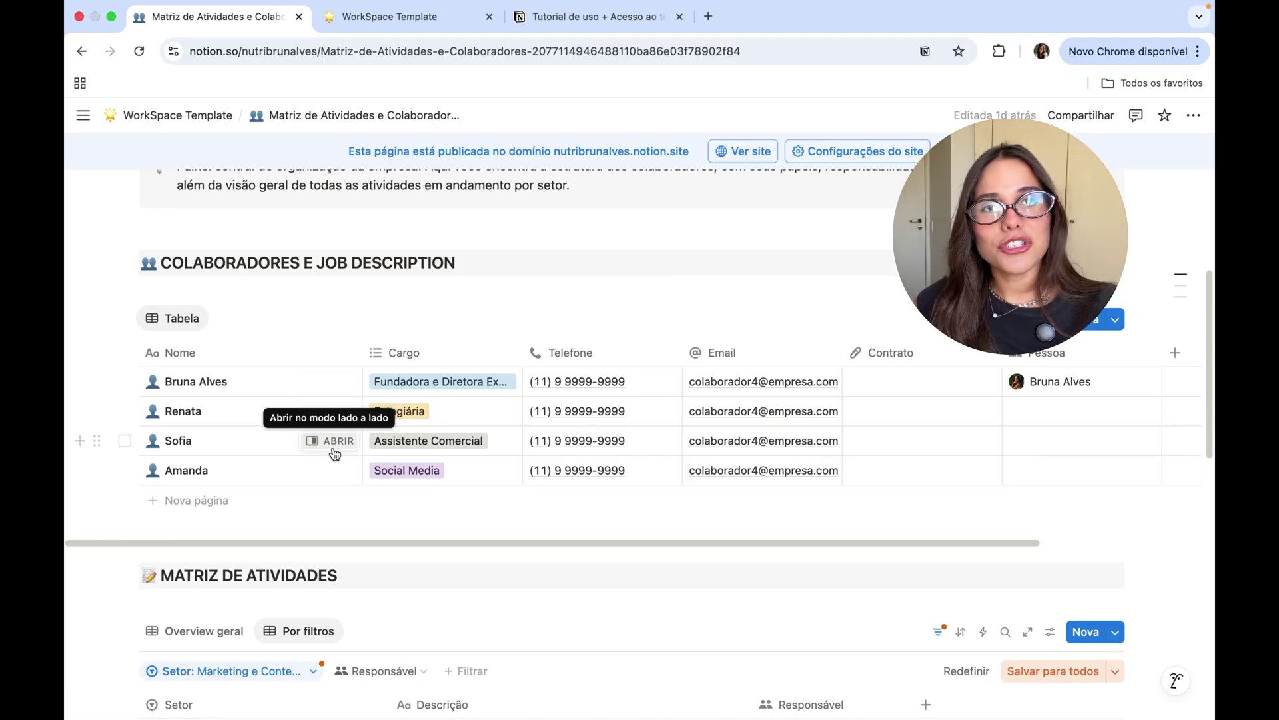
pyautogui.scroll(2, 332, 449)
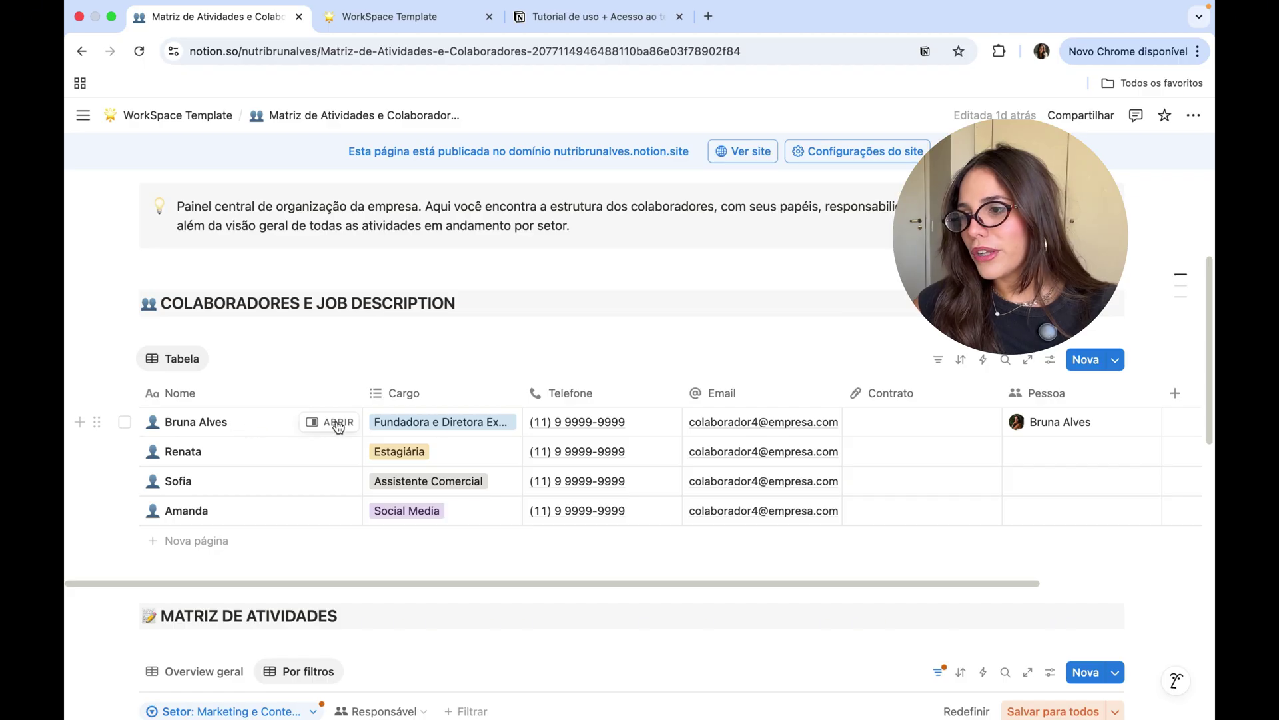
# Step: Inspect the first collaborator's Cargo and Contrato cells without changing them and open that collaborator's page in side view
pyautogui.click(438, 427)
pyautogui.press('Escape')
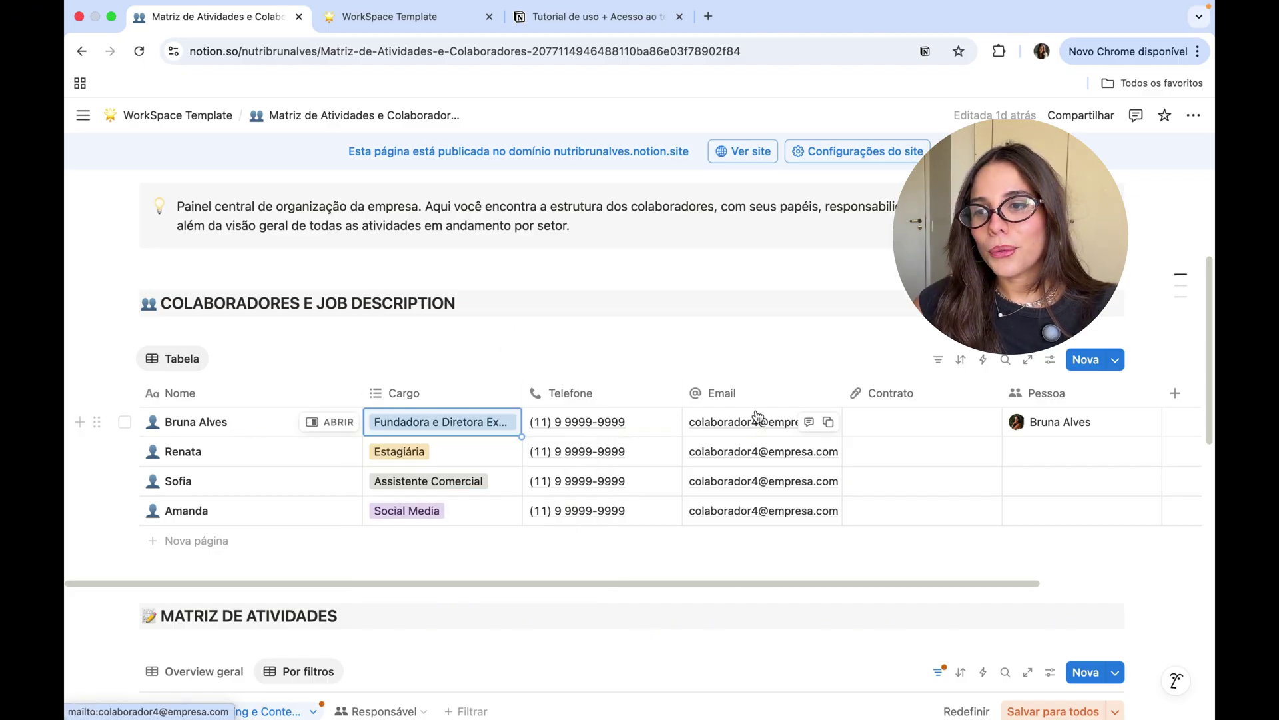
pyautogui.click(906, 421)
pyautogui.press('Escape')
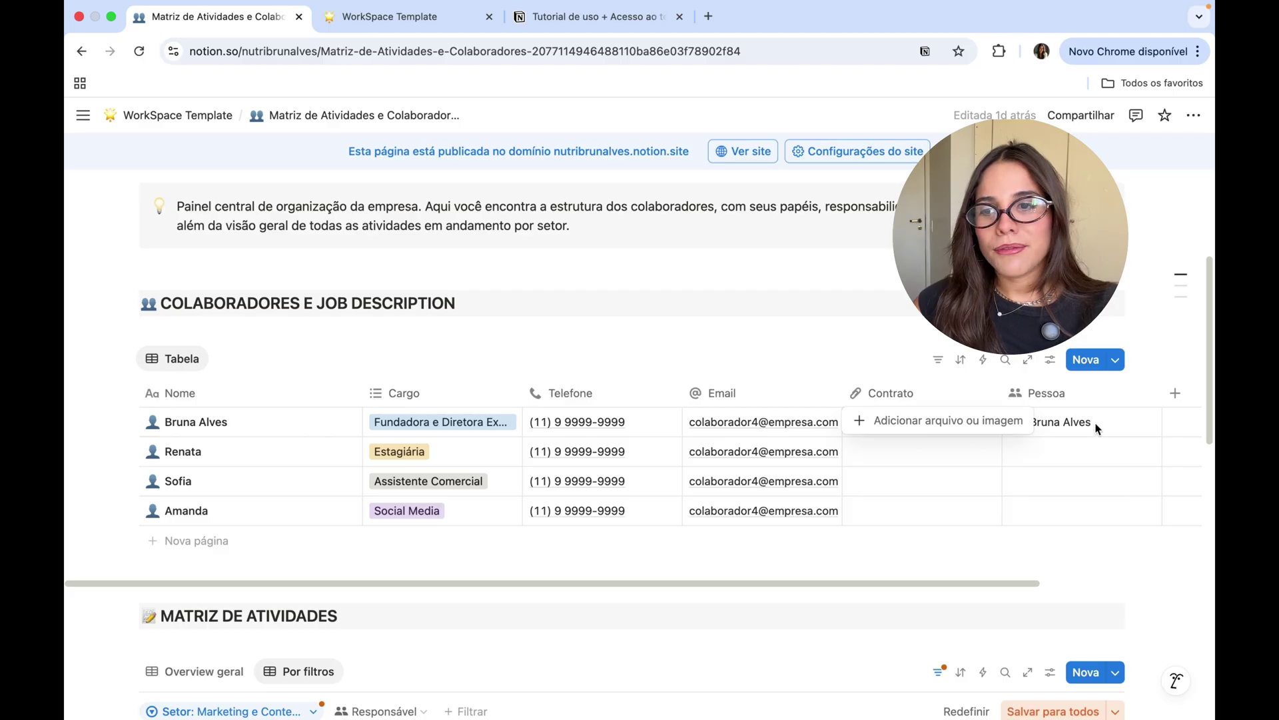
pyautogui.press('Escape')
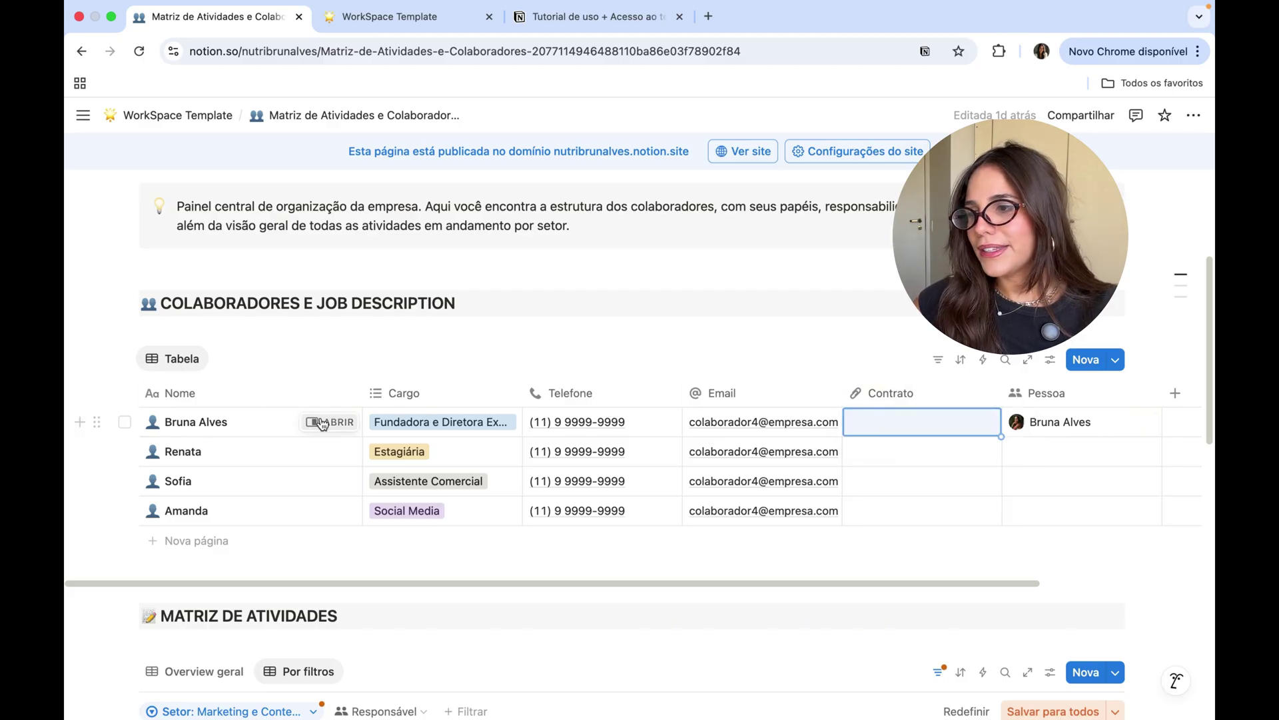
pyautogui.click(340, 426)
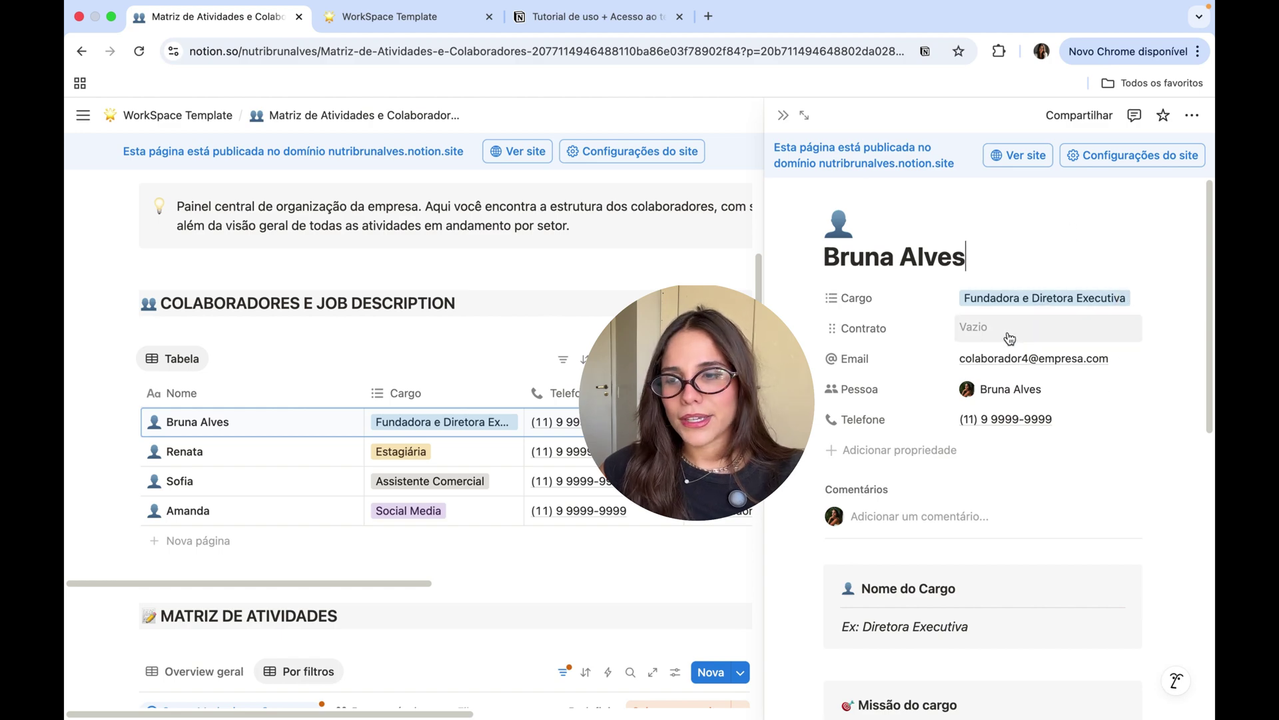
# Step: Examine the first collaborator's page, including the properties and the Nome do Cargo, Missão do cargo and Responsabilidades sections
pyautogui.scroll(-2, 999, 393)
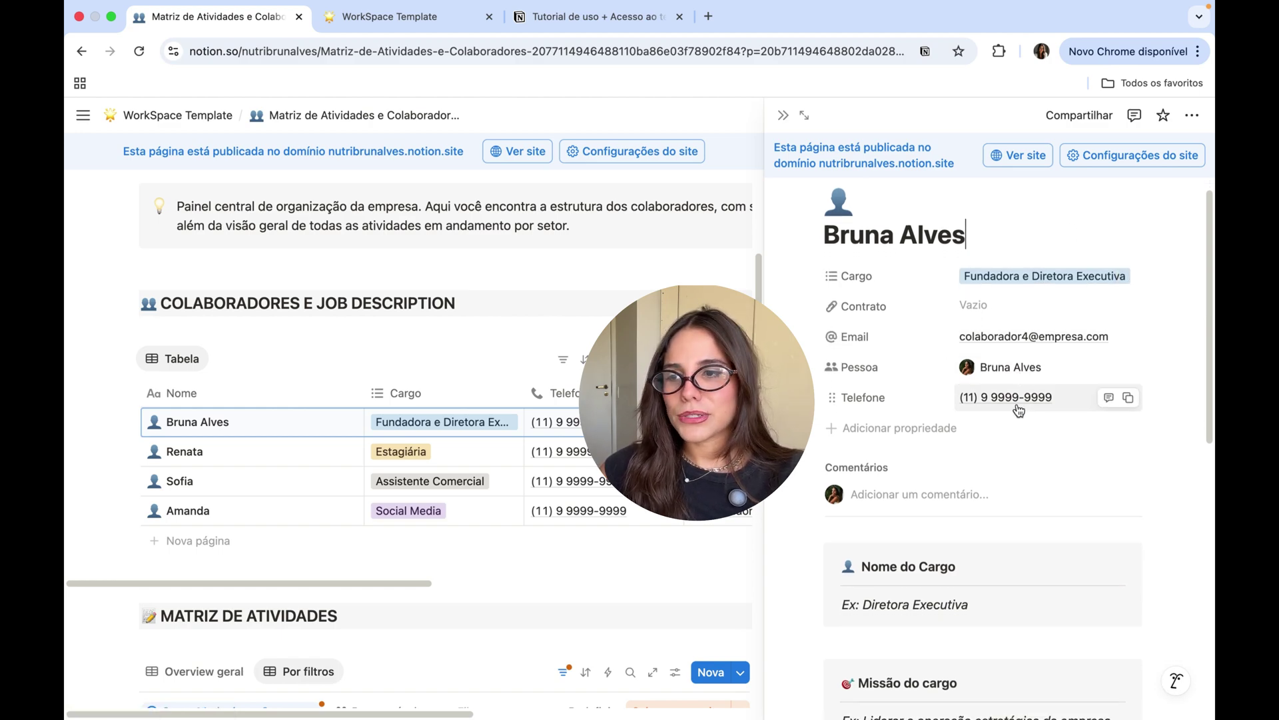
pyautogui.scroll(-5, 1018, 410)
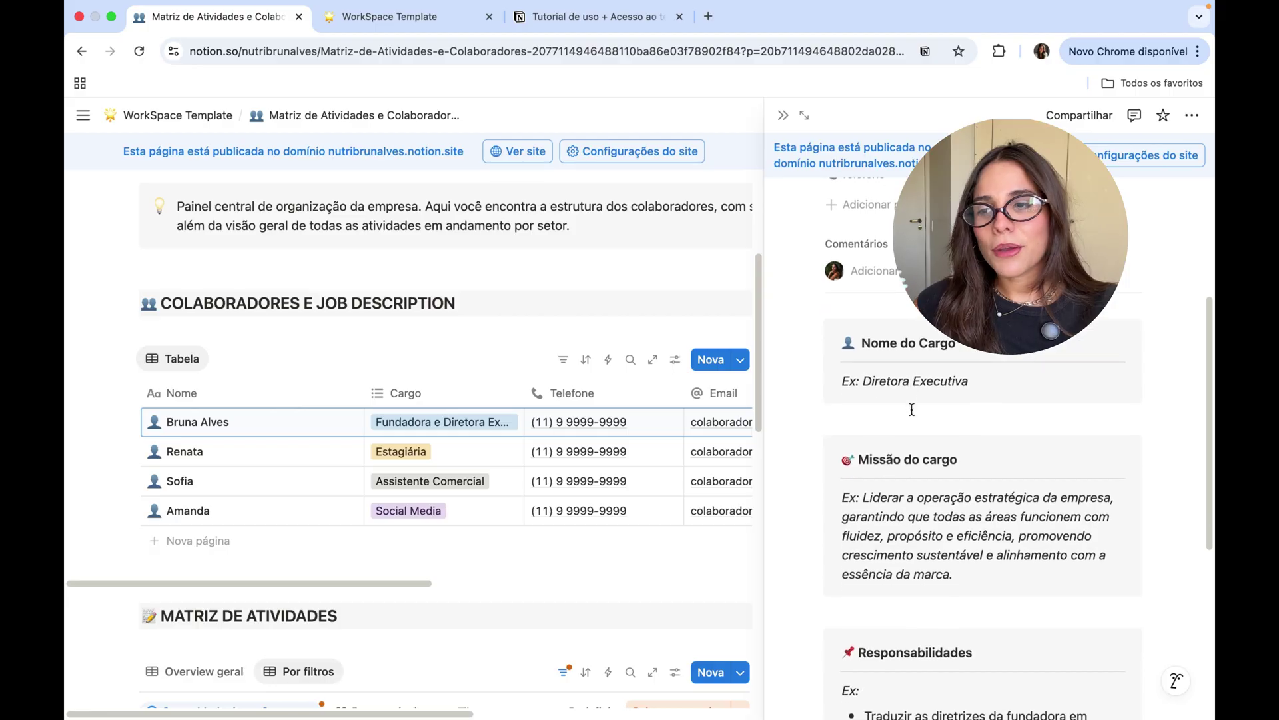
pyautogui.scroll(-1, 911, 409)
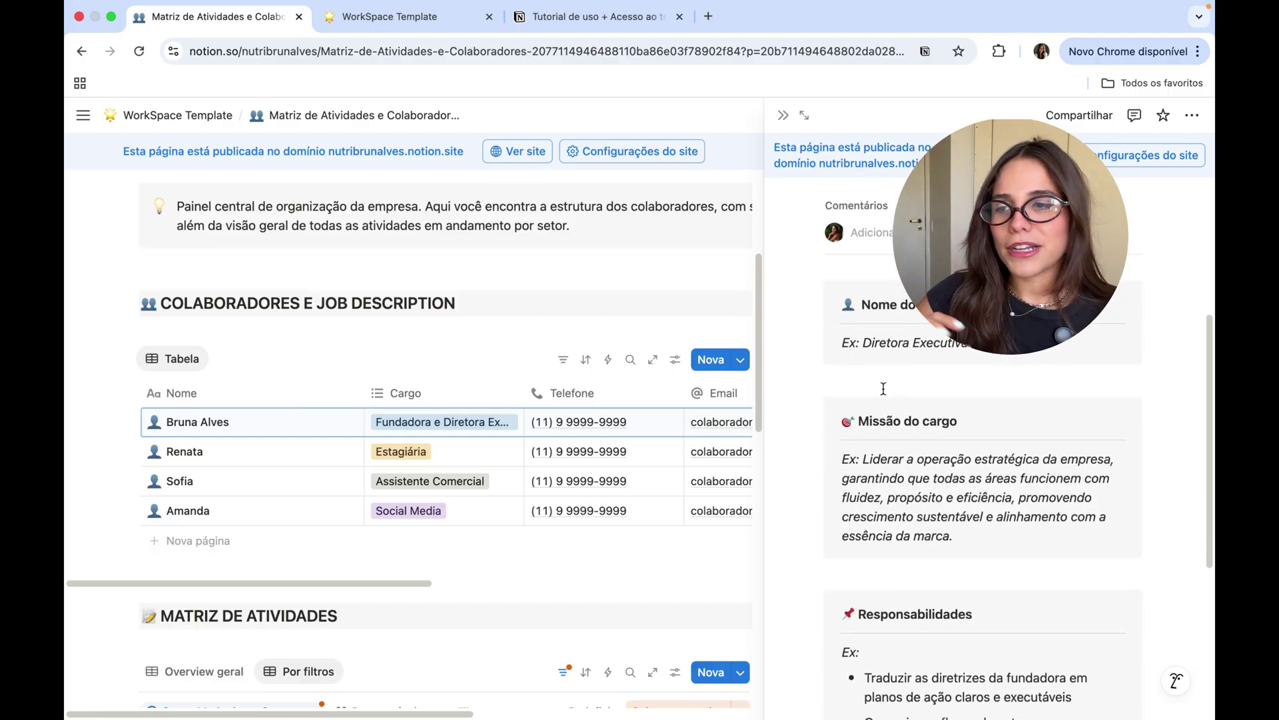
pyautogui.scroll(-8, 893, 389)
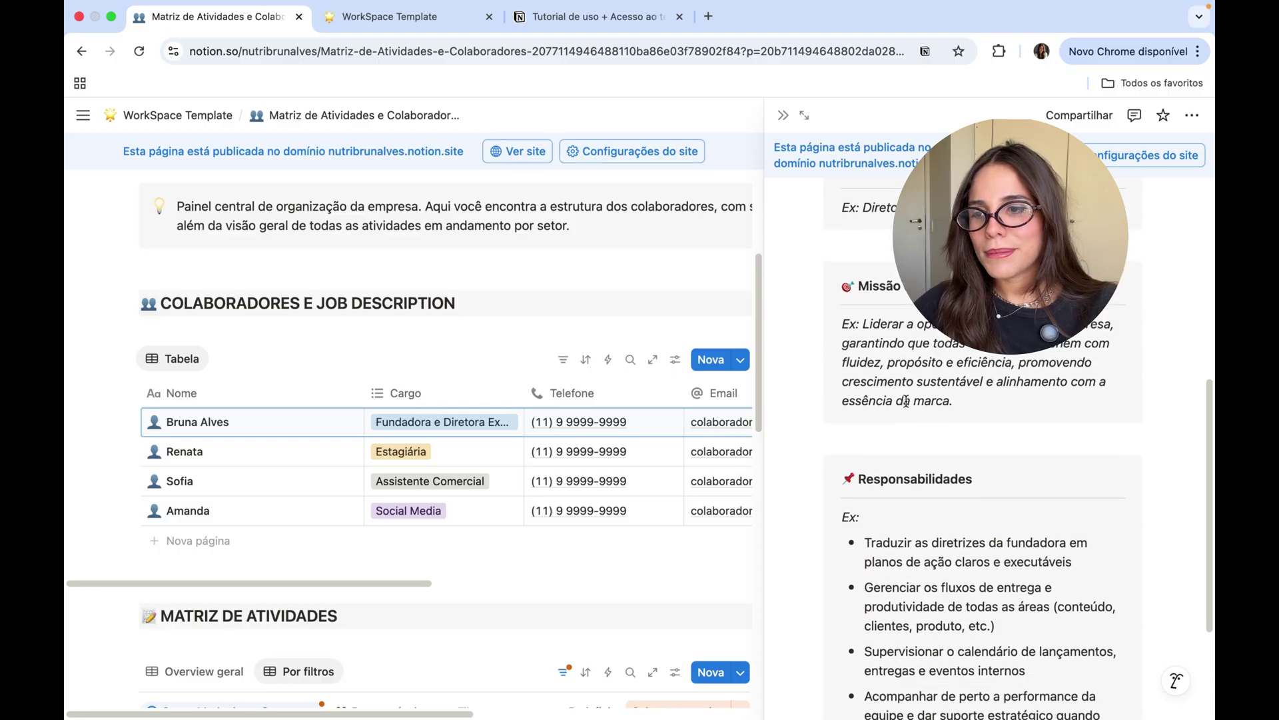
pyautogui.scroll(-1, 900, 360)
pyautogui.scroll(10, 843, 248)
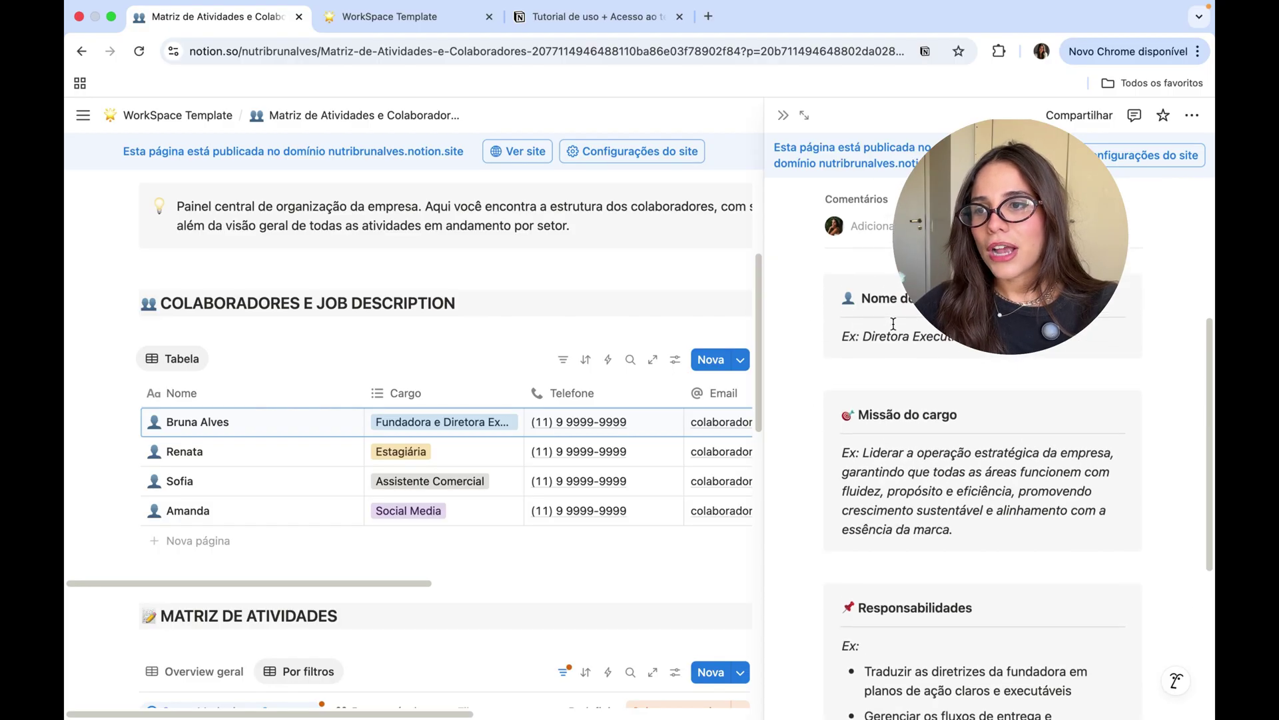
pyautogui.scroll(-10, 843, 248)
# Step: Apply the Job Description template to the Estagiária collaborator's blank page, review its sections and close the side view
pyautogui.click(184, 451)
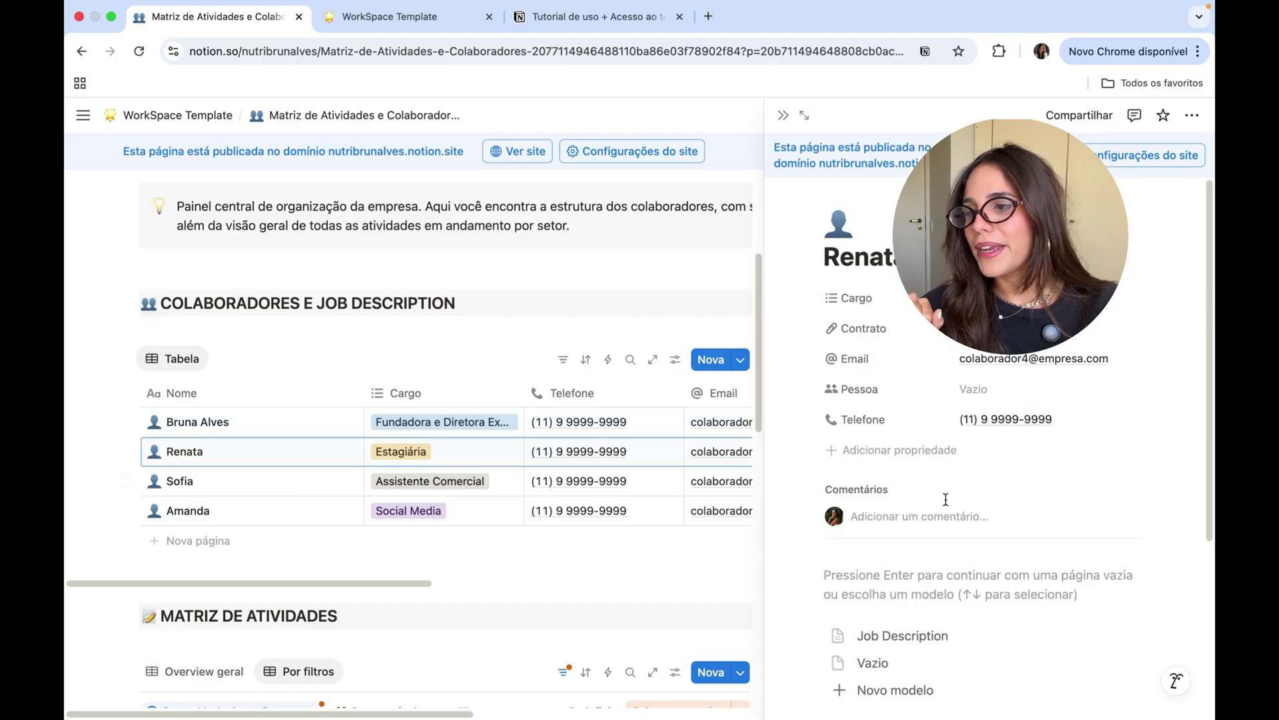
pyautogui.scroll(-1, 1016, 479)
pyautogui.scroll(1, 1017, 466)
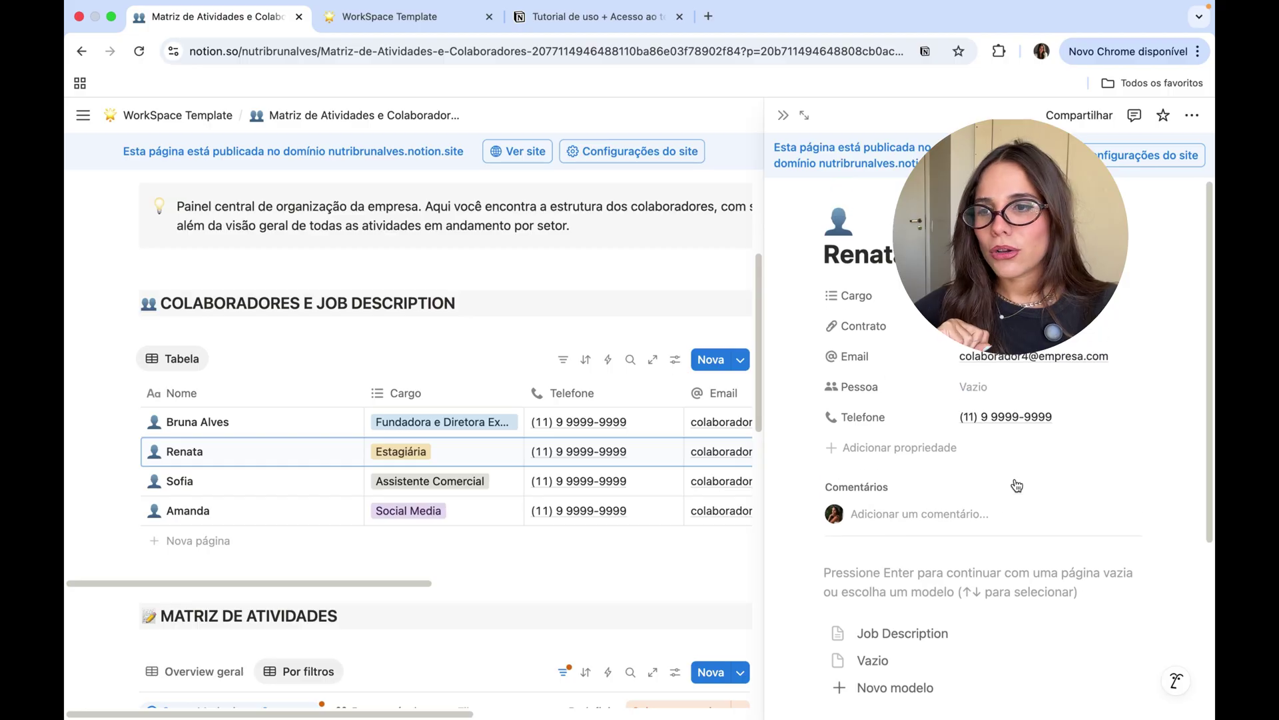
pyautogui.scroll(-3, 1018, 435)
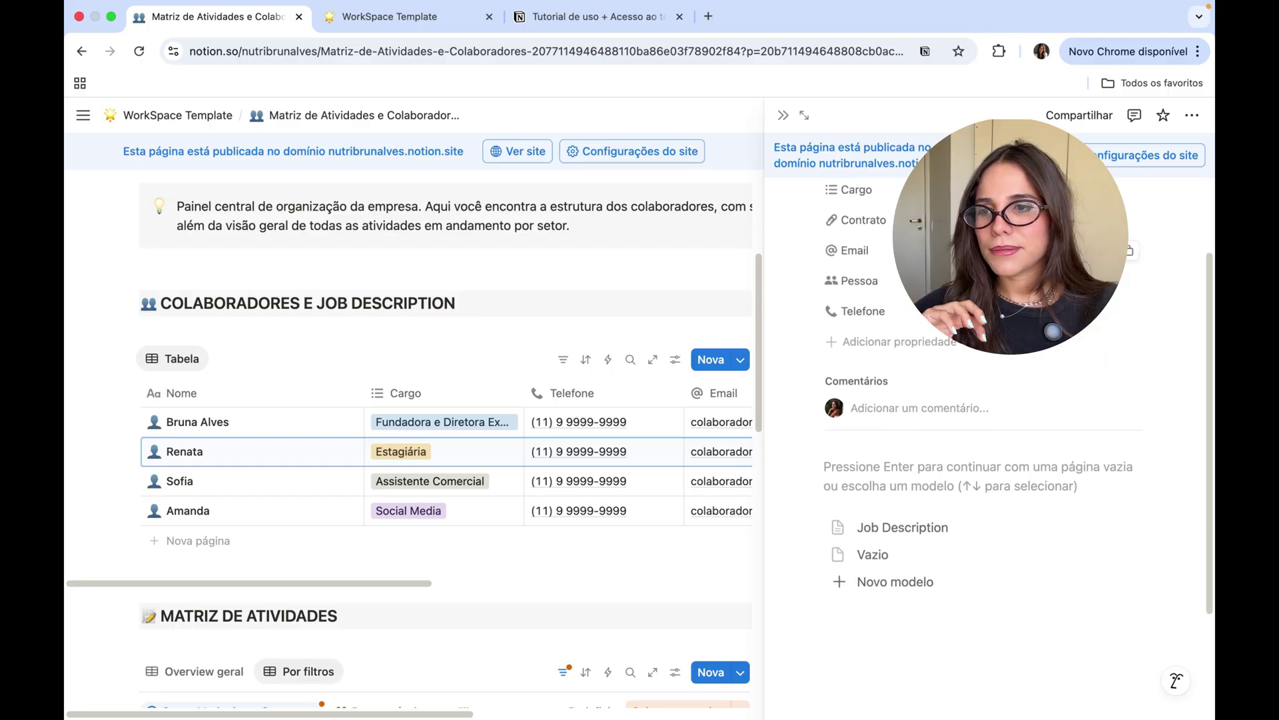
pyautogui.scroll(-1, 1018, 435)
pyautogui.scroll(2, 929, 486)
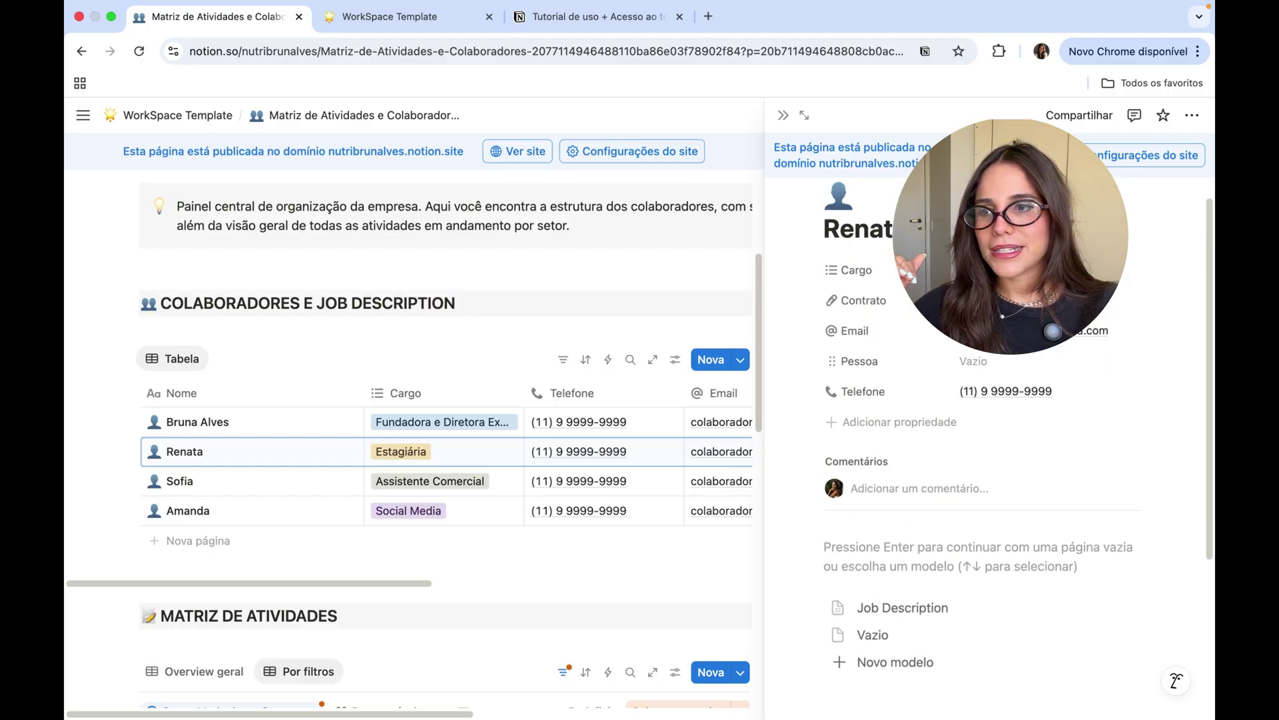
pyautogui.scroll(-2, 929, 486)
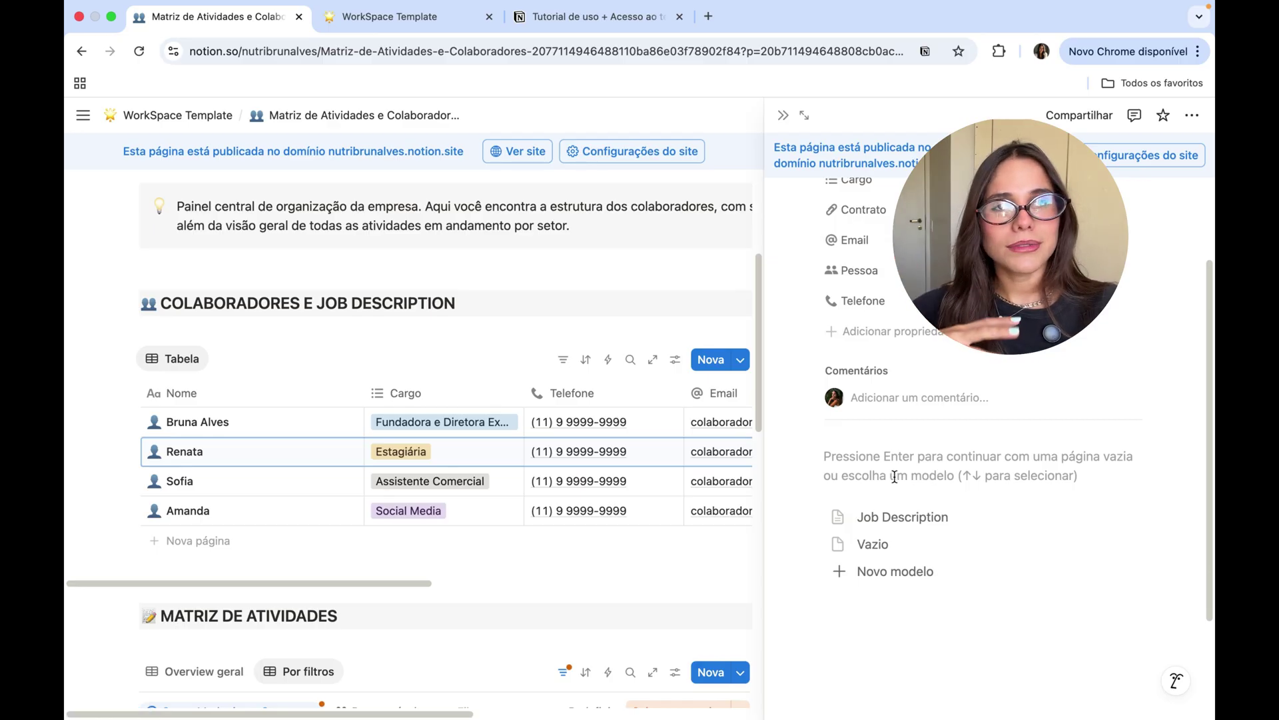
pyautogui.click(913, 525)
pyautogui.scroll(-6, 911, 518)
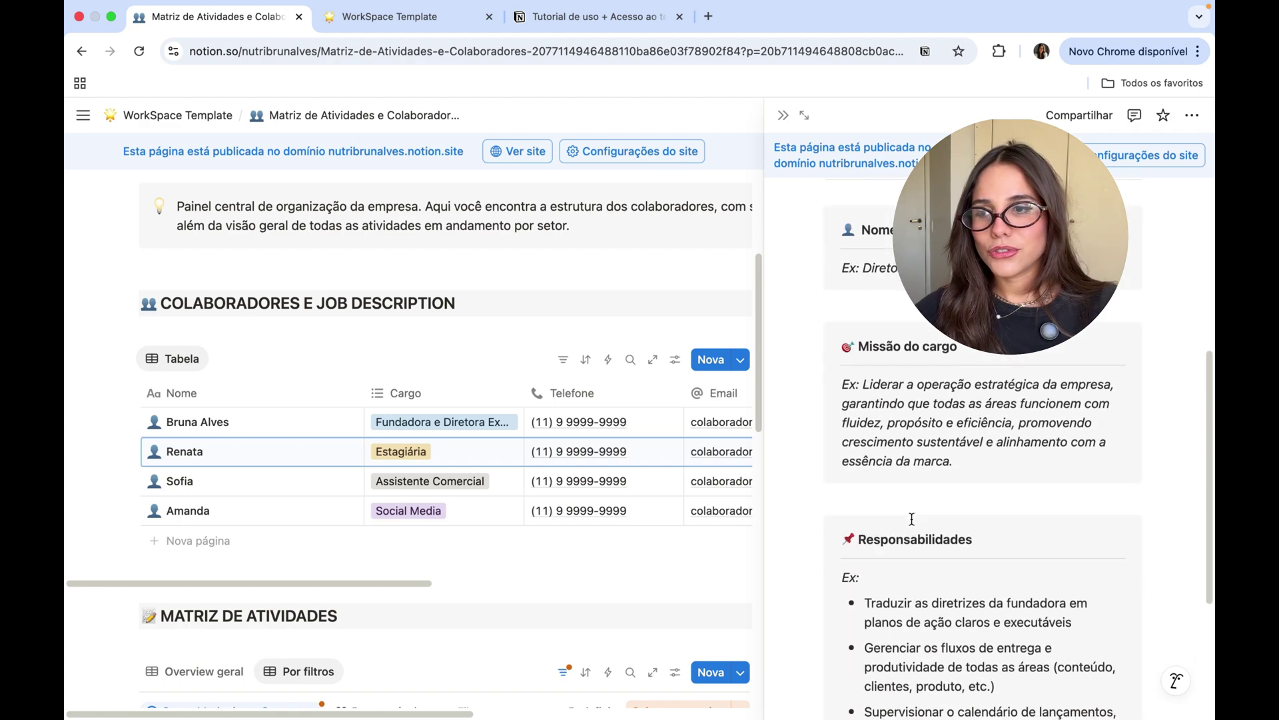
pyautogui.scroll(-2, 912, 519)
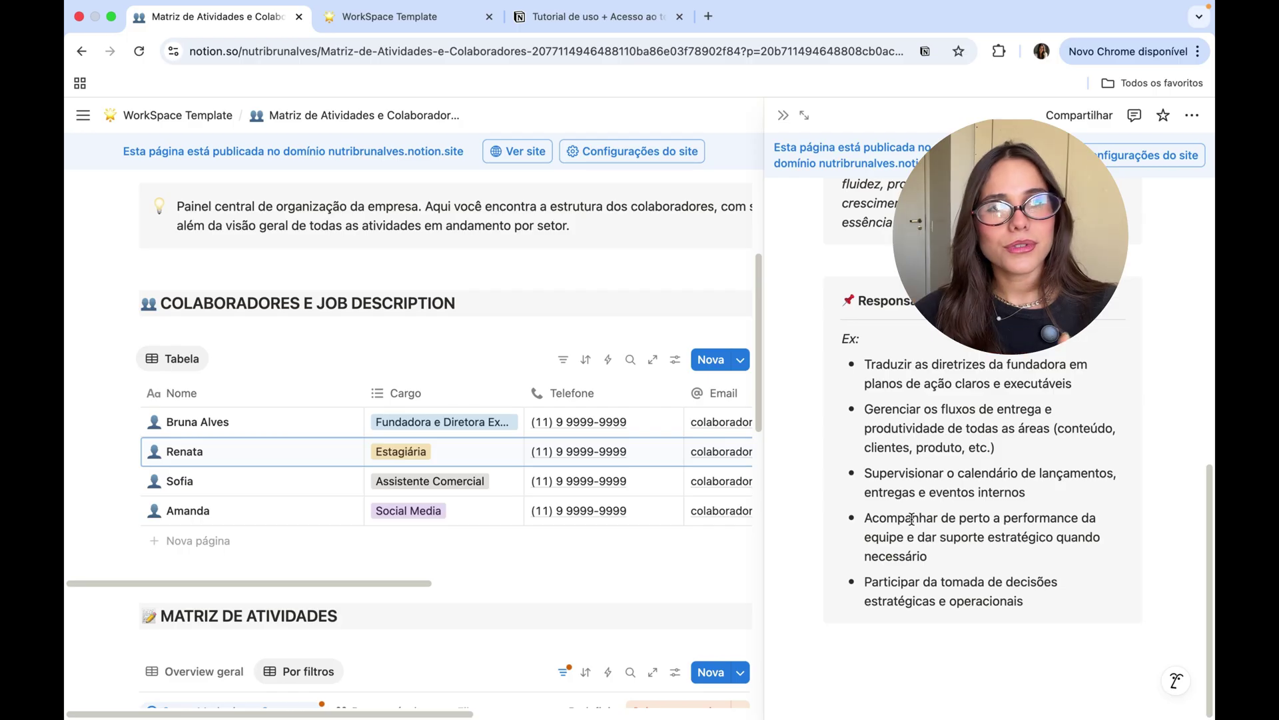
pyautogui.scroll(10, 912, 519)
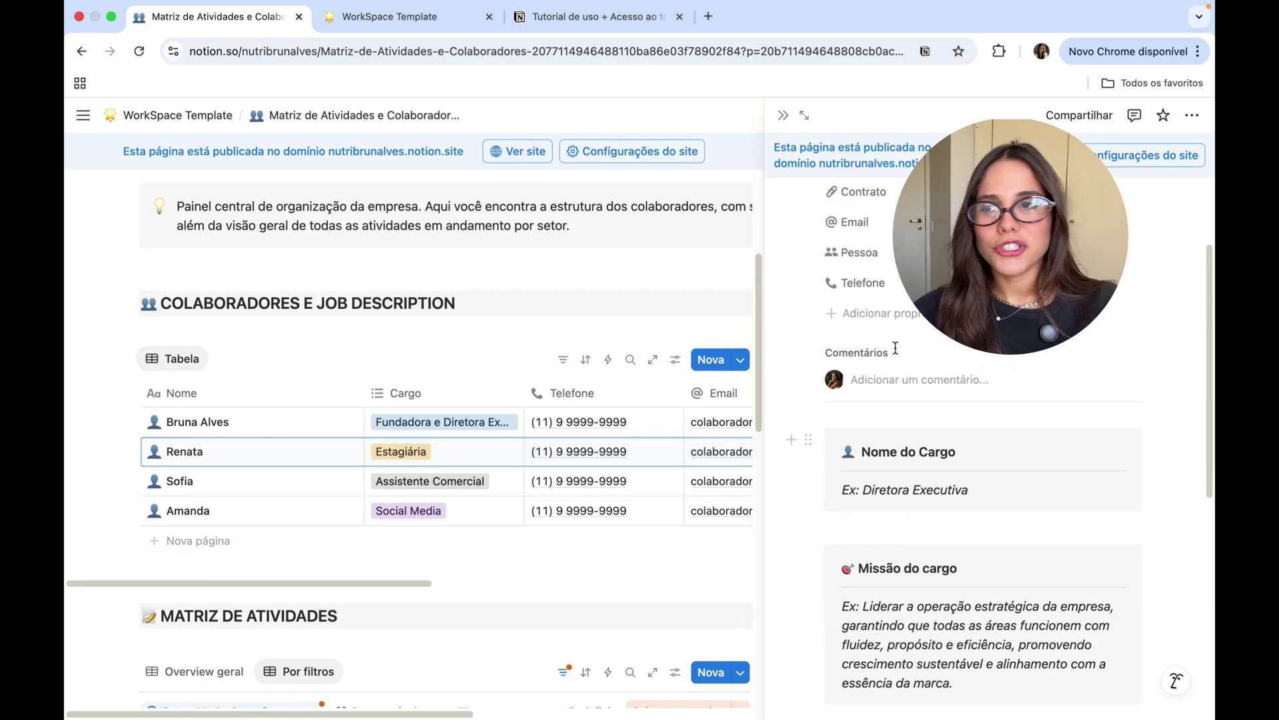
pyautogui.click(783, 116)
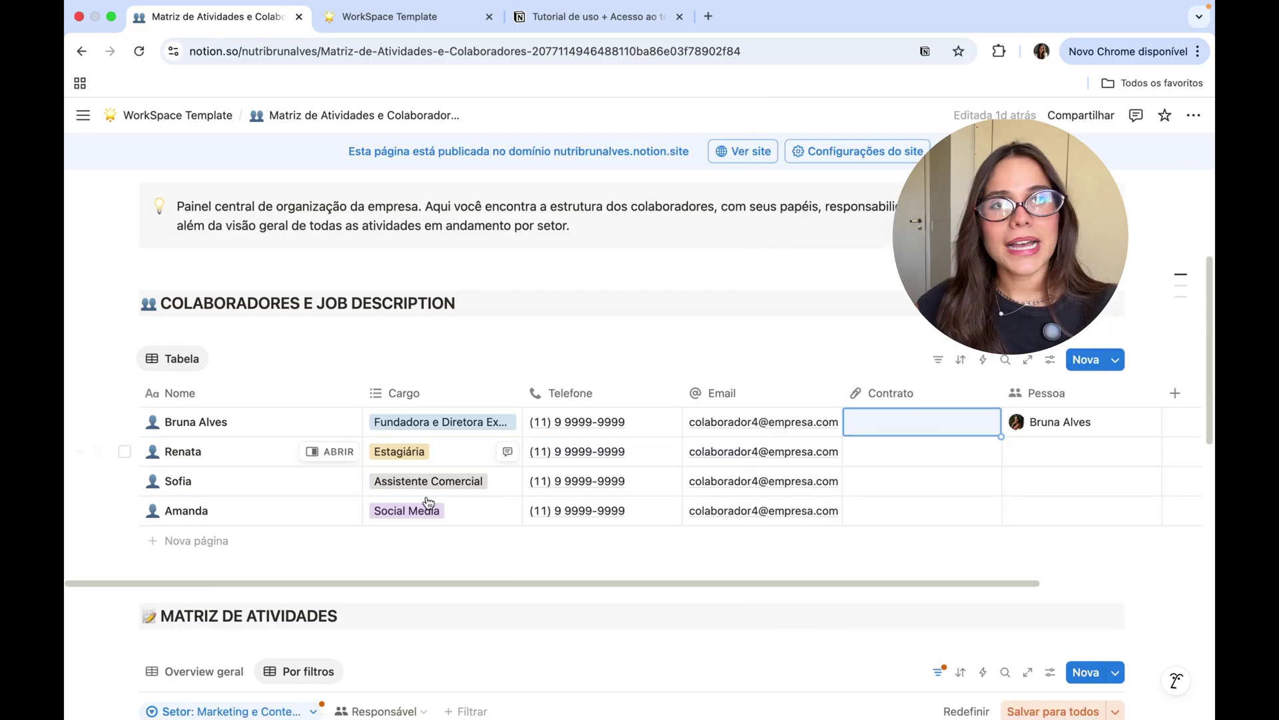
# Step: Add an entry named Nome to the collaborators table and give it a new Cargo option, Designer
pyautogui.click(175, 549)
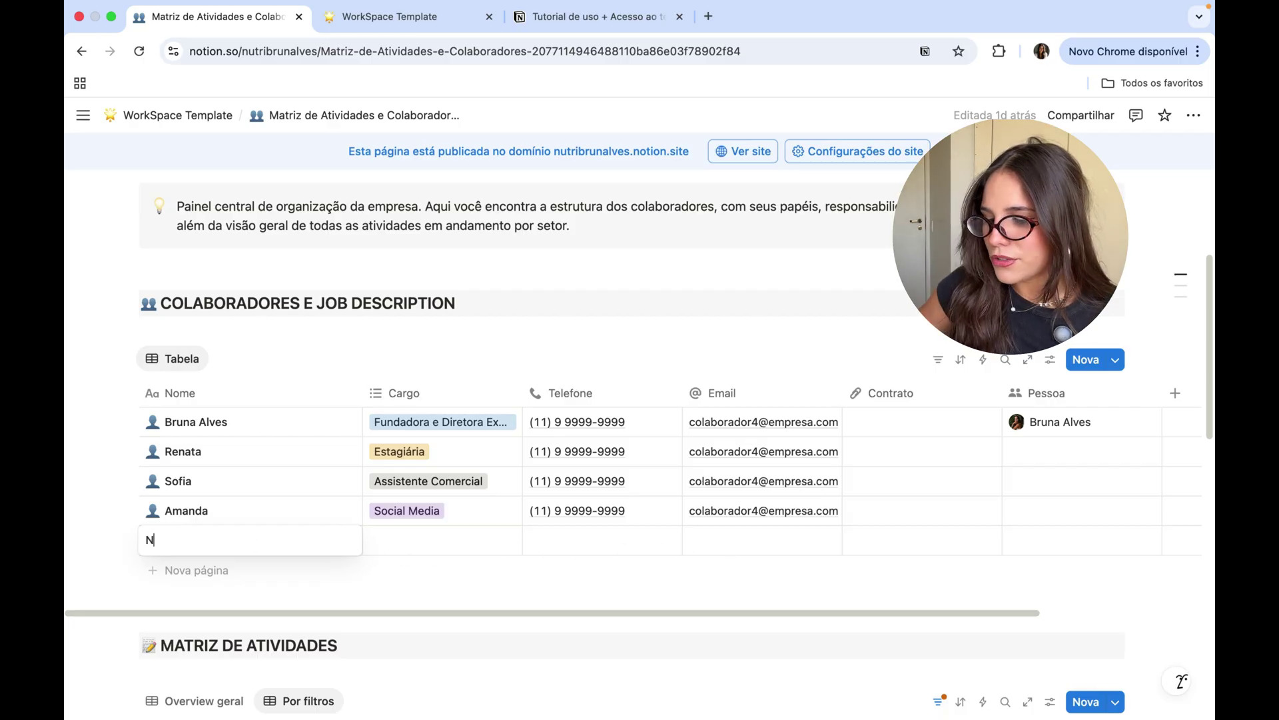
pyautogui.click(451, 541)
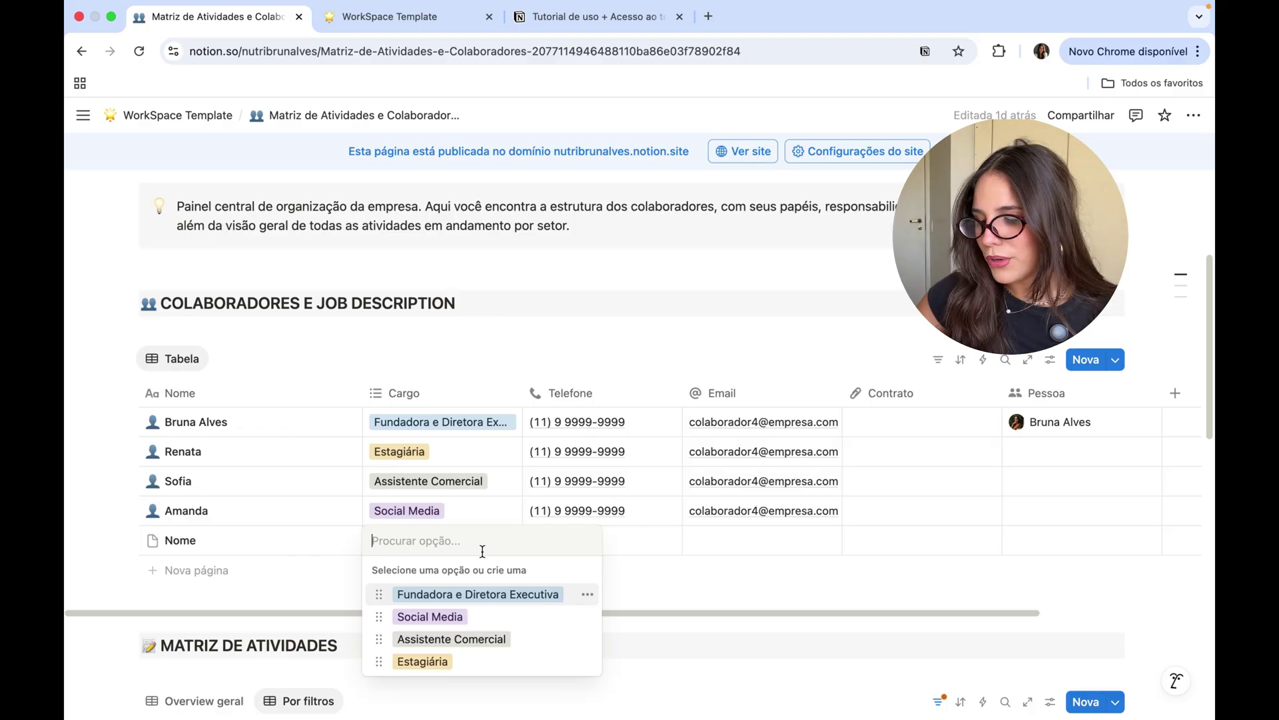
pyautogui.write('Designer')
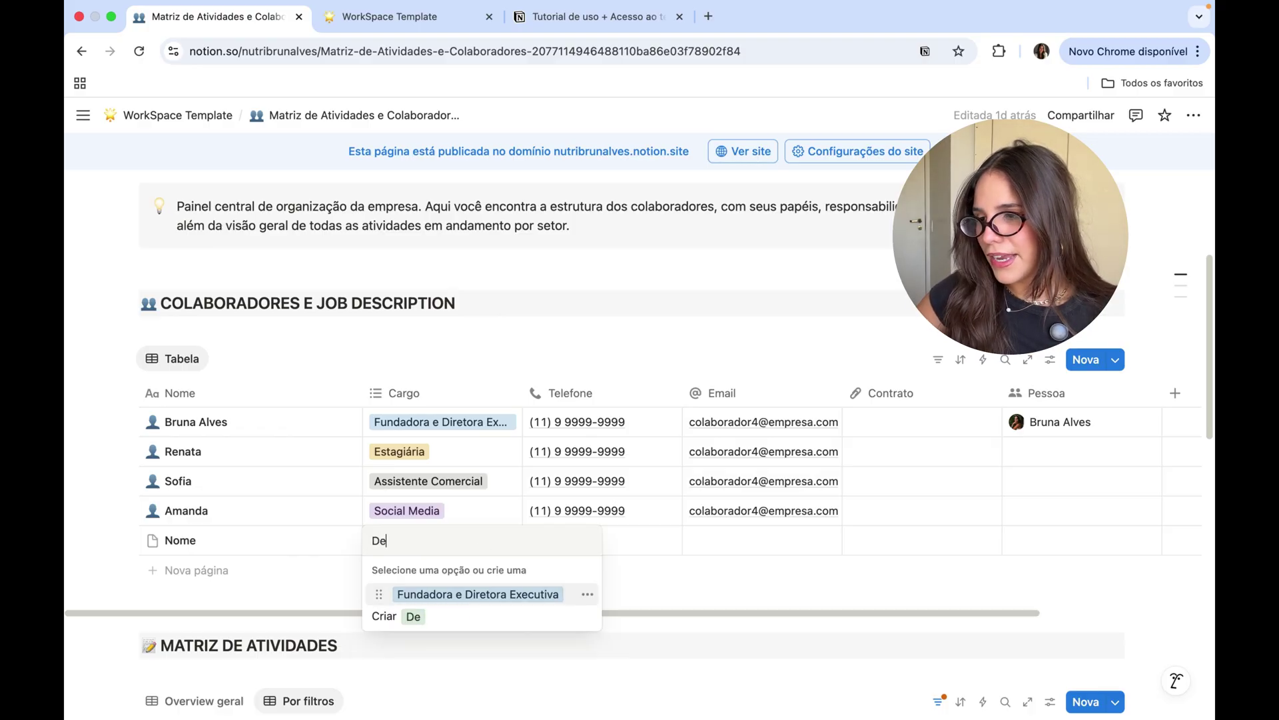
pyautogui.press('Return')
pyautogui.press('Escape')
pyautogui.click(633, 534)
pyautogui.press('Escape')
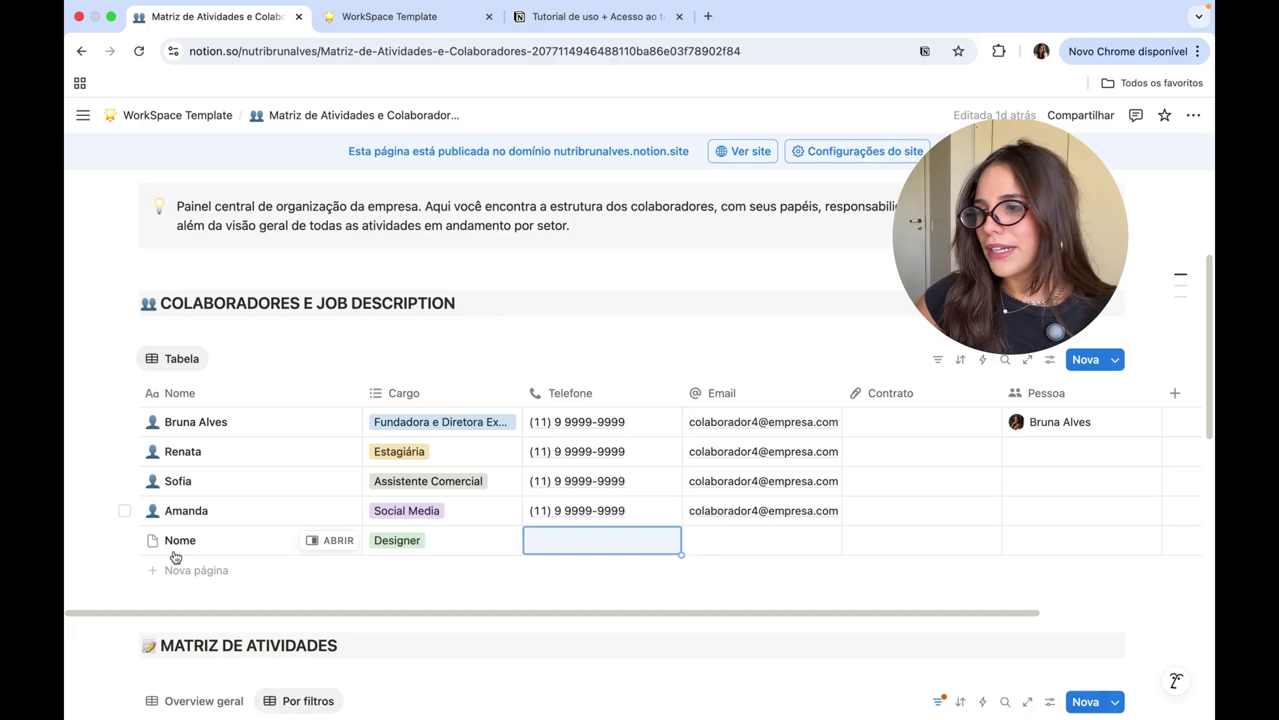
# Step: Apply the Job Description template to the Designer entry's page and delete that entry from the collaborators table
pyautogui.click(338, 541)
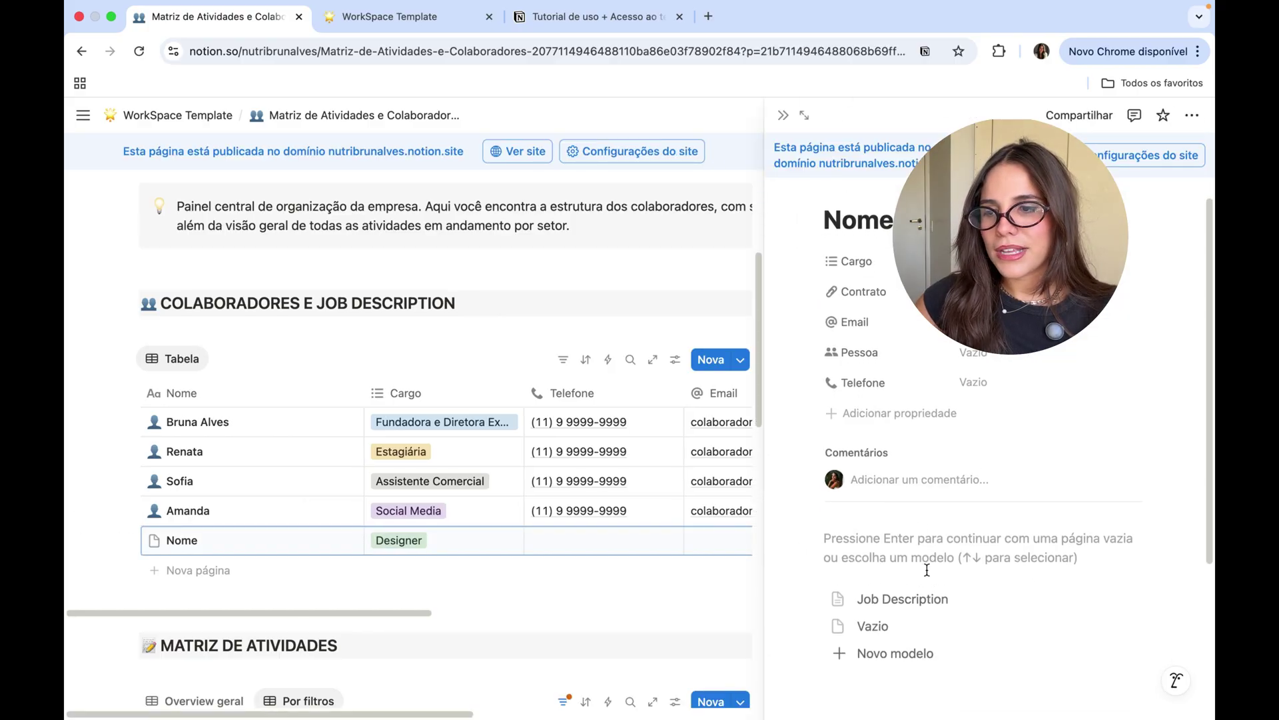
pyautogui.click(919, 603)
pyautogui.scroll(-5, 933, 573)
pyautogui.scroll(5, 959, 539)
pyautogui.scroll(5, 969, 528)
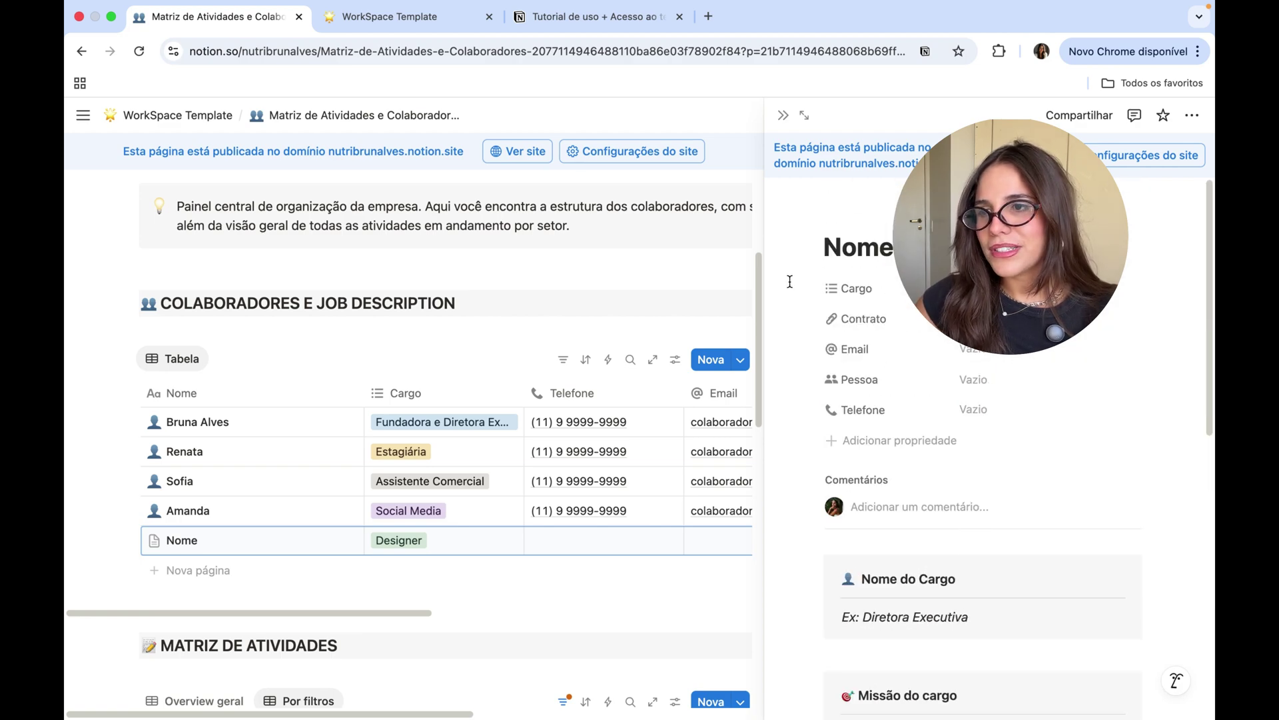
pyautogui.click(783, 115)
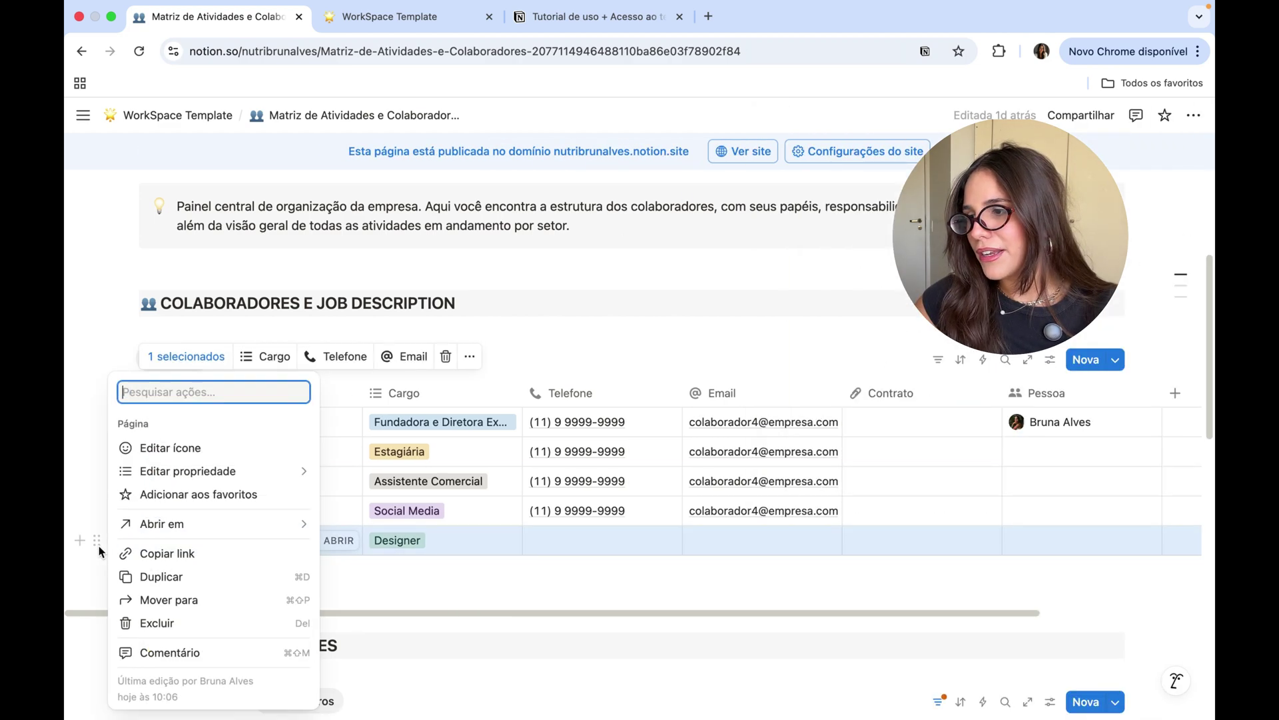
pyautogui.click(133, 622)
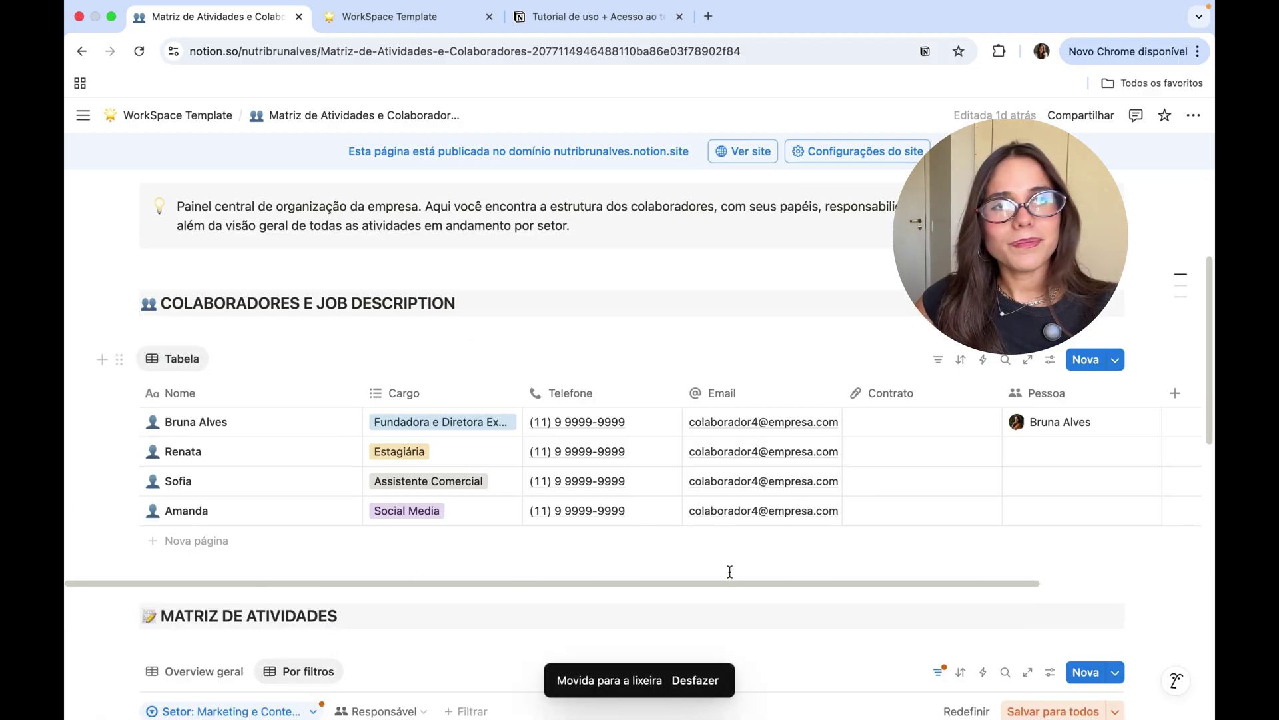
# Step: Show MATRIZ DE ATIVIDADES in the Overview geral view and examine its Setor, Descrição and Responsável columns
pyautogui.scroll(-10, 306, 359)
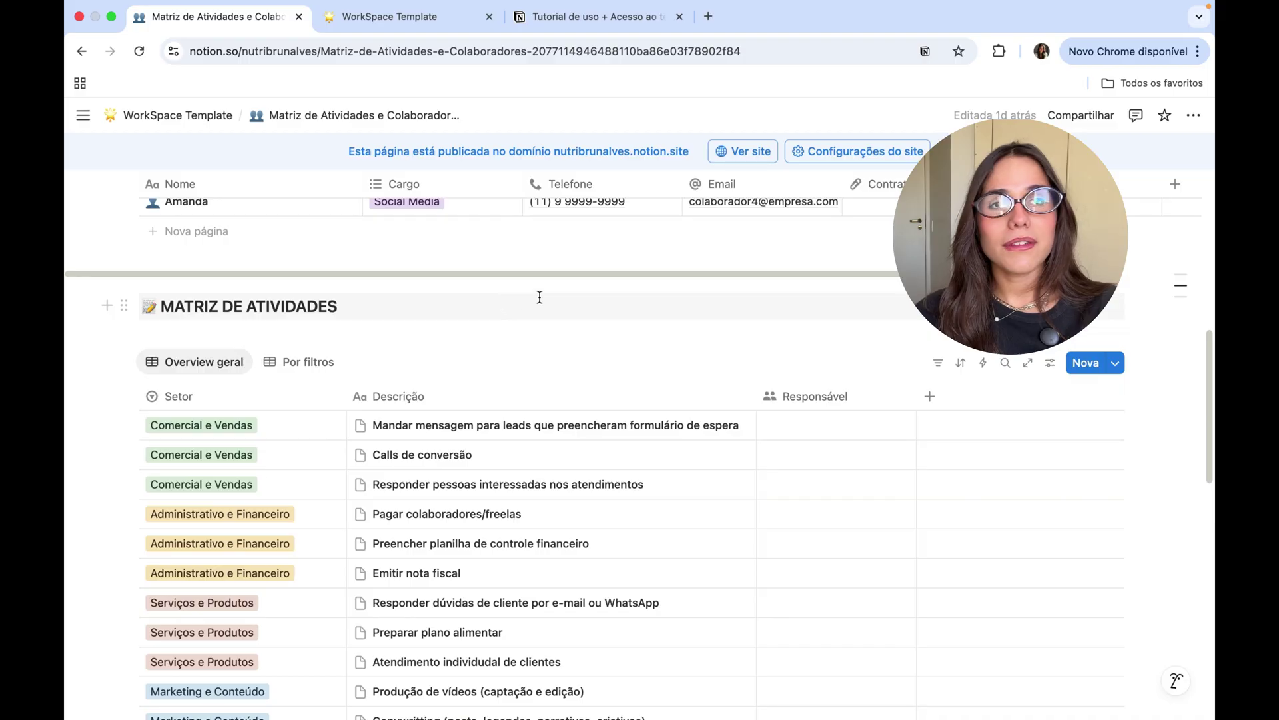
pyautogui.scroll(-5, 541, 296)
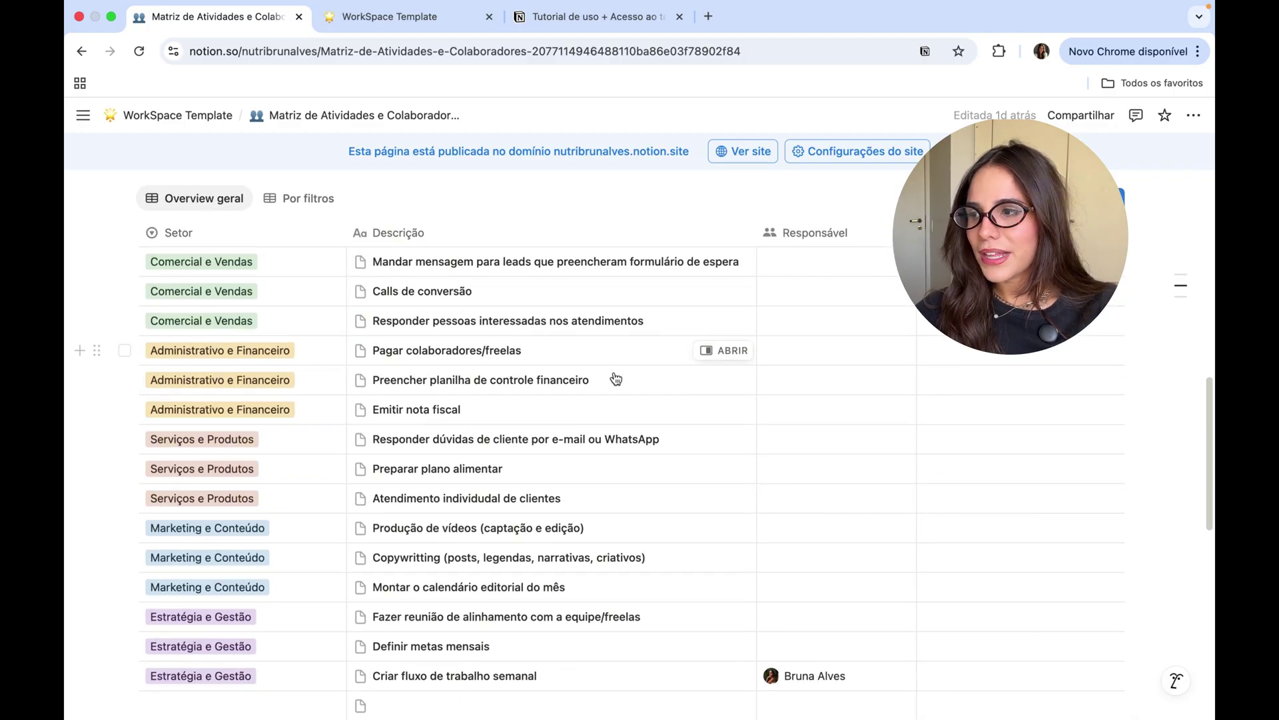
pyautogui.scroll(-1, 244, 438)
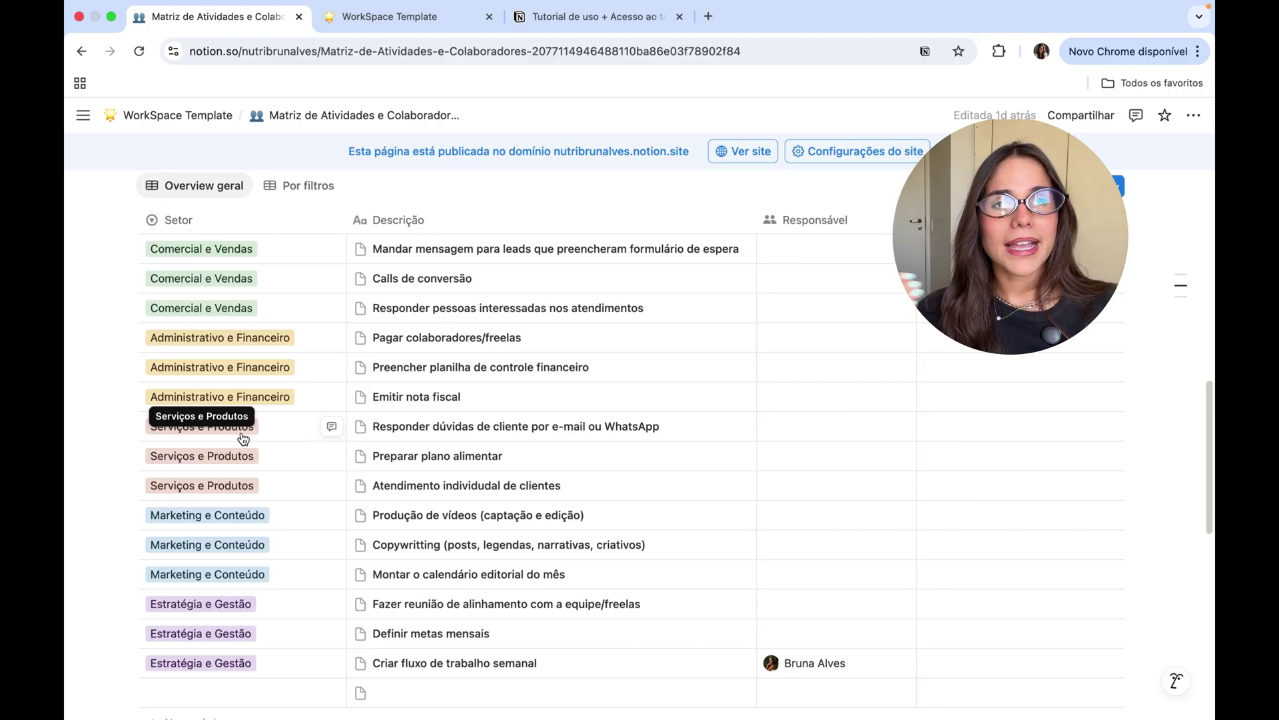
pyautogui.scroll(-3, 244, 438)
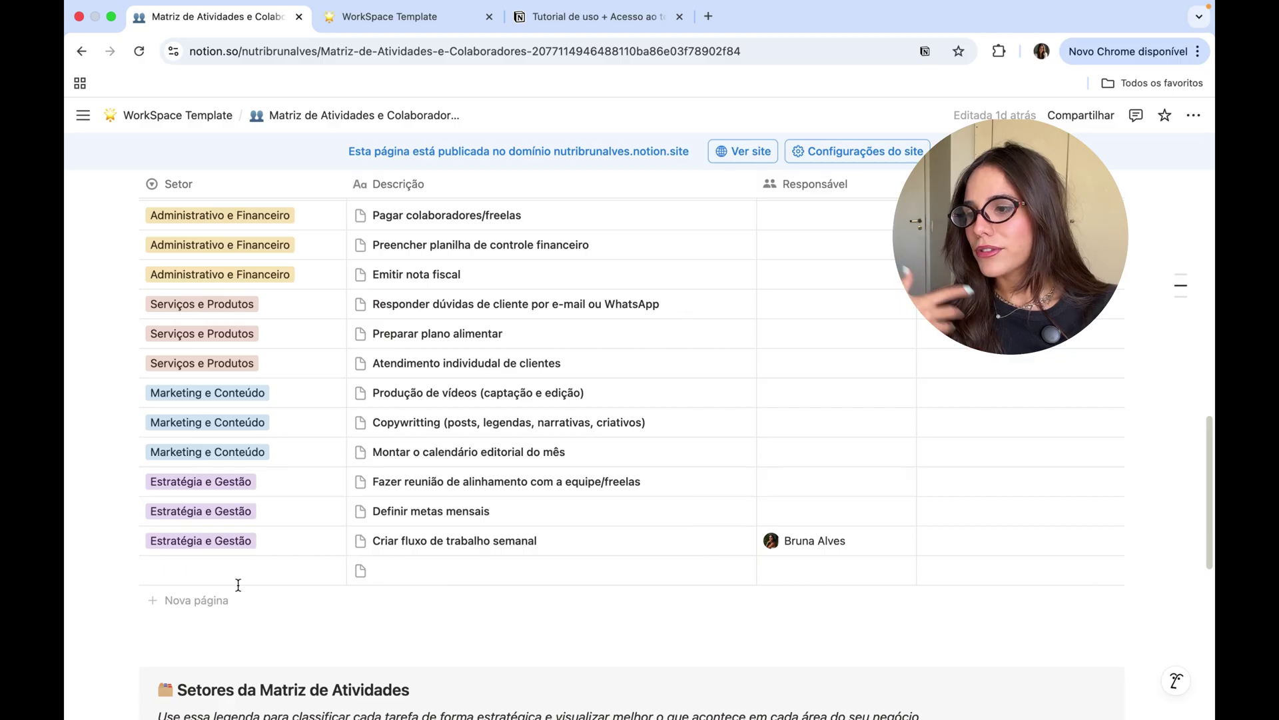
pyautogui.scroll(-5, 238, 584)
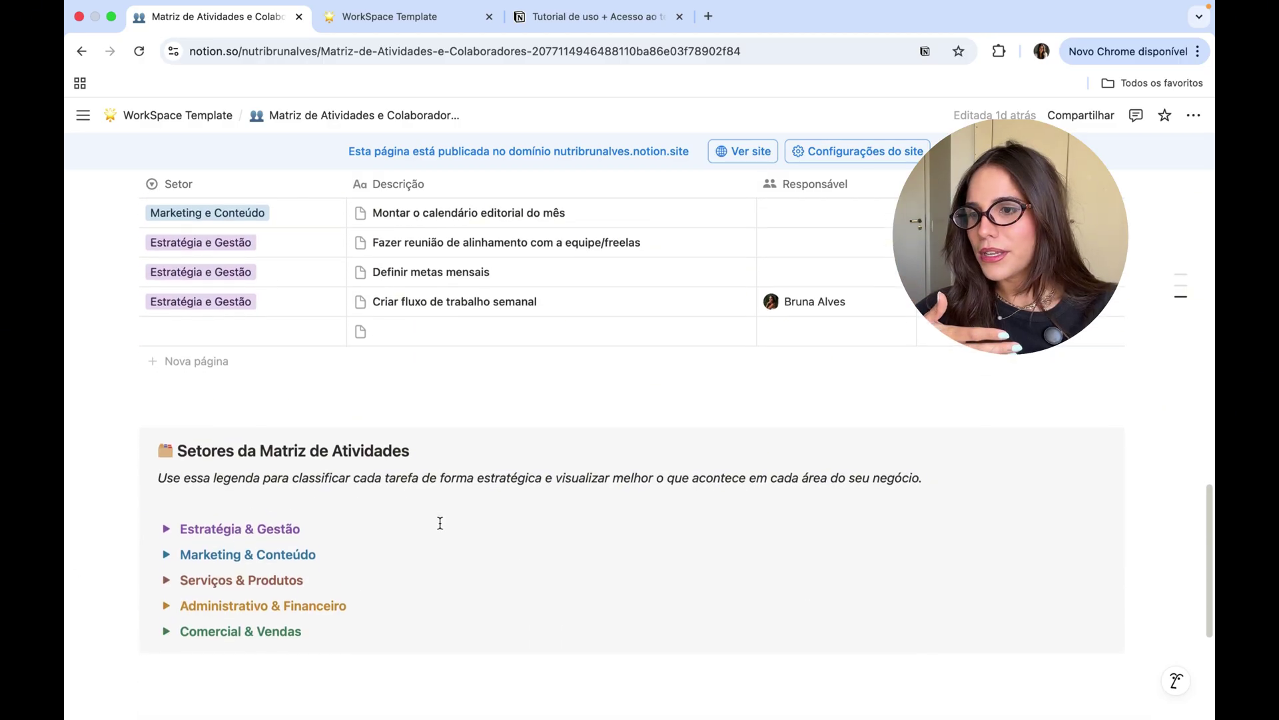
pyautogui.scroll(10, 777, 506)
pyautogui.scroll(-3, 782, 504)
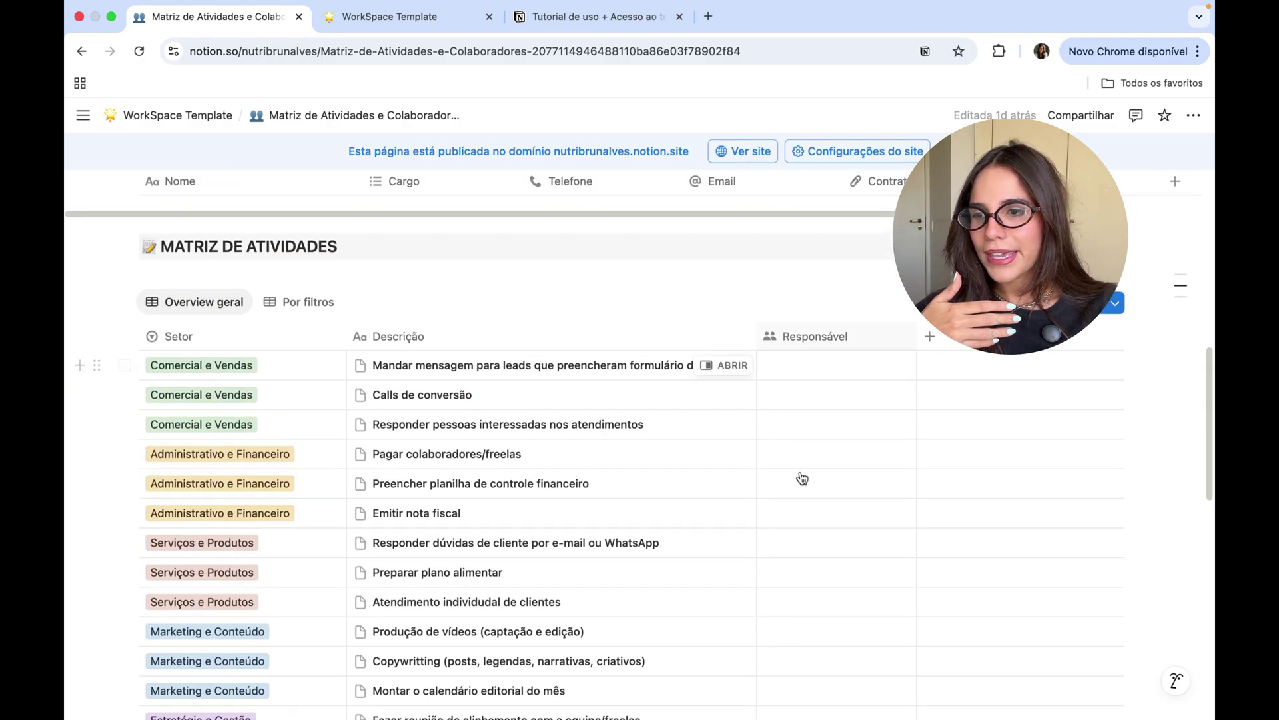
pyautogui.scroll(-9, 802, 533)
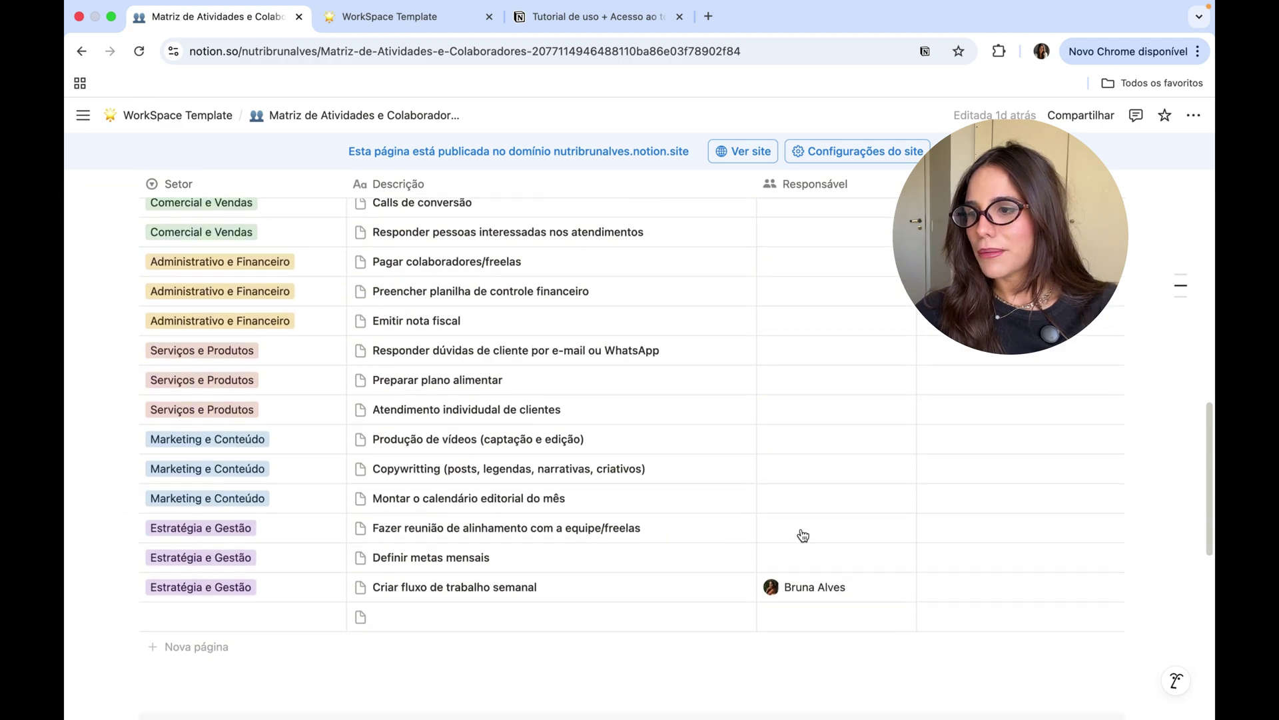
# Step: Highlight the Setores da Matriz de Atividades legend's note on classifying tasks, and clear the text selection
pyautogui.scroll(-3, 802, 533)
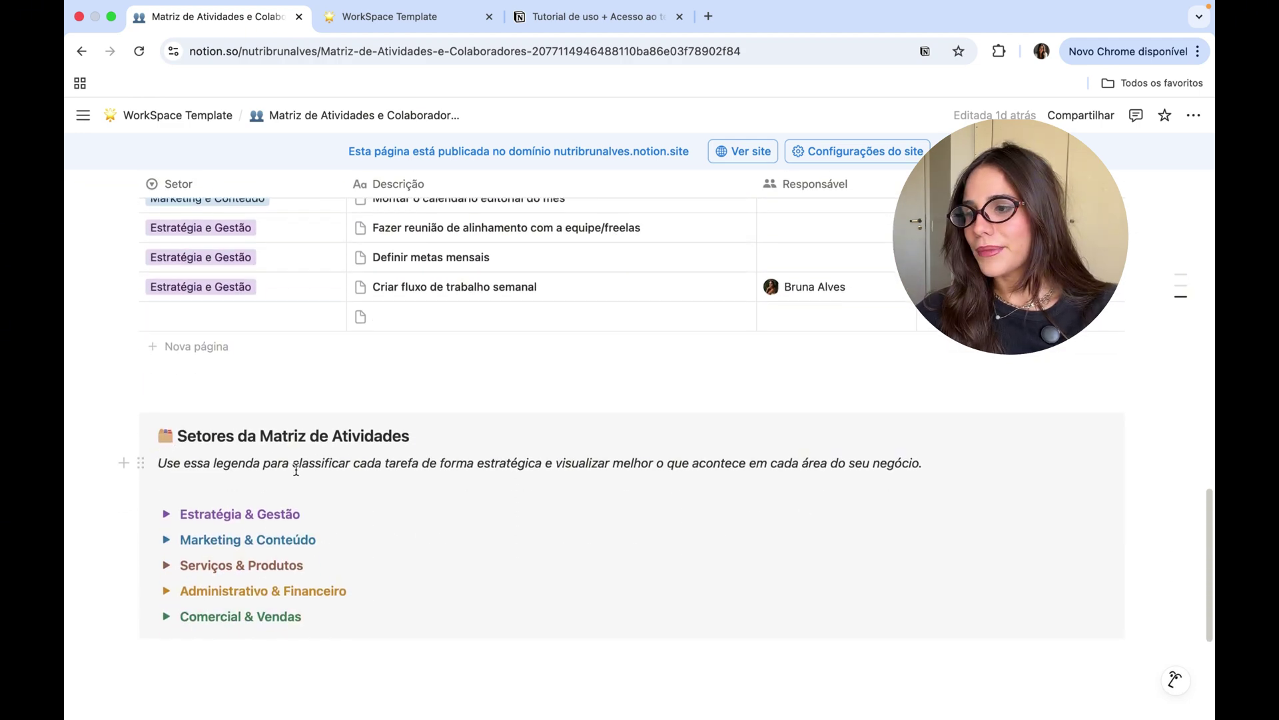
pyautogui.moveTo(318, 466); pyautogui.dragTo(911, 464)
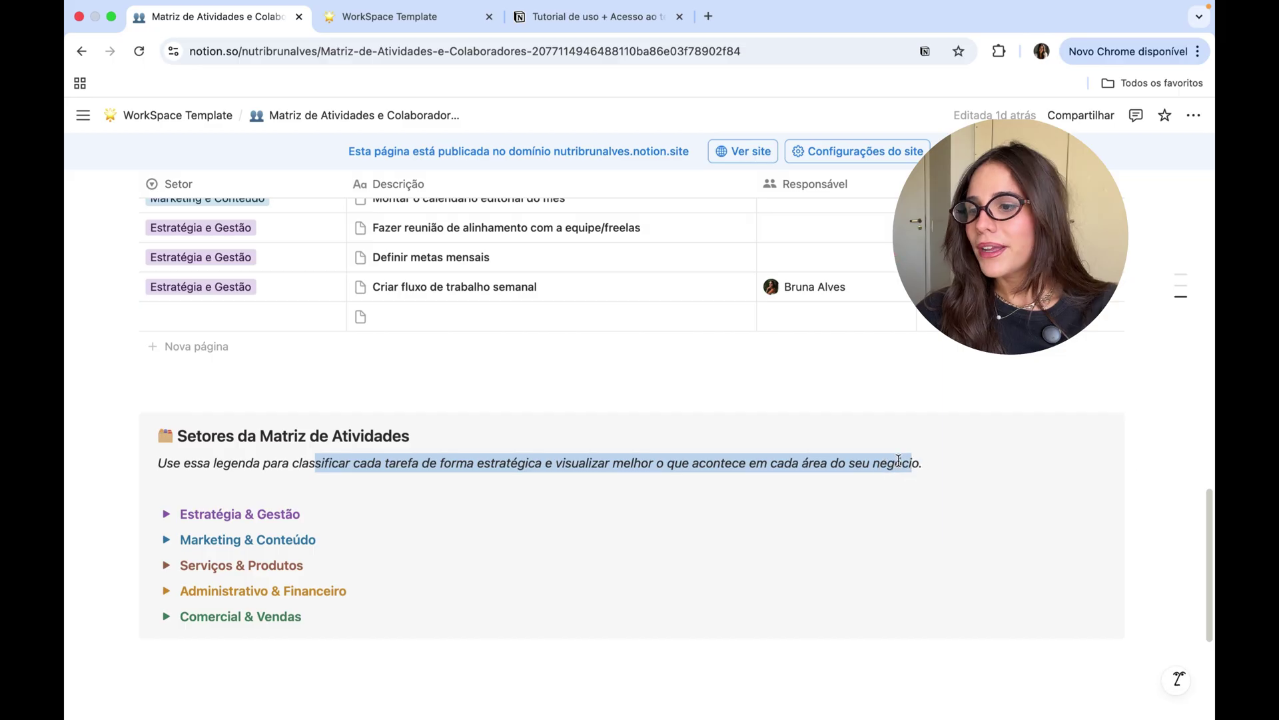
pyautogui.click(572, 465)
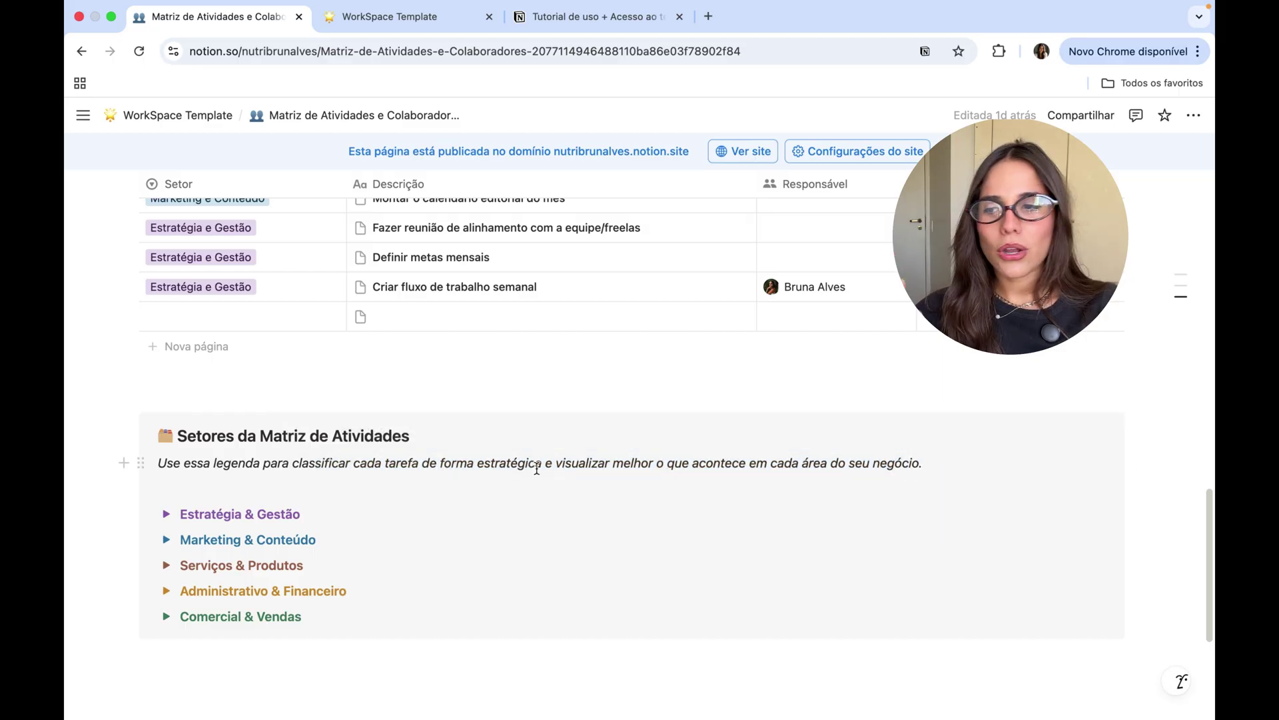
pyautogui.scroll(-1, 529, 453)
# Step: Open the Planejamento Estratégico page from WorkSpace Template and switch its goals database to the Mensal view
pyautogui.click(457, 531)
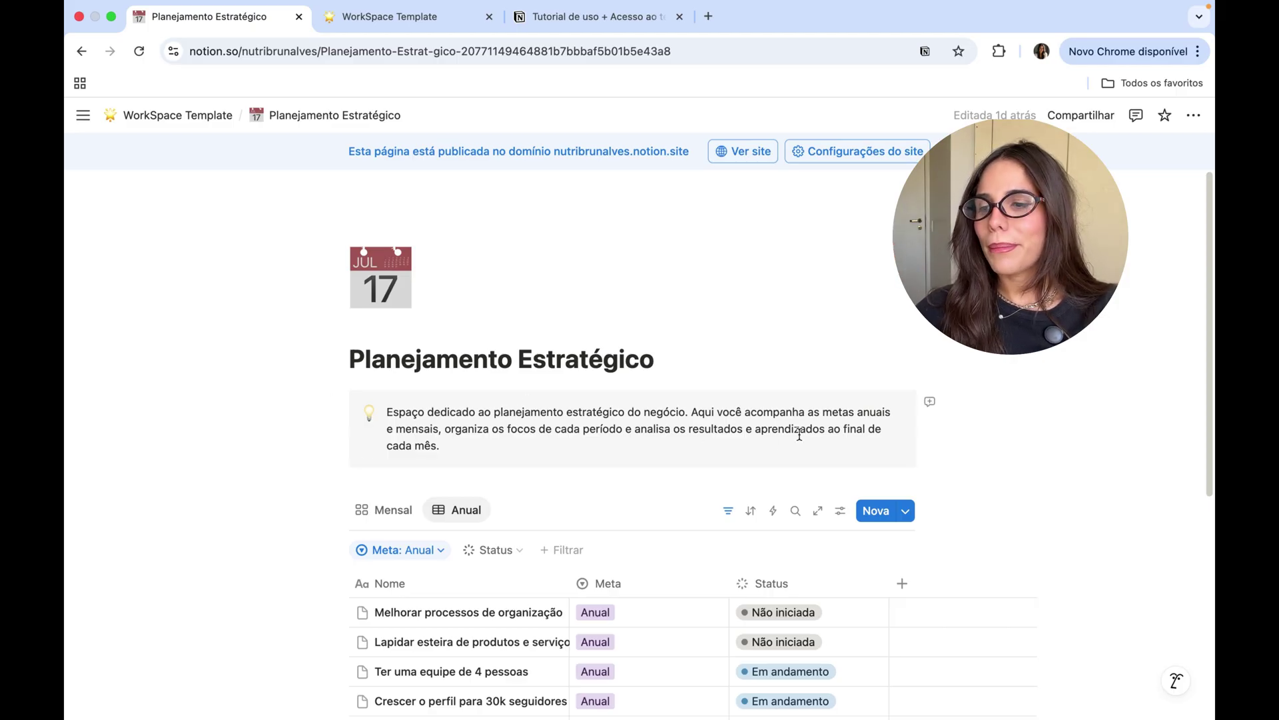
pyautogui.scroll(-2, 636, 450)
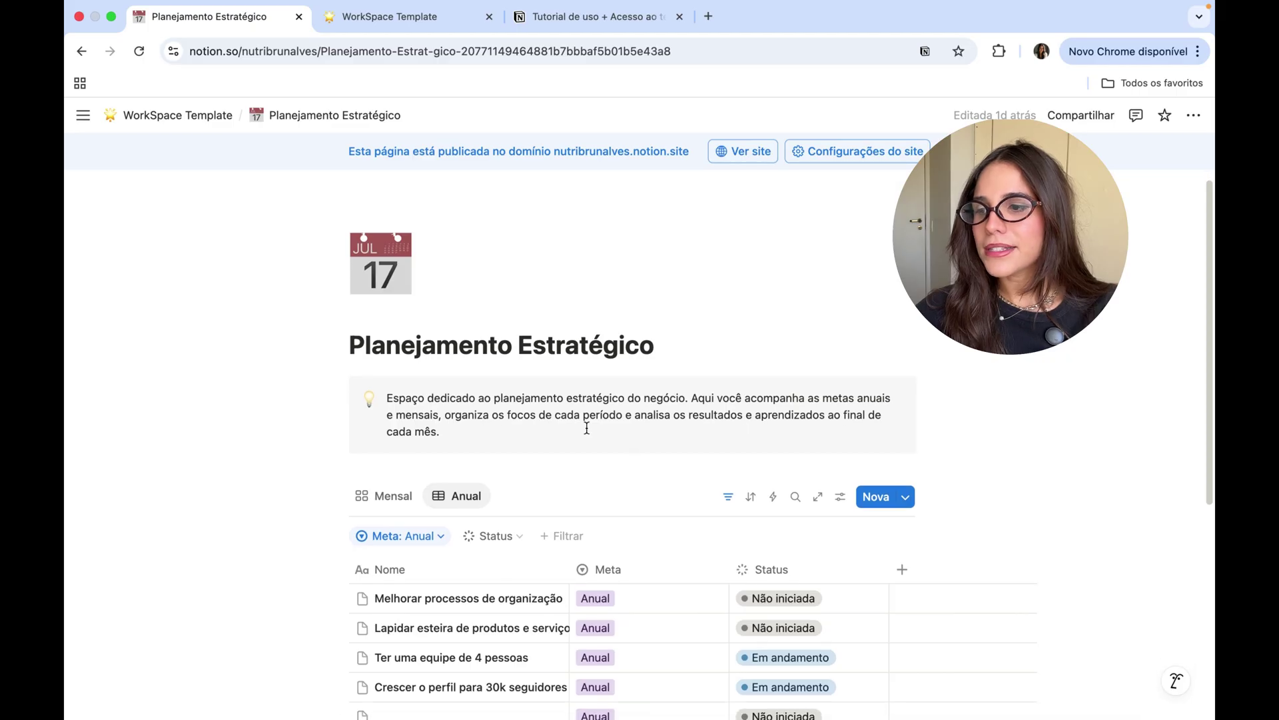
pyautogui.click(400, 485)
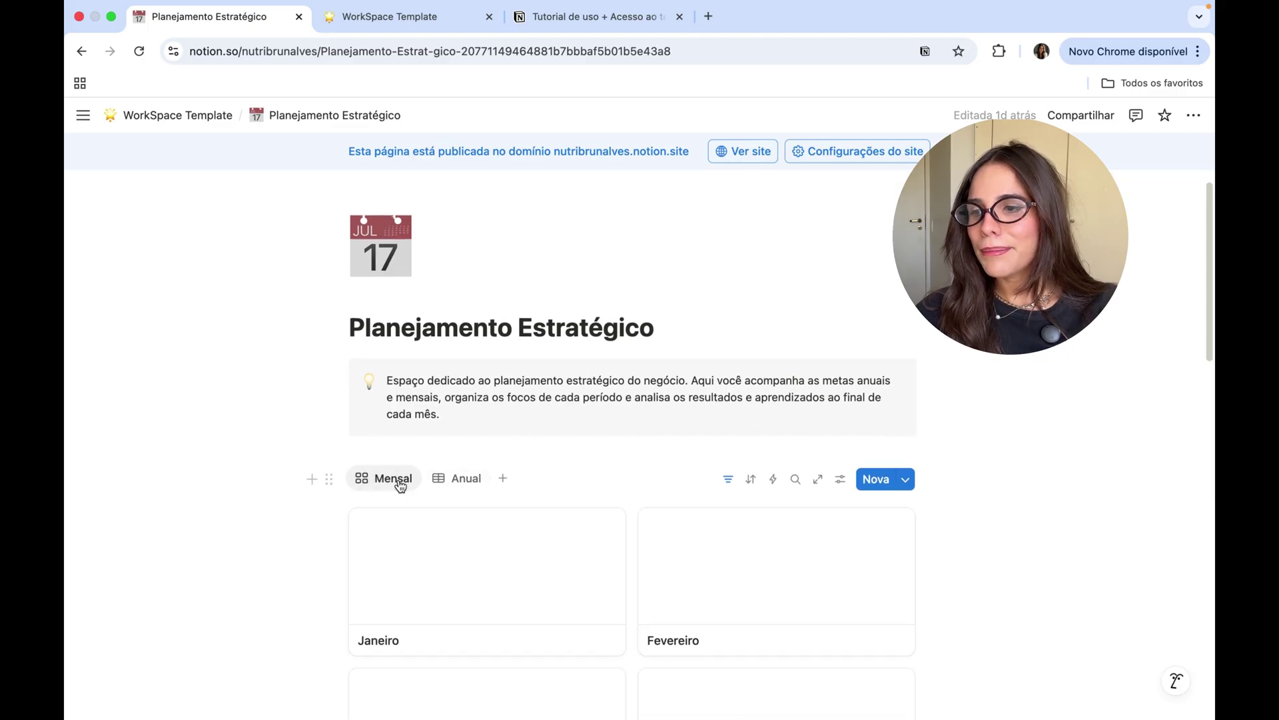
# Step: Compare the Mensal and Anual views of the Planejamento Estratégico goals database, ending on Mensal
pyautogui.scroll(-1, 777, 401)
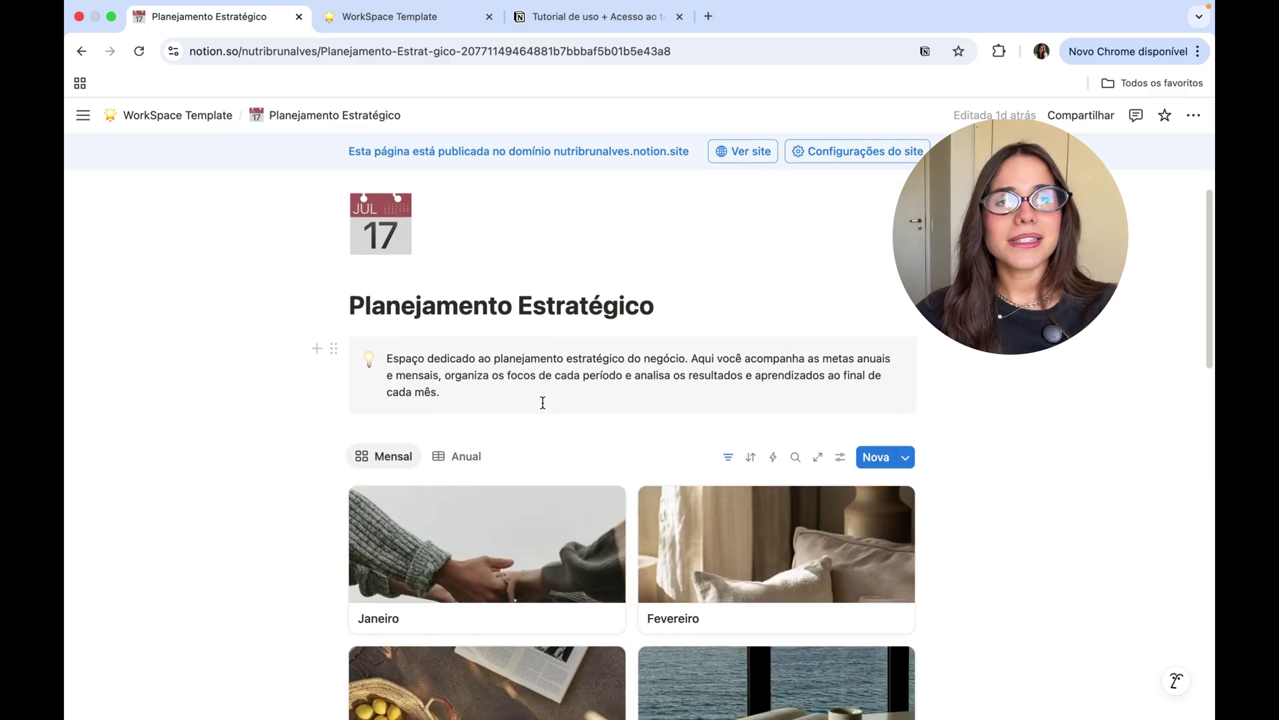
pyautogui.scroll(-2, 337, 426)
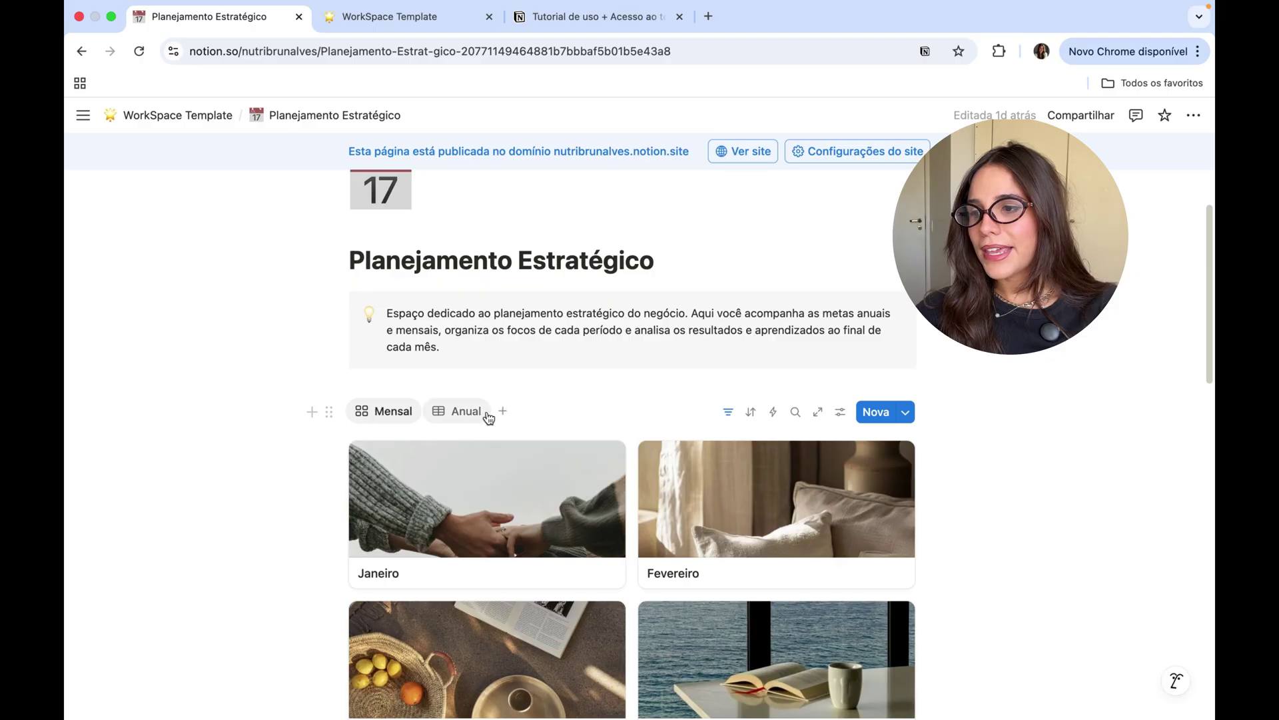
pyautogui.scroll(-1, 486, 400)
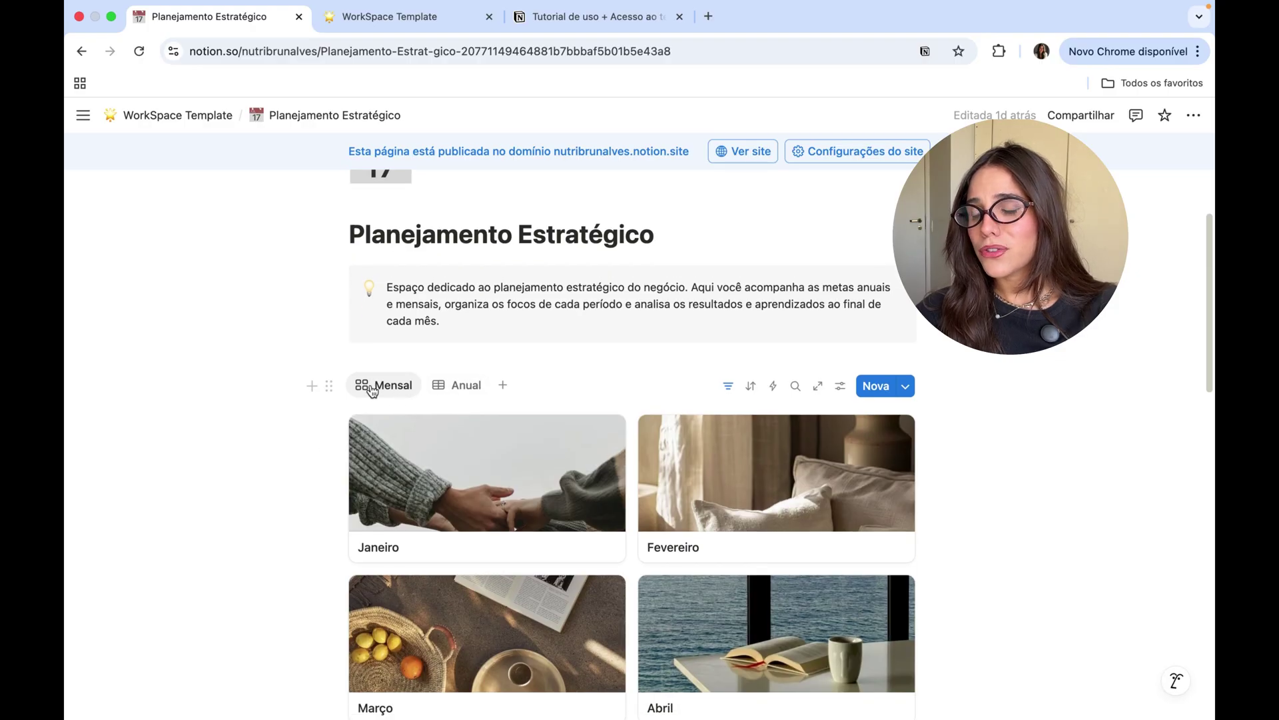
pyautogui.click(461, 390)
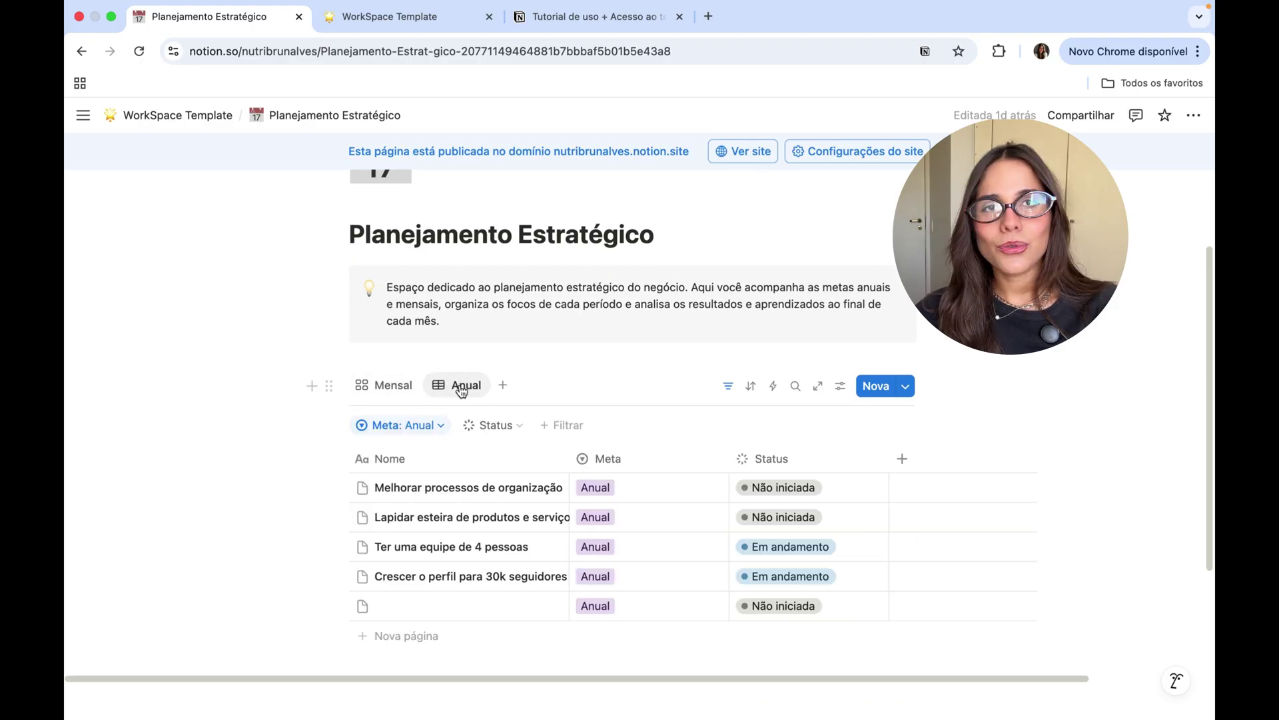
pyautogui.click(363, 391)
pyautogui.scroll(-1, 365, 393)
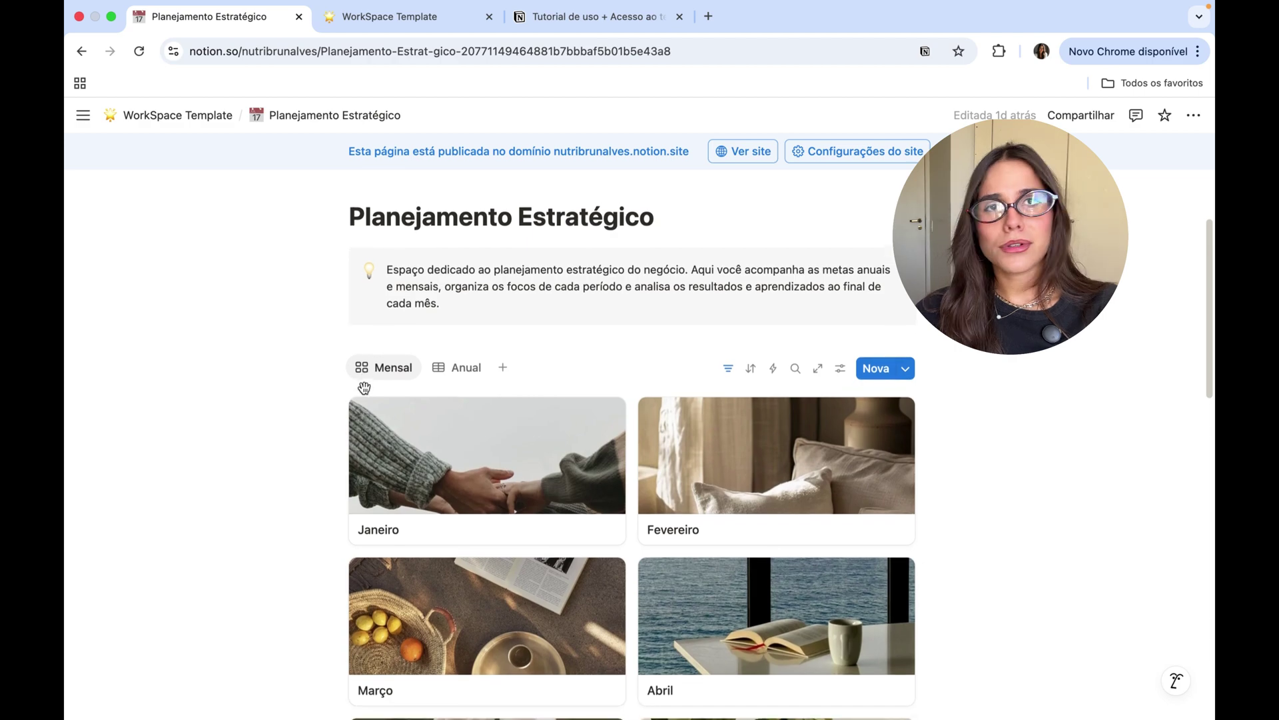
pyautogui.click(452, 360)
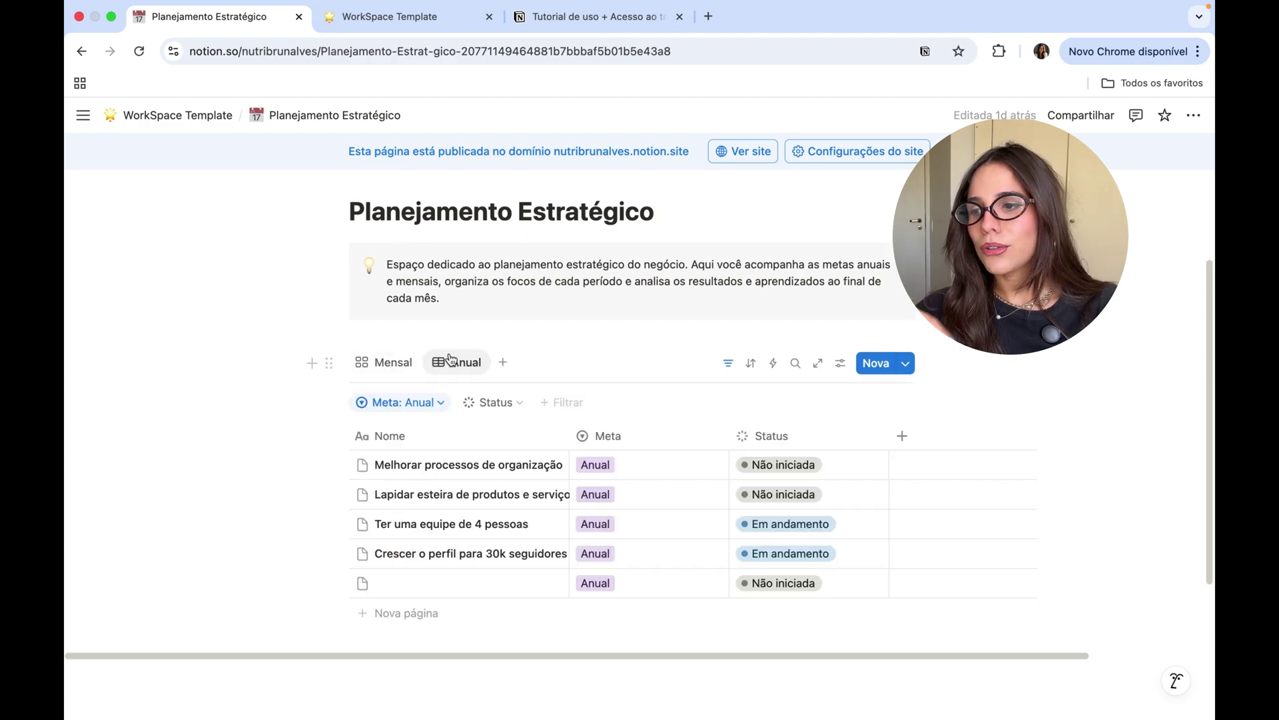
pyautogui.scroll(-1, 450, 360)
pyautogui.click(391, 337)
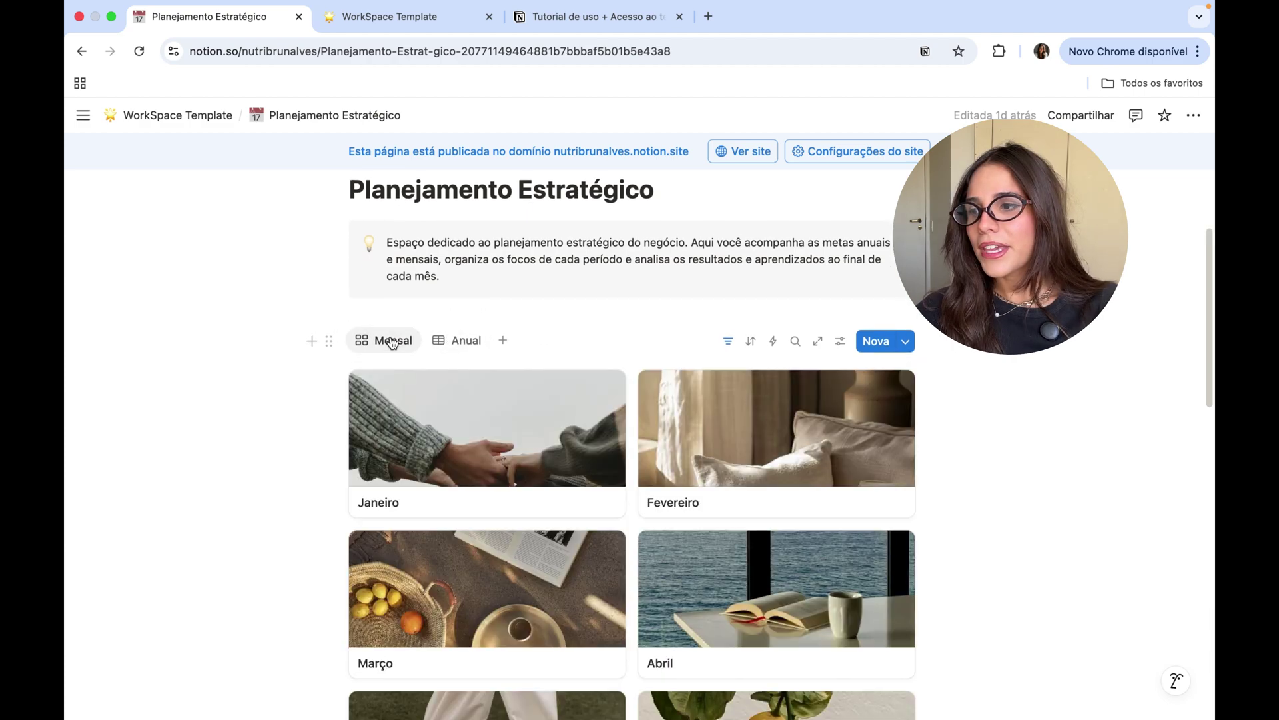
# Step: Apply the Modelo de Planejamento Mensal template to the Janeiro page, review its Metas, Ações and Conquistas do mês sections, and close the page
pyautogui.click(457, 453)
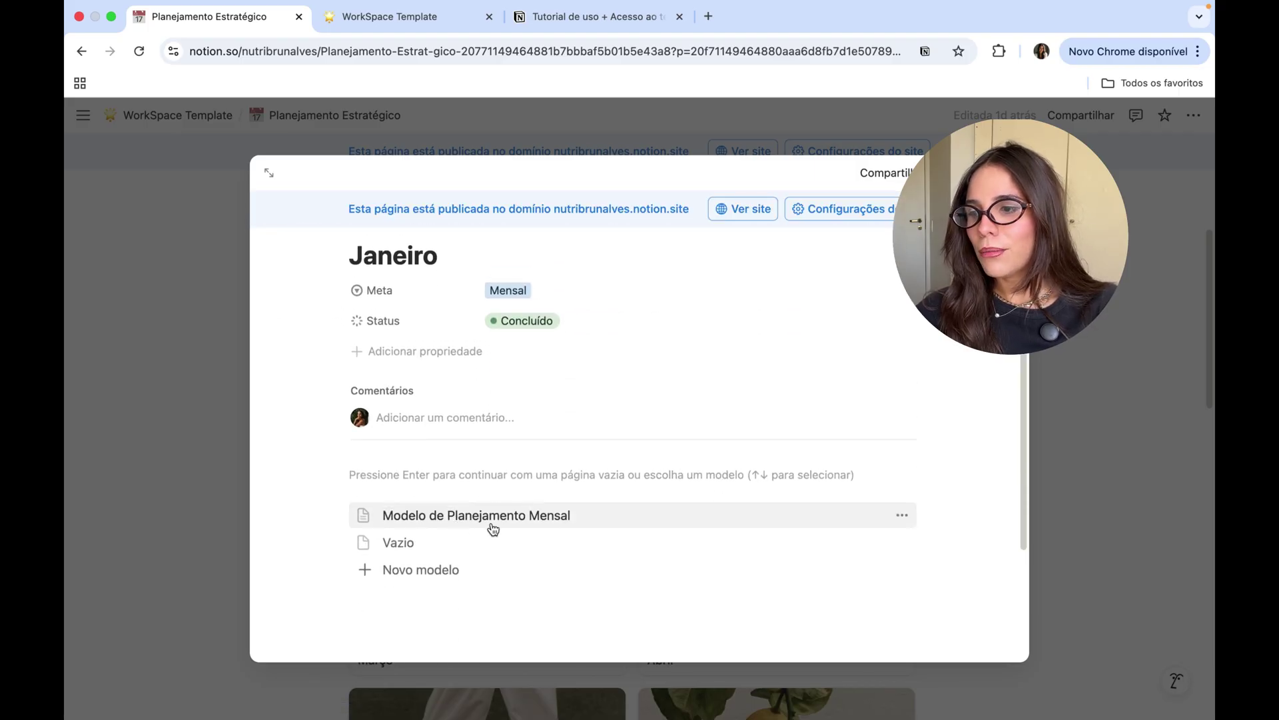
pyautogui.click(497, 523)
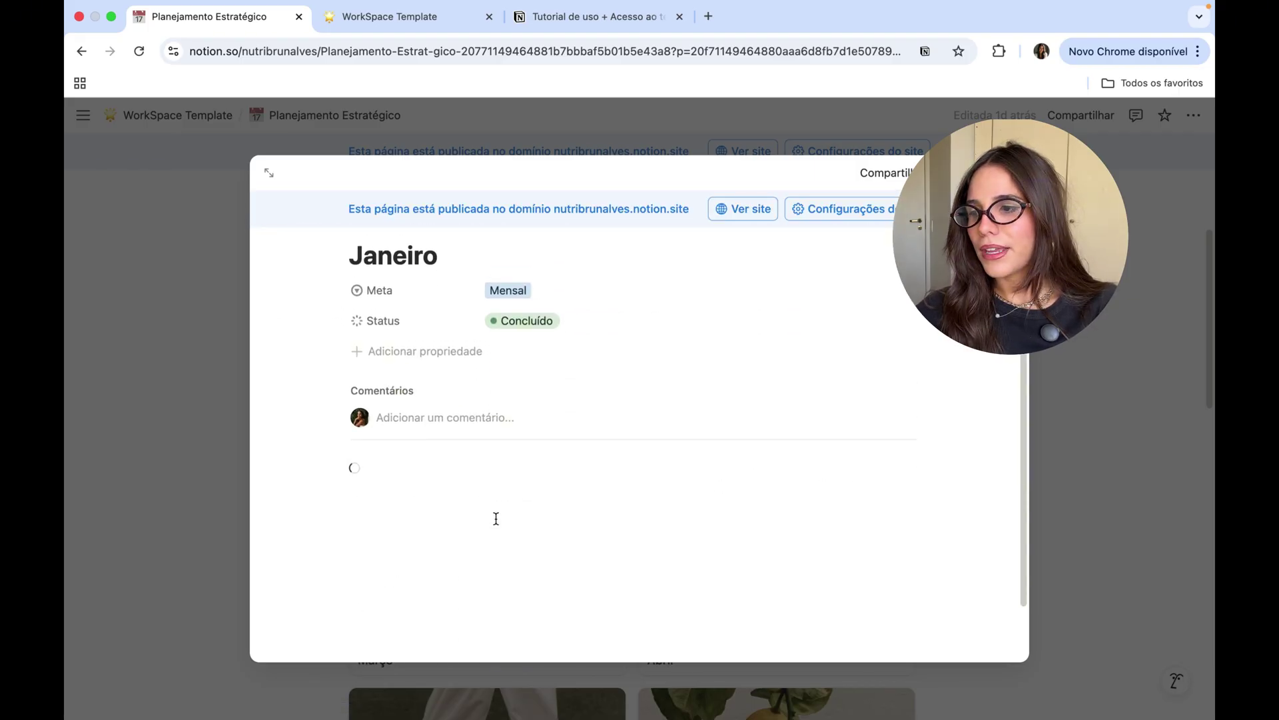
pyautogui.scroll(-2, 495, 518)
pyautogui.moveTo(376, 378); pyautogui.dragTo(469, 393)
pyautogui.click(470, 393)
pyautogui.scroll(-1, 500, 427)
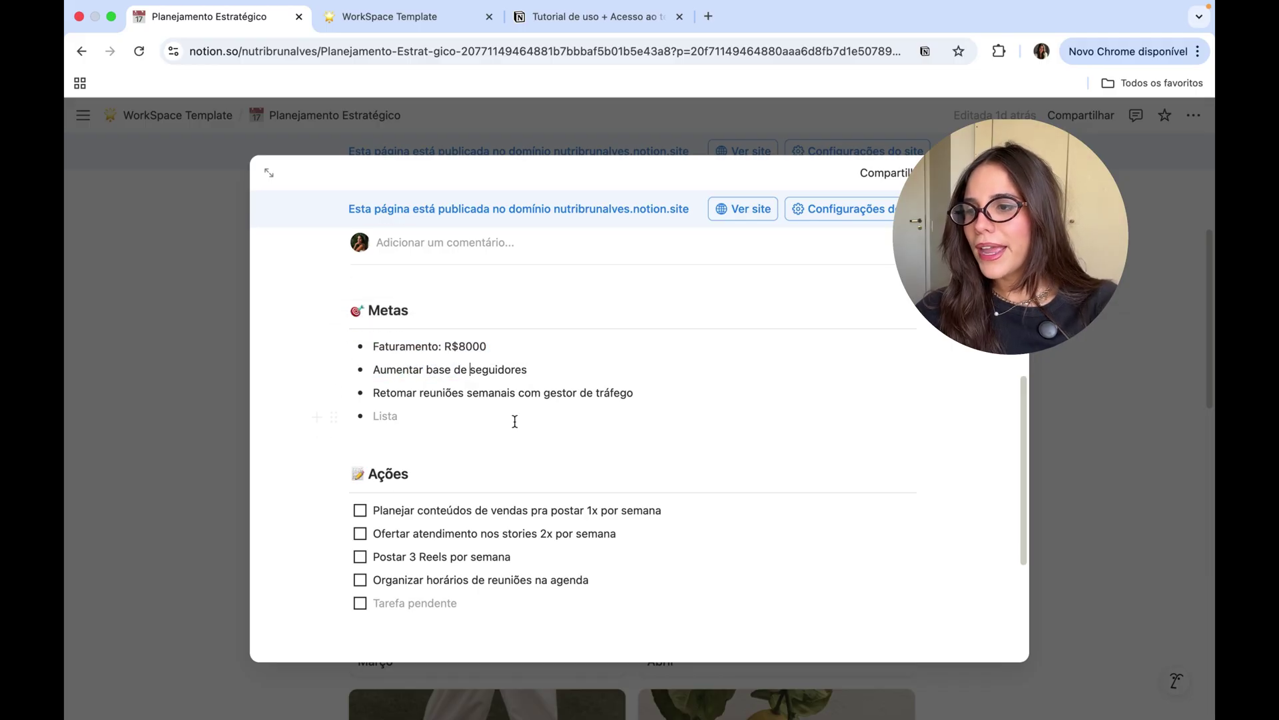
pyautogui.scroll(-2, 510, 453)
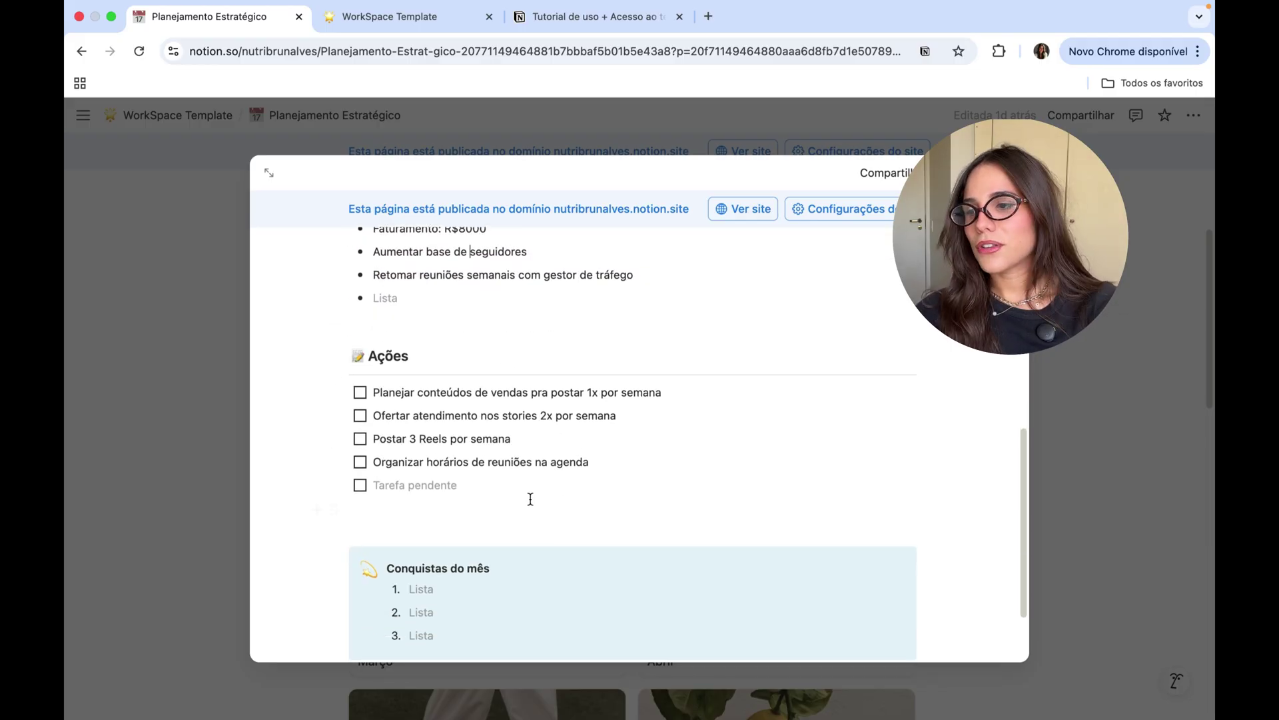
pyautogui.scroll(-2, 529, 492)
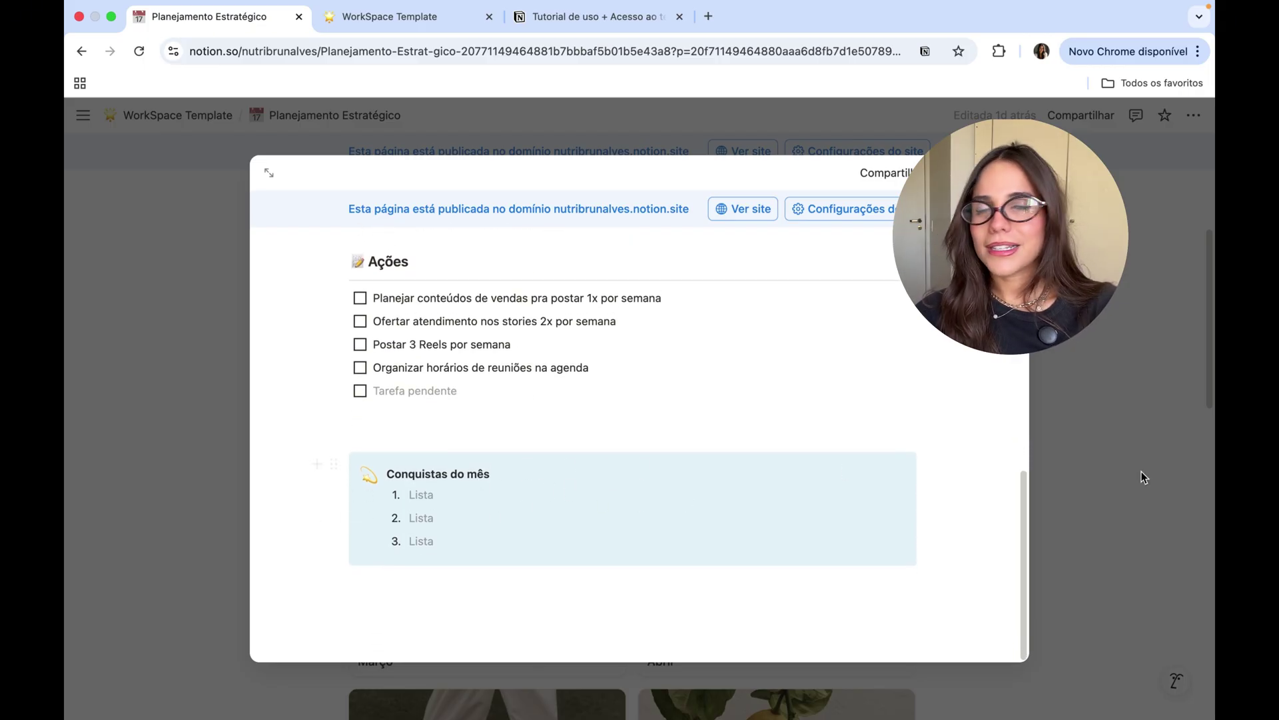
pyautogui.click(1118, 409)
# Step: Browse the monthly cards and reopen Janeiro to show its cover options, closing the page without changes
pyautogui.scroll(-3, 1117, 425)
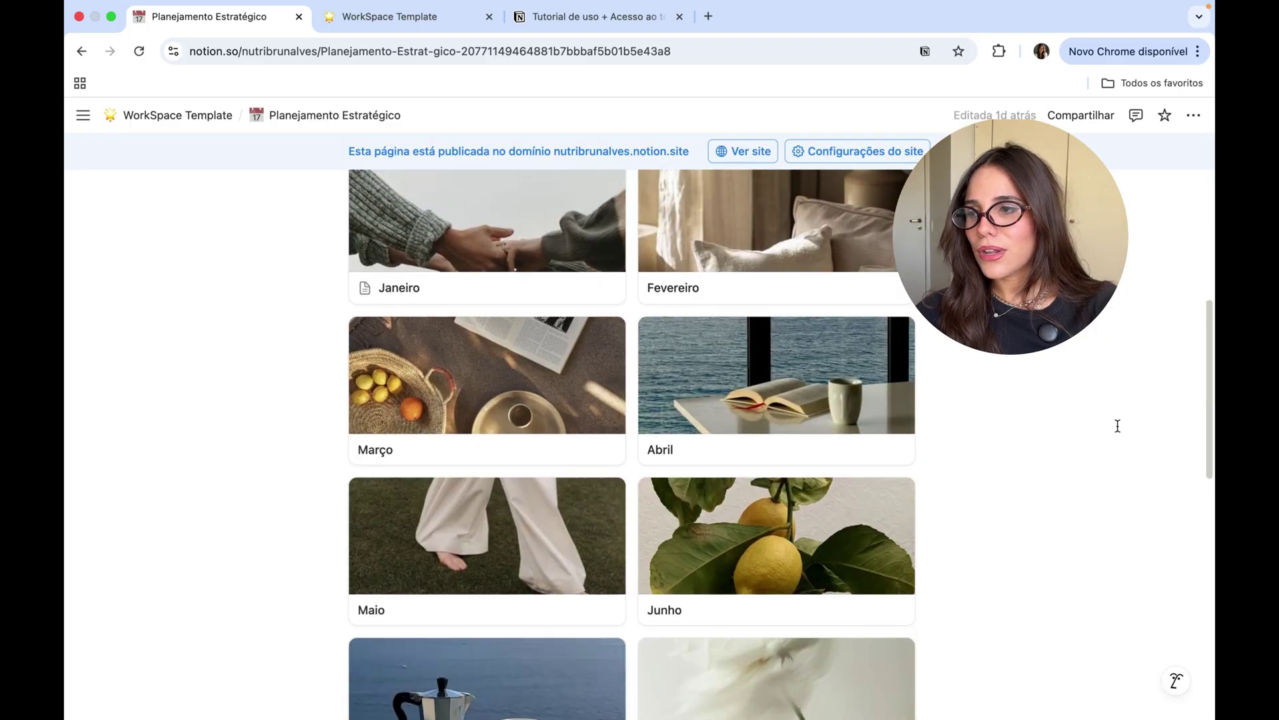
pyautogui.scroll(2, 666, 426)
pyautogui.click(436, 403)
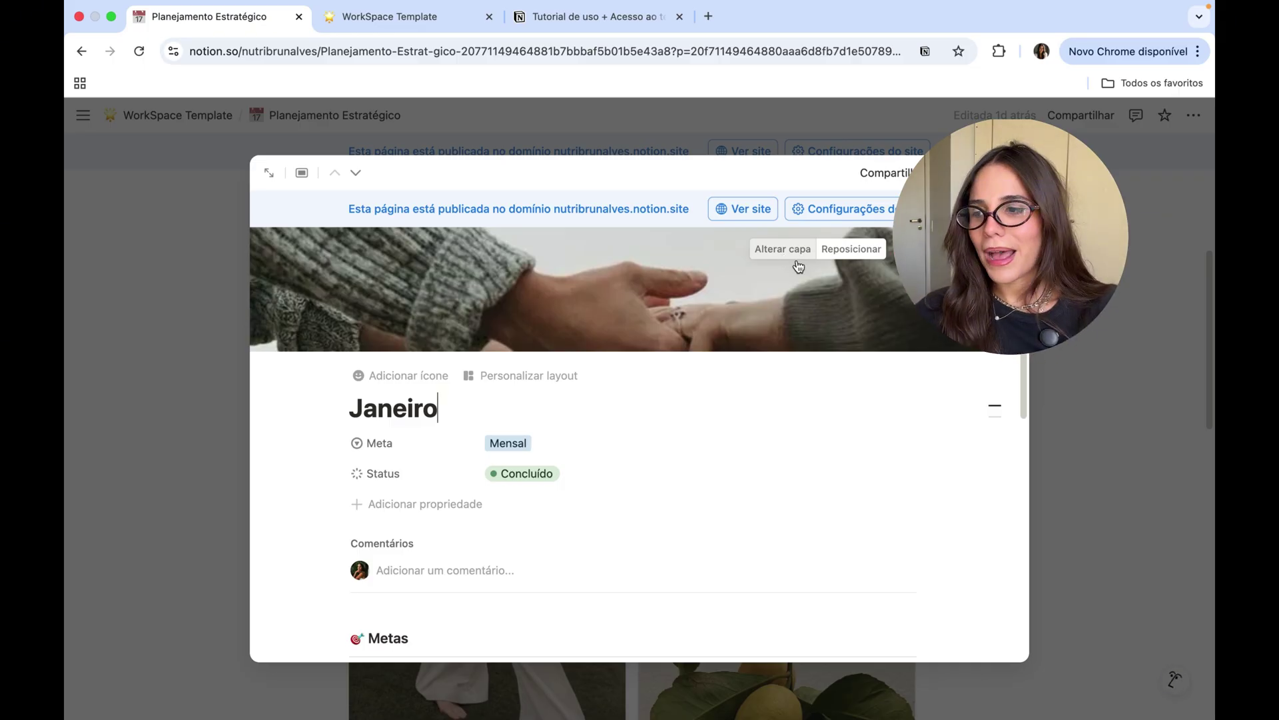
pyautogui.press('Escape')
# Step: Show the Anual view of the goals database and examine the annual goals with their Meta and Status columns
pyautogui.click(465, 397)
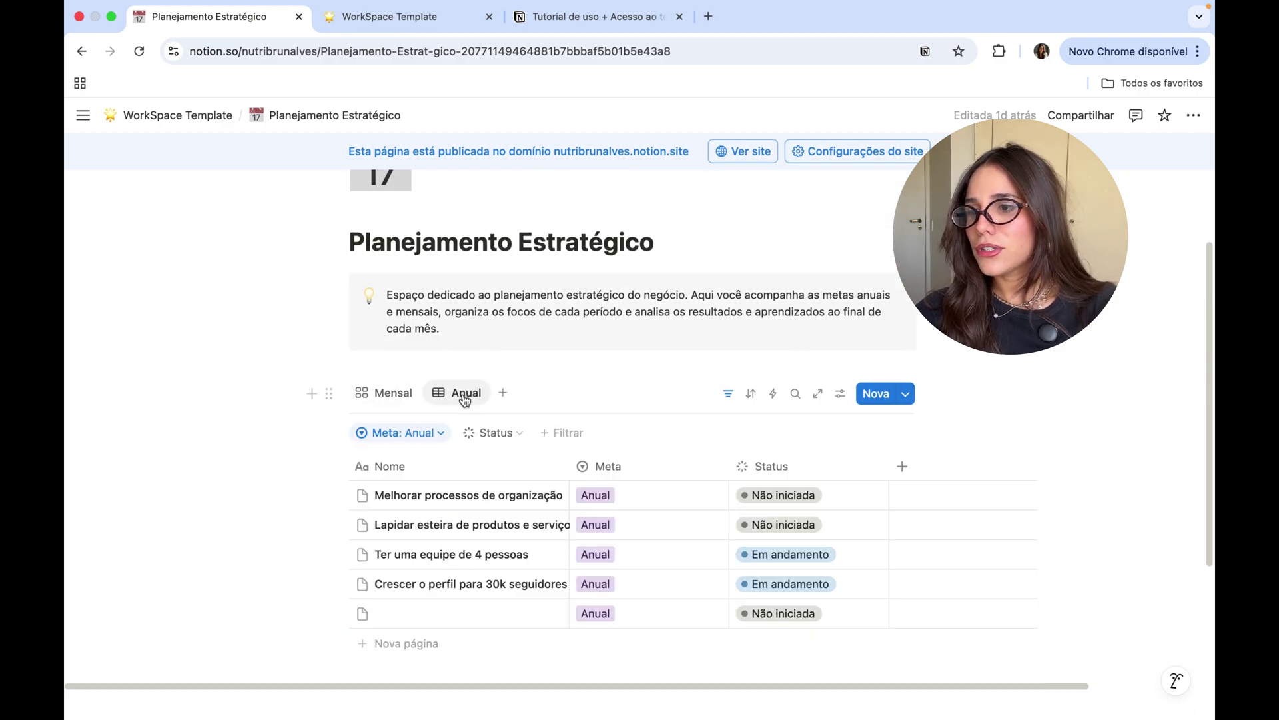
pyautogui.scroll(-1, 465, 397)
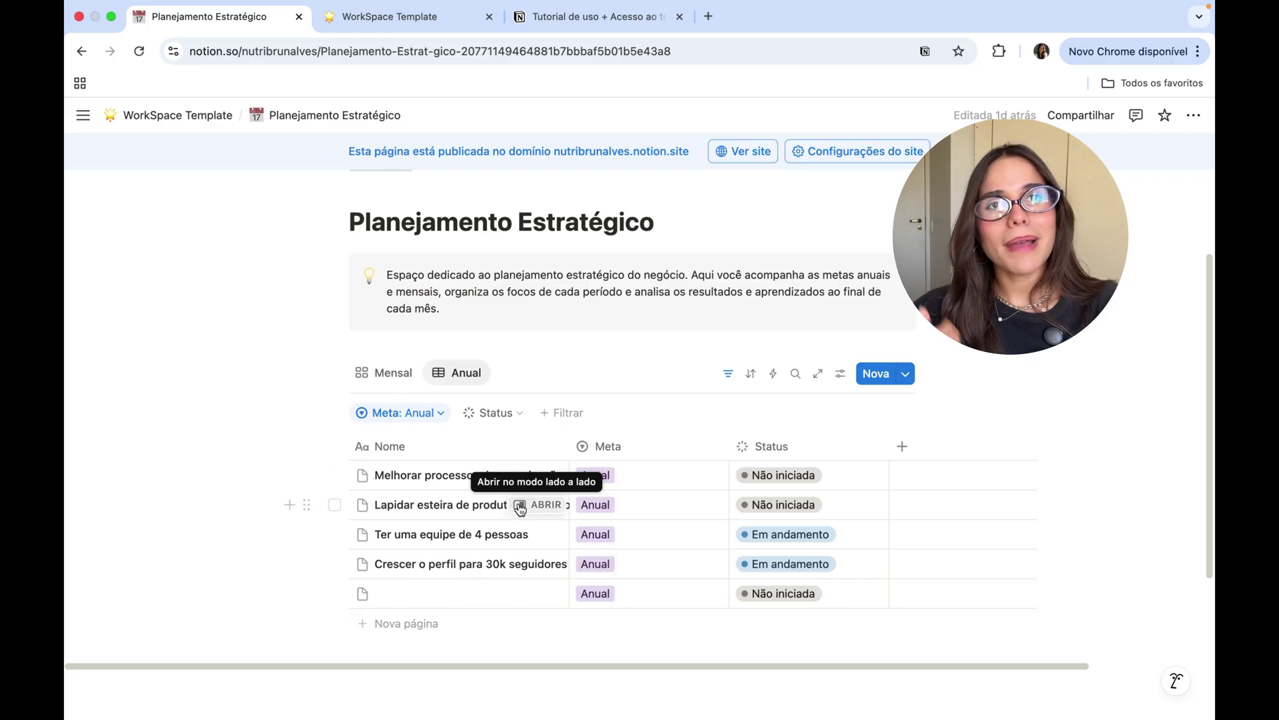
pyautogui.scroll(3, 645, 431)
pyautogui.scroll(-1, 633, 437)
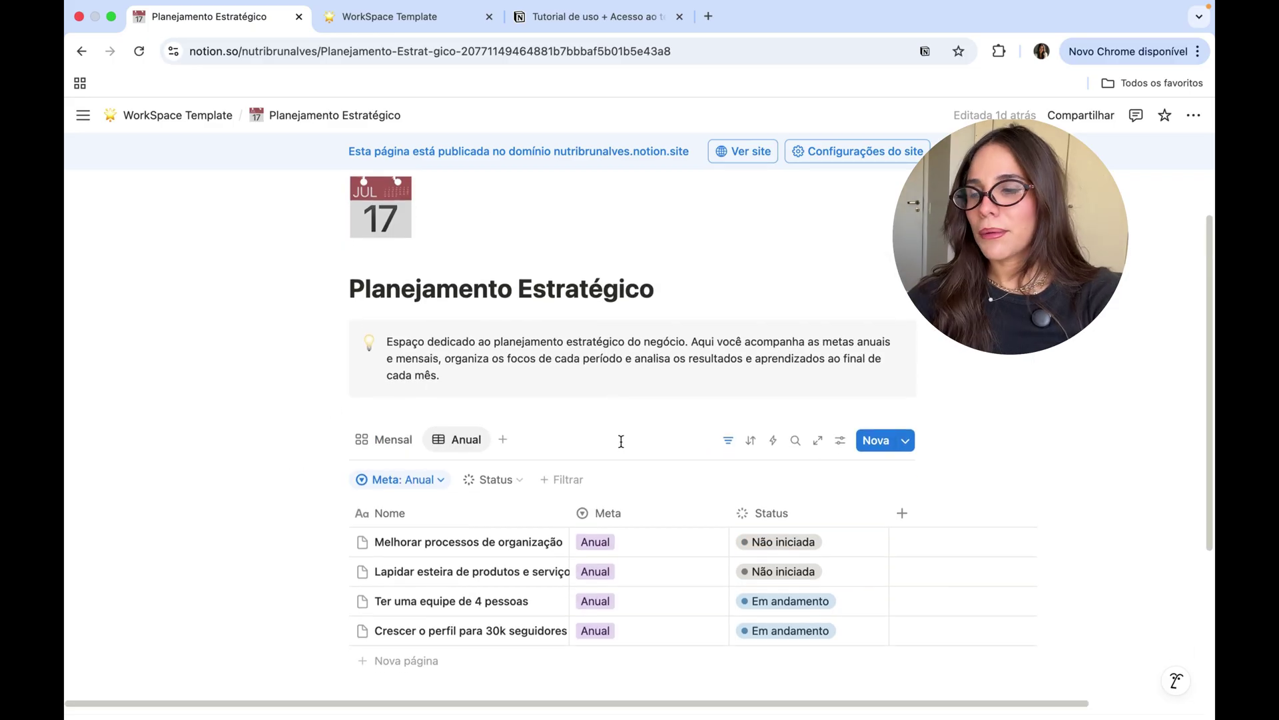
# Step: Open Central de Processos from WorkSpace Template, highlight part of its description, and view the process table
pyautogui.click(206, 129)
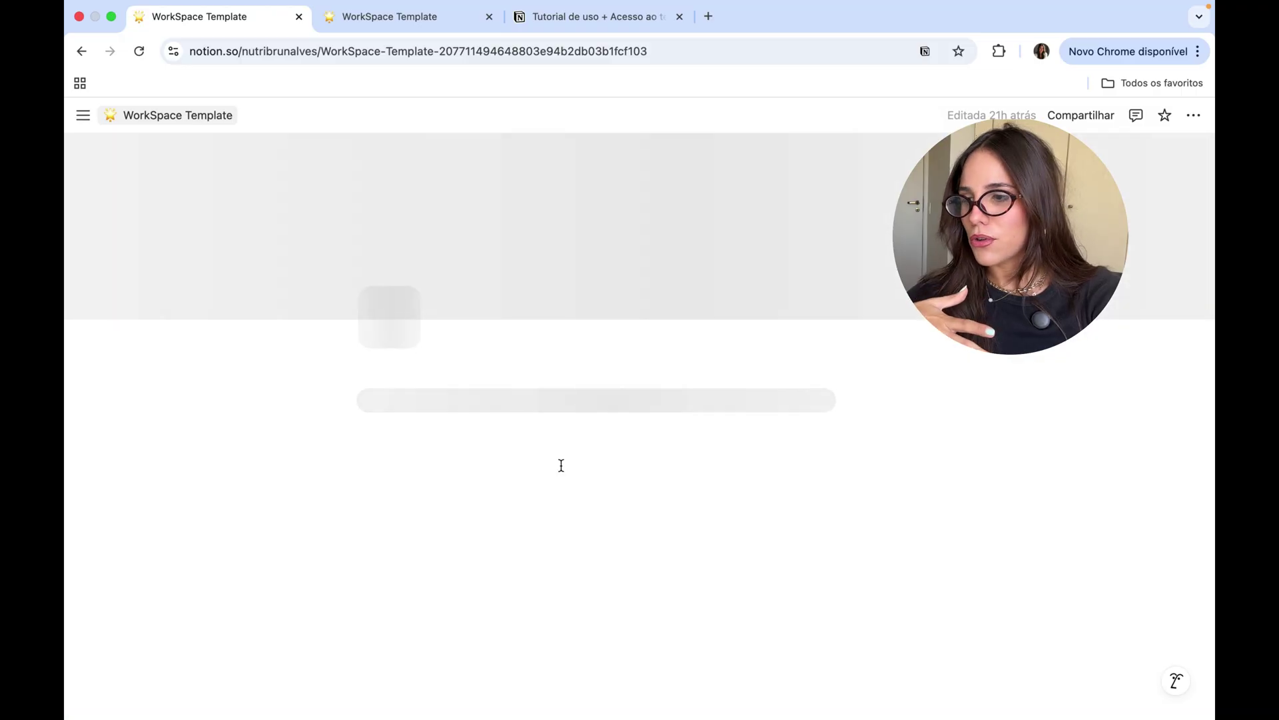
pyautogui.click(415, 426)
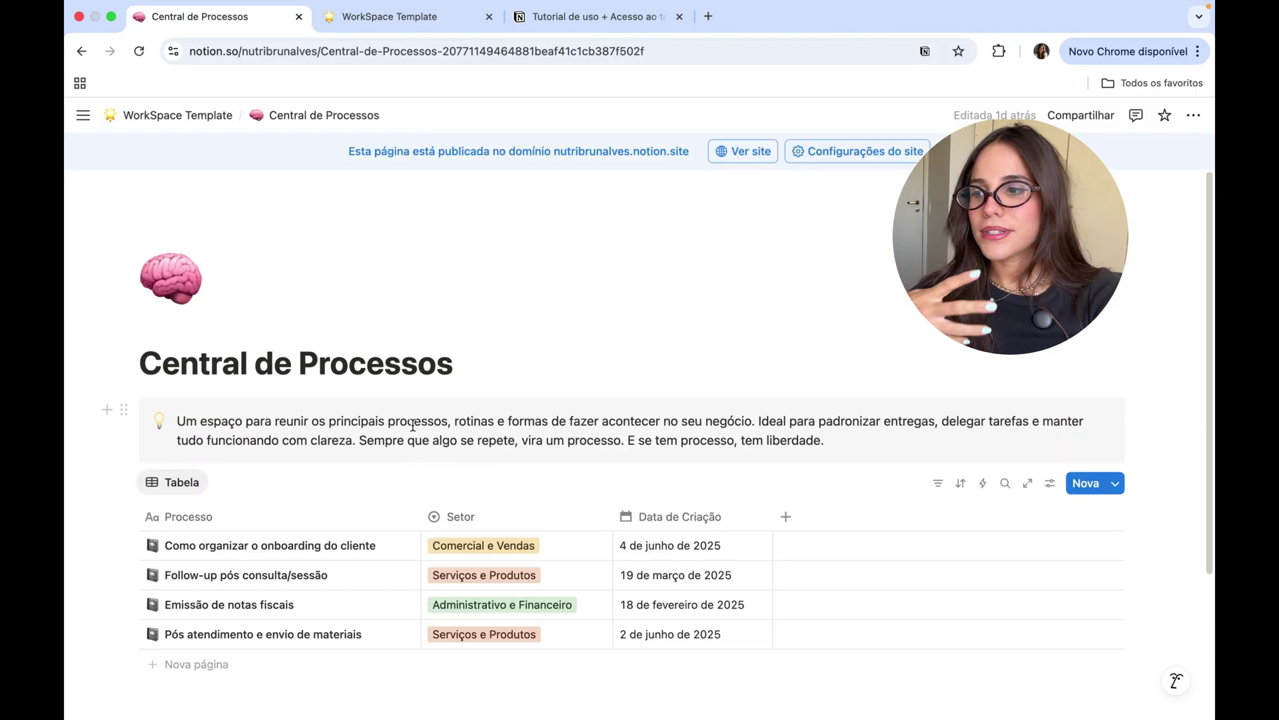
pyautogui.moveTo(293, 421); pyautogui.dragTo(966, 422)
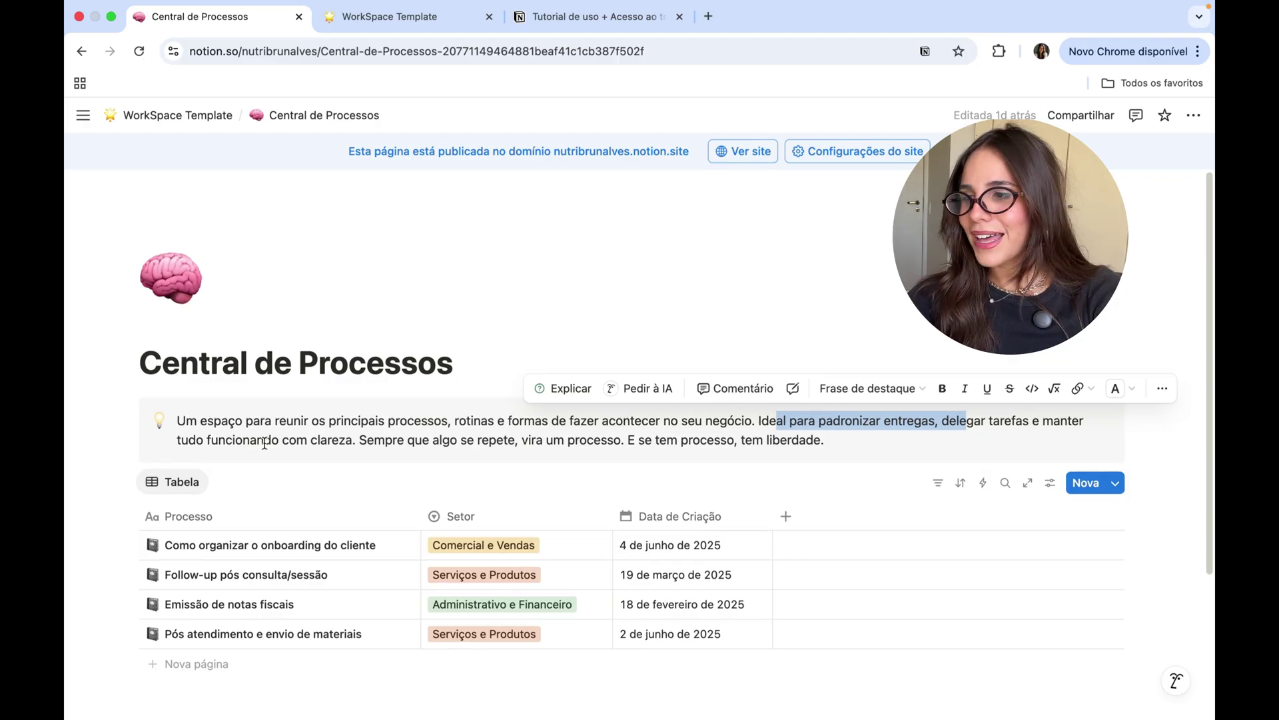
pyautogui.scroll(-3, 240, 373)
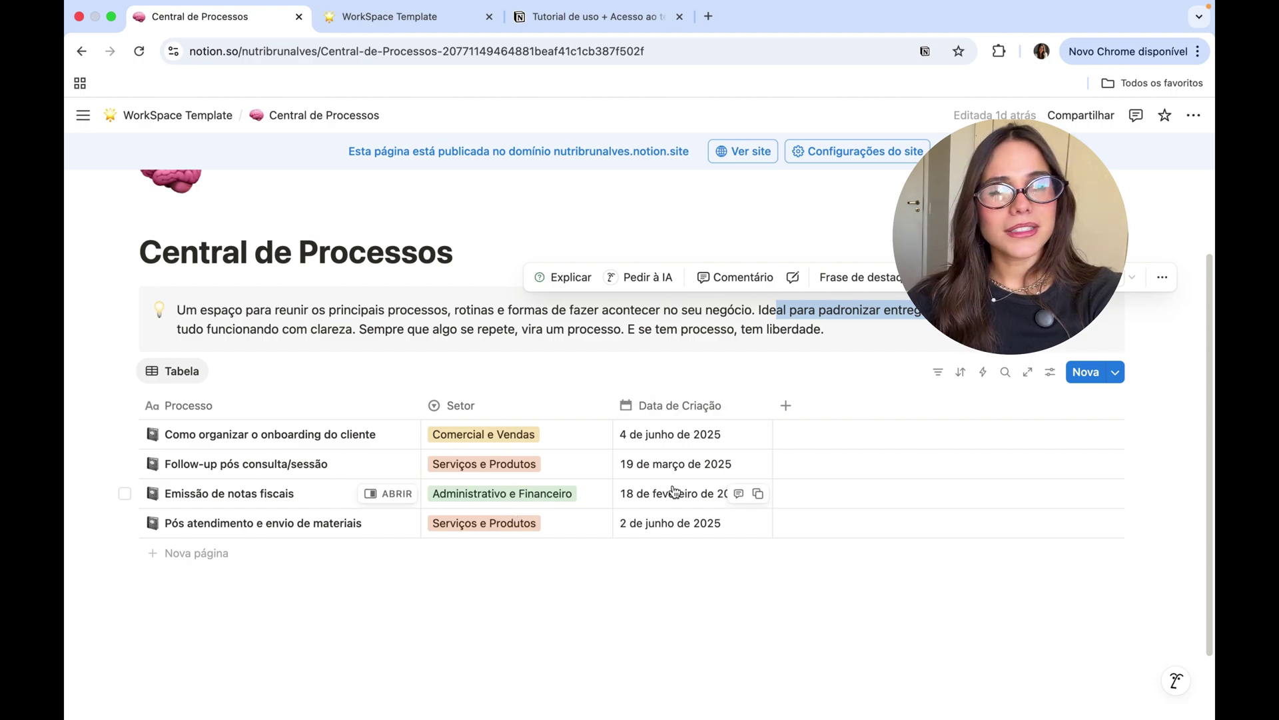
# Step: Open the Como organizar o onboarding do cliente process and examine its title, Objetivo, Passo a Passo and Materiais e Links sections
pyautogui.click(388, 434)
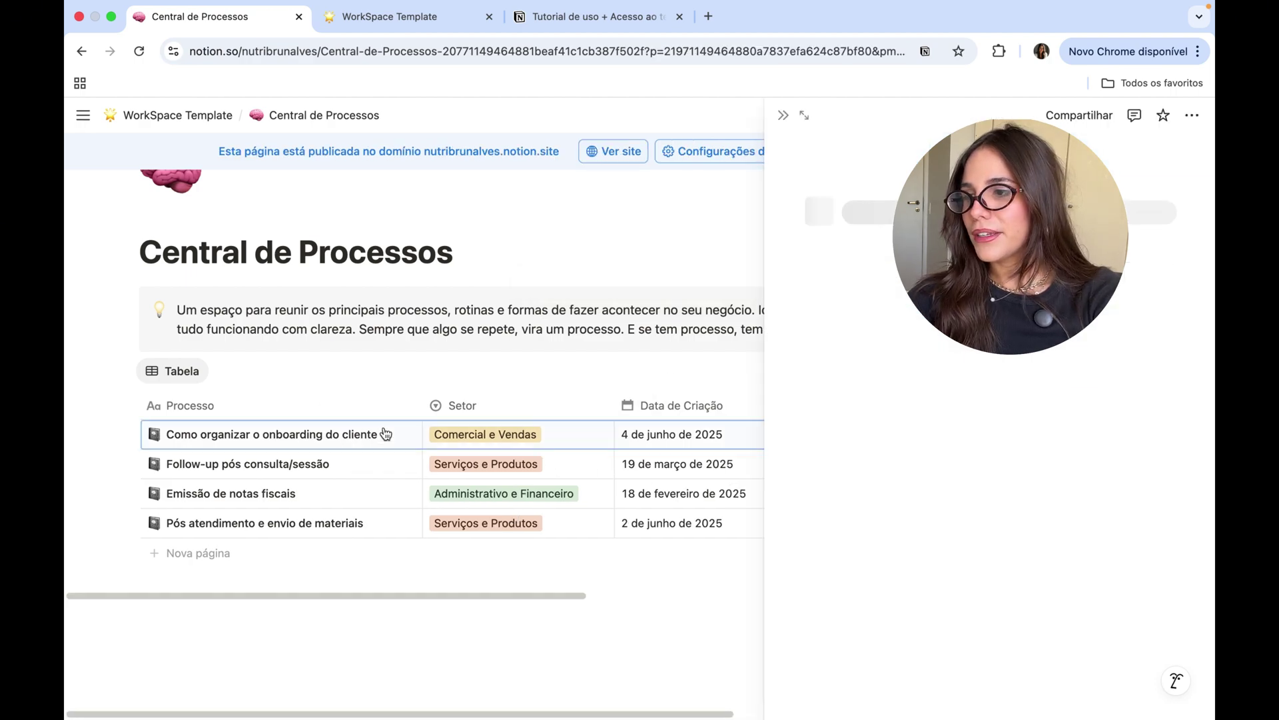
pyautogui.scroll(-2, 1055, 487)
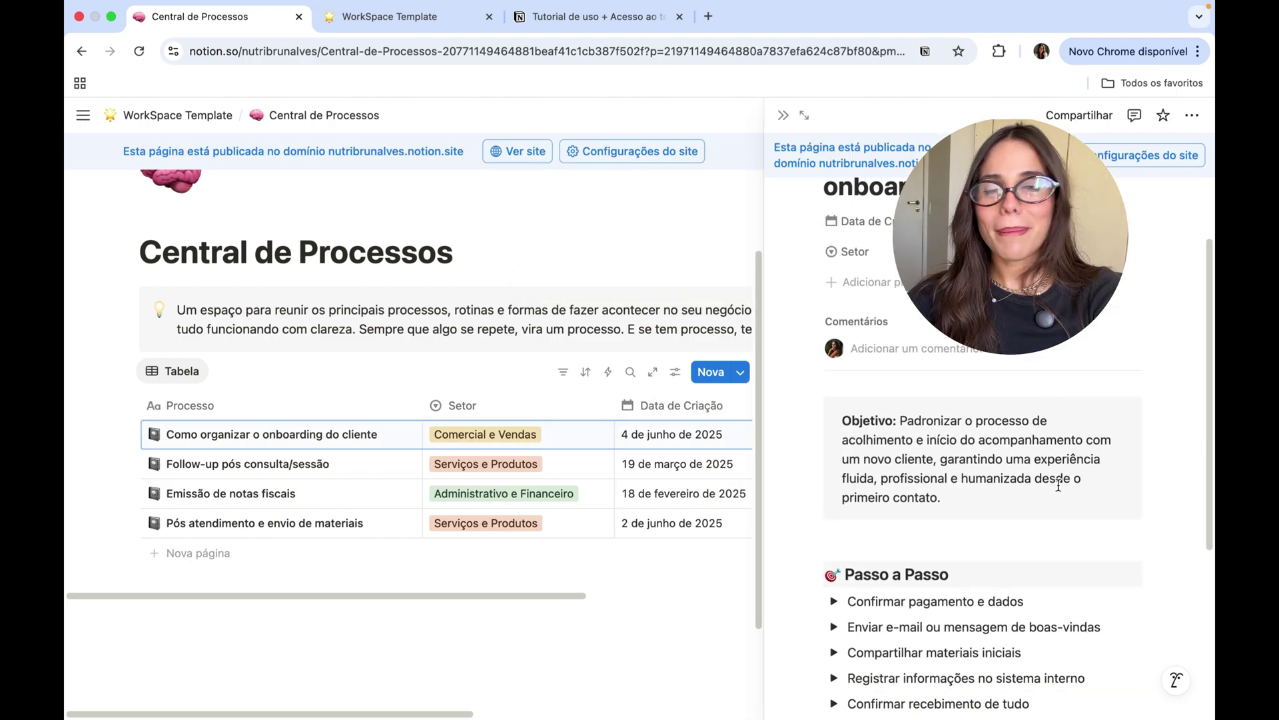
pyautogui.scroll(3, 1057, 481)
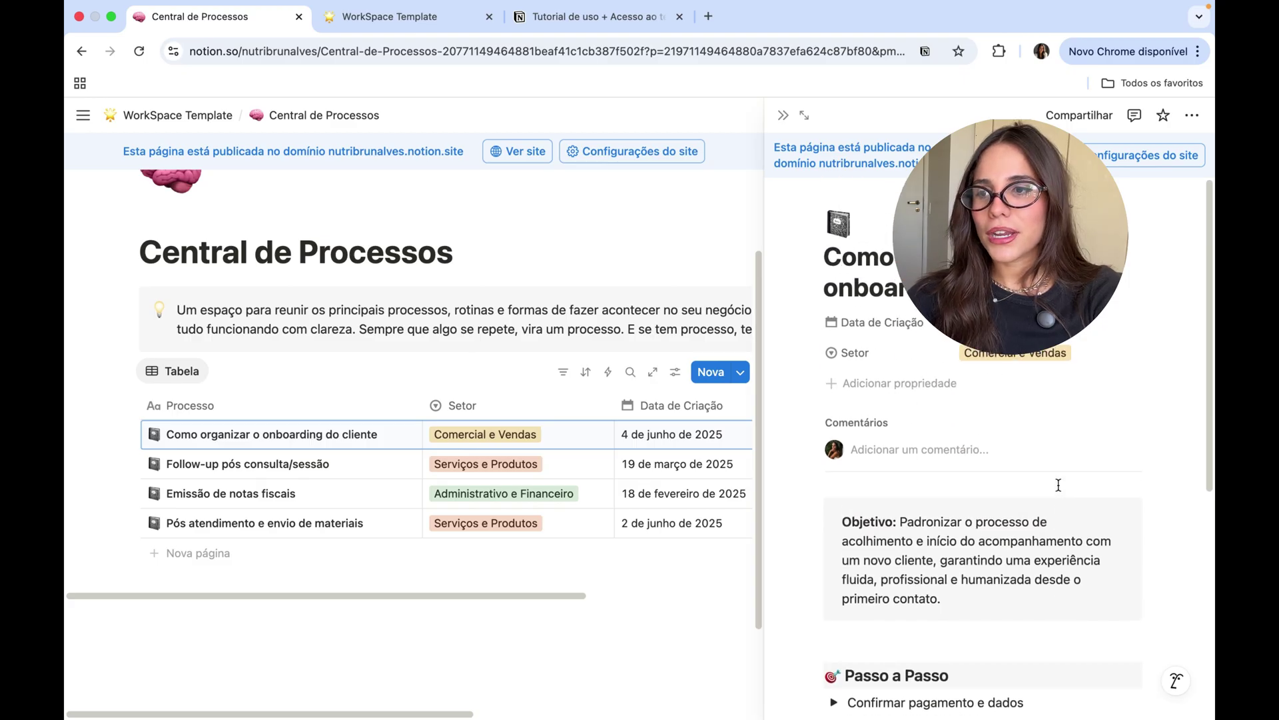
pyautogui.moveTo(827, 258); pyautogui.dragTo(947, 290)
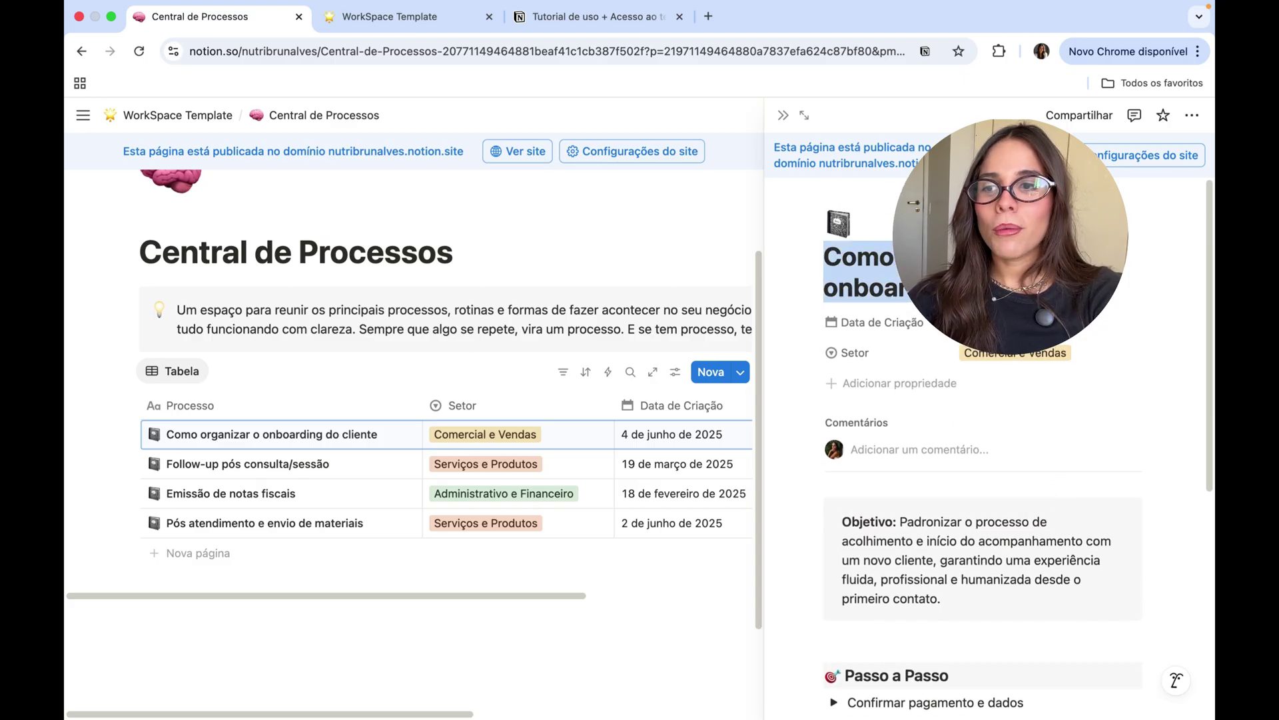
pyautogui.scroll(-4, 914, 504)
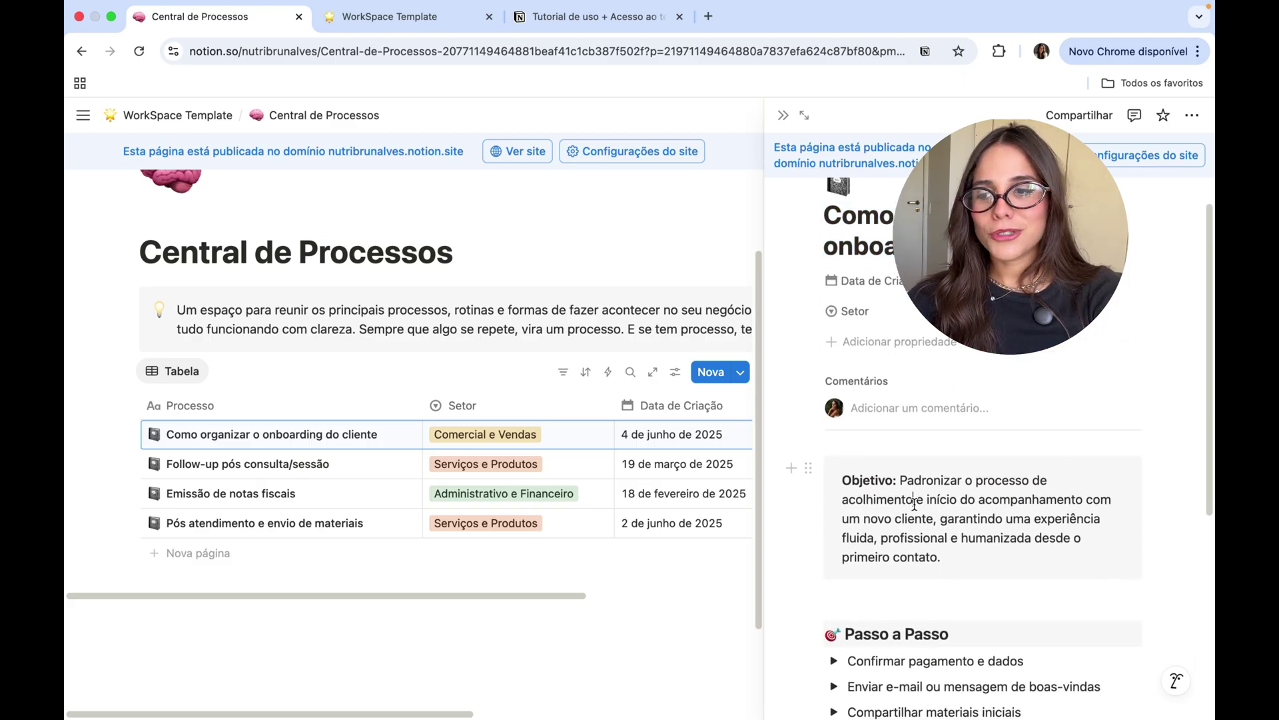
pyautogui.scroll(-3, 914, 504)
pyautogui.scroll(-2, 859, 506)
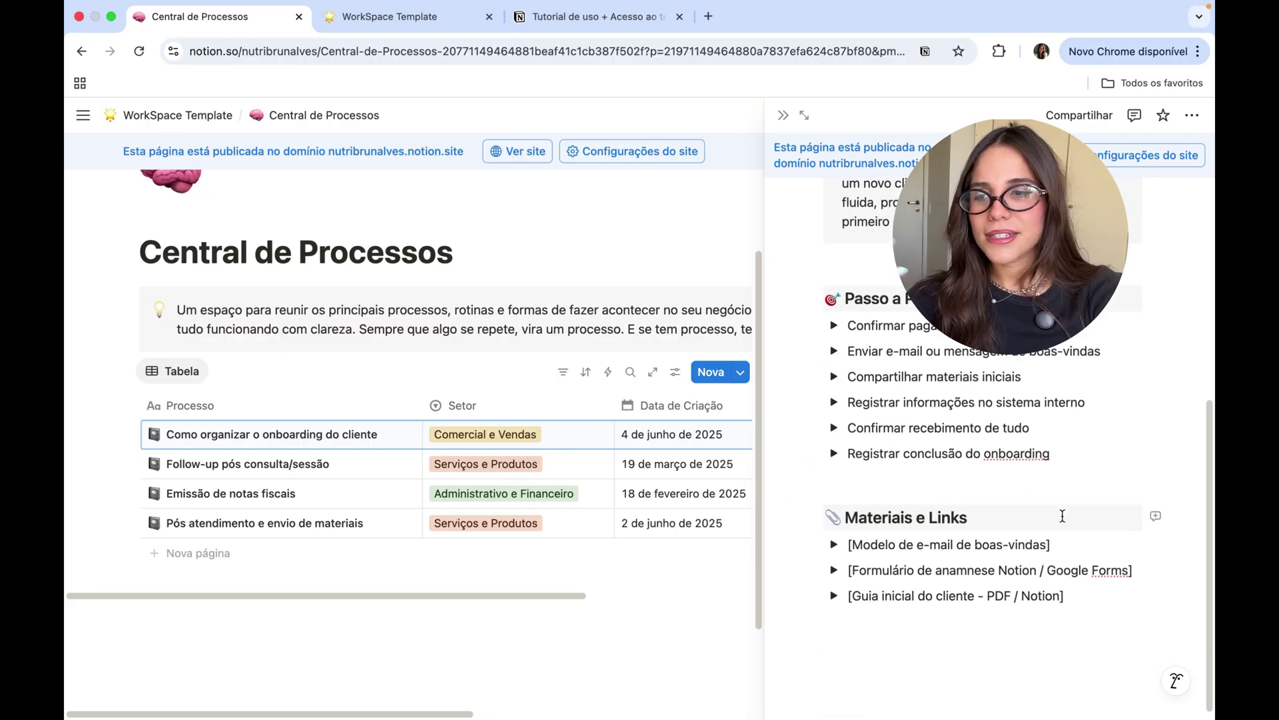
# Step: Close the onboarding process and add a page to the process table using the Modelo de Processo template
pyautogui.press('Escape')
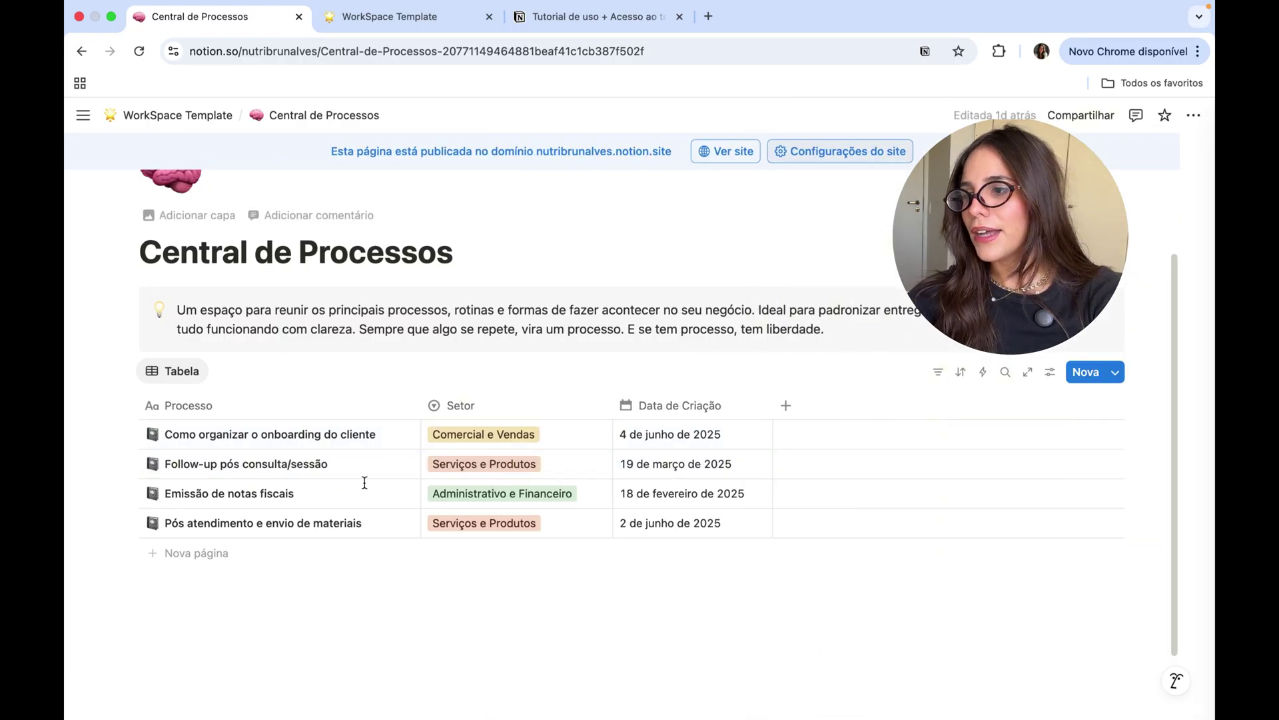
pyautogui.click(197, 553)
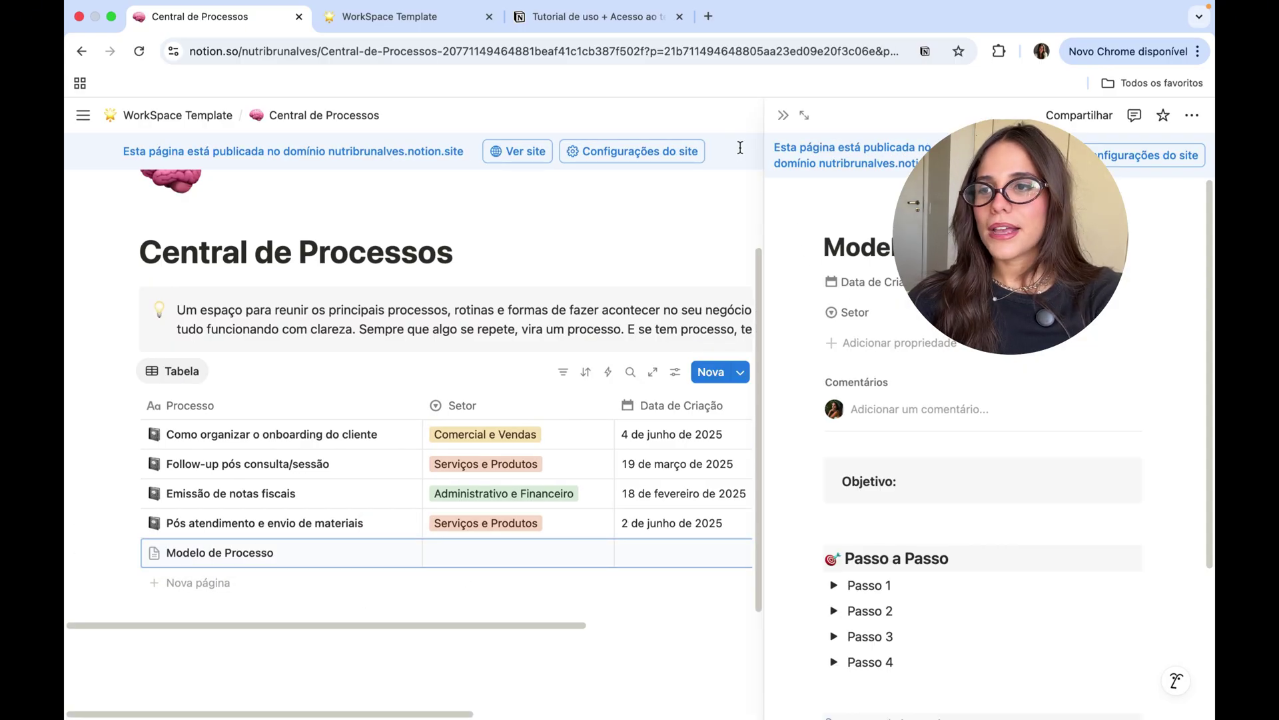
# Step: Open Mapa da Marca from WorkSpace Template and examine its description and the cards in Visualização em quadro
pyautogui.click(177, 115)
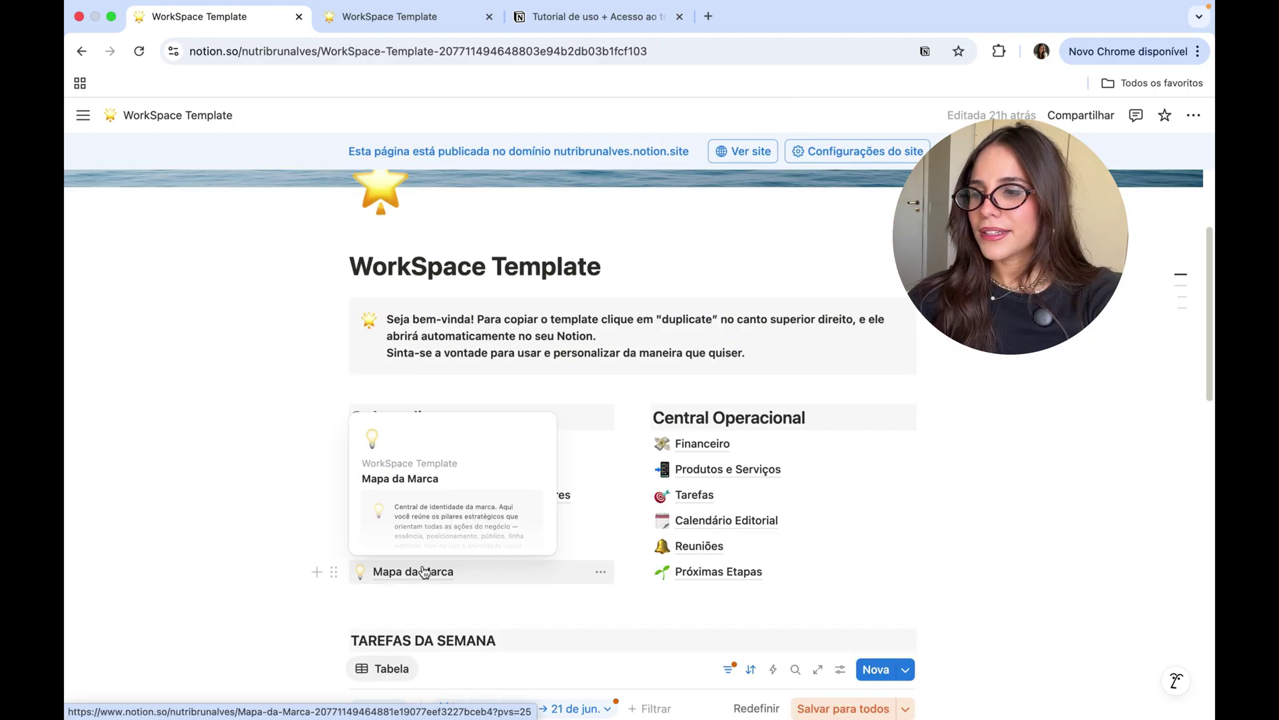
pyautogui.click(424, 573)
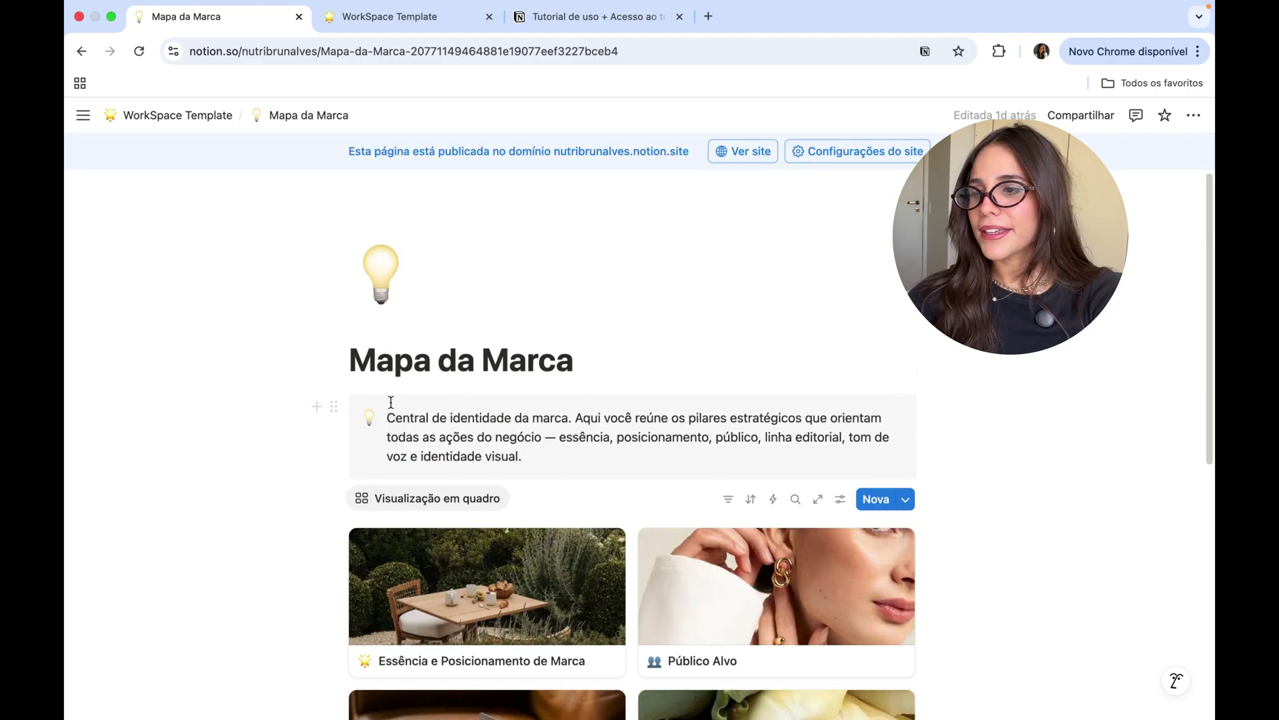
pyautogui.moveTo(390, 413); pyautogui.dragTo(573, 418)
pyautogui.click(722, 418)
pyautogui.scroll(-1, 633, 425)
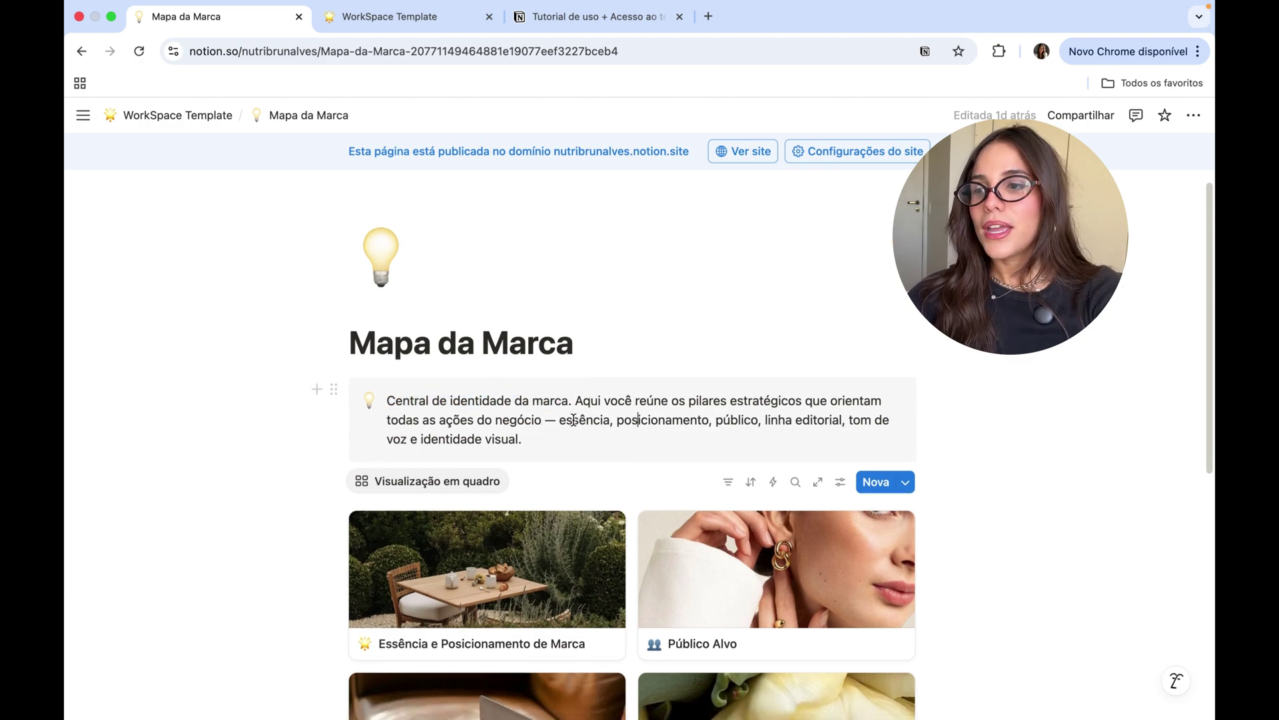
pyautogui.scroll(-3, 1080, 398)
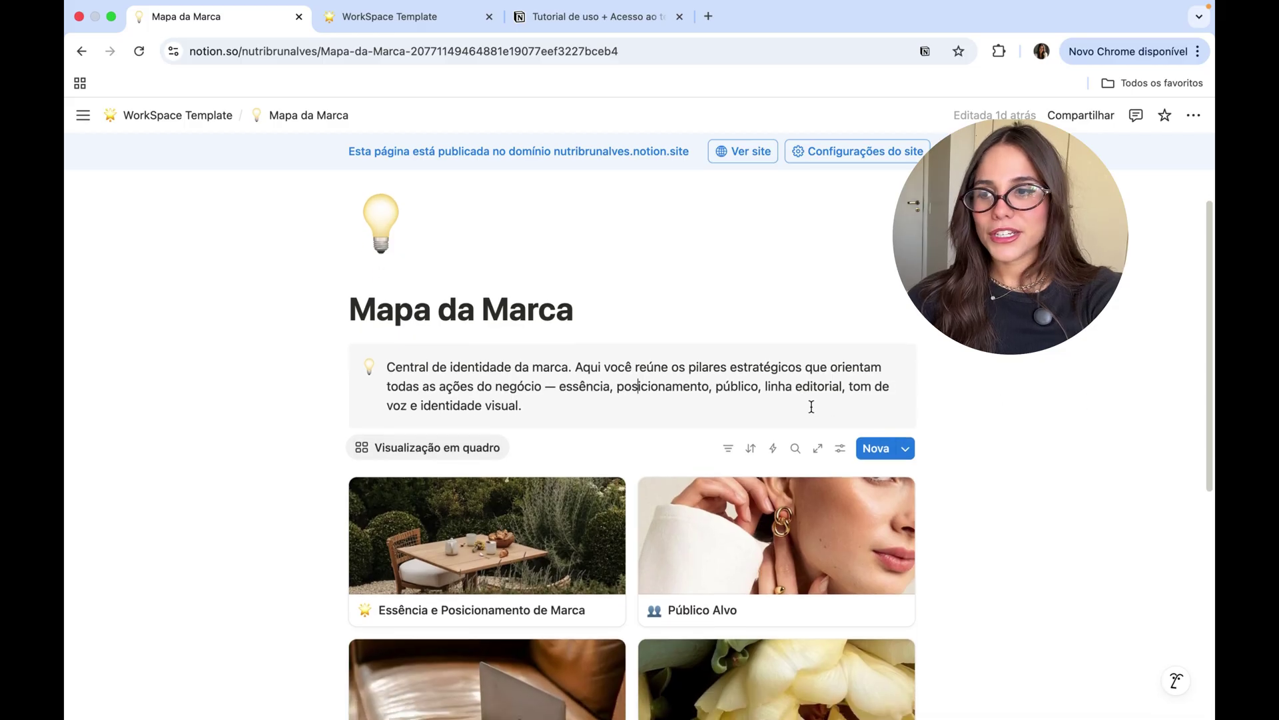
pyautogui.scroll(-3, 420, 465)
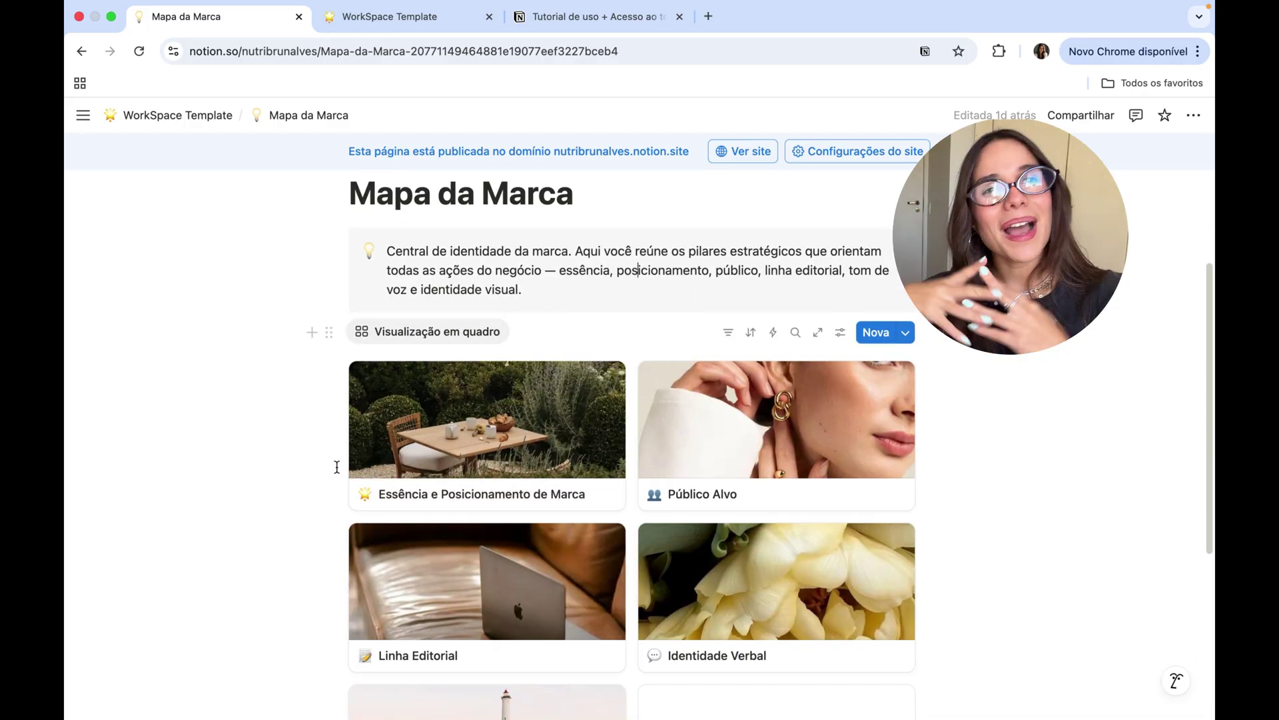
# Step: Open the Essência e Posicionamento de Marca card, examine its sections from BRANDSTORY to BANDEIRAS E CRENÇAS INEGOCIÁVEIS, and close it
pyautogui.click(479, 470)
pyautogui.scroll(-5, 697, 488)
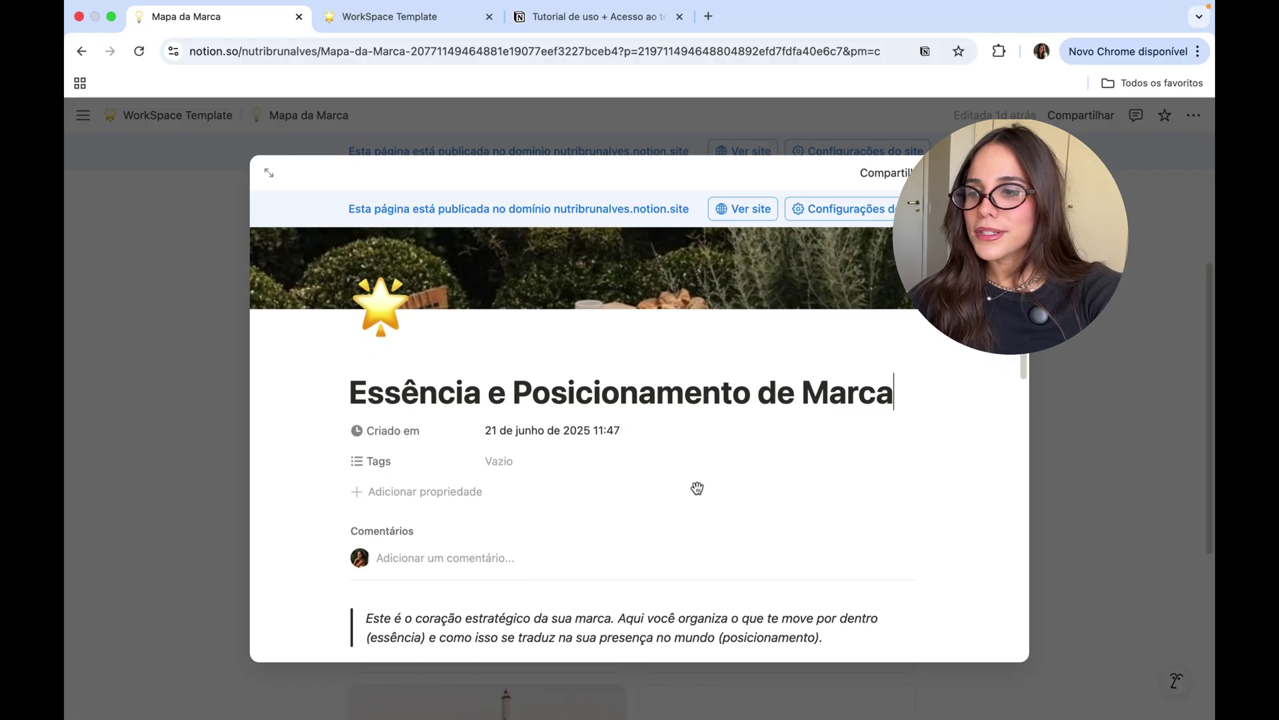
pyautogui.scroll(5, 697, 488)
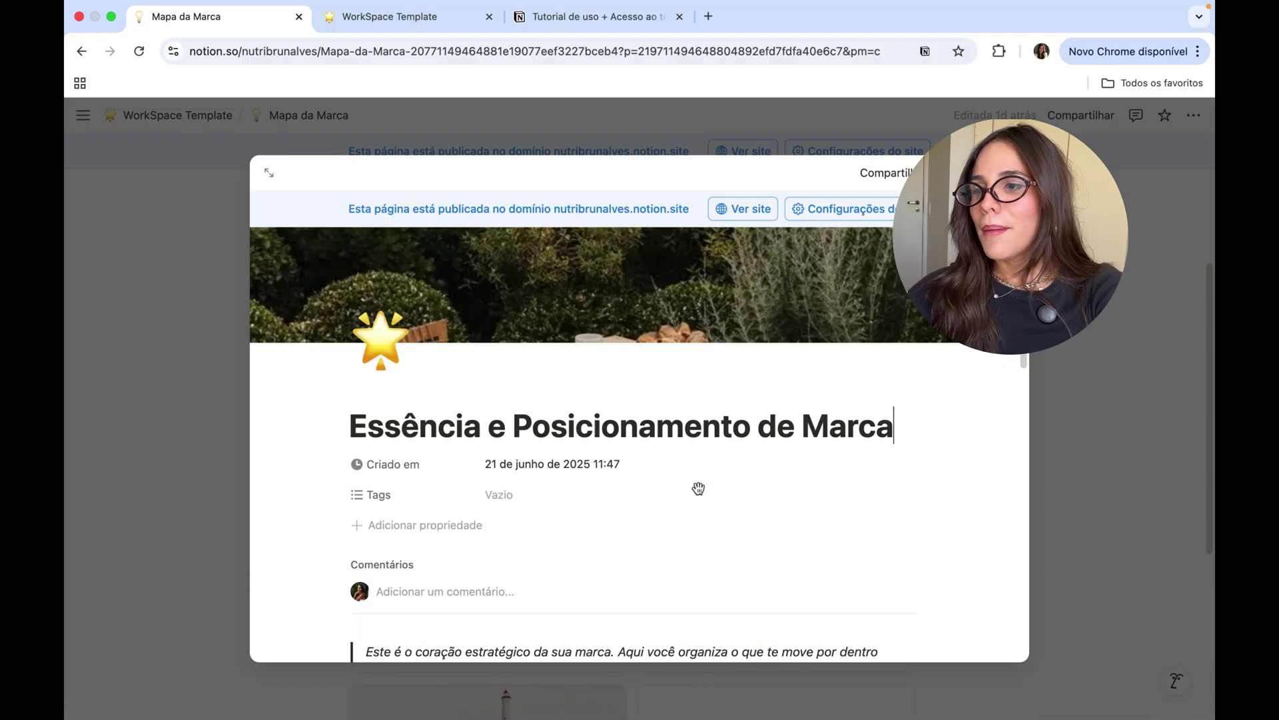
pyautogui.click(1062, 430)
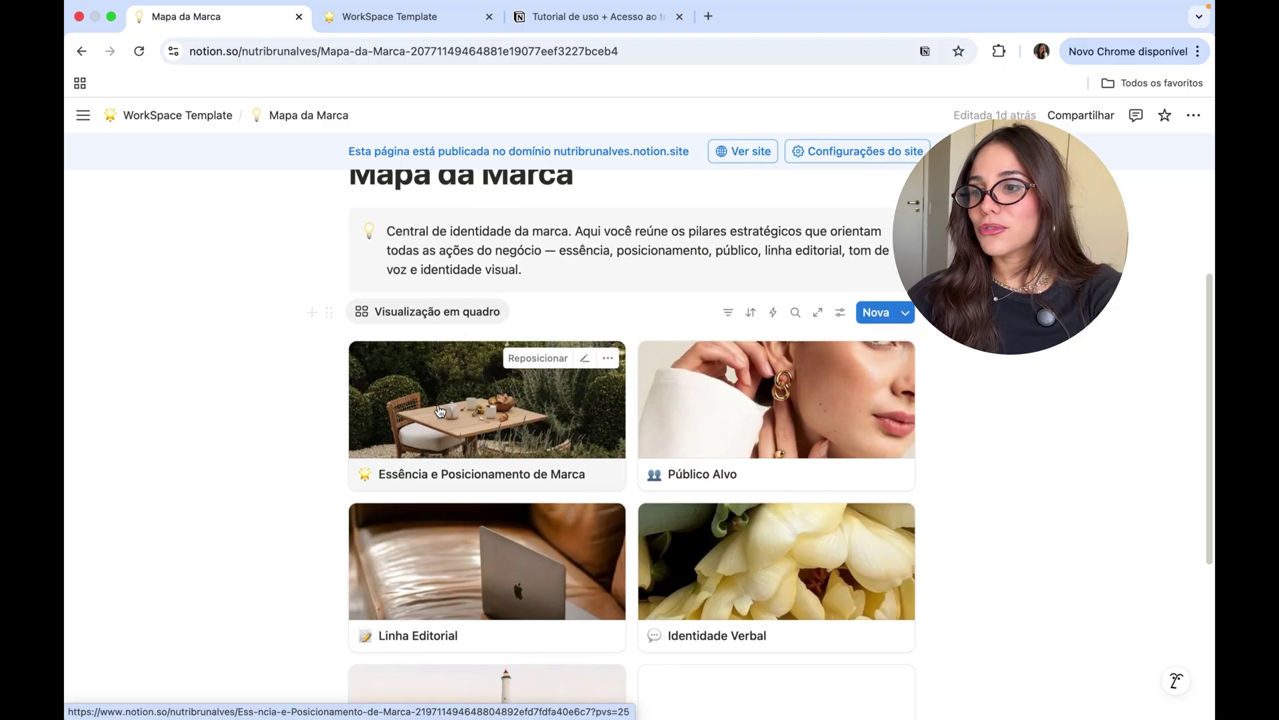
pyautogui.click(432, 440)
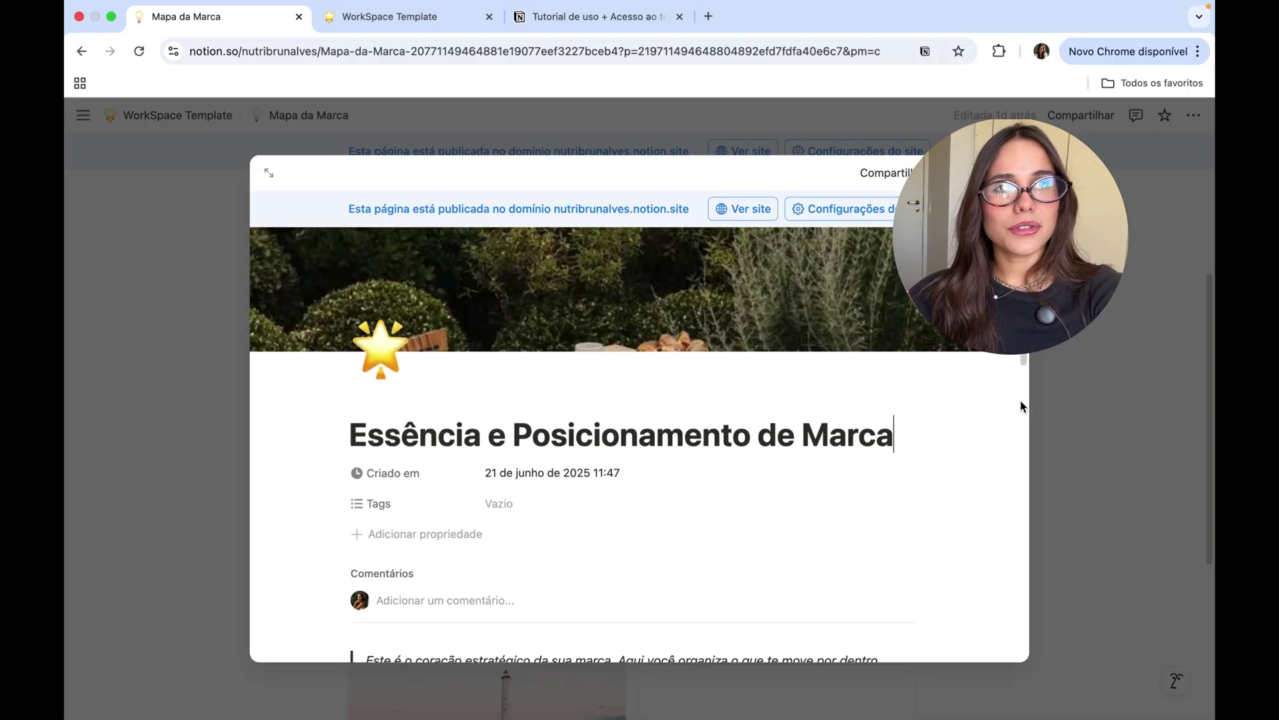
pyautogui.scroll(-5, 813, 467)
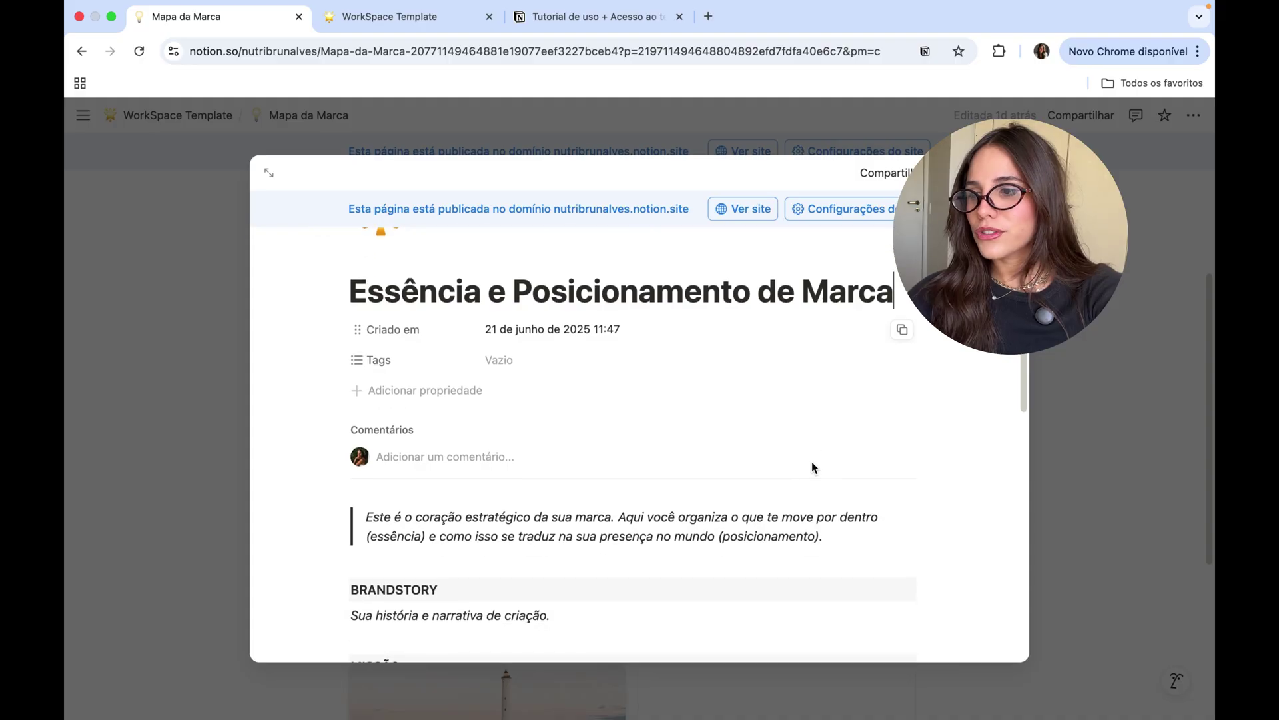
pyautogui.scroll(-10, 406, 490)
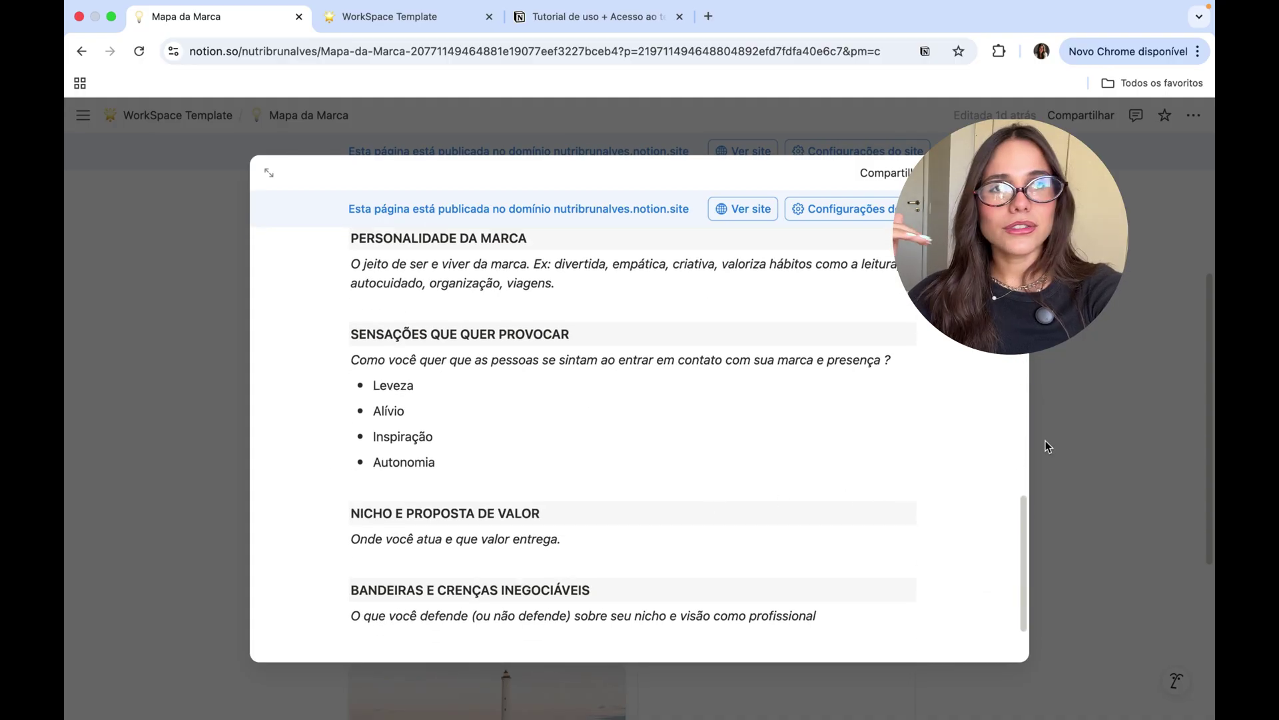
pyautogui.click(1137, 400)
# Step: Open the Público Alvo card, examine its audience profile sections, and close it to view the remaining Mapa da Marca cards
pyautogui.click(740, 423)
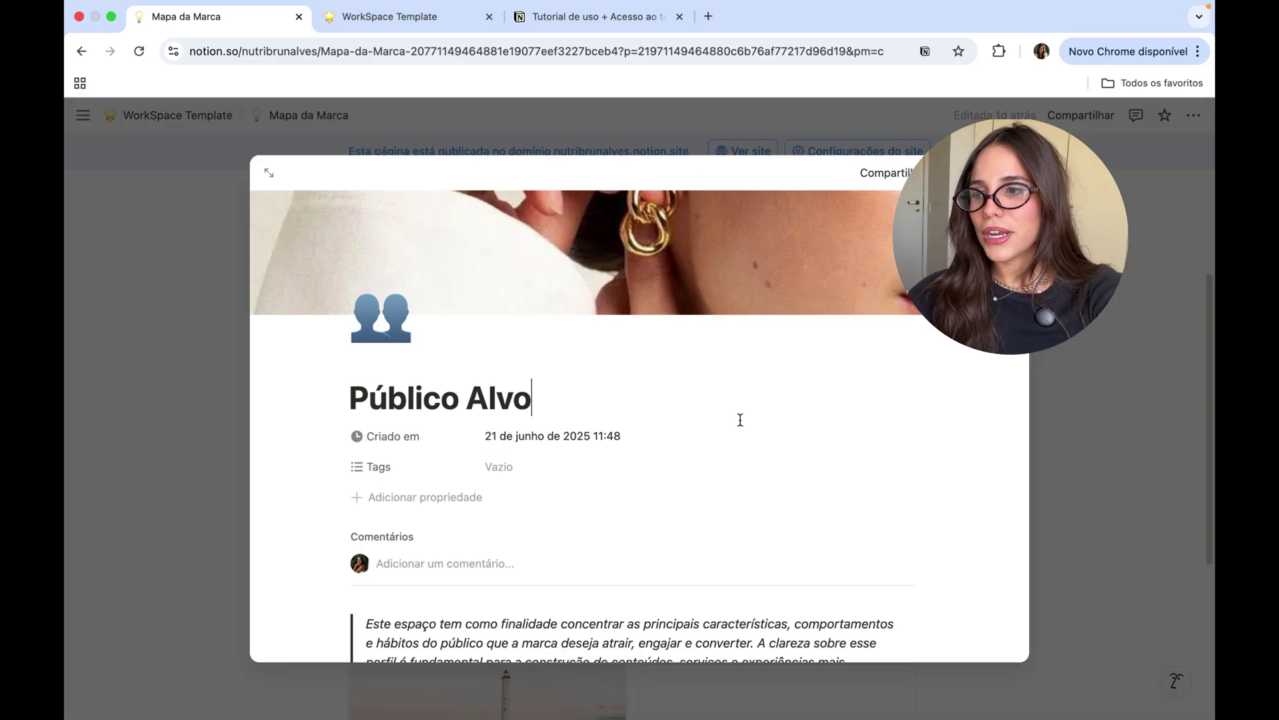
pyautogui.click(1146, 453)
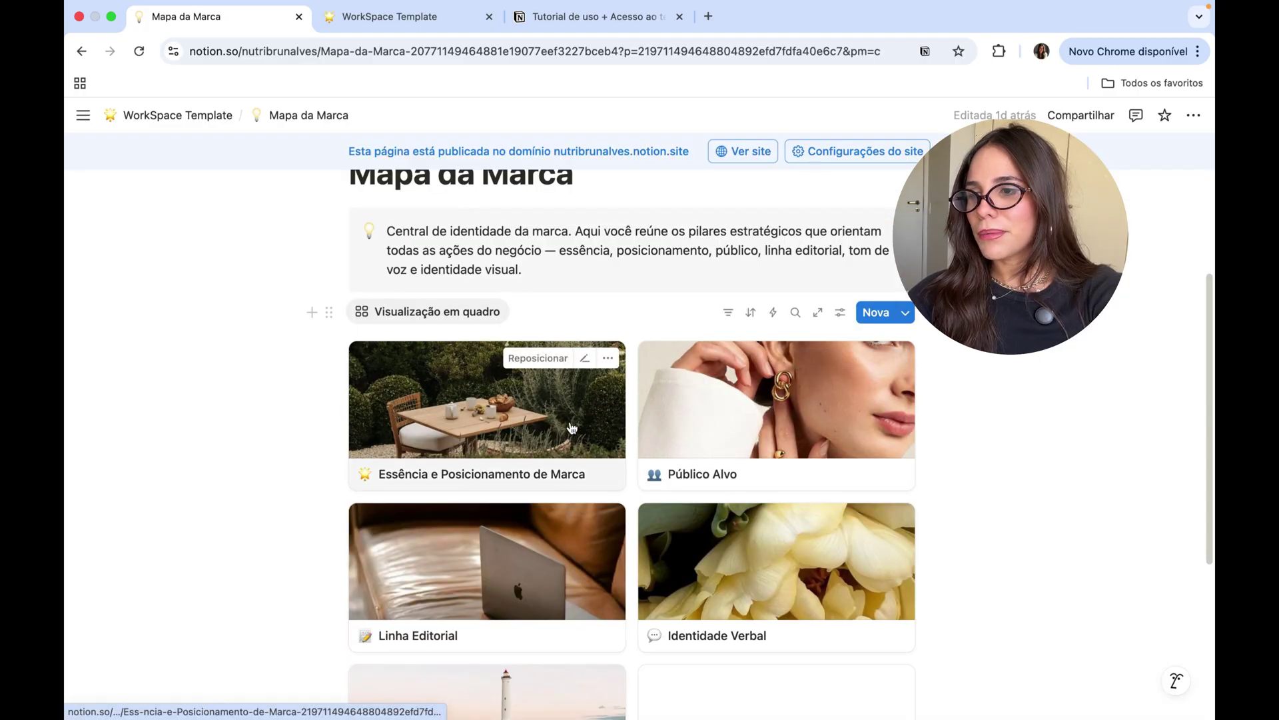
pyautogui.click(486, 427)
pyautogui.click(1089, 421)
pyautogui.click(740, 422)
pyautogui.scroll(-10, 899, 482)
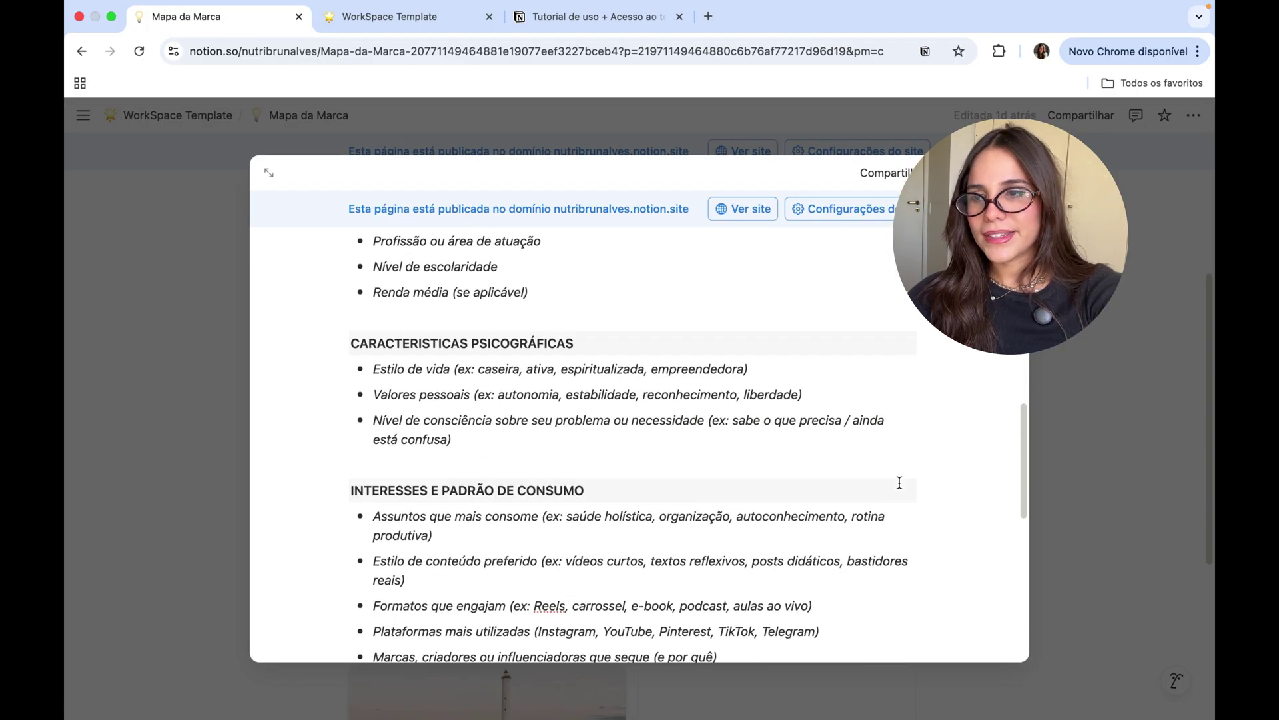
pyautogui.scroll(-3, 899, 482)
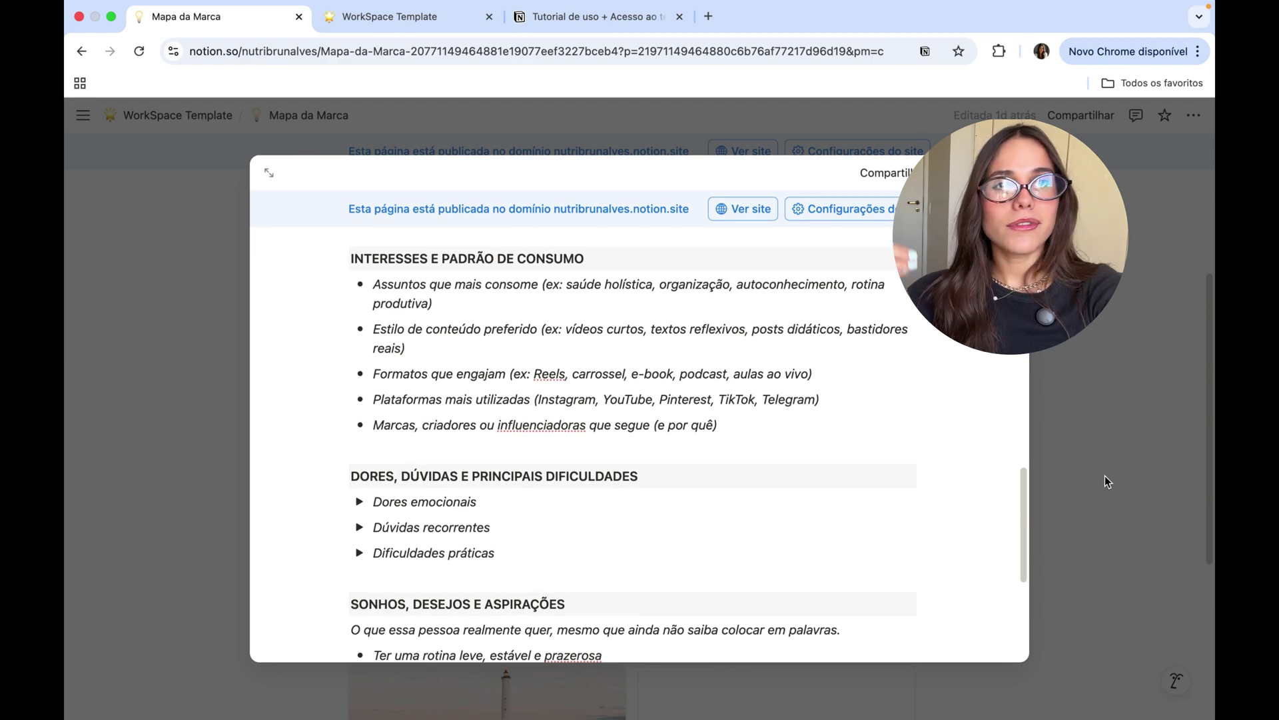
pyautogui.click(1105, 477)
pyautogui.scroll(-5, 883, 467)
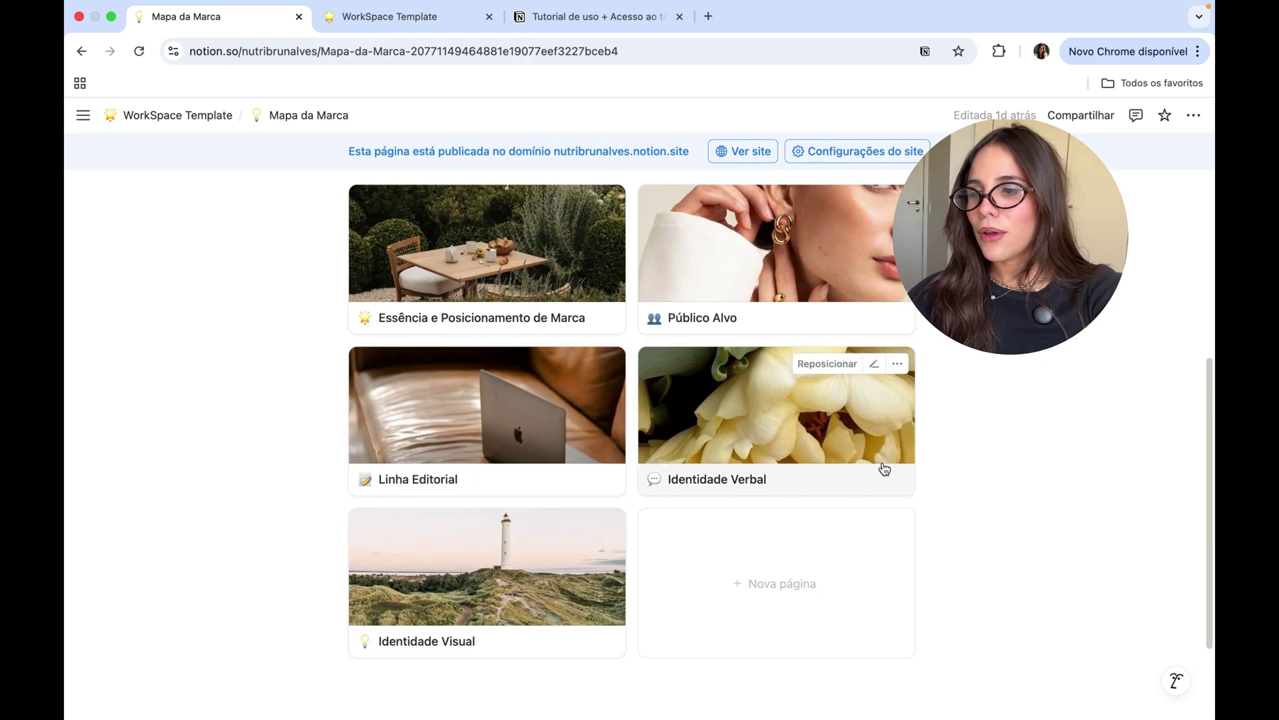
# Step: Return to WorkSpace Template and open the Financeiro page under Central Operacional
pyautogui.press('super+bracketleft')
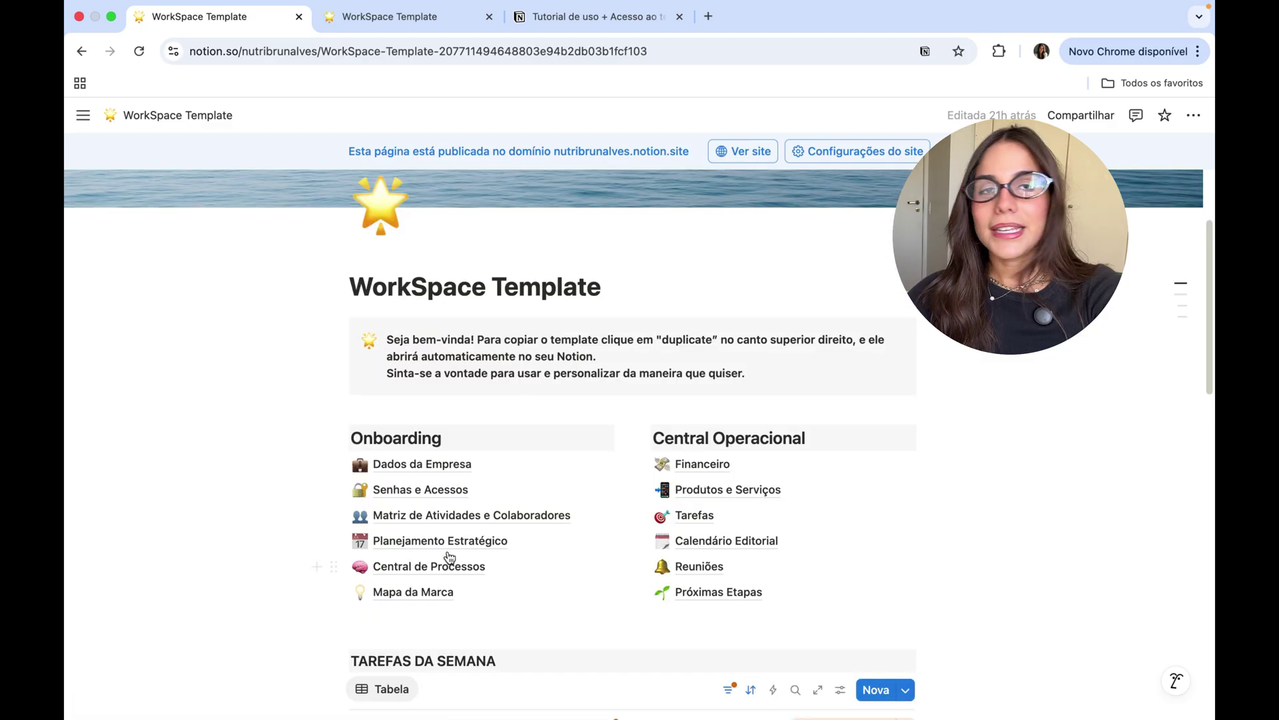
pyautogui.moveTo(483, 493)
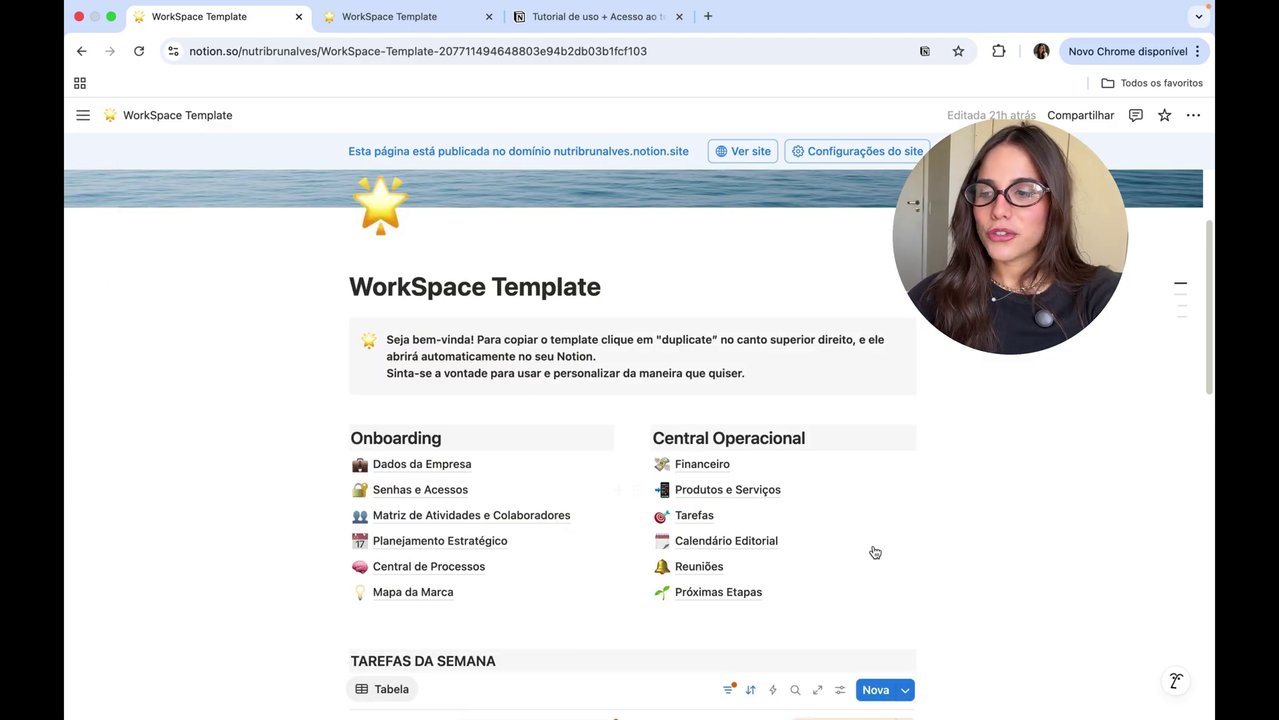
pyautogui.scroll(-3, 971, 436)
pyautogui.scroll(2, 984, 403)
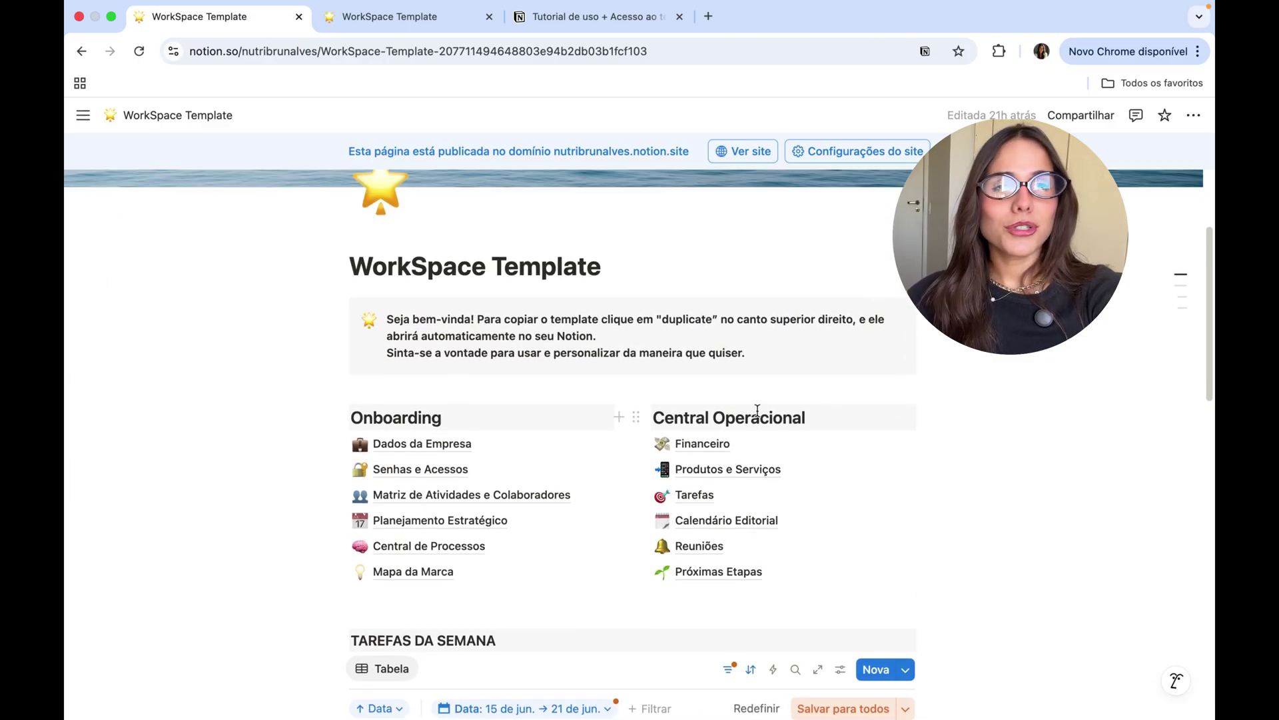
pyautogui.moveTo(718, 446)
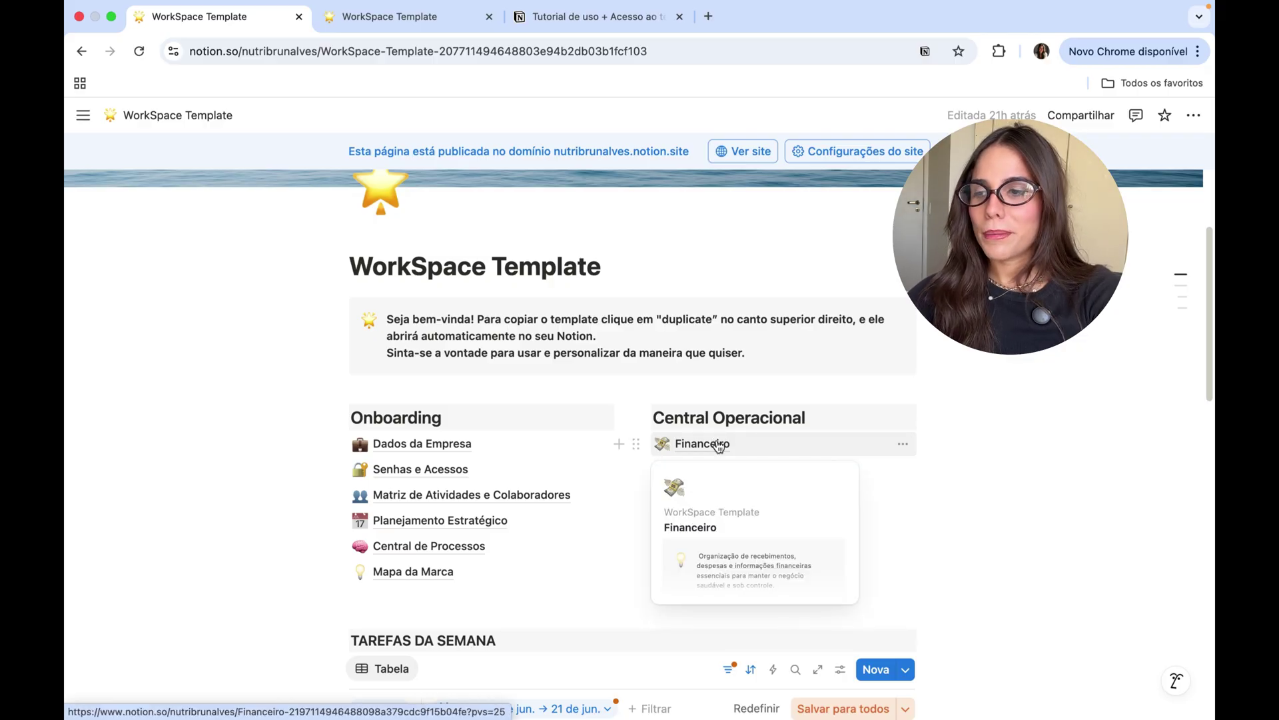
pyautogui.click(718, 445)
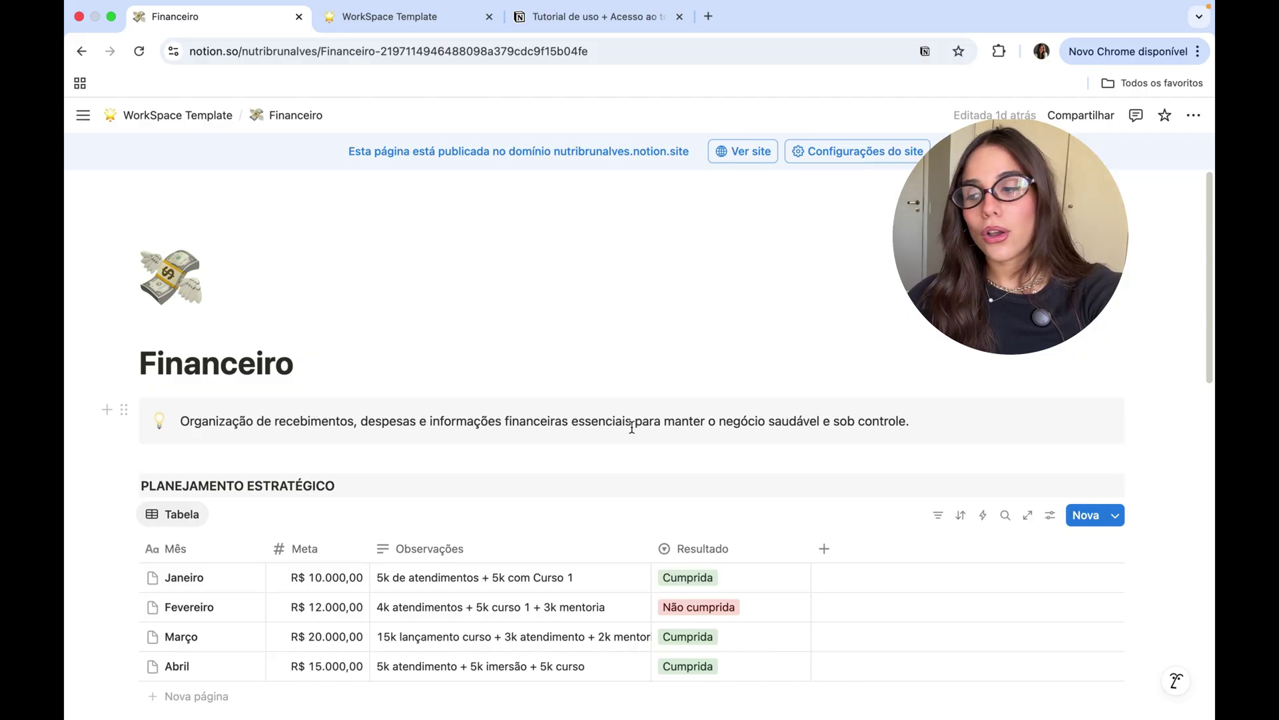
# Step: Look through the PLANEJAMENTO ESTRATÉGICO, ORÇAMENTO MENSAL and PAINEL FINANCEIRO tables on the Financeiro page
pyautogui.scroll(-7, 632, 427)
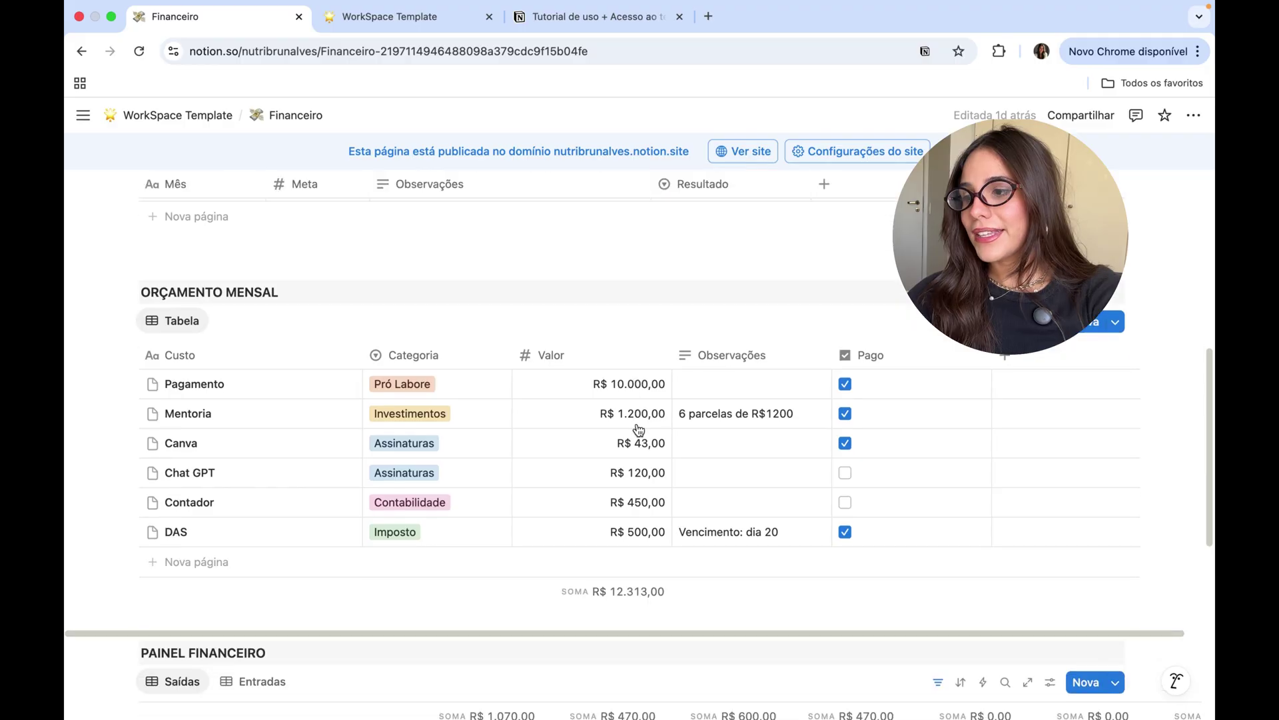
pyautogui.scroll(-7, 638, 430)
pyautogui.scroll(8, 639, 430)
pyautogui.scroll(-2, 637, 424)
pyautogui.scroll(8, 731, 486)
pyautogui.scroll(-2, 726, 477)
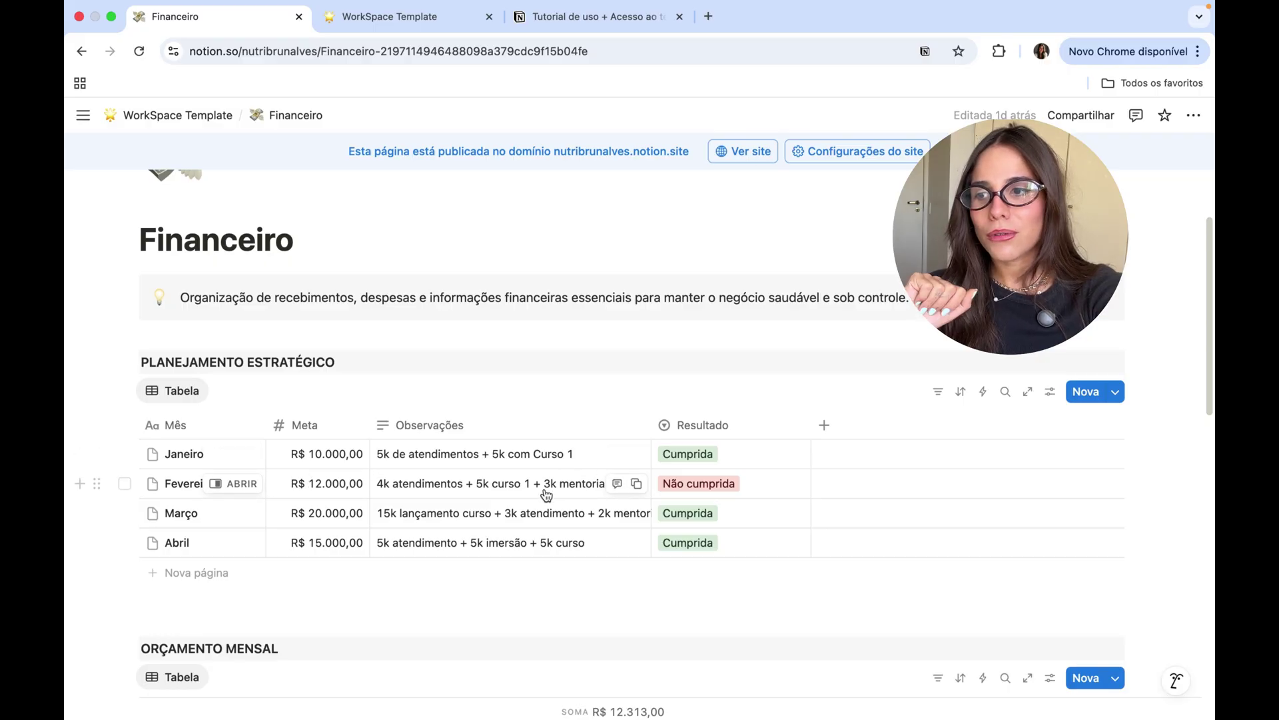
# Step: Select January's Resultado cell in the PLANEJAMENTO ESTRATÉGICO table and add a blank row below Abril
pyautogui.click(728, 457)
pyautogui.scroll(-1, 715, 459)
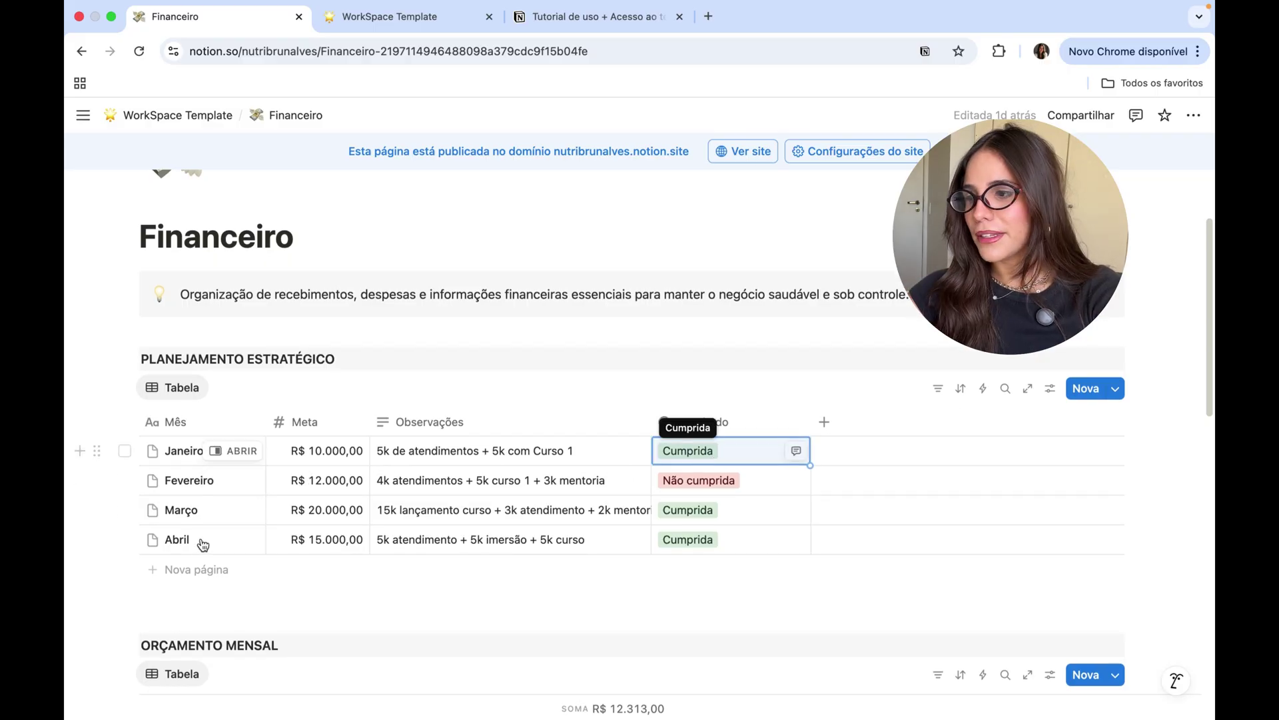
pyautogui.click(188, 574)
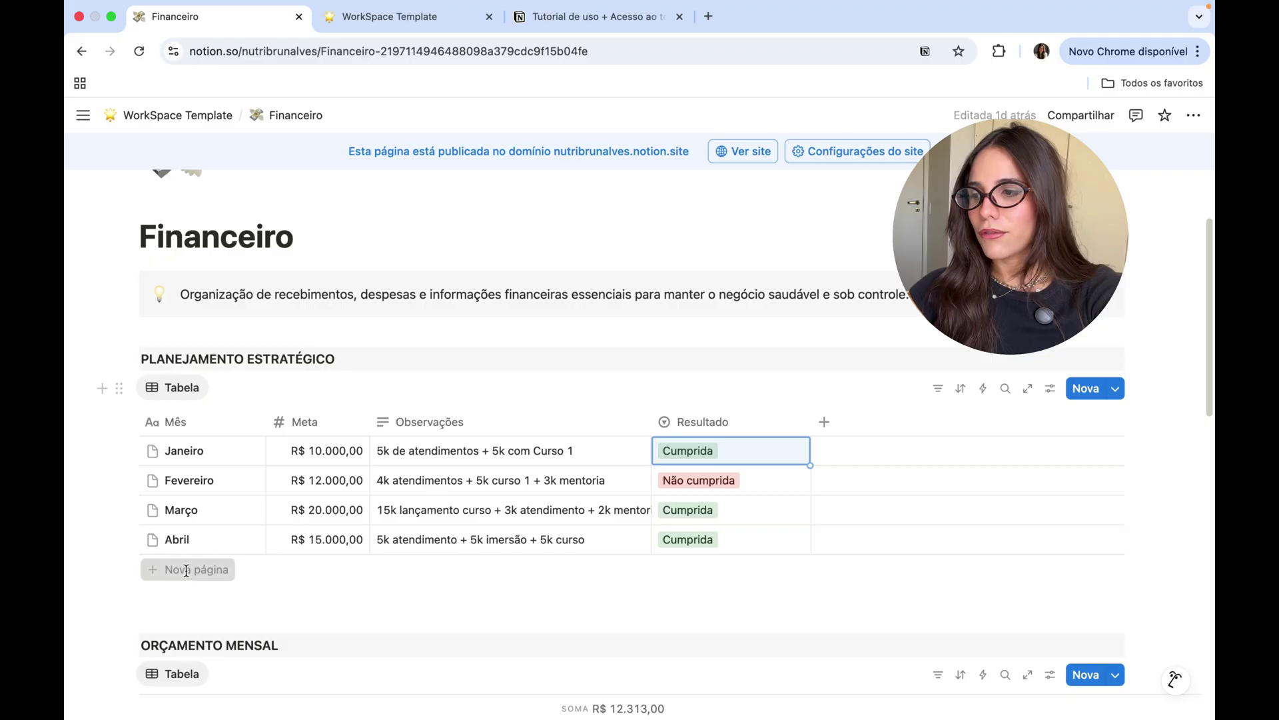
pyautogui.scroll(-3, 363, 540)
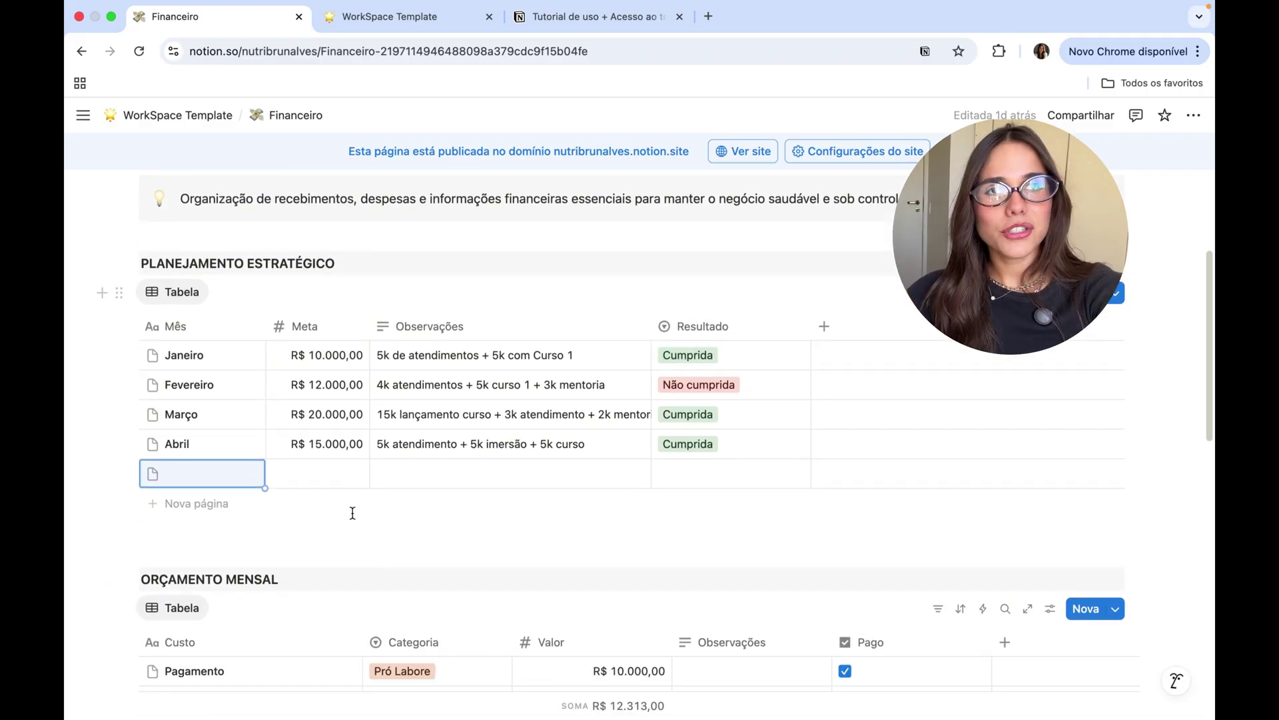
# Step: Examine the ORÇAMENTO MENSAL table and view the Categoria options for Pagamento without changing the selection
pyautogui.scroll(-6, 352, 513)
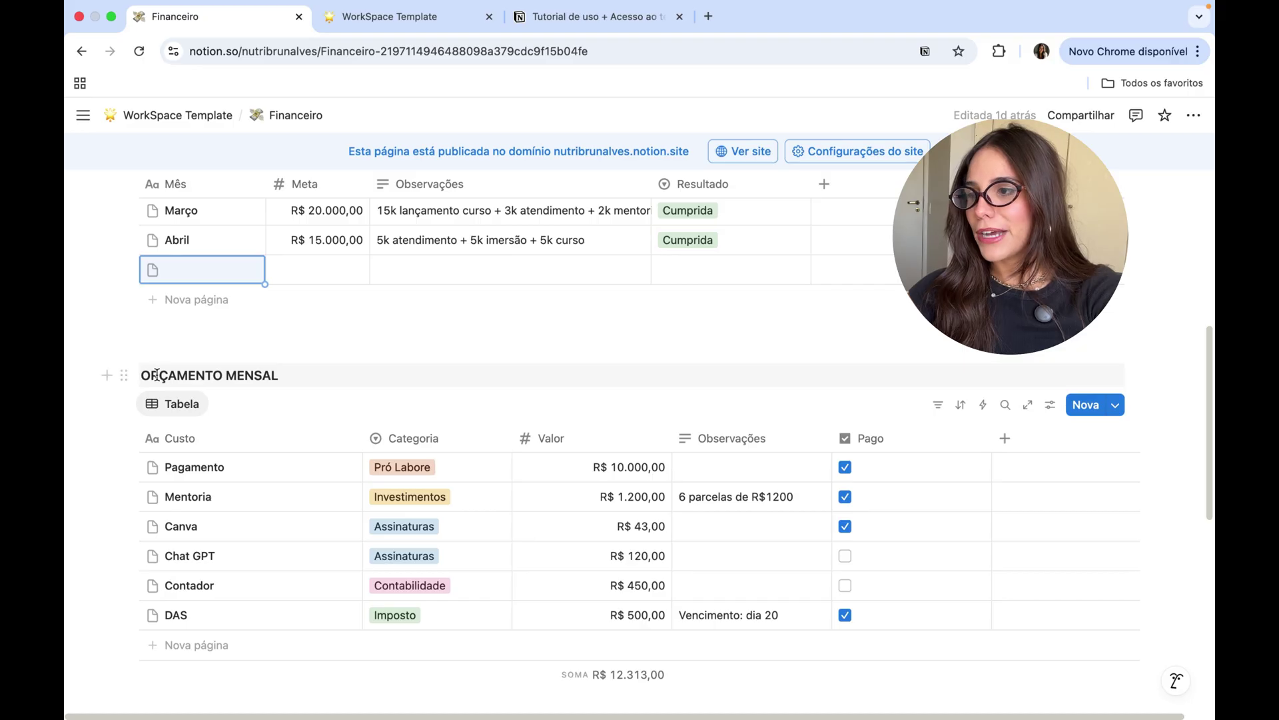
pyautogui.scroll(-1, 246, 395)
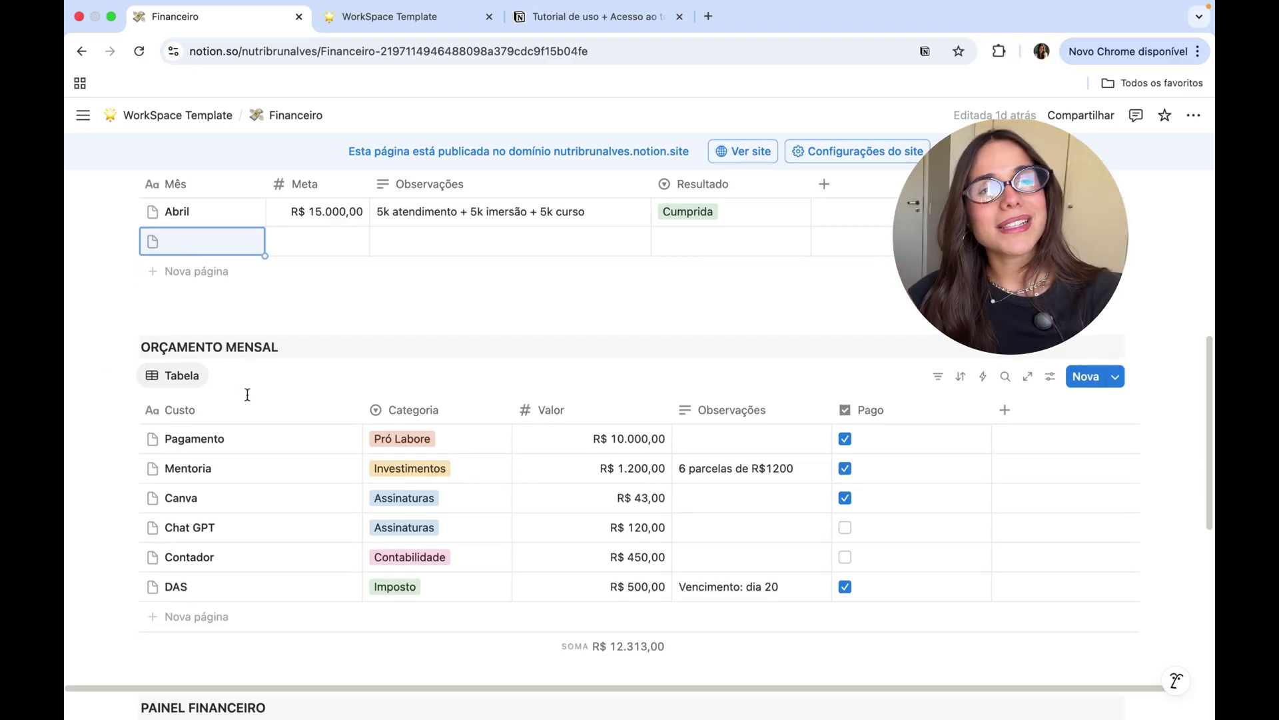
pyautogui.scroll(-1, 247, 395)
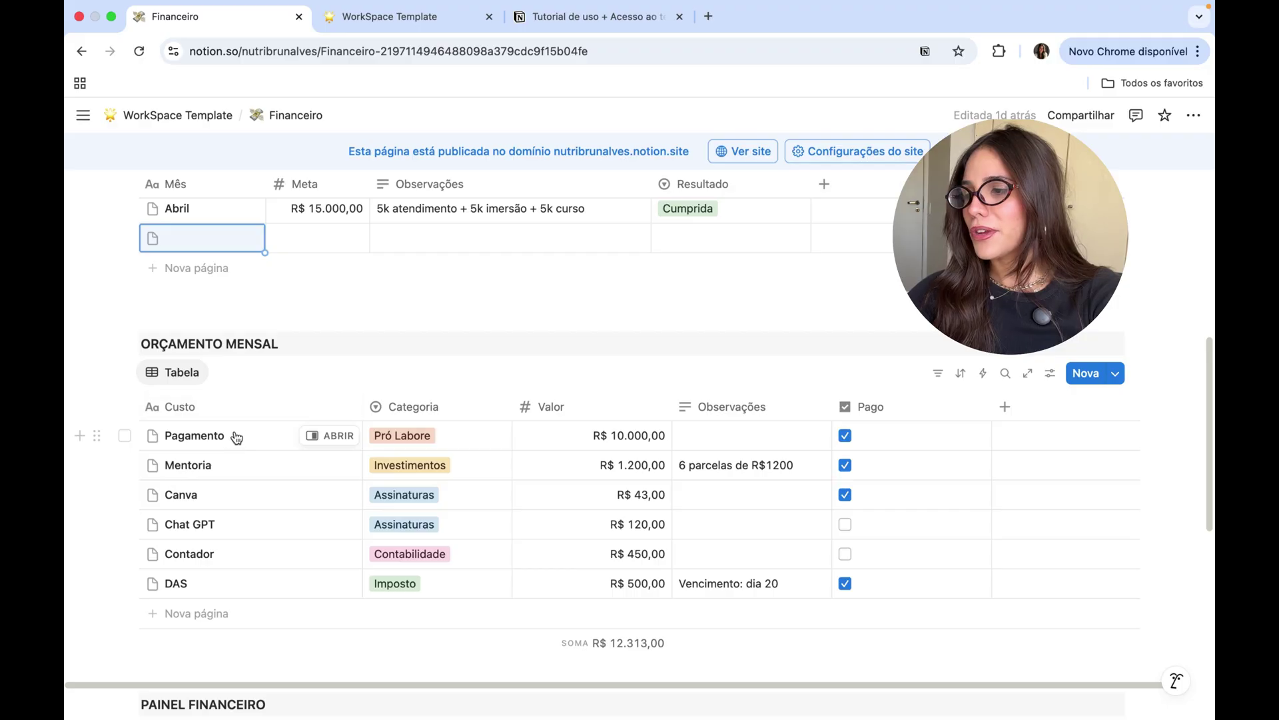
pyautogui.click(459, 437)
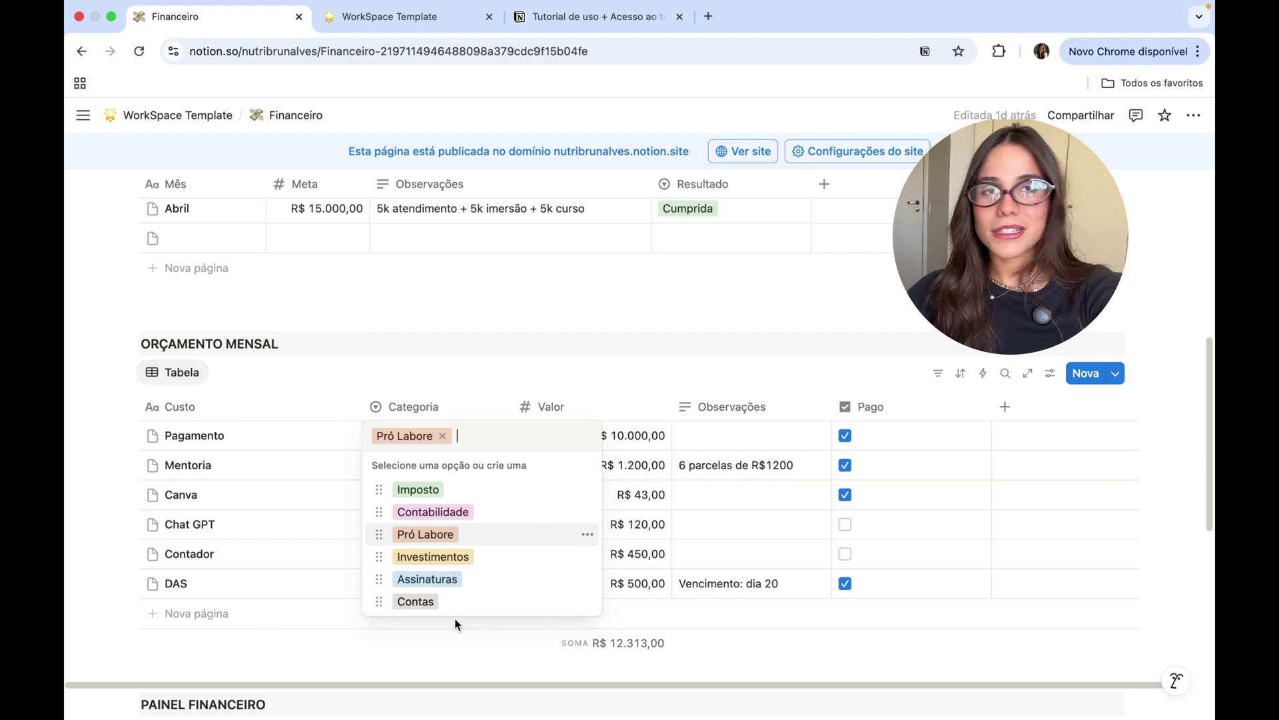
pyautogui.click(453, 387)
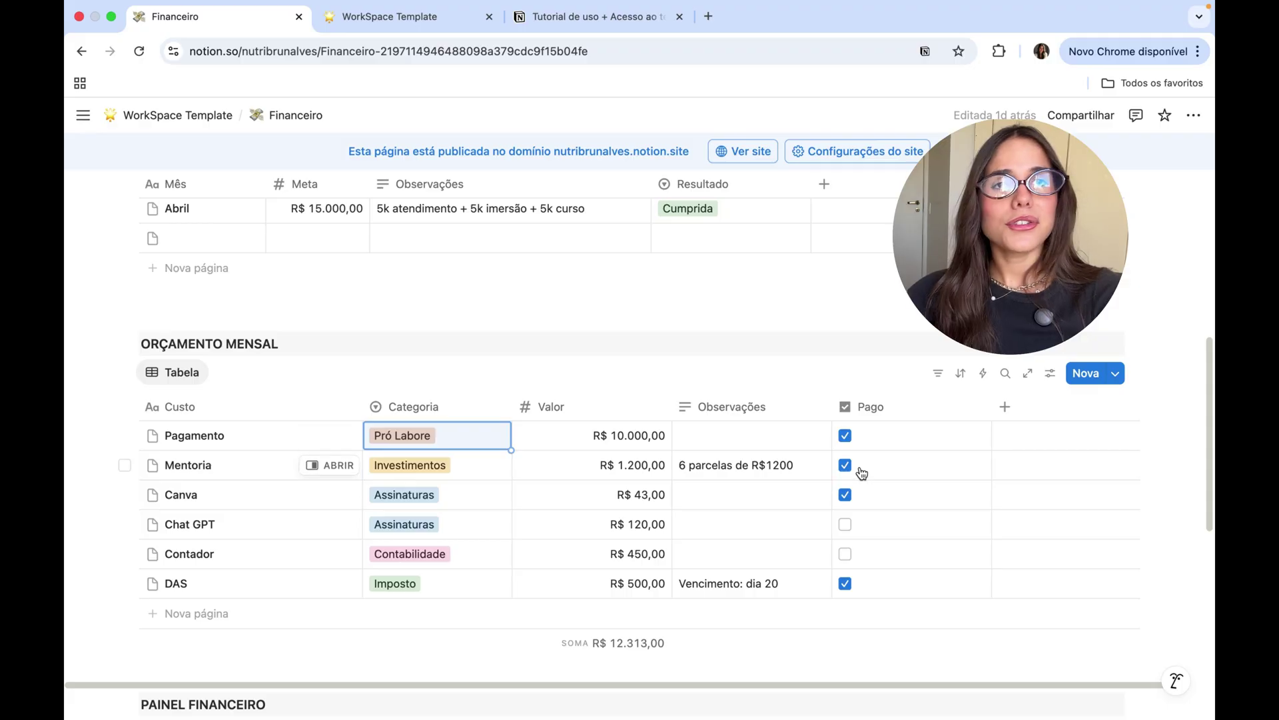
# Step: Clear the Pago checkboxes for Canva, Mentoria and Pagamento in ORÇAMENTO MENSAL, and check all three again
pyautogui.scroll(-1, 902, 483)
pyautogui.click(845, 491)
pyautogui.click(845, 462)
pyautogui.click(844, 436)
pyautogui.click(844, 436)
pyautogui.click(845, 463)
pyautogui.click(846, 492)
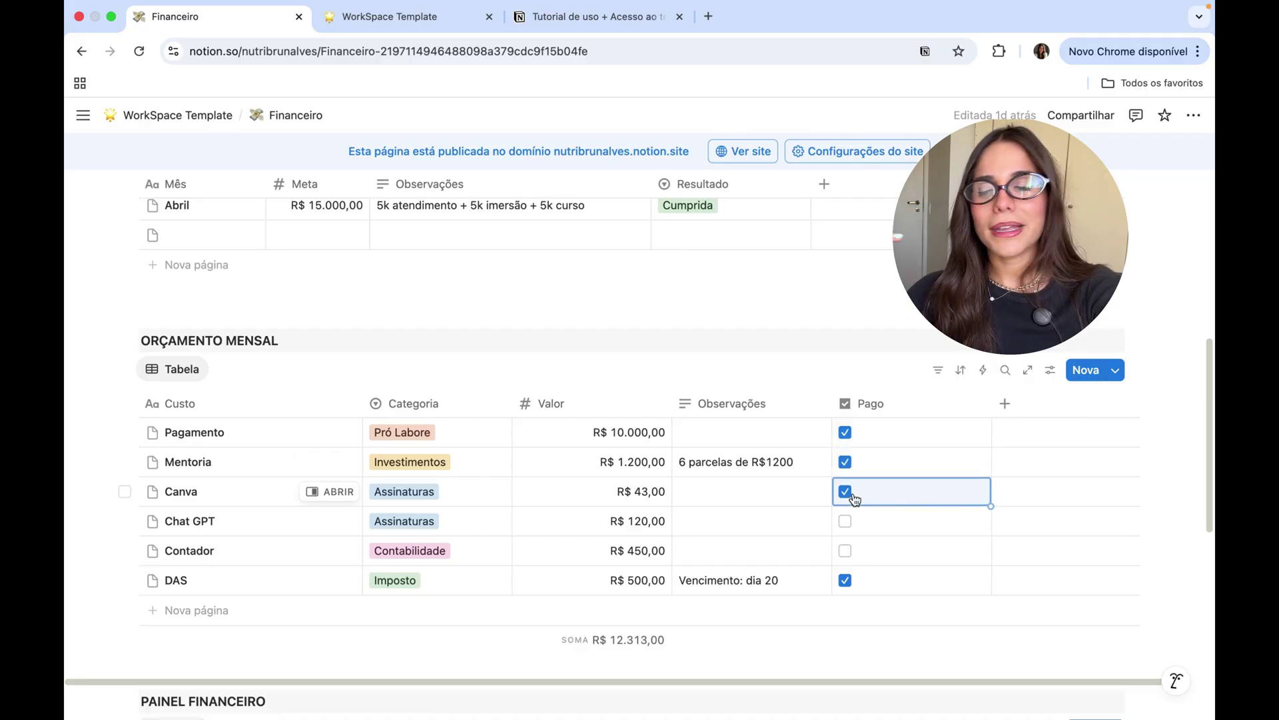
# Step: Examine the monthly budget's total and the Saídas view of PAINEL FINANCEIRO, including the Selecionar value for Chat GPT
pyautogui.scroll(-1, 680, 609)
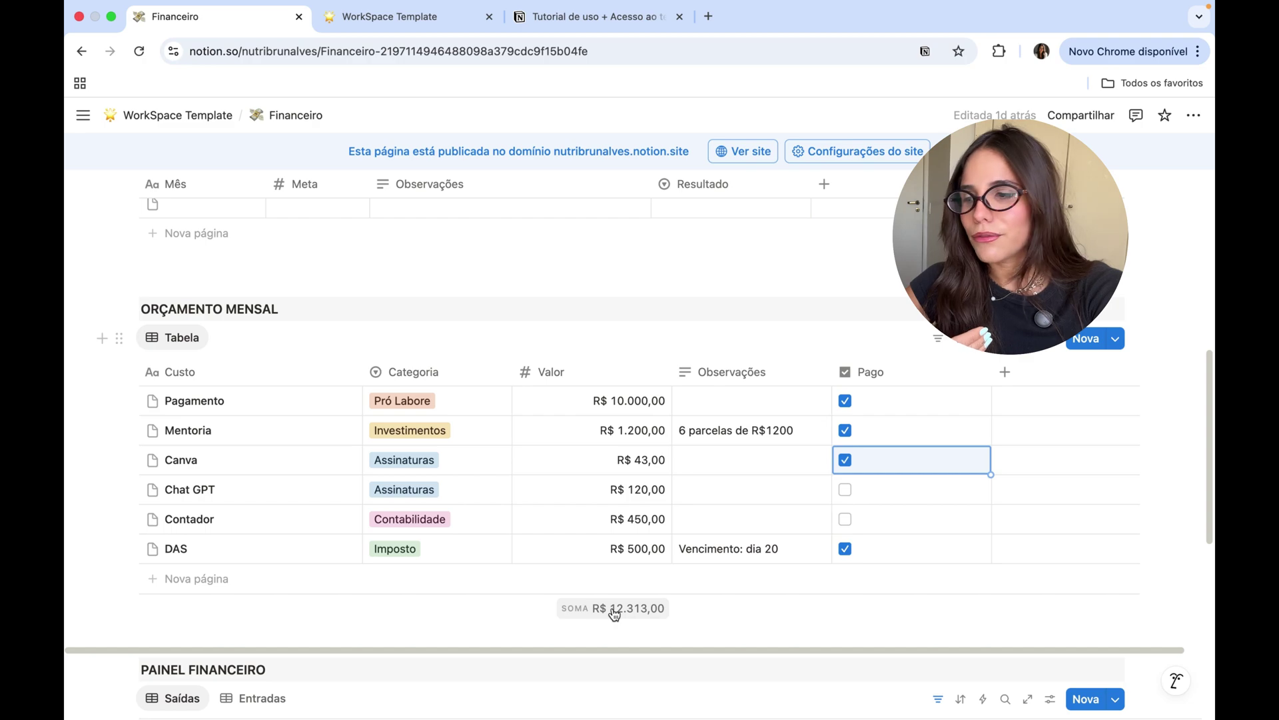
pyautogui.scroll(-12, 614, 610)
pyautogui.scroll(4, 614, 610)
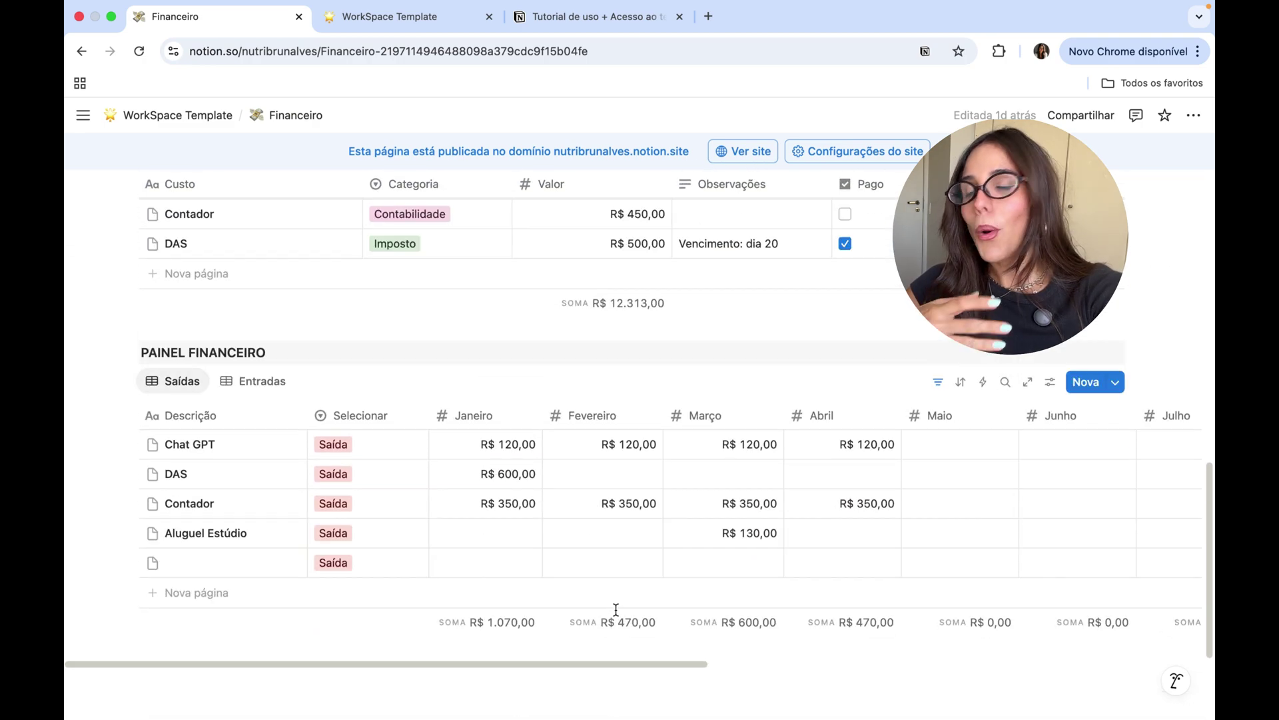
pyautogui.scroll(-1, 616, 610)
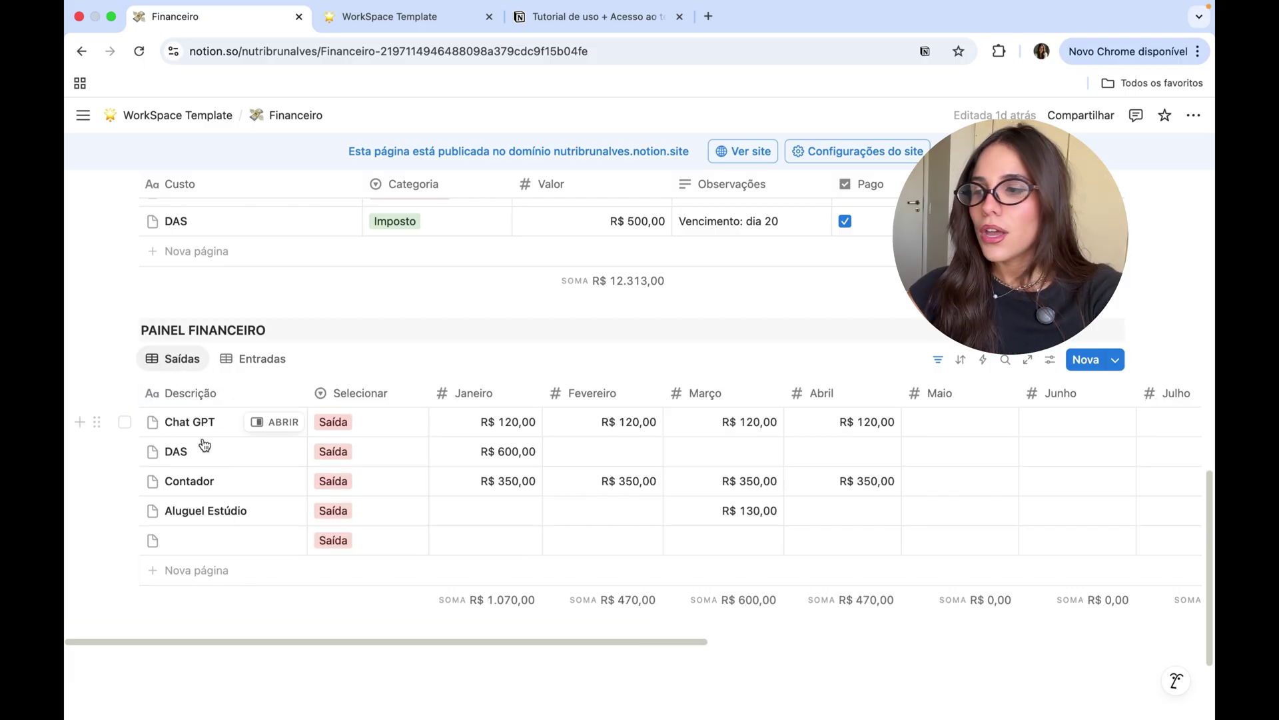
pyautogui.click(373, 427)
pyautogui.press('Escape')
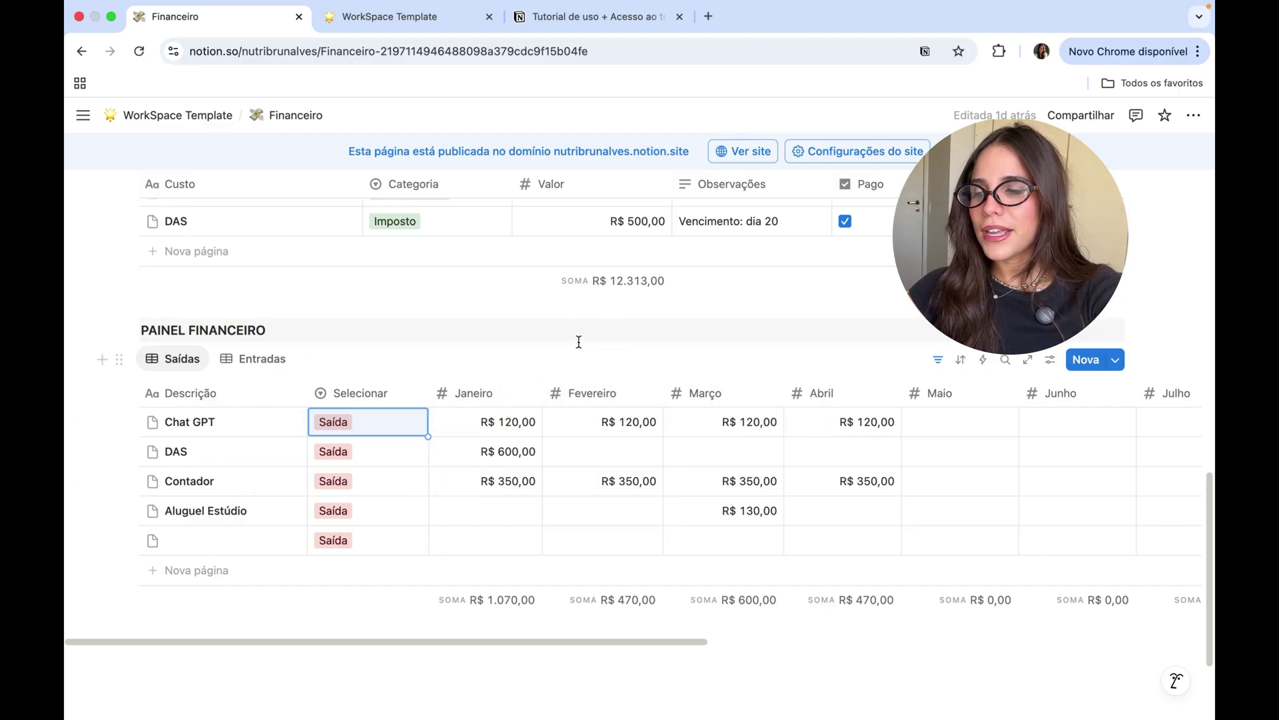
# Step: View the Saídas month columns through Dezembro and switch PAINEL FINANCEIRO to the Entradas view
pyautogui.hscroll(6, 1030, 473)
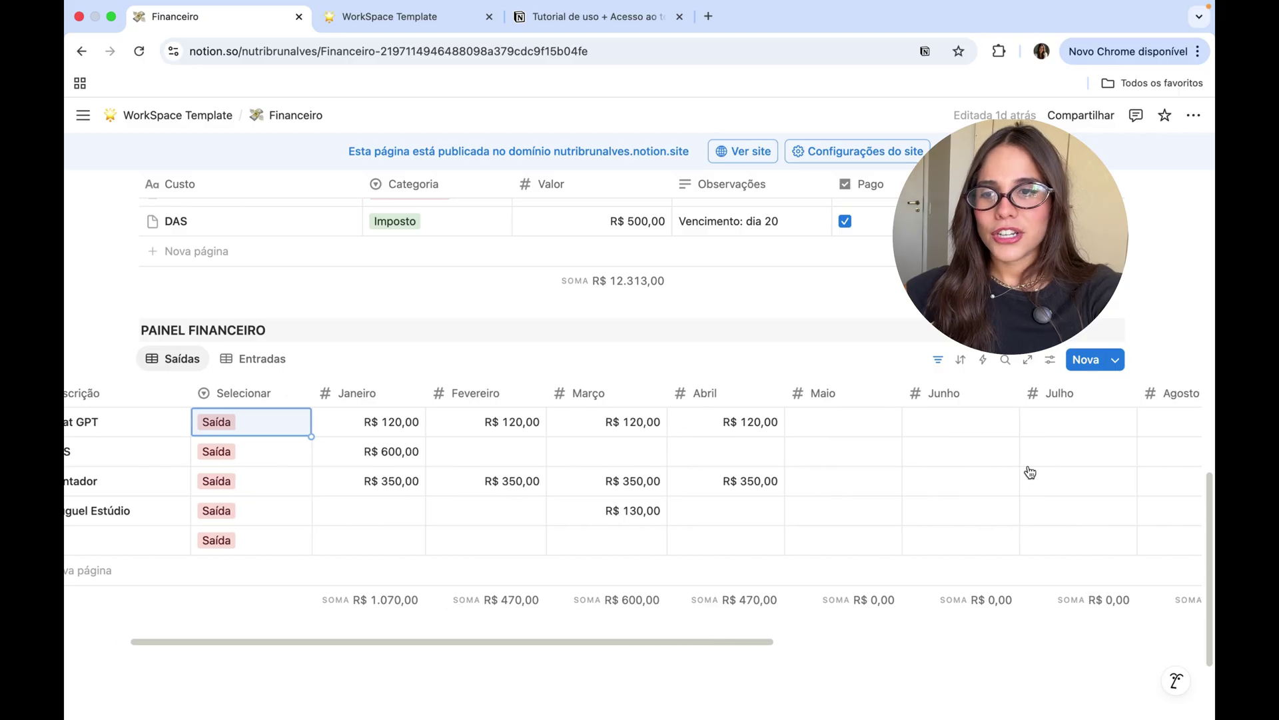
pyautogui.hscroll(3, 1029, 472)
pyautogui.hscroll(-6, 1030, 473)
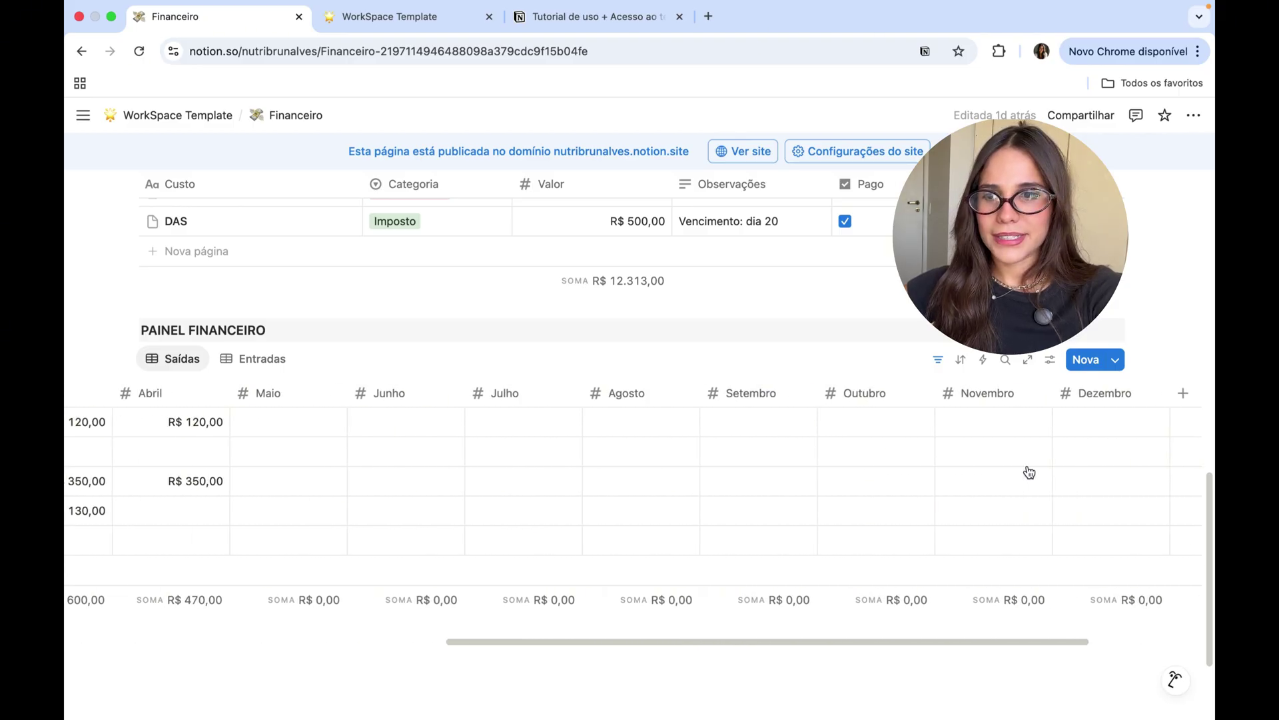
pyautogui.hscroll(-3, 1029, 472)
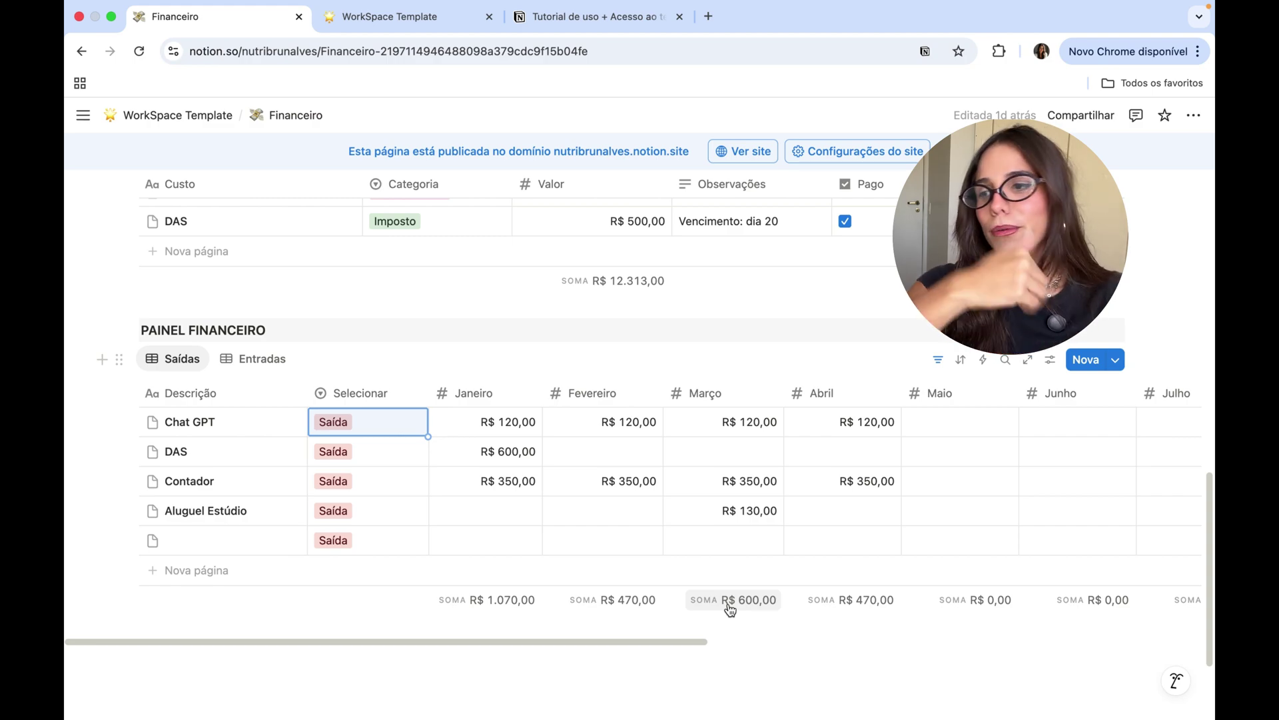
pyautogui.click(247, 364)
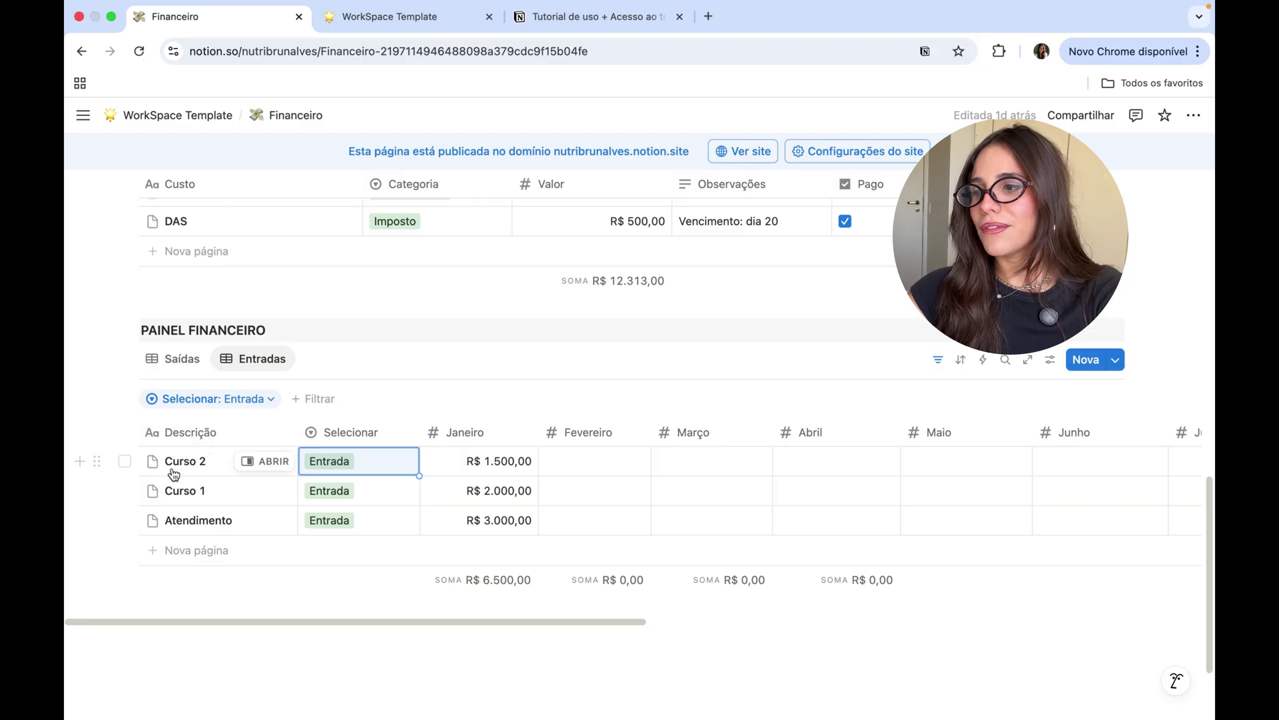
# Step: Compare the Saídas and Entradas views of PAINEL FINANCEIRO, finishing on the Entradas view
pyautogui.click(359, 460)
pyautogui.click(379, 516)
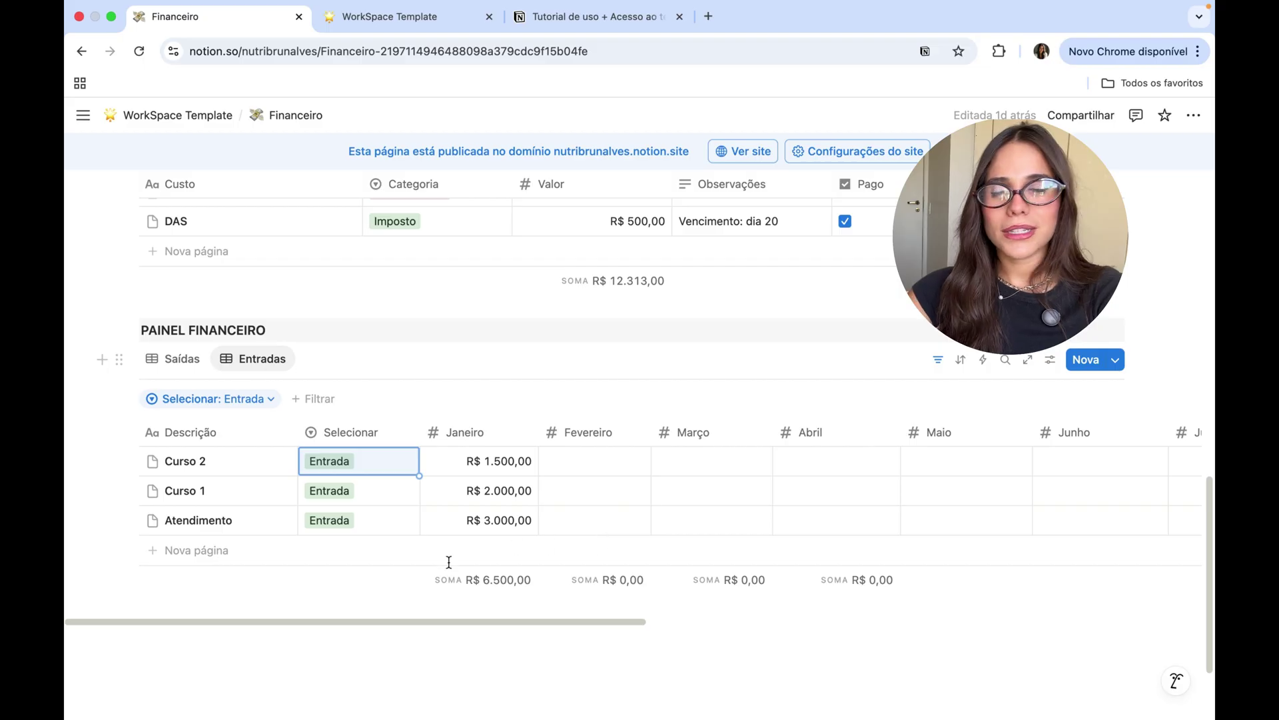
pyautogui.click(181, 360)
pyautogui.scroll(-1, 466, 454)
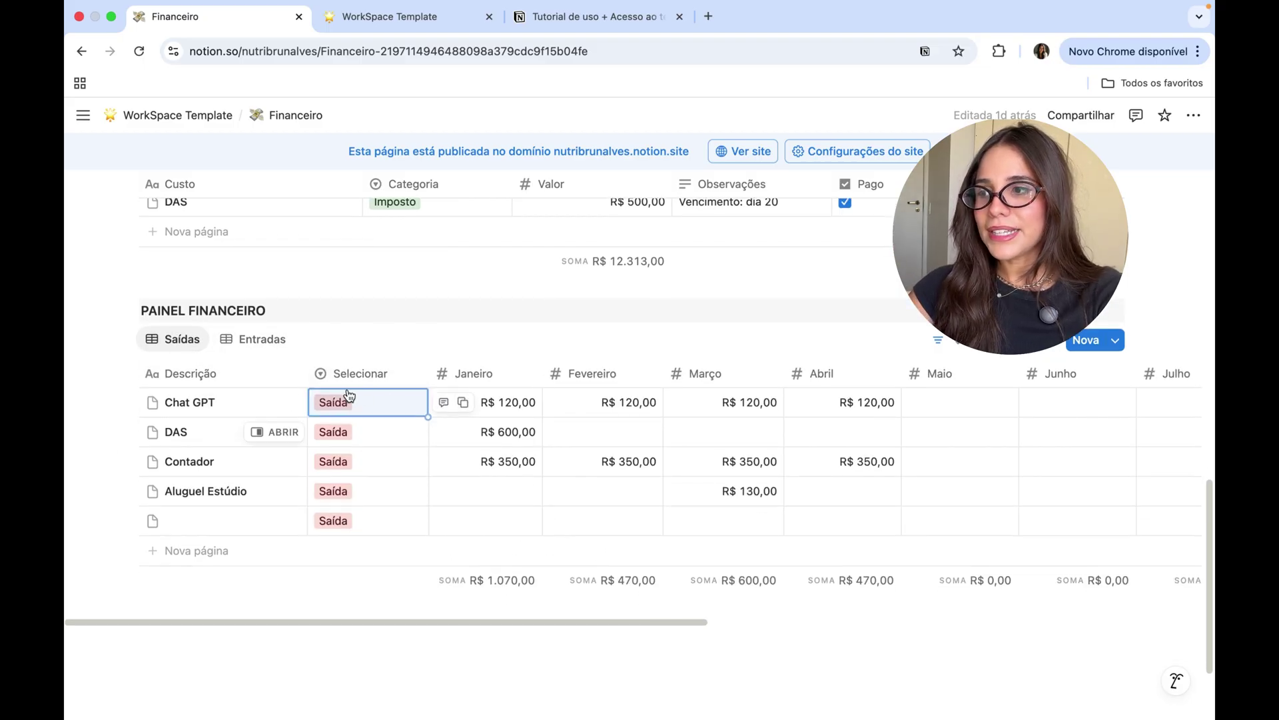
pyautogui.click(261, 340)
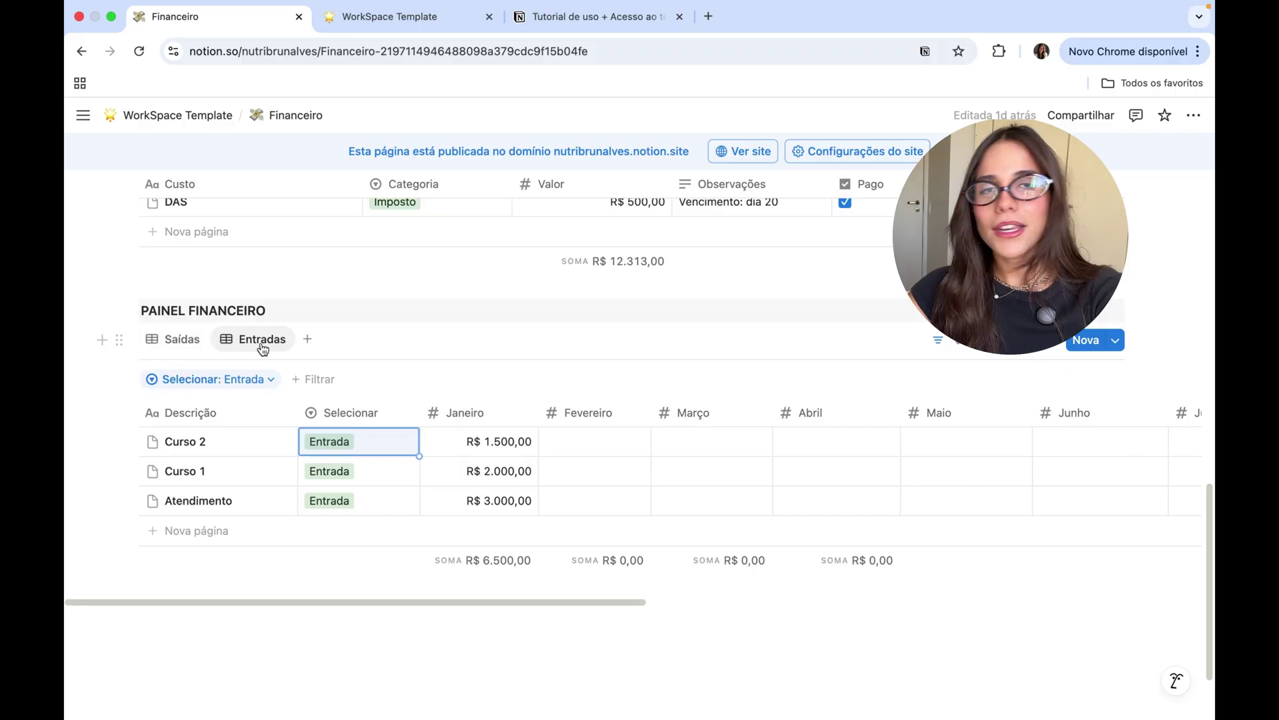
pyautogui.scroll(1, 392, 369)
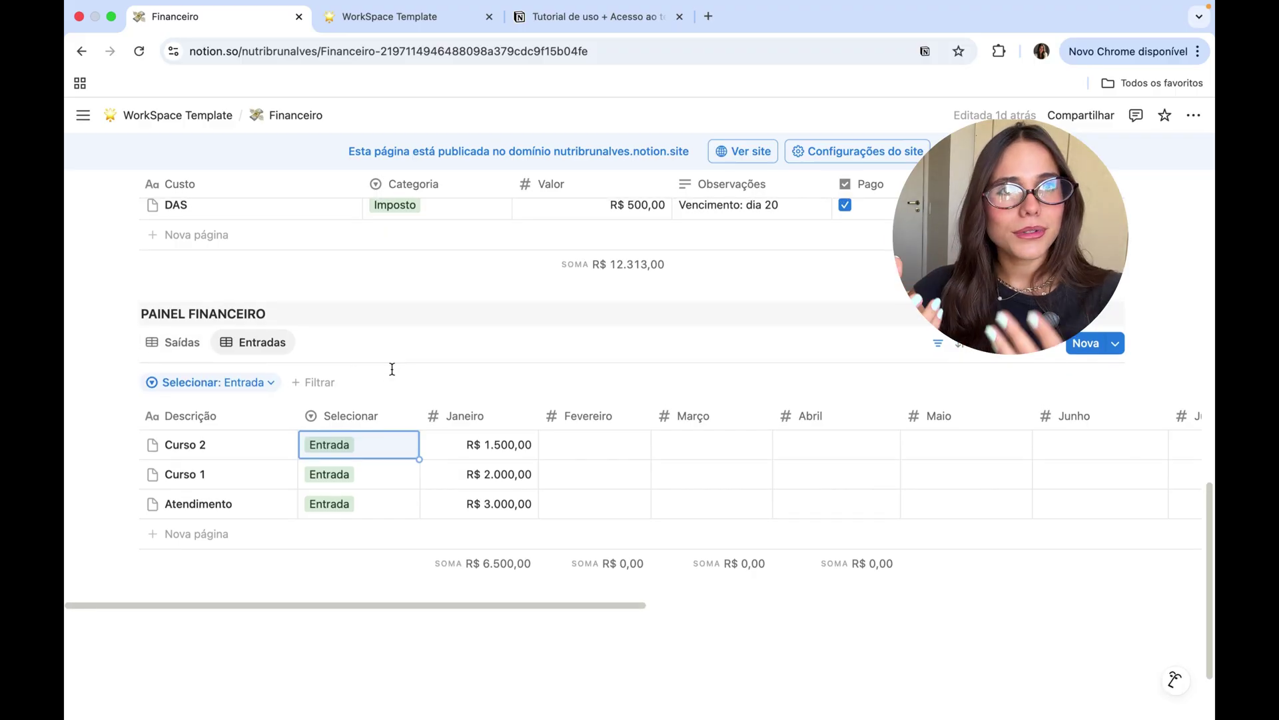
# Step: Add a blank row at the end of the Entradas view in PAINEL FINANCEIRO
pyautogui.scroll(-3, 408, 491)
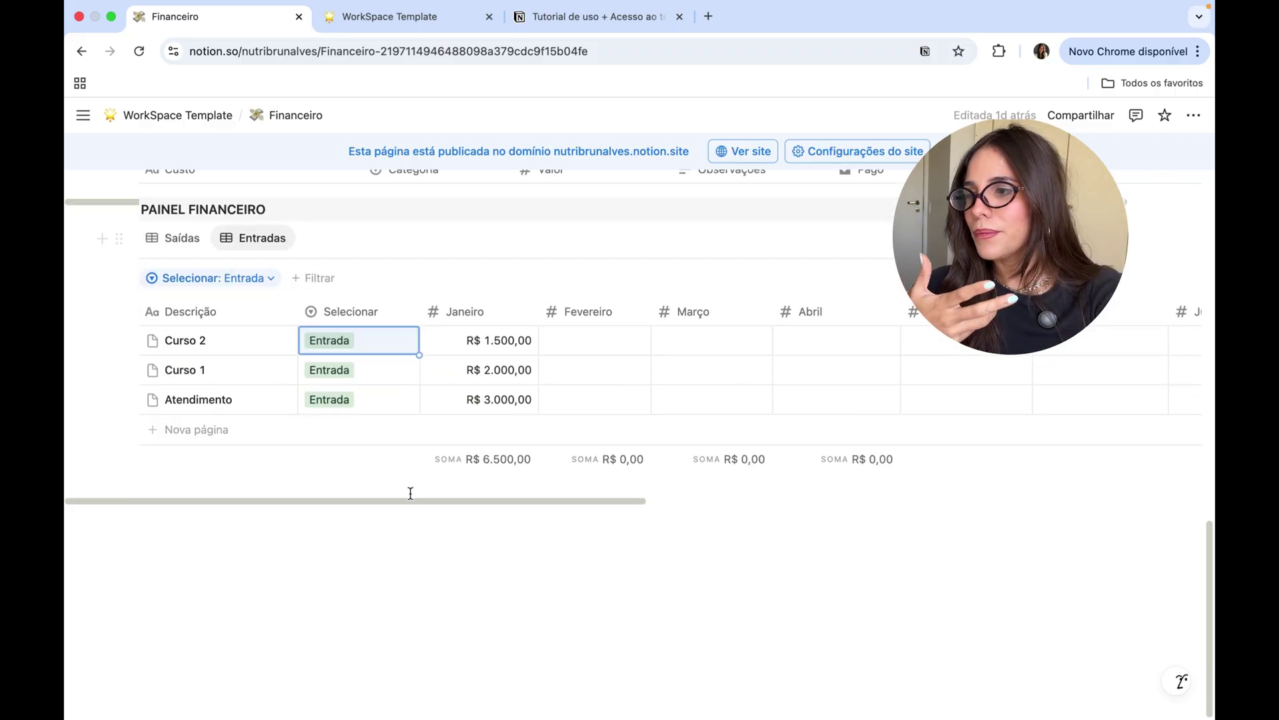
pyautogui.click(202, 431)
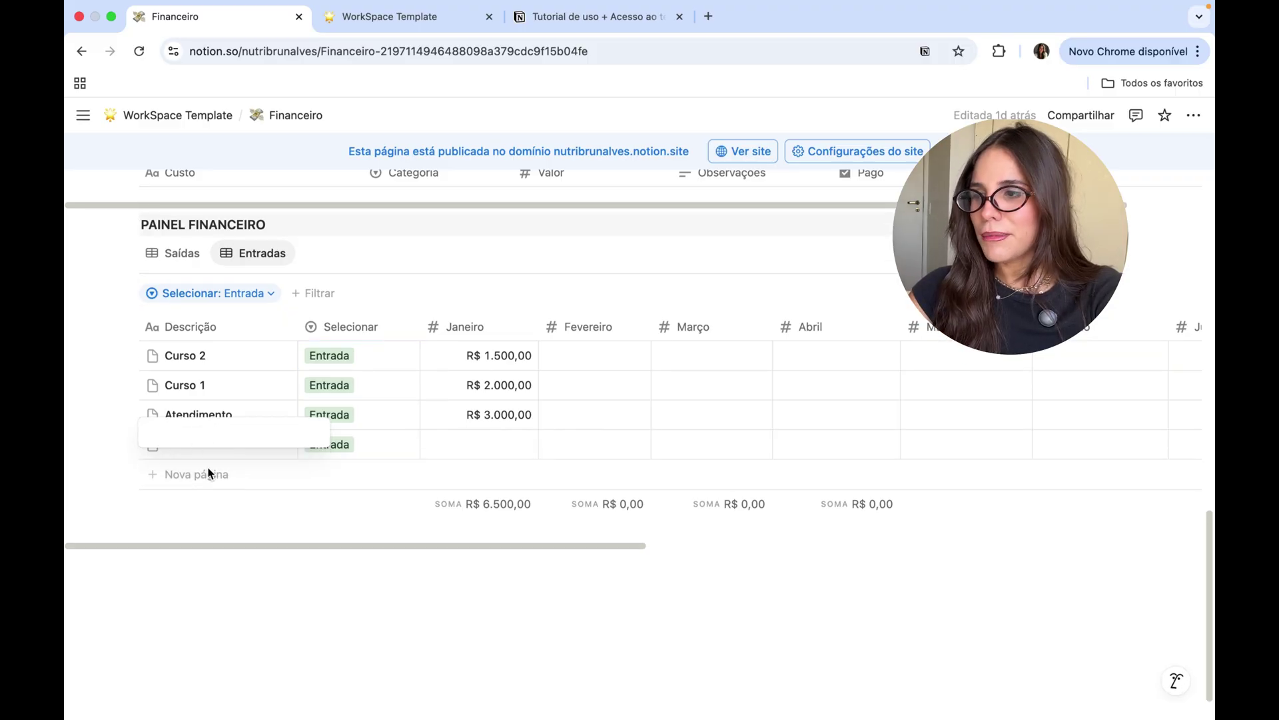
pyautogui.press('Escape')
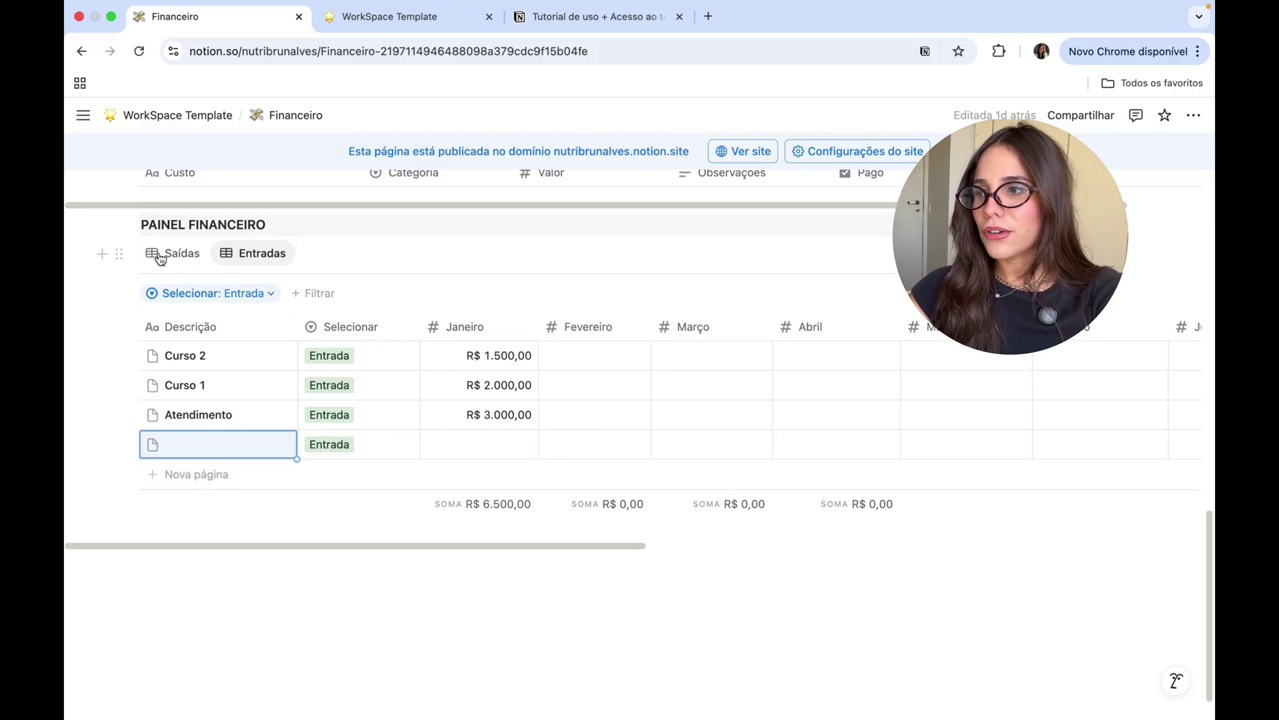
# Step: Leave Financeiro for the Produtos e Serviços page and read its description and the INFOPRODUTOS and SERVIÇOS sections
pyautogui.press('super+bracketleft')
pyautogui.click(706, 519)
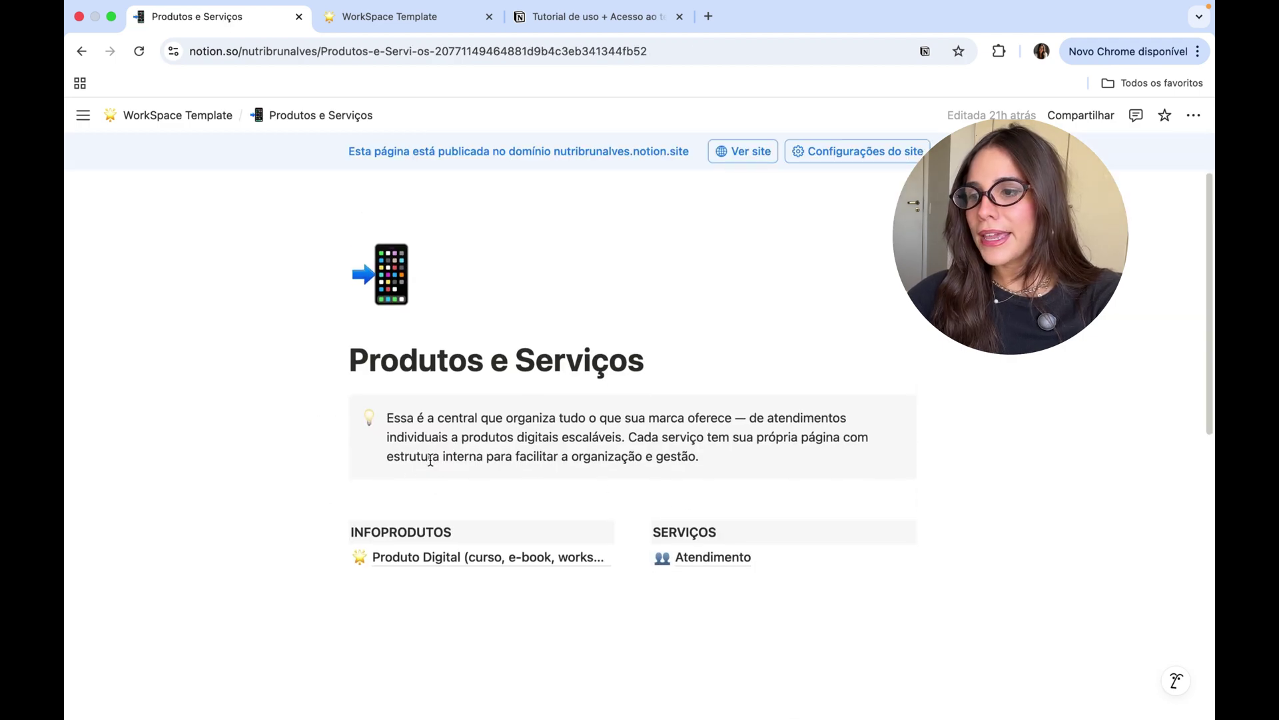
pyautogui.scroll(-1, 673, 408)
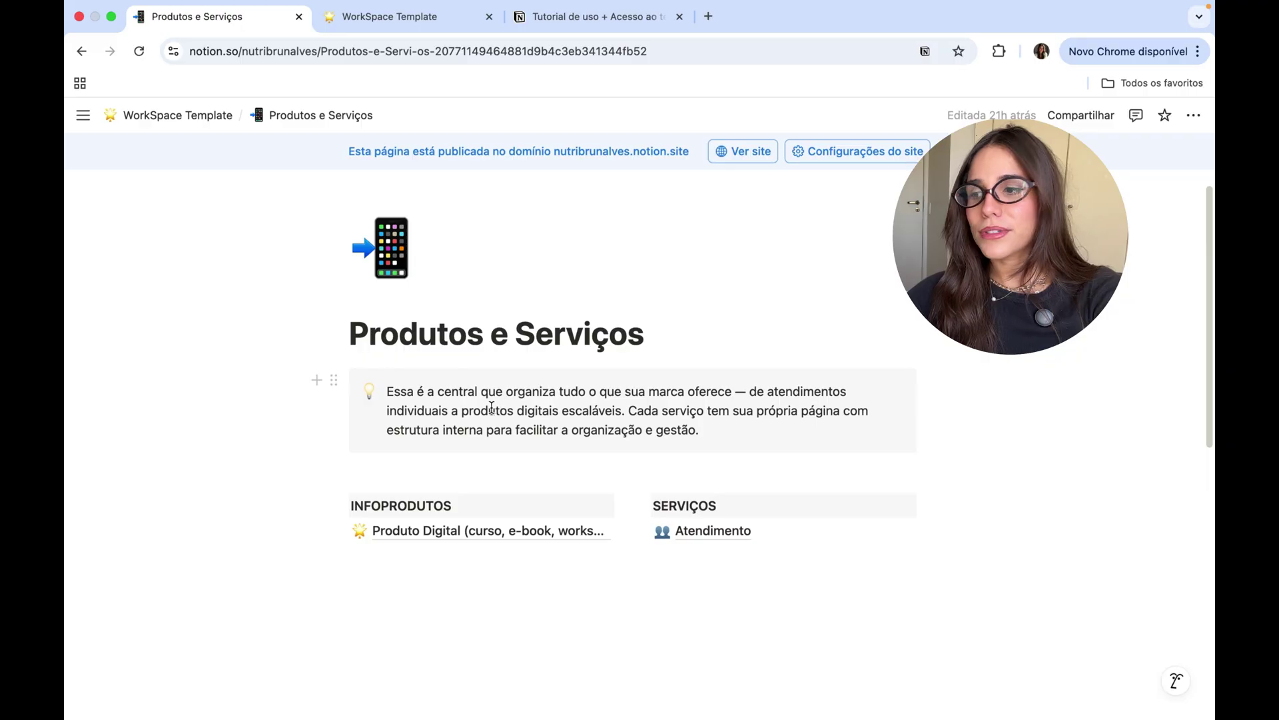
pyautogui.scroll(-1, 491, 408)
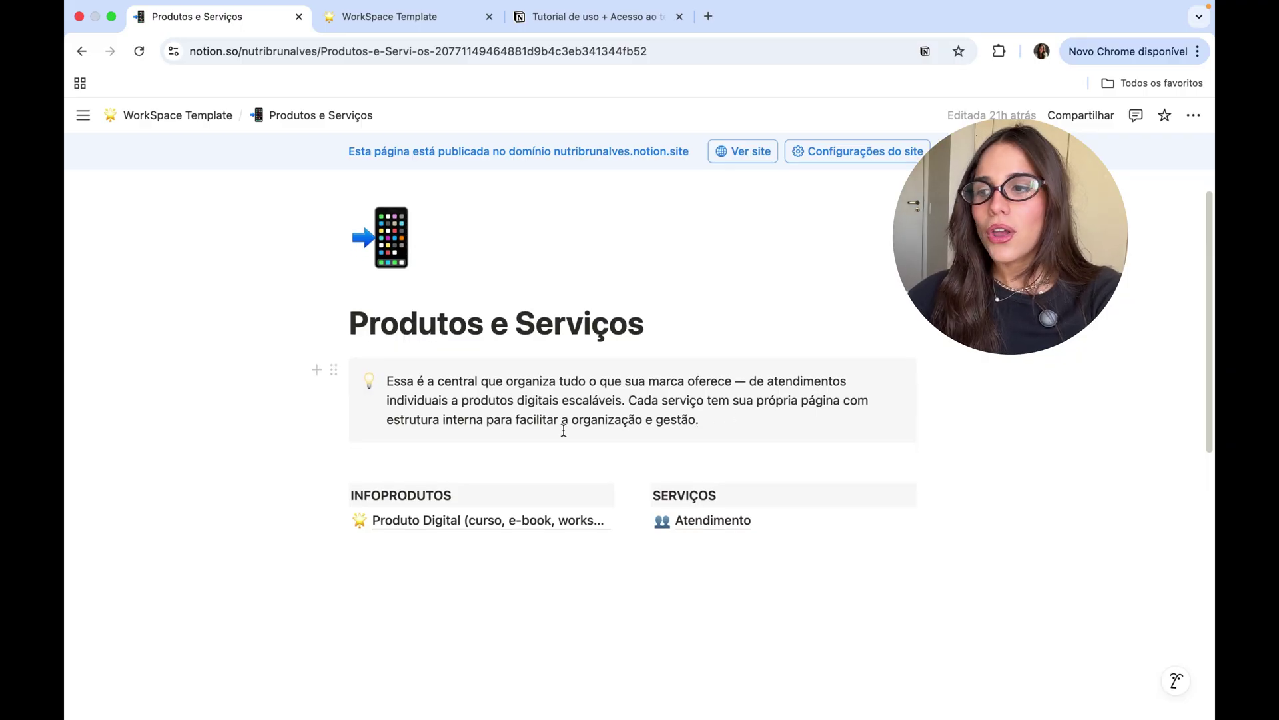
pyautogui.scroll(-1, 663, 437)
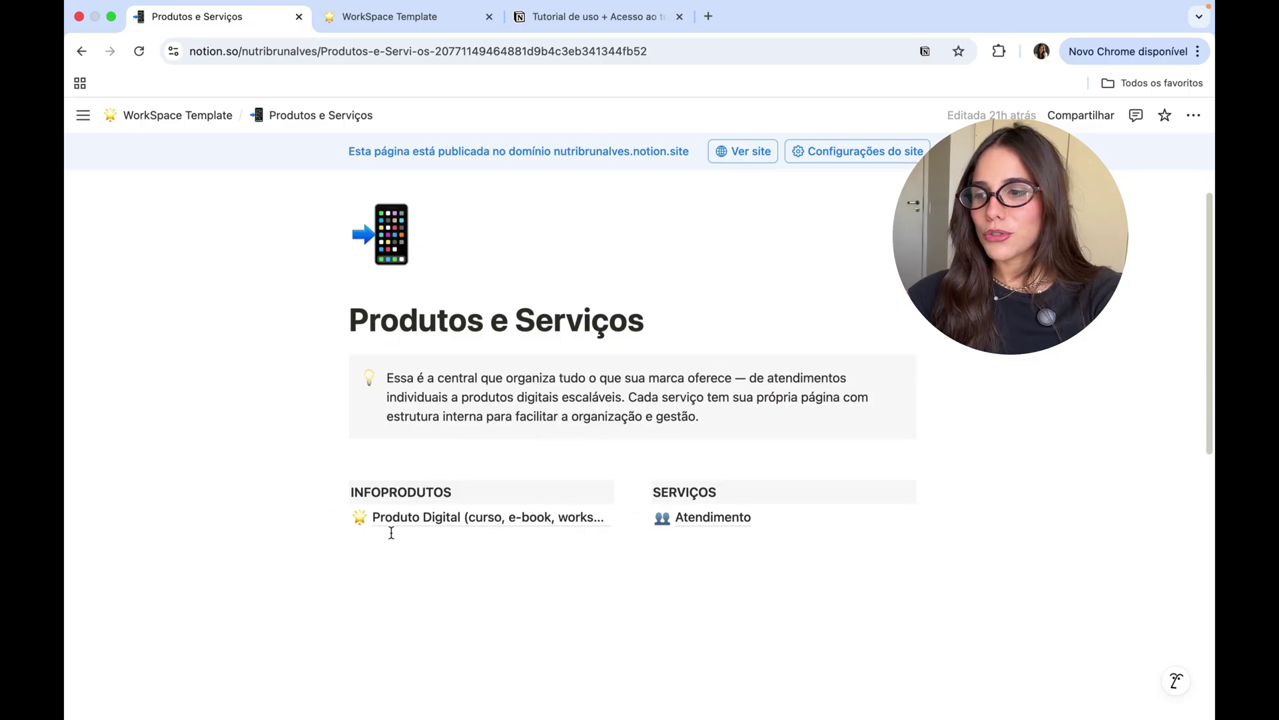
# Step: Preview the Atendimento and Produto Digital page links, and duplicate the Produto Digital (curso, e-book, workshop) page under INFOPRODUTOS
pyautogui.moveTo(749, 533)
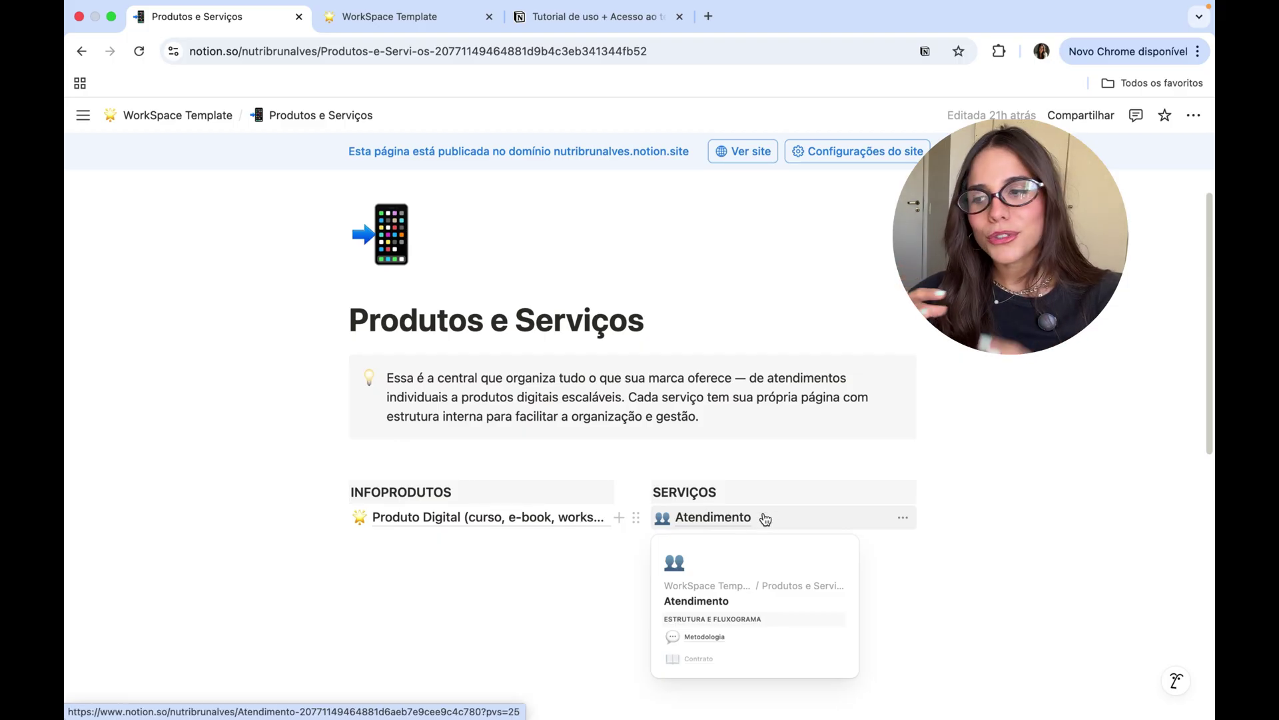
pyautogui.moveTo(522, 518)
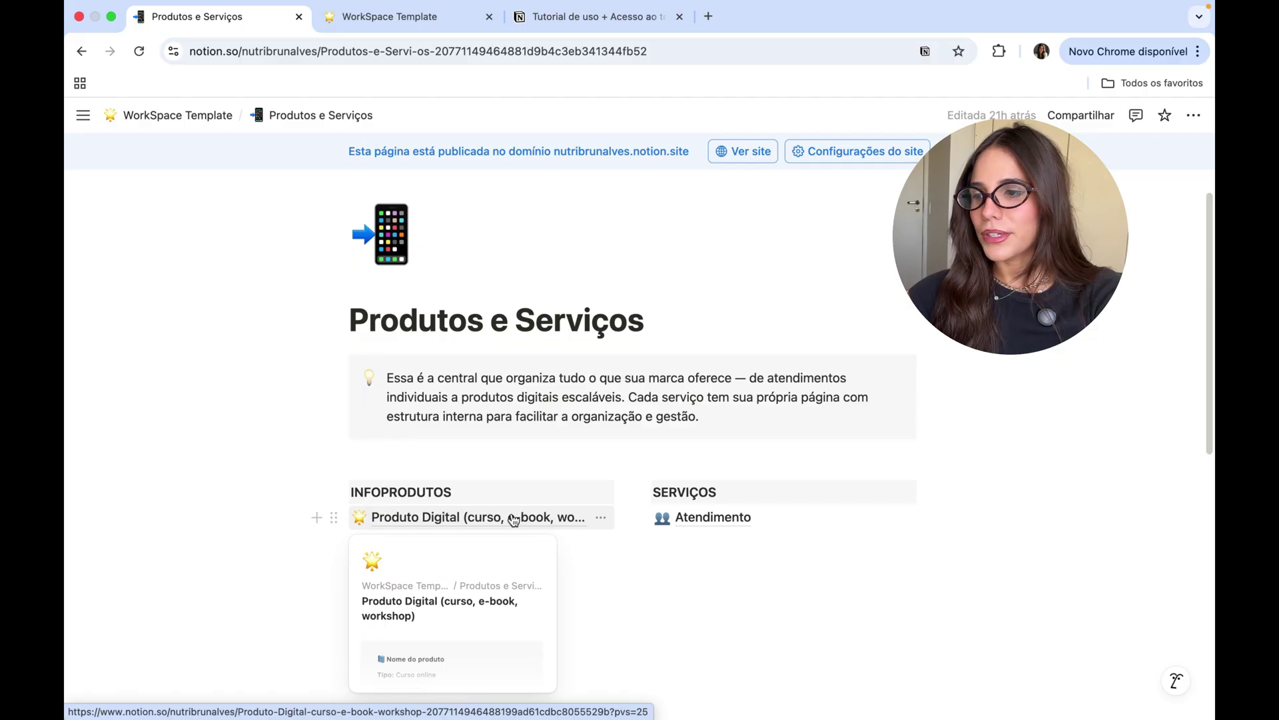
pyautogui.click(601, 517)
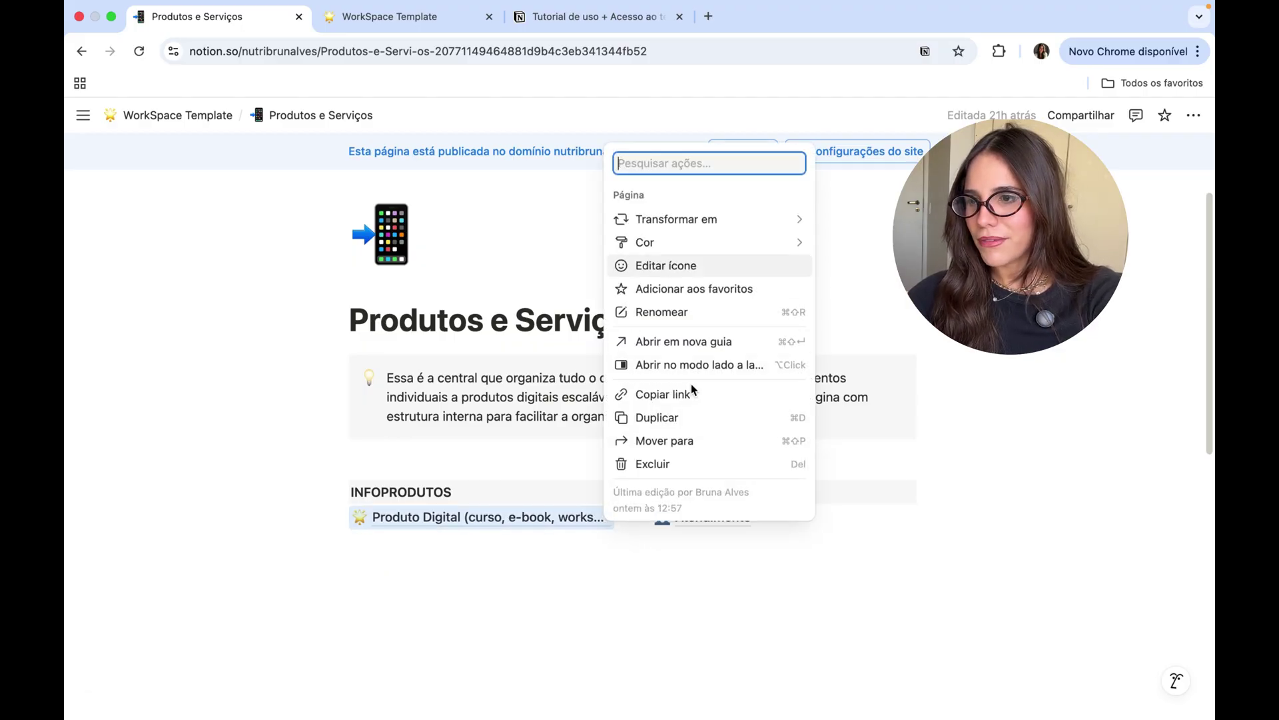
pyautogui.click(695, 422)
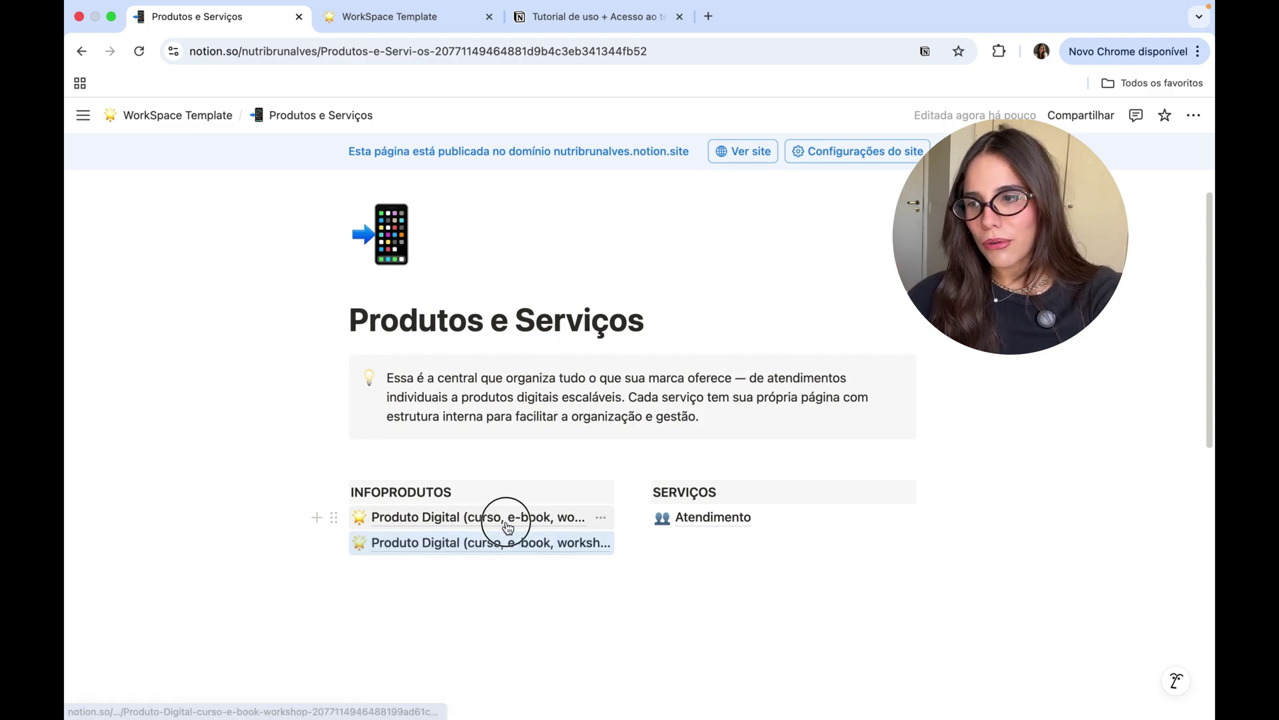
# Step: Open the original Produto Digital page and review its Tipo and Valor fields, PROPOSTA, PÚBLICO ALVO and CONTEÚDO sections
pyautogui.click(499, 523)
pyautogui.scroll(-1, 662, 510)
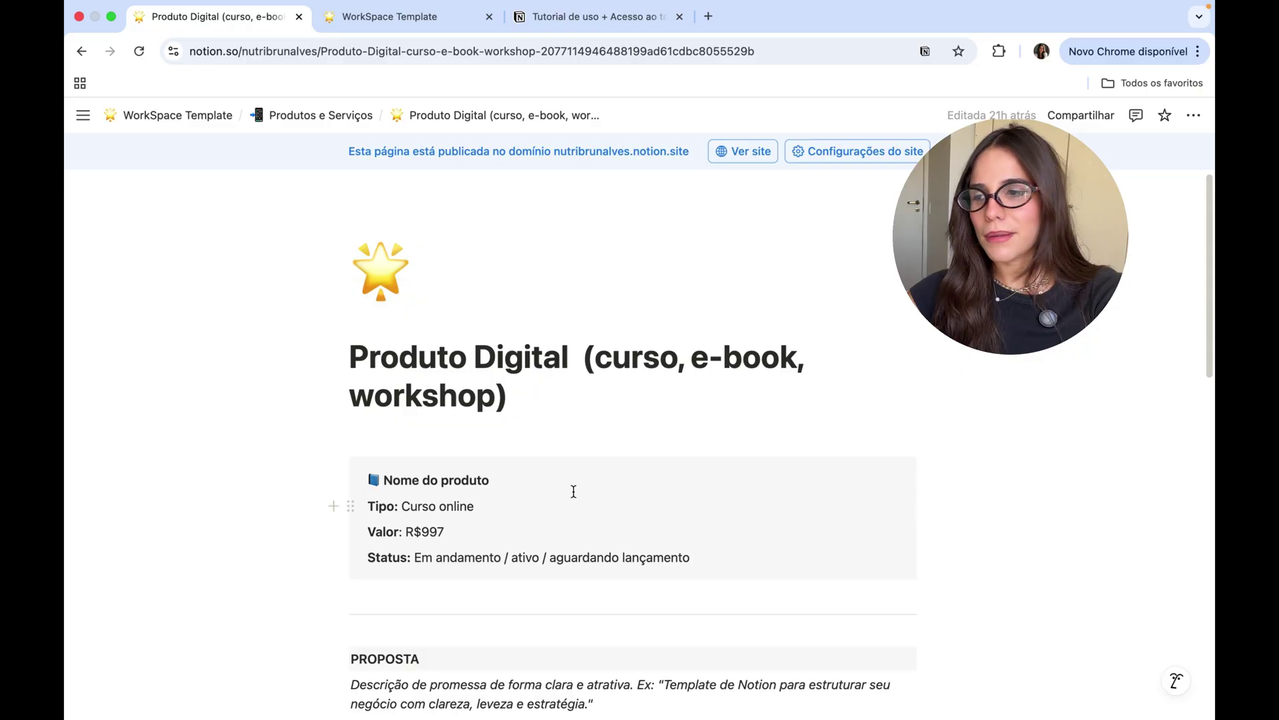
pyautogui.scroll(-3, 615, 498)
pyautogui.moveTo(402, 411); pyautogui.dragTo(471, 417)
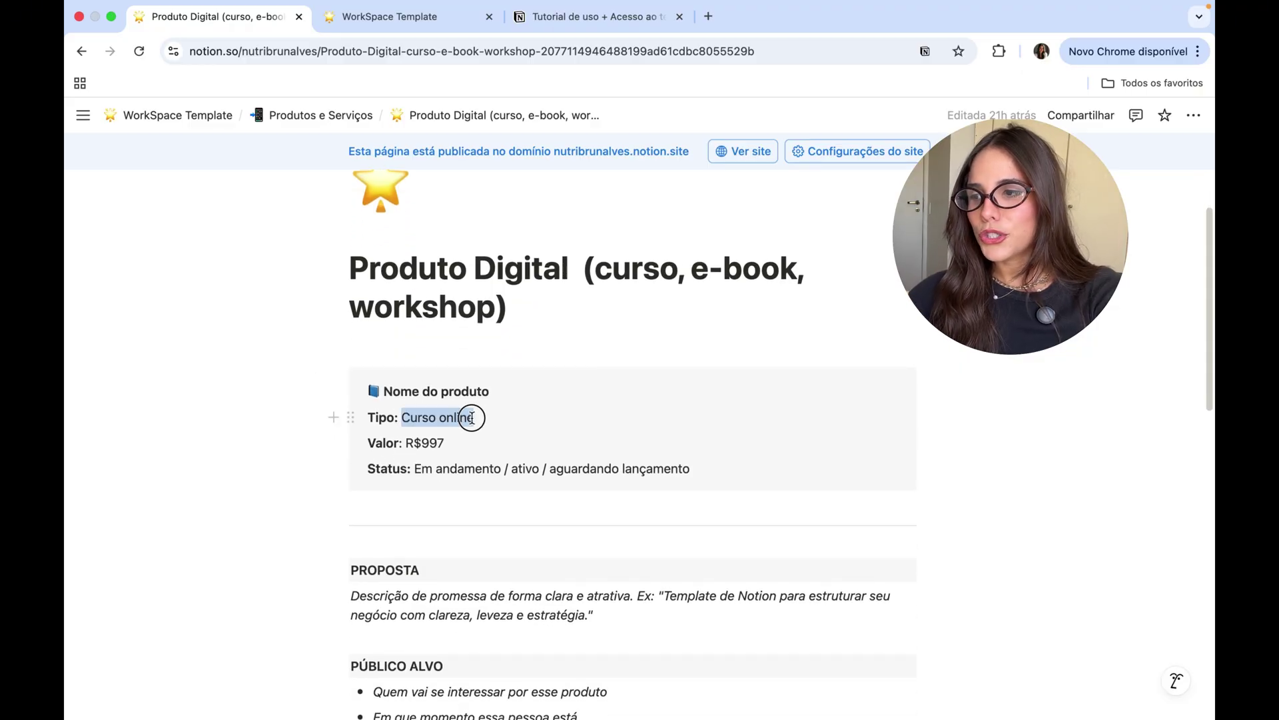
pyautogui.moveTo(375, 442); pyautogui.dragTo(509, 451)
pyautogui.scroll(-1, 640, 489)
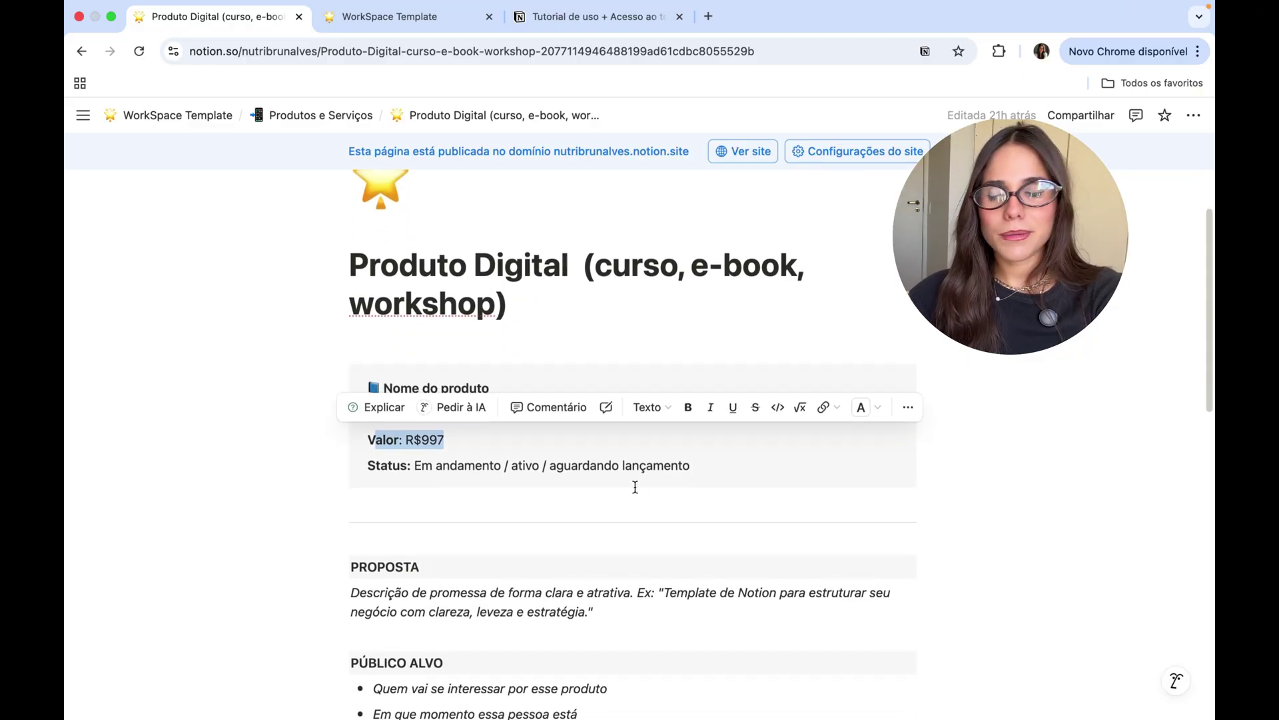
pyautogui.scroll(-5, 496, 484)
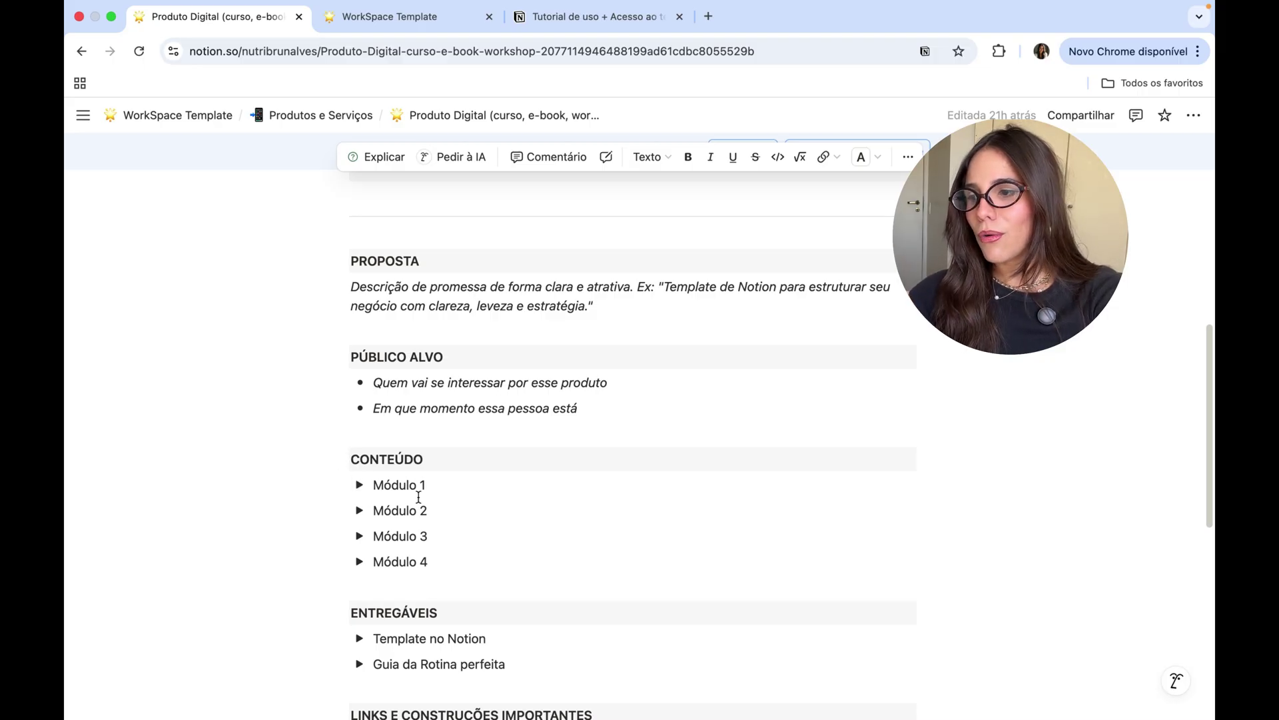
# Step: Expand Módulo 1 under CONTEÚDO, view its Aula 1 page, and return to the Produto Digital page
pyautogui.click(359, 485)
pyautogui.scroll(-1, 360, 487)
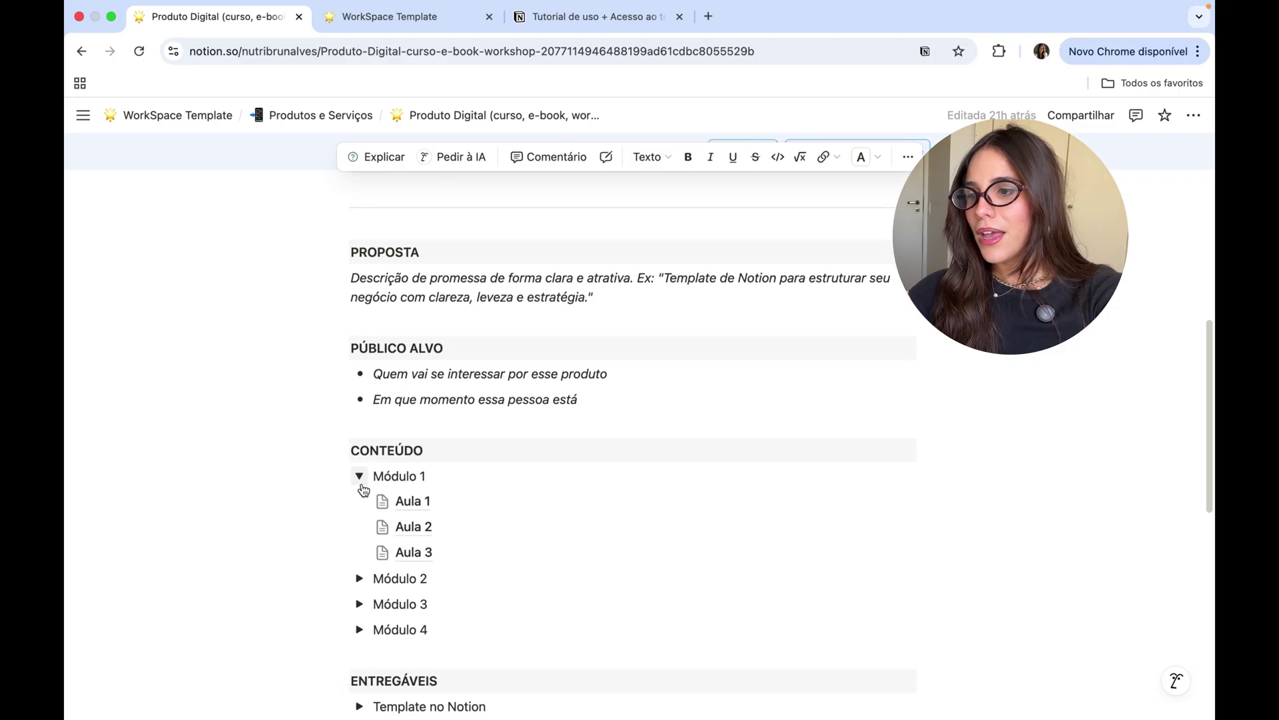
pyautogui.click(449, 501)
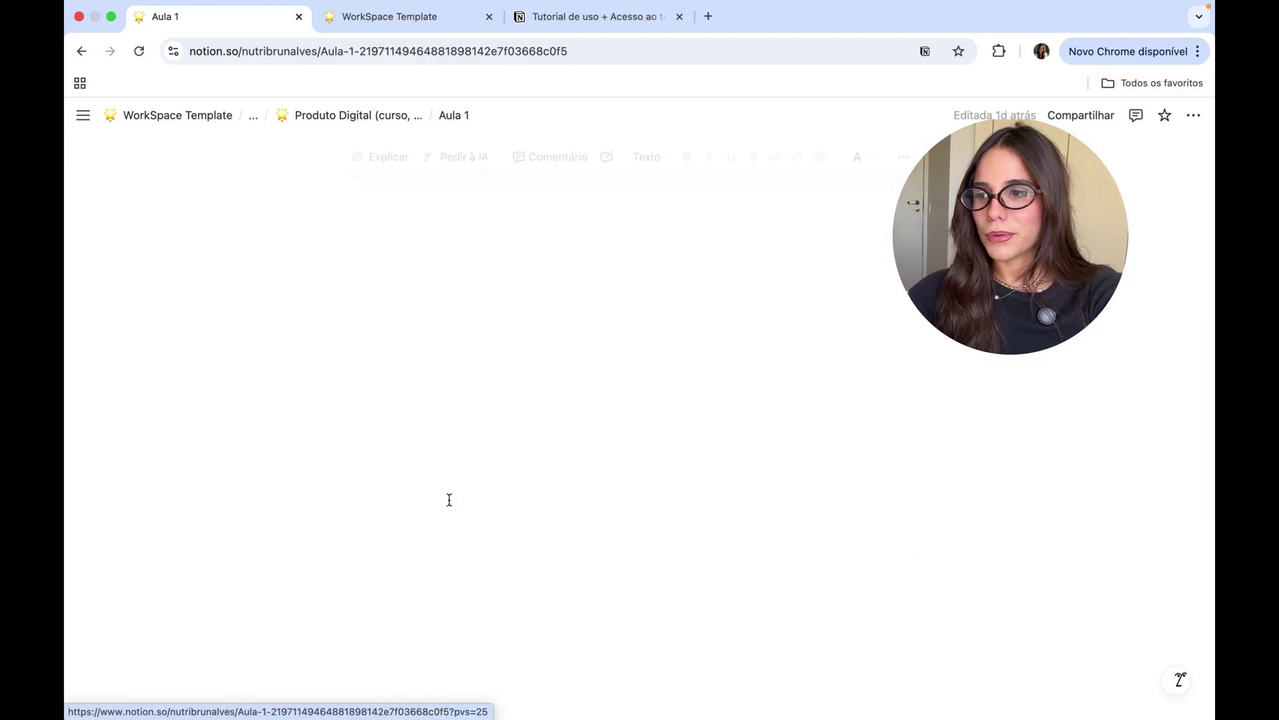
pyautogui.click(380, 114)
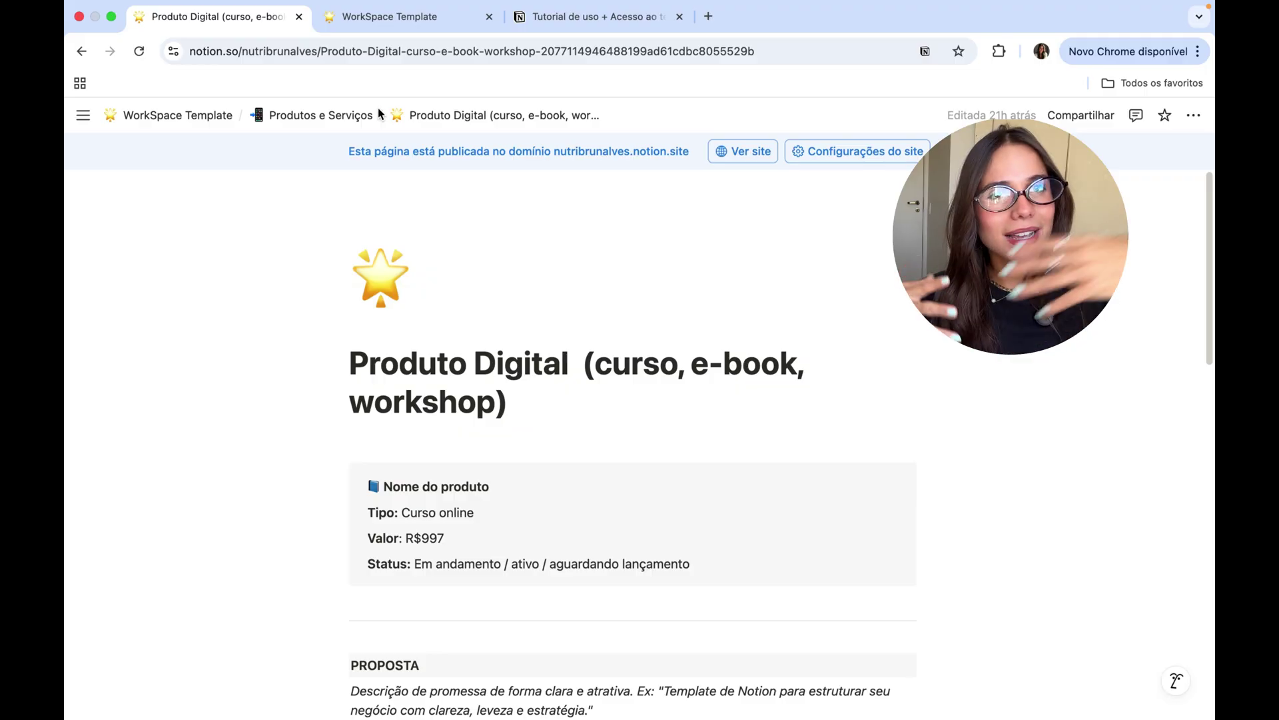
# Step: Collapse Módulo 1 under CONTEÚDO and check inside the Template no Notion toggle under ENTREGÁVEIS, leaving both collapsed
pyautogui.scroll(-7, 533, 420)
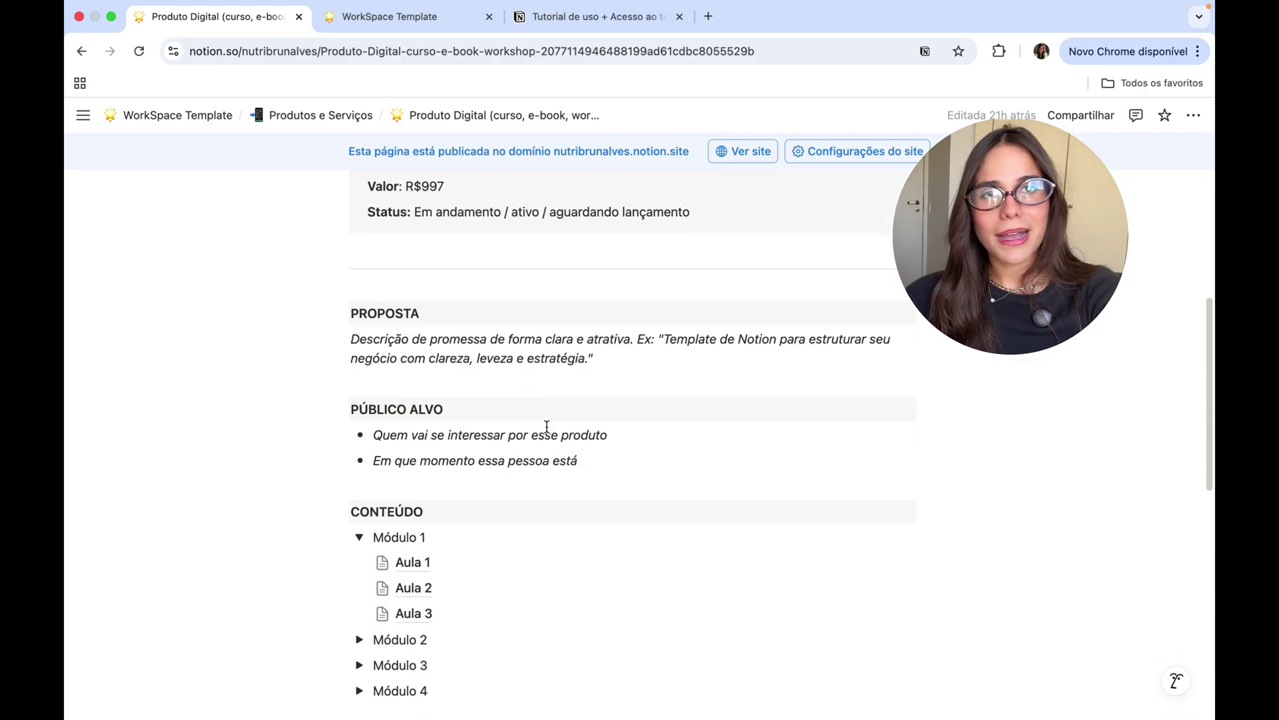
pyautogui.click(361, 435)
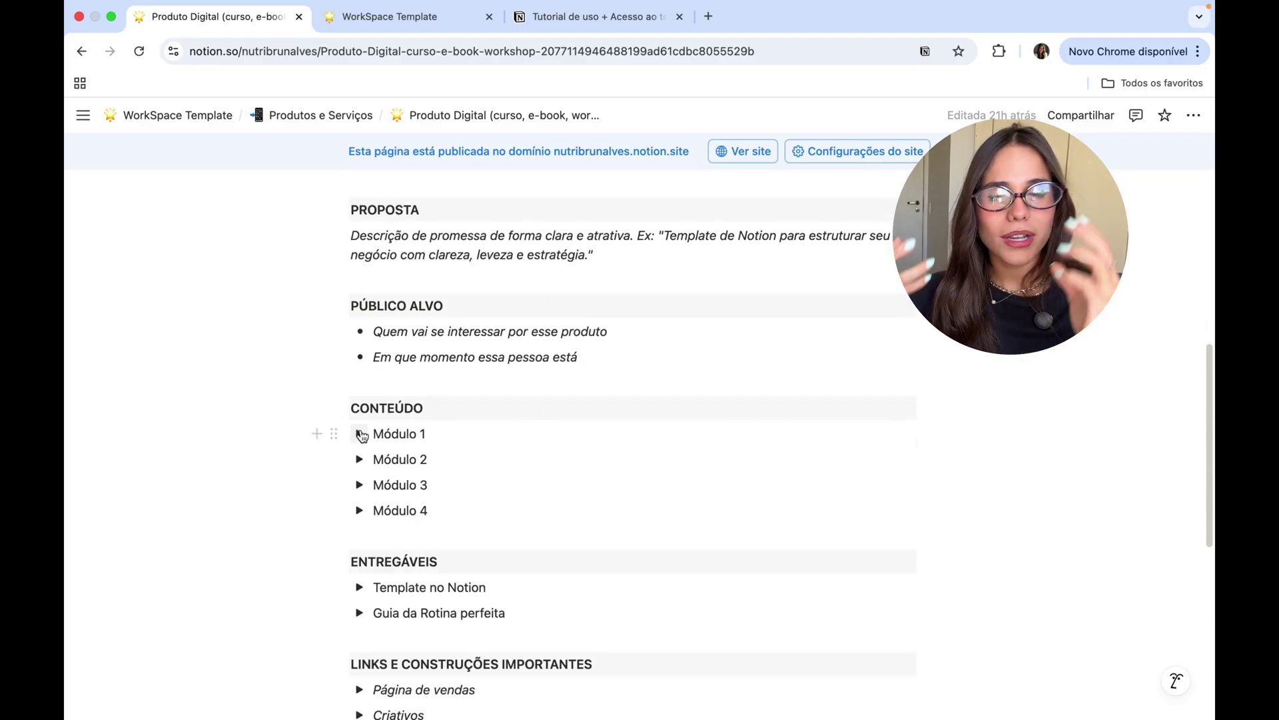
pyautogui.click(361, 435)
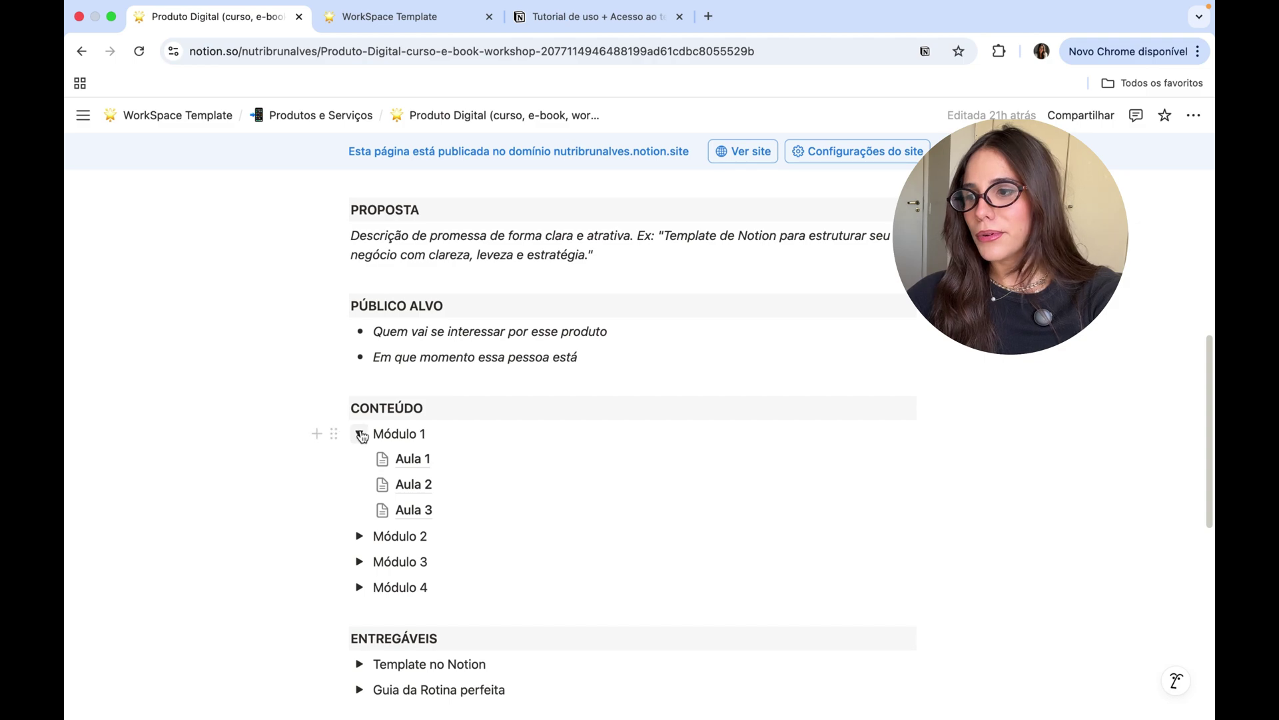
pyautogui.click(360, 435)
pyautogui.scroll(-3, 361, 400)
pyautogui.click(359, 358)
pyautogui.click(360, 358)
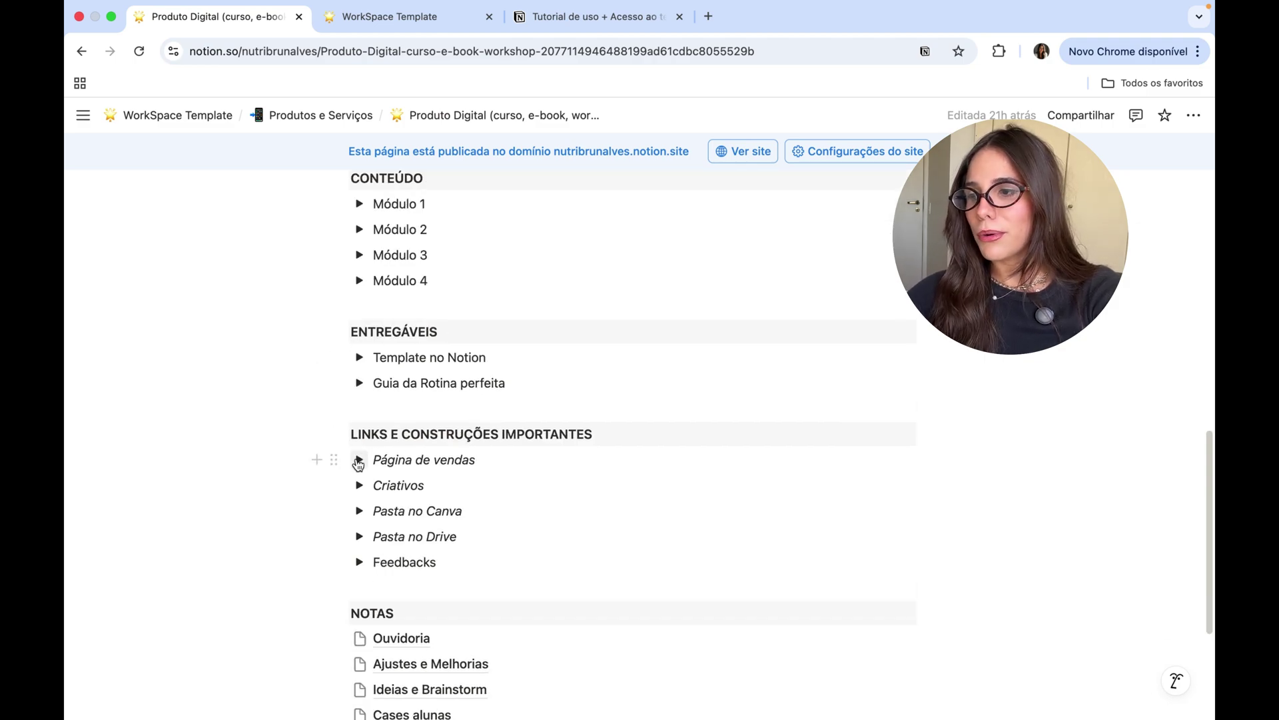
# Step: Expand Página de vendas, view its [Copy da Página de Vendas] page, return to Produto Digital and collapse the toggle
pyautogui.click(359, 461)
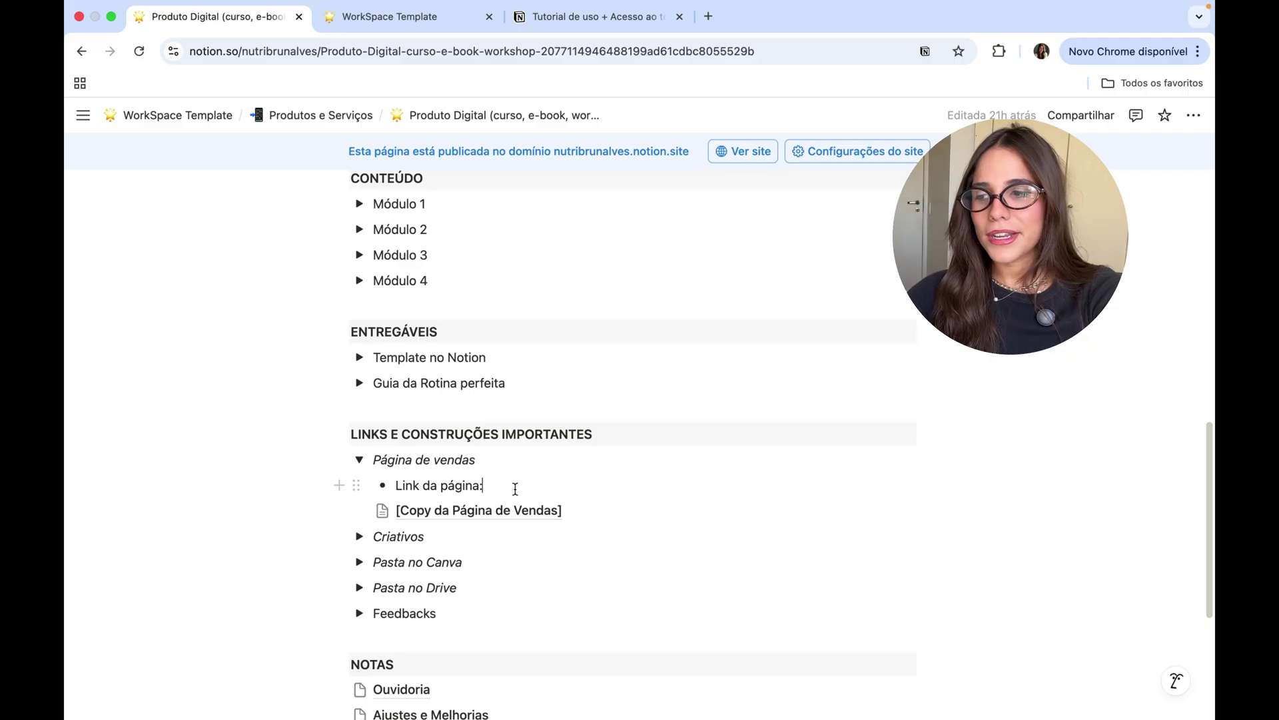
pyautogui.click(426, 510)
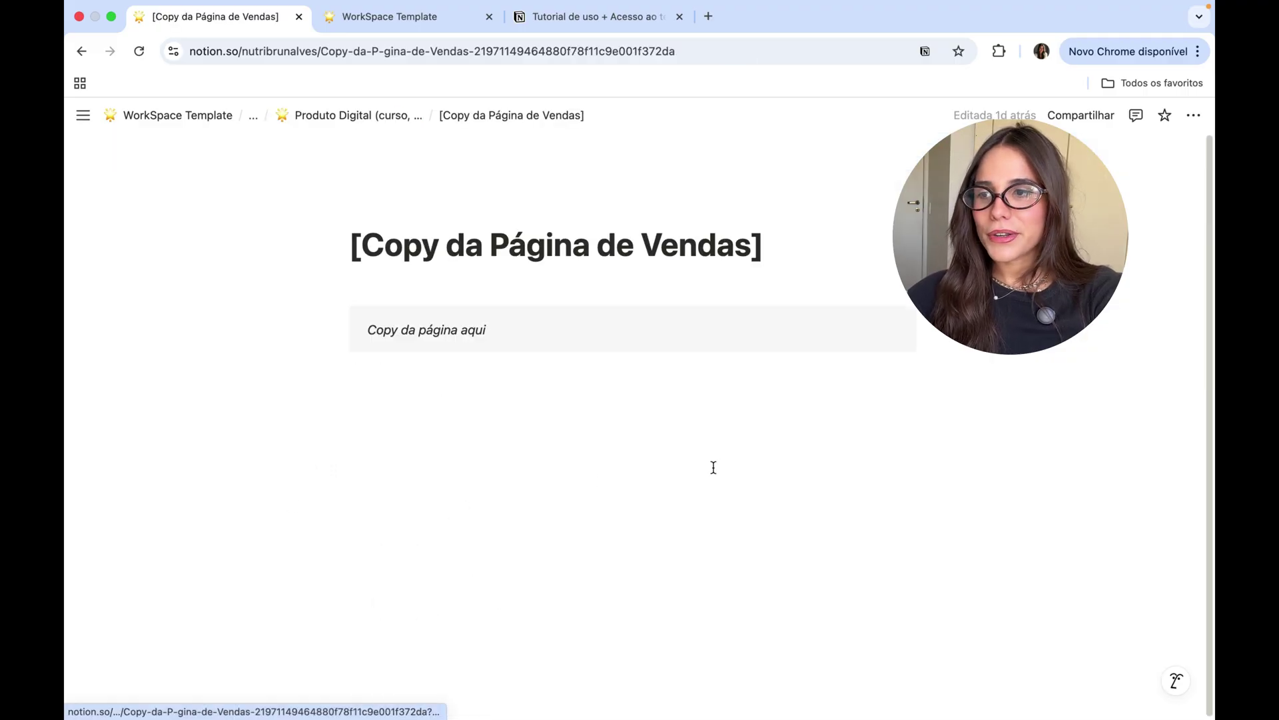
pyautogui.click(363, 117)
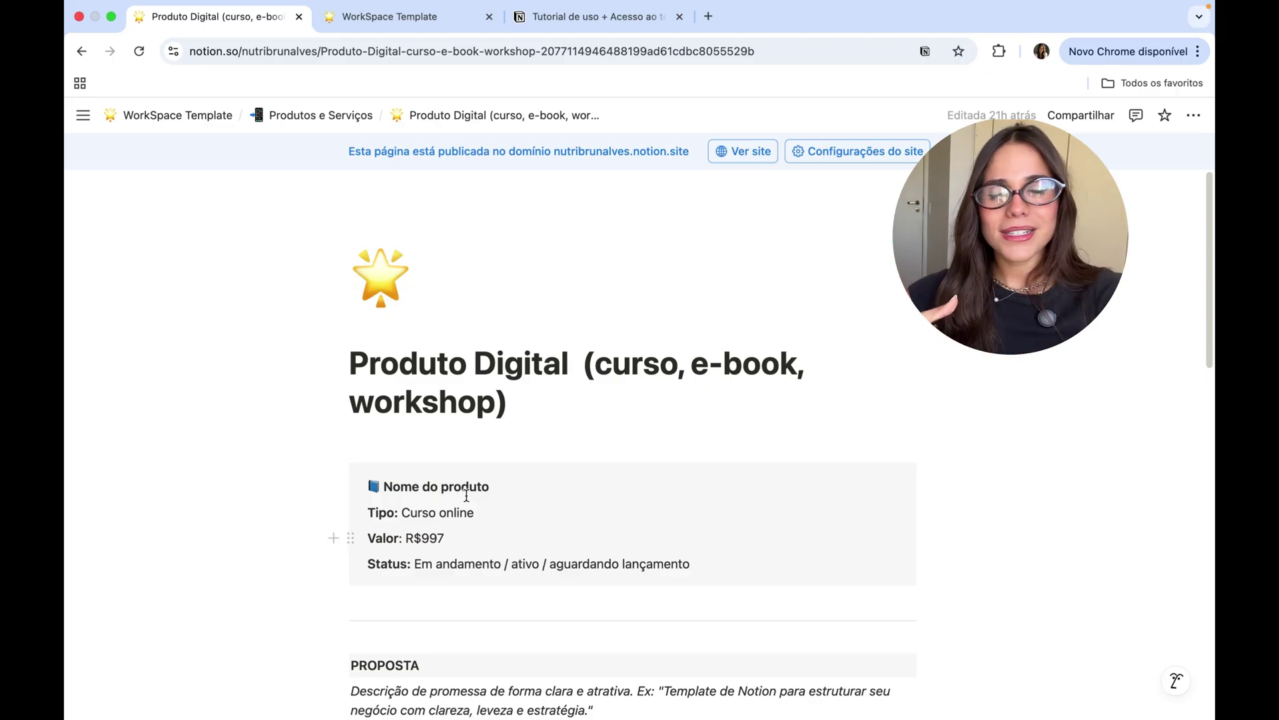
pyautogui.scroll(-10, 477, 477)
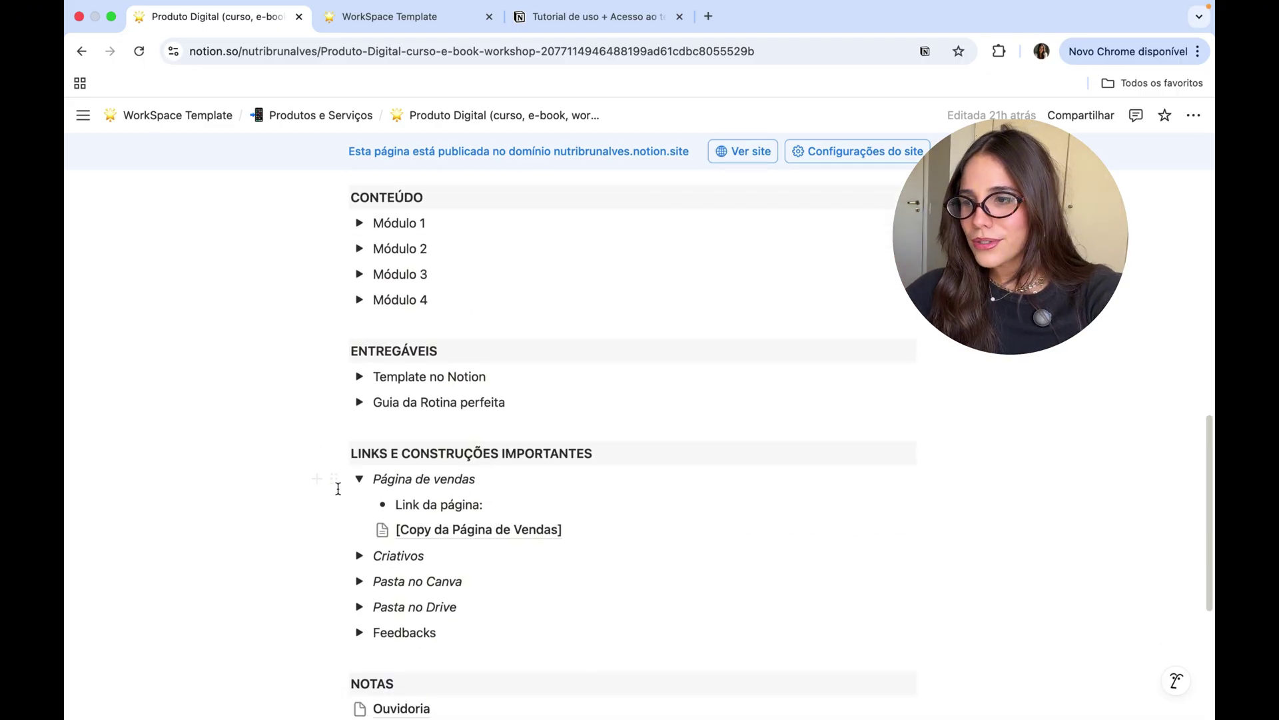
pyautogui.click(360, 479)
pyautogui.scroll(-4, 362, 483)
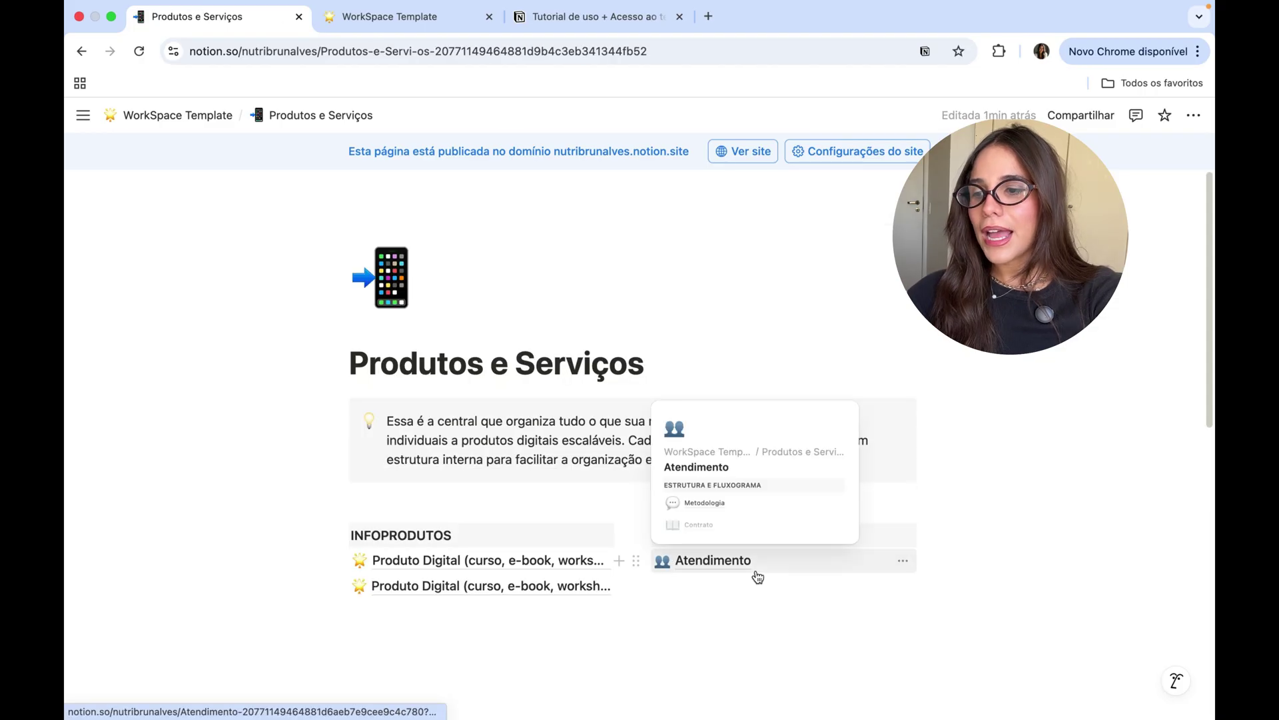
# Step: Open the Atendimento page under SERVIÇOS, review its structure and Metodologia subpage, and return to Atendimento
pyautogui.click(756, 573)
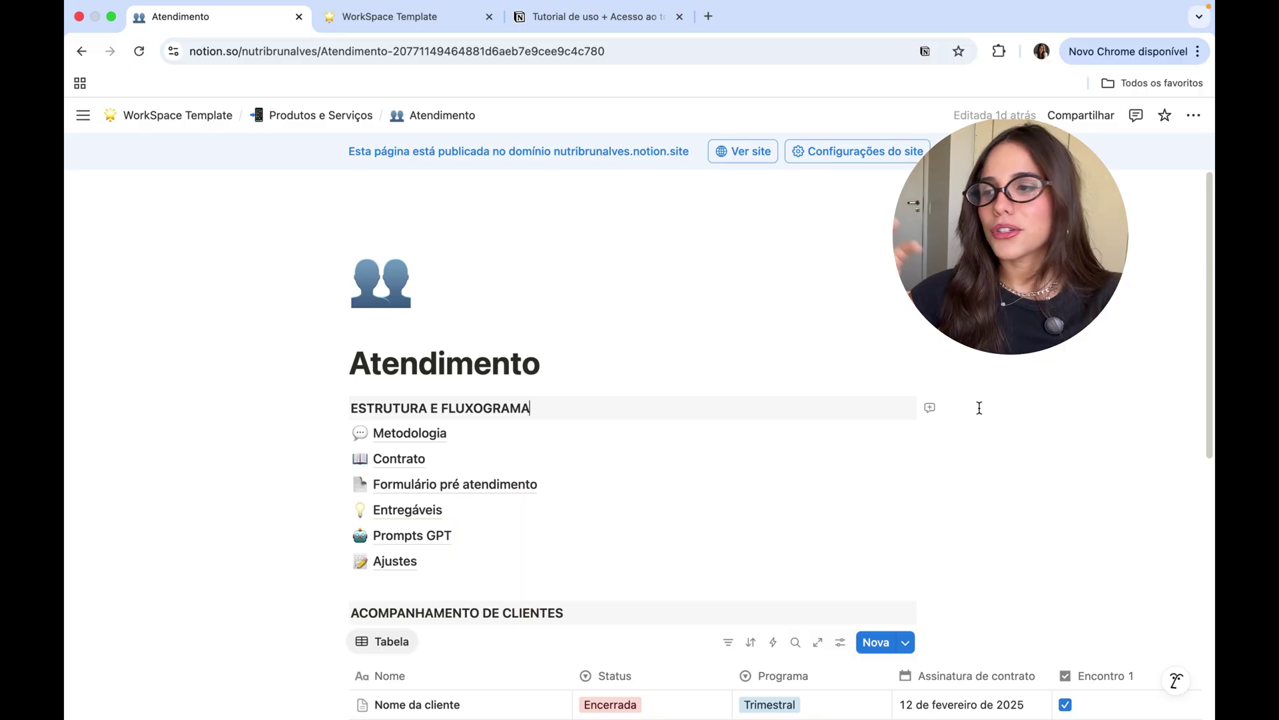
pyautogui.scroll(-2, 1000, 384)
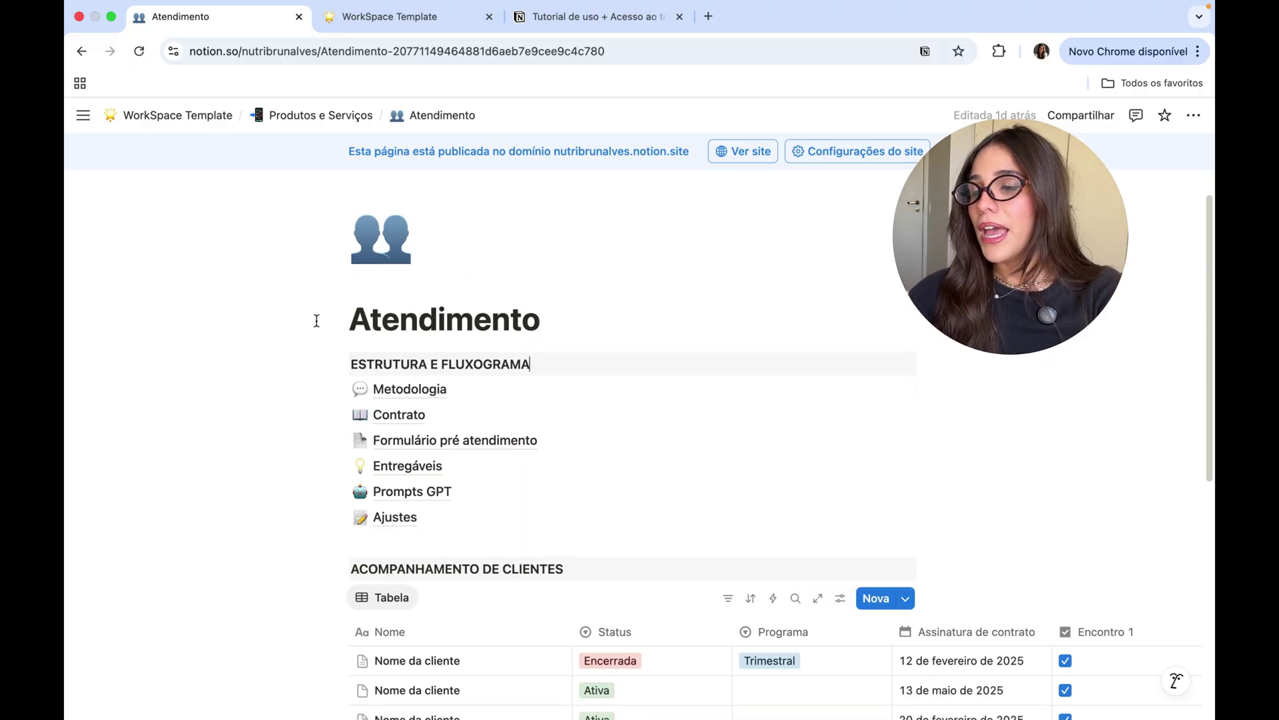
pyautogui.click(441, 391)
pyautogui.scroll(-5, 467, 387)
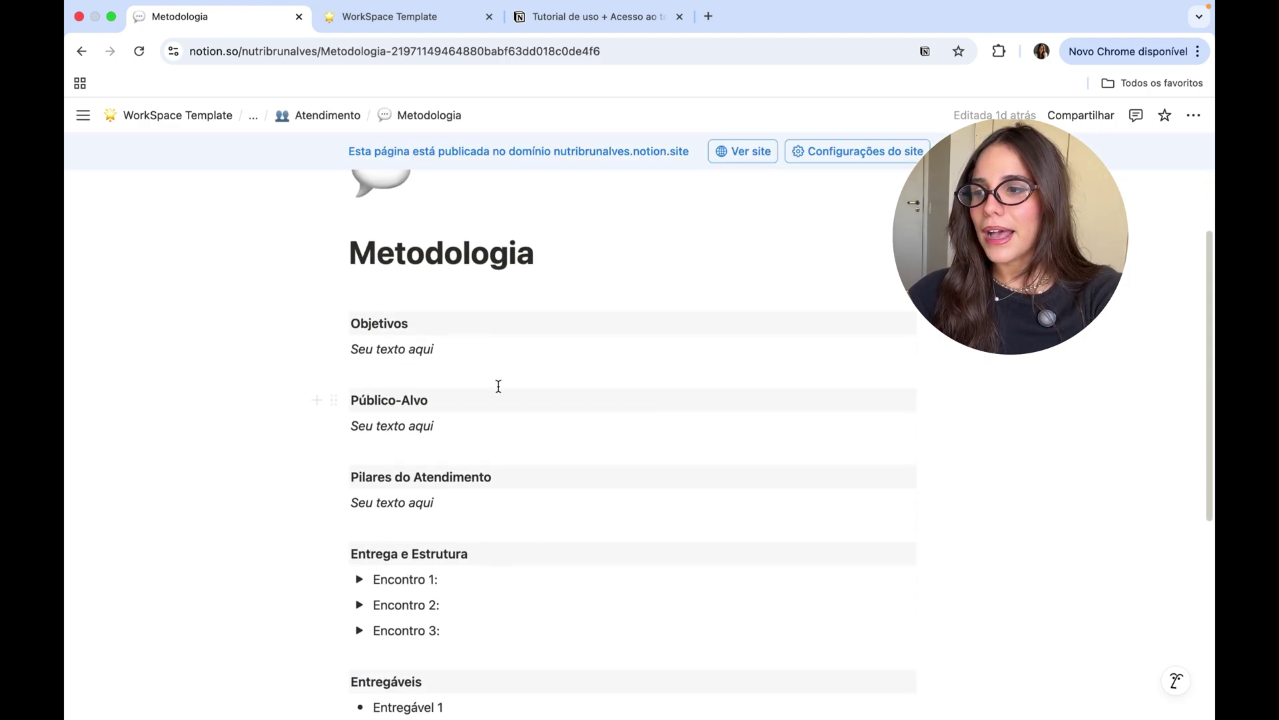
pyautogui.click(324, 120)
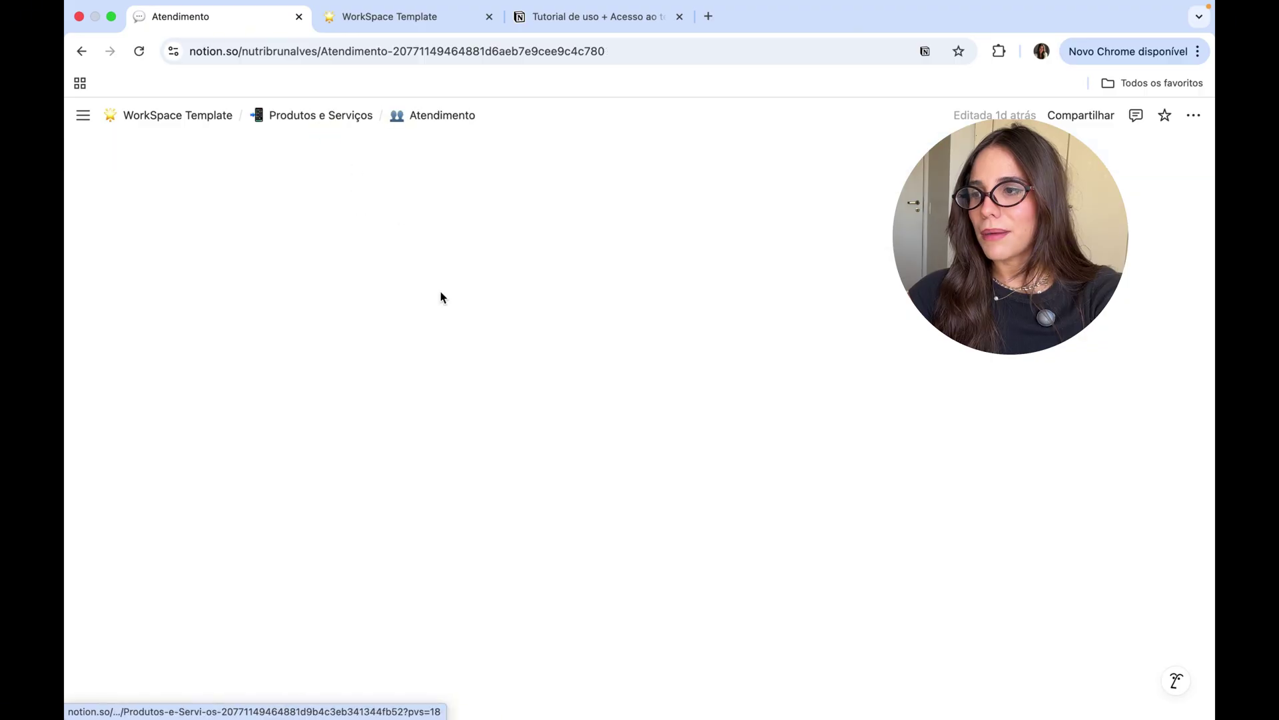
# Step: View the Contrato page under ESTRUTURA E FLUXOGRAMA, return to Atendimento and preview Prompts GPT
pyautogui.click(466, 457)
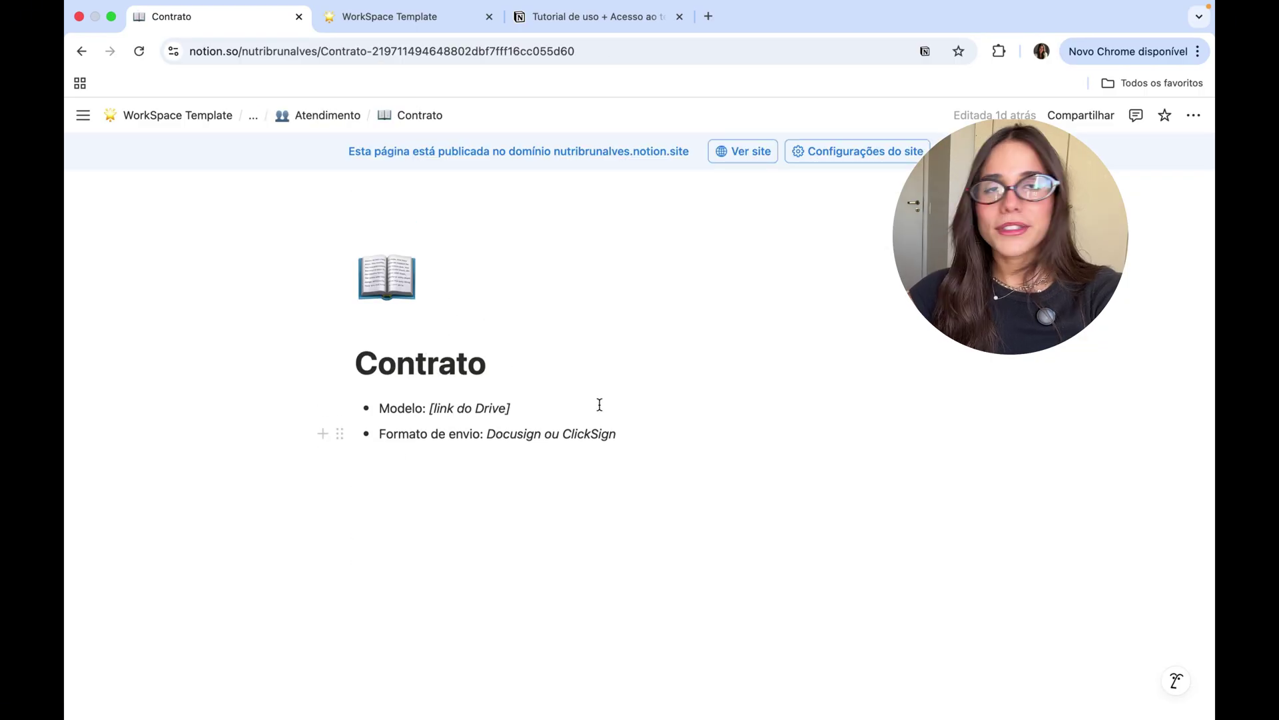
pyautogui.click(320, 116)
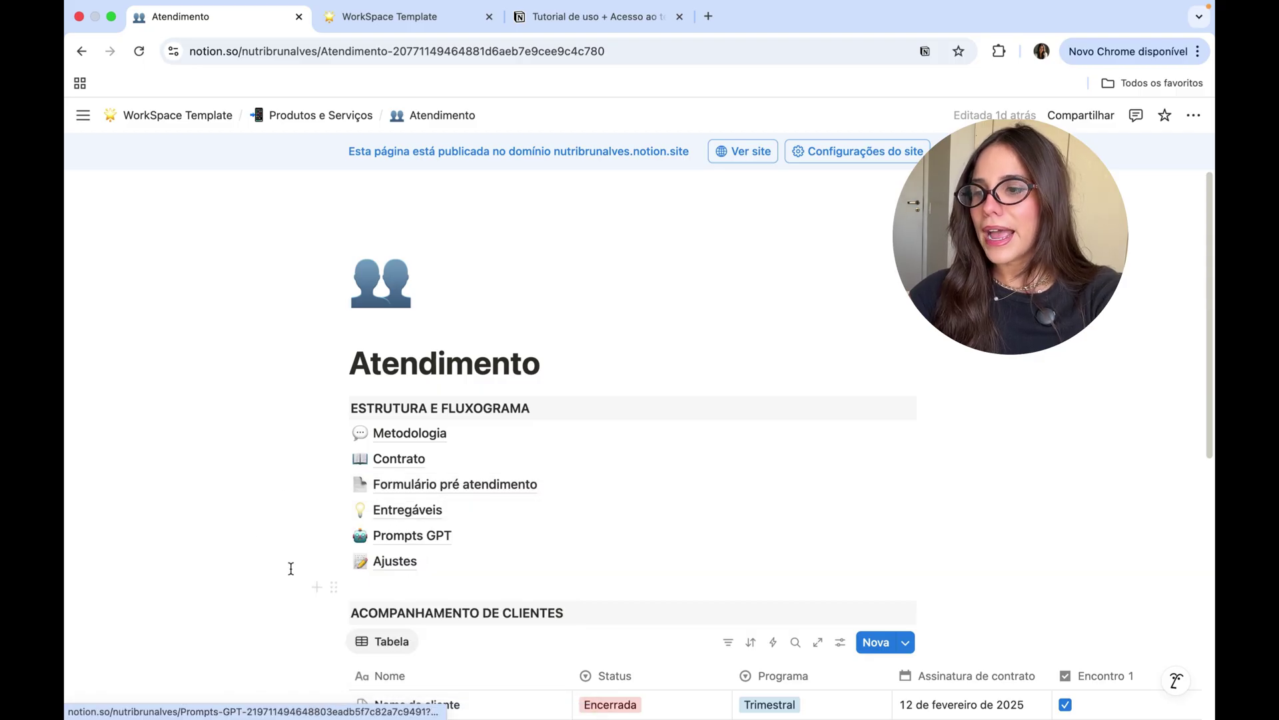
pyautogui.moveTo(397, 542)
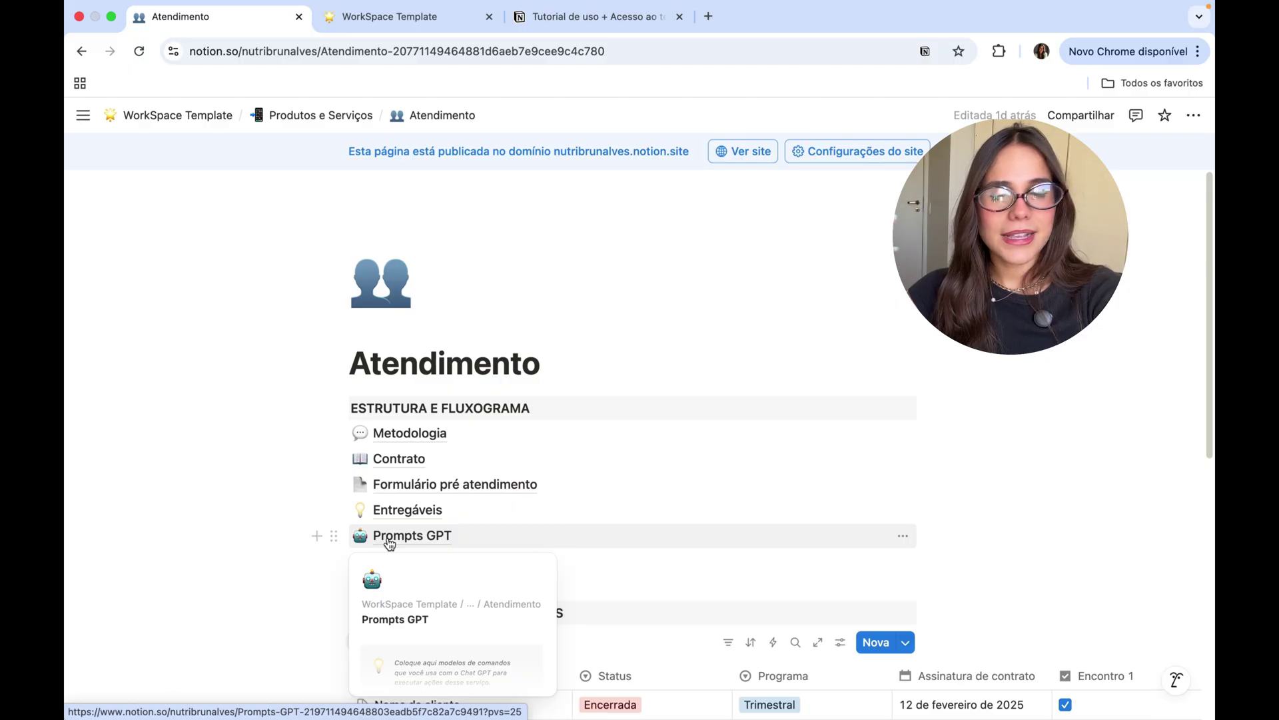
# Step: Review the ACOMPANHAMENTO DE CLIENTES table, checking the first client's Status options, contract date and the Encontro columns
pyautogui.scroll(-3, 489, 439)
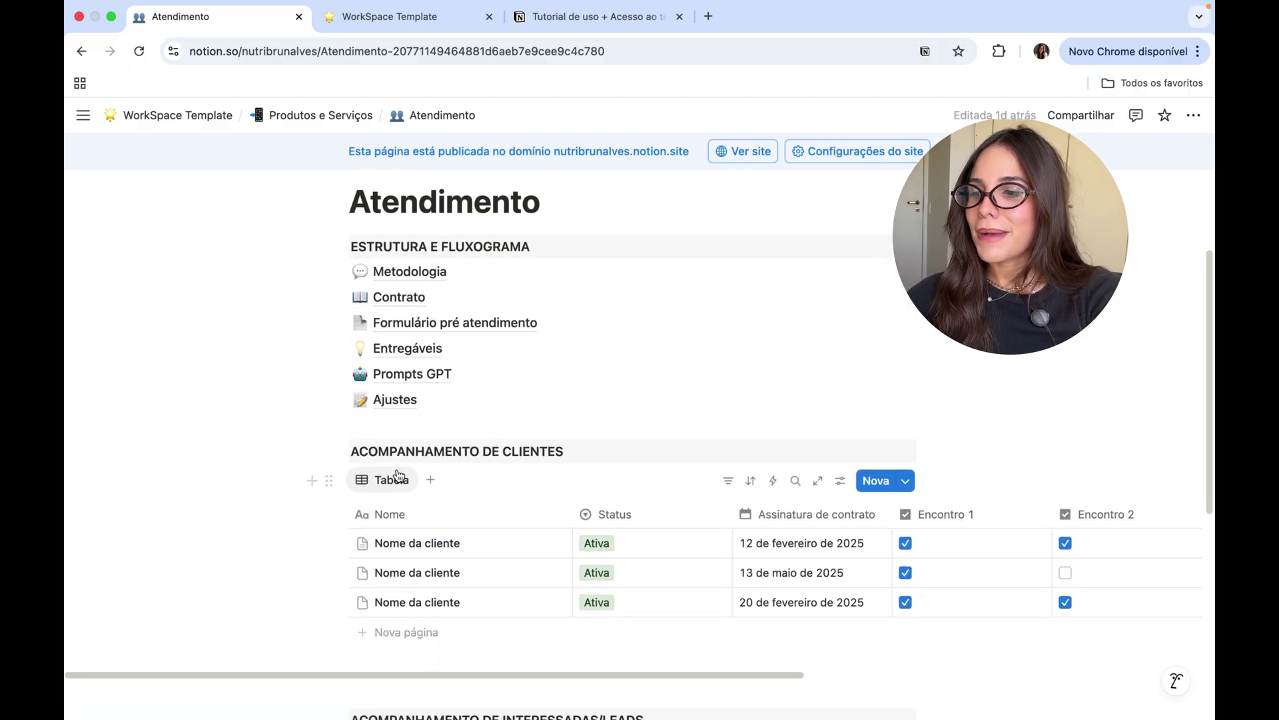
pyautogui.scroll(-1, 334, 512)
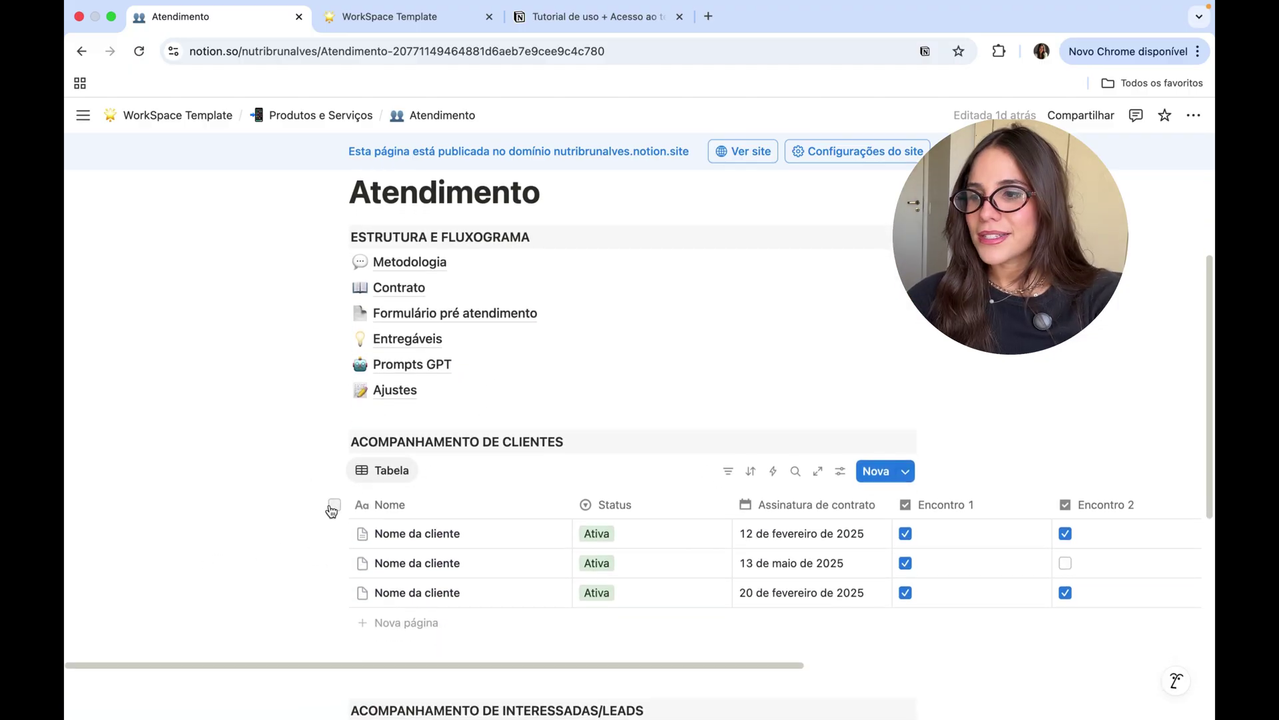
pyautogui.scroll(-1, 333, 512)
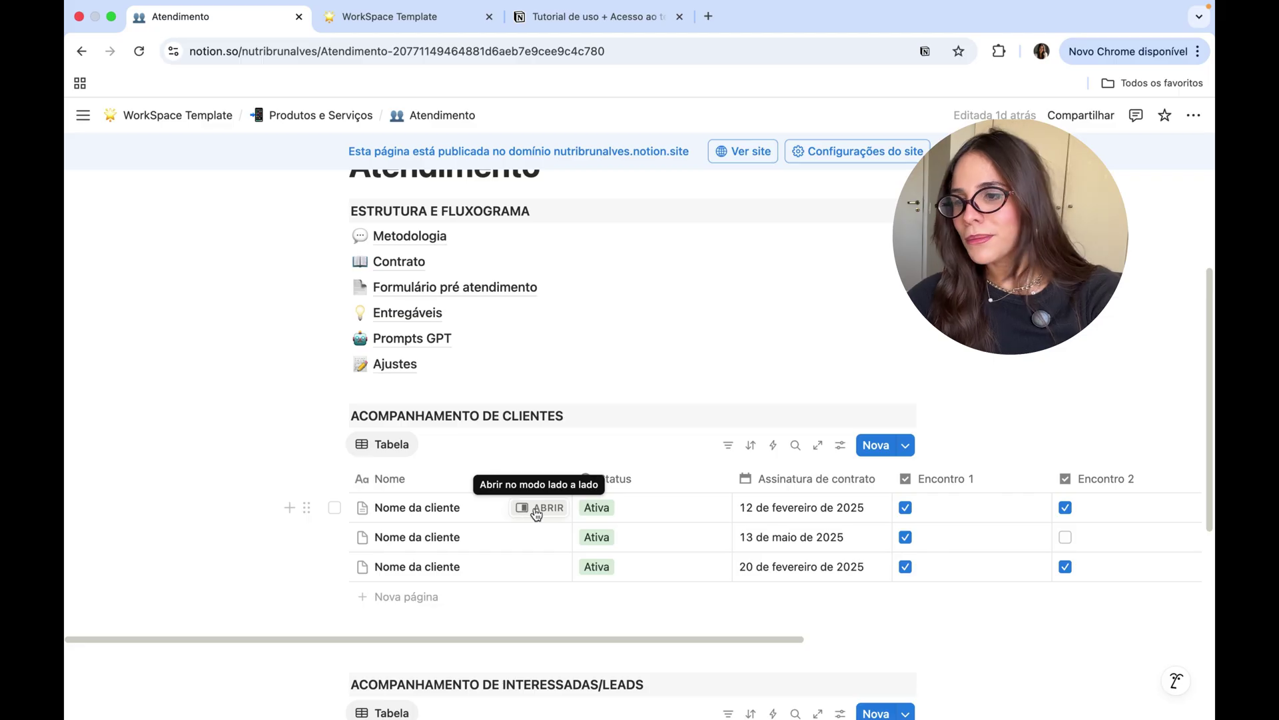
pyautogui.click(634, 508)
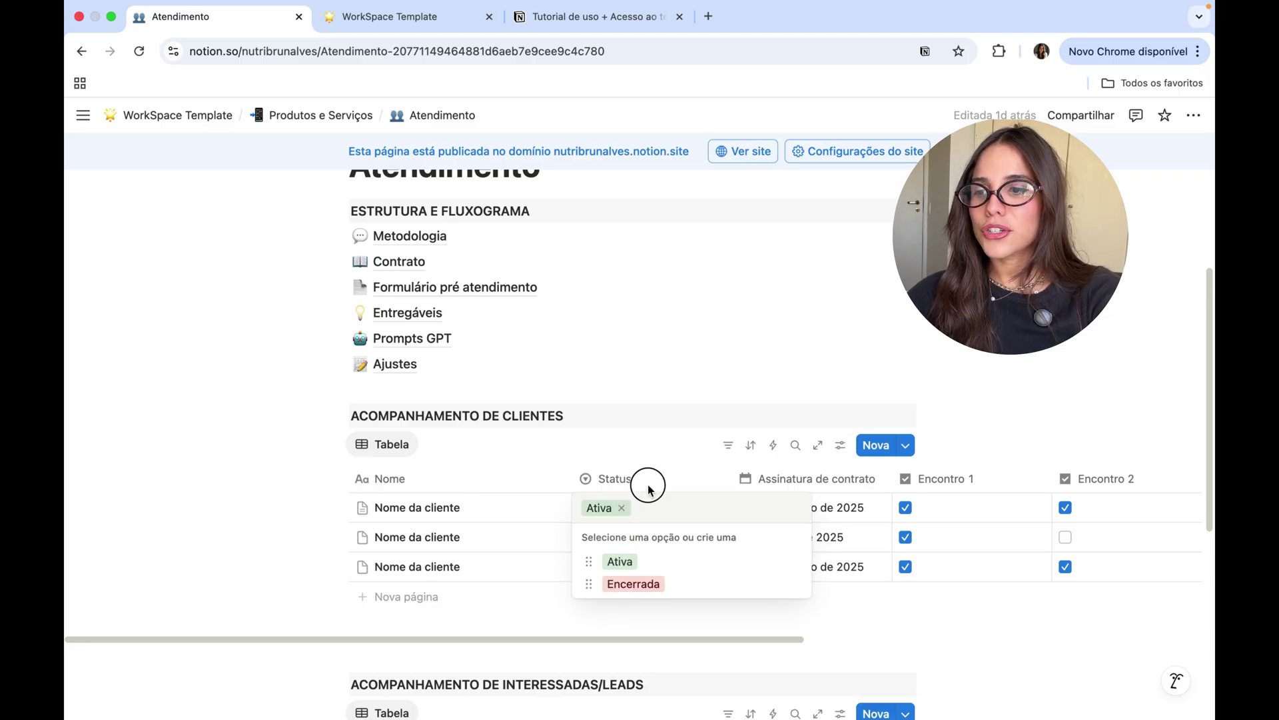
pyautogui.press('Escape')
pyautogui.click(823, 511)
pyautogui.press('Escape')
pyautogui.hscroll(7, 766, 520)
pyautogui.hscroll(2, 633, 513)
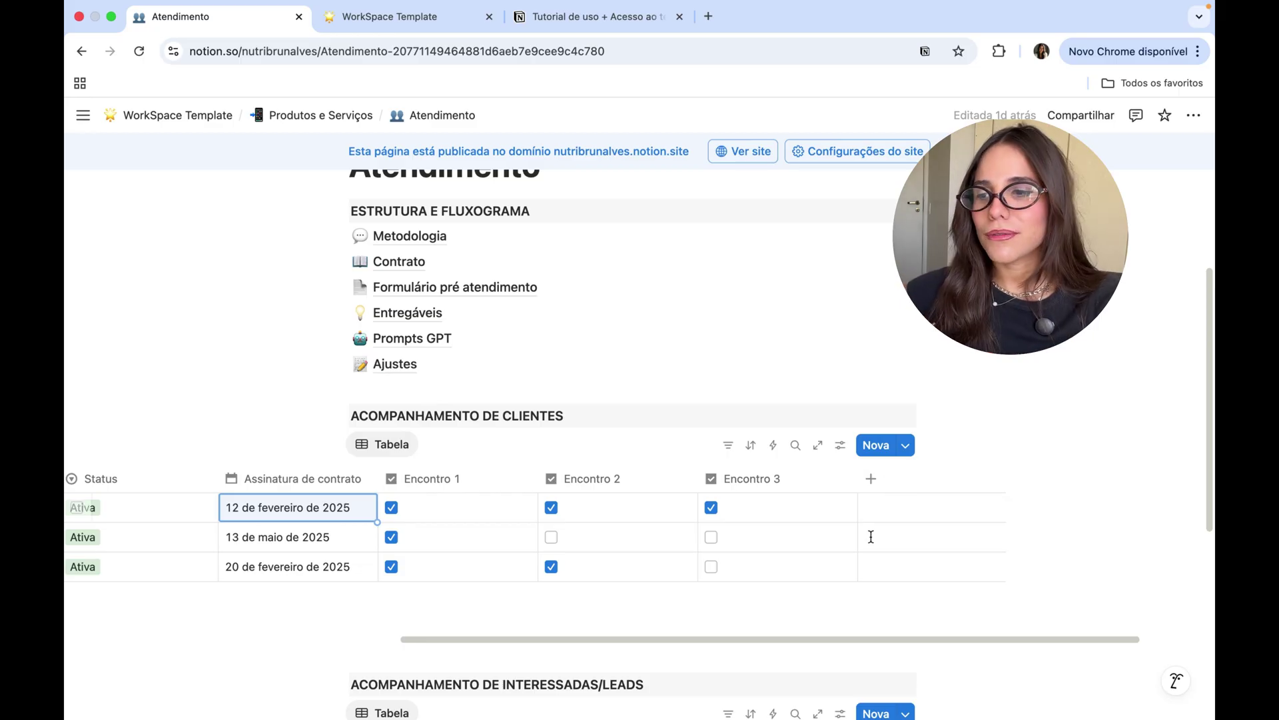
pyautogui.hscroll(-3, 867, 540)
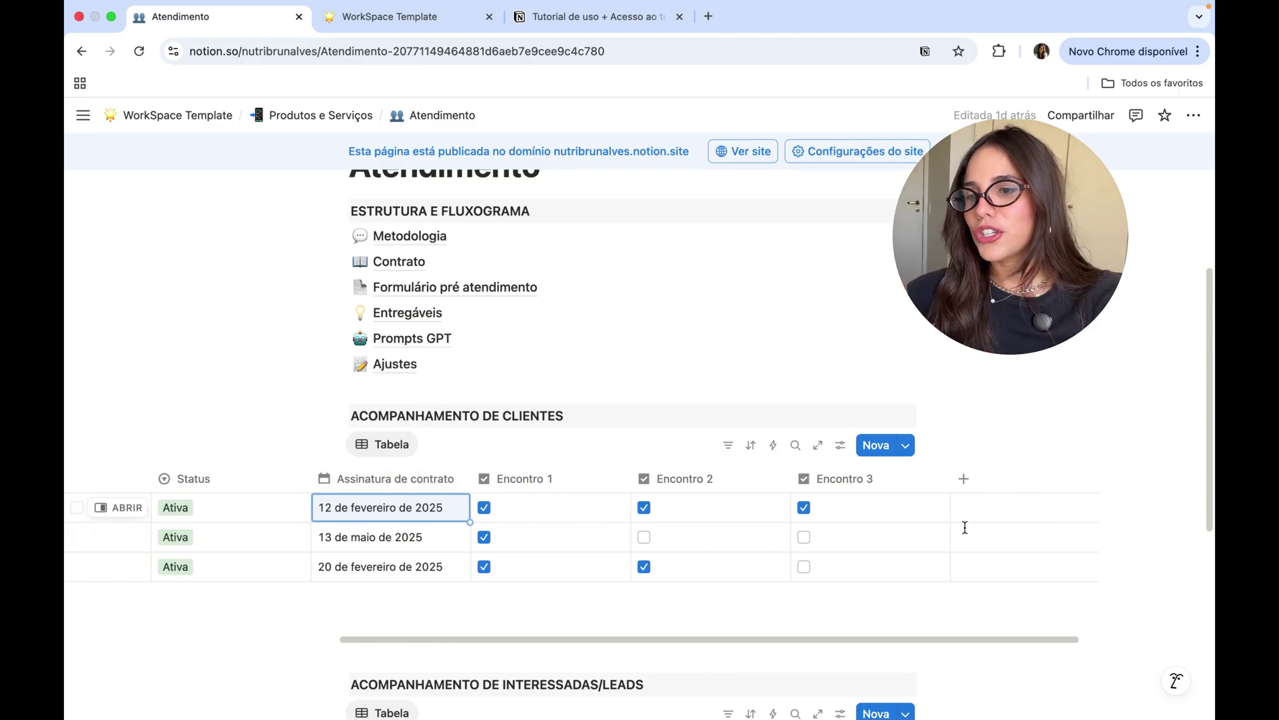
# Step: Add a Selecionar property to the ACOMPANHAMENTO DE CLIENTES table and create the option Bimestral in the first client's row
pyautogui.click(985, 484)
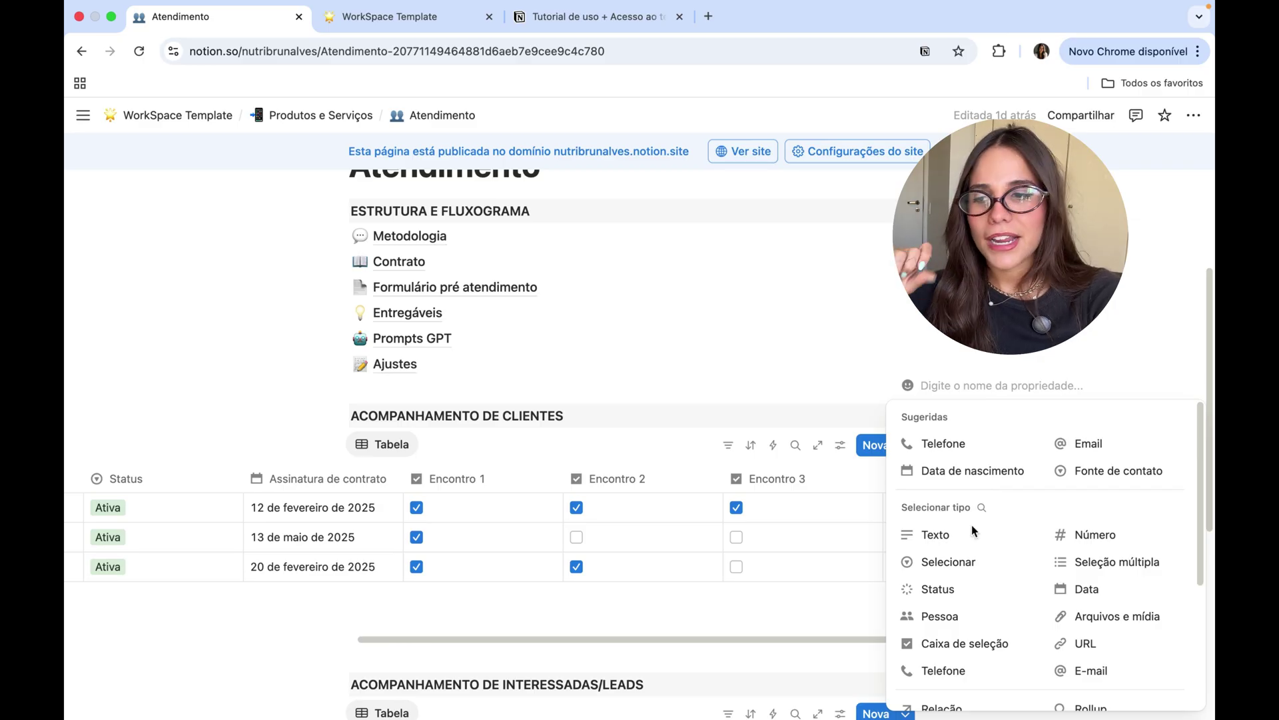
pyautogui.click(931, 571)
pyautogui.click(936, 507)
pyautogui.write('tr')
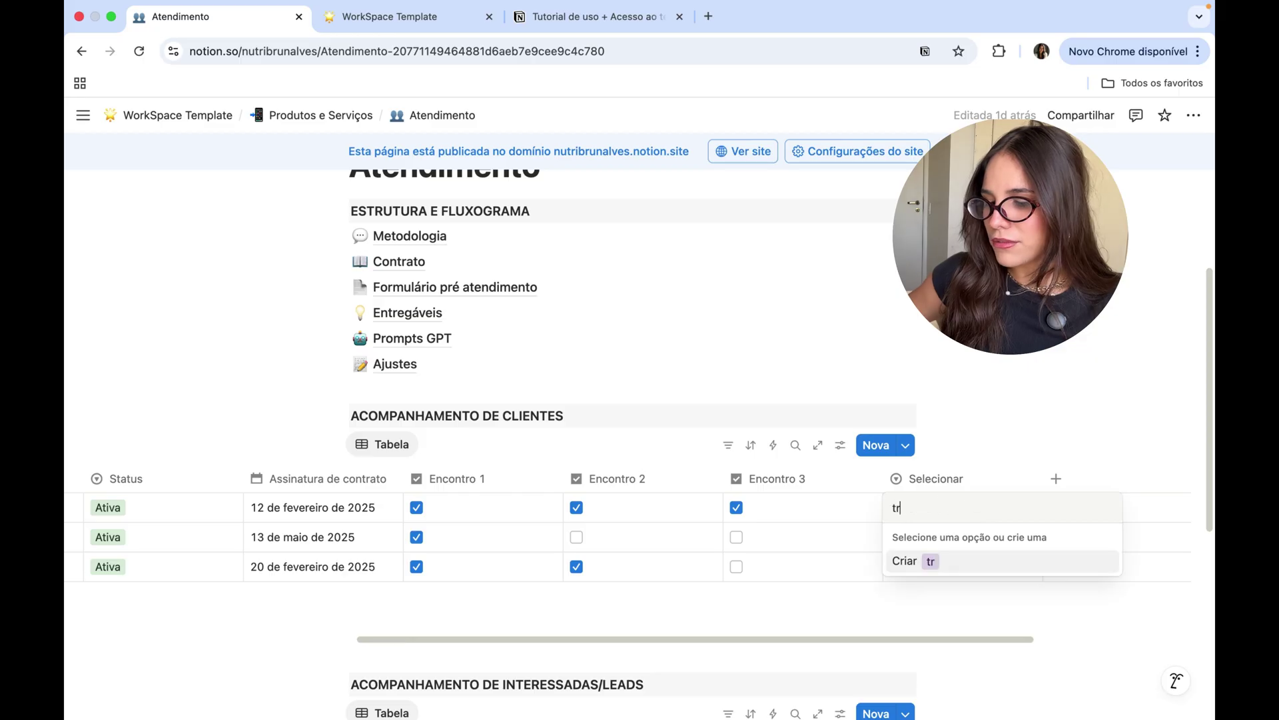
pyautogui.write('i')
pyautogui.press('BackSpace')
pyautogui.press('BackSpace')
pyautogui.press('BackSpace')
pyautogui.write('Bi')
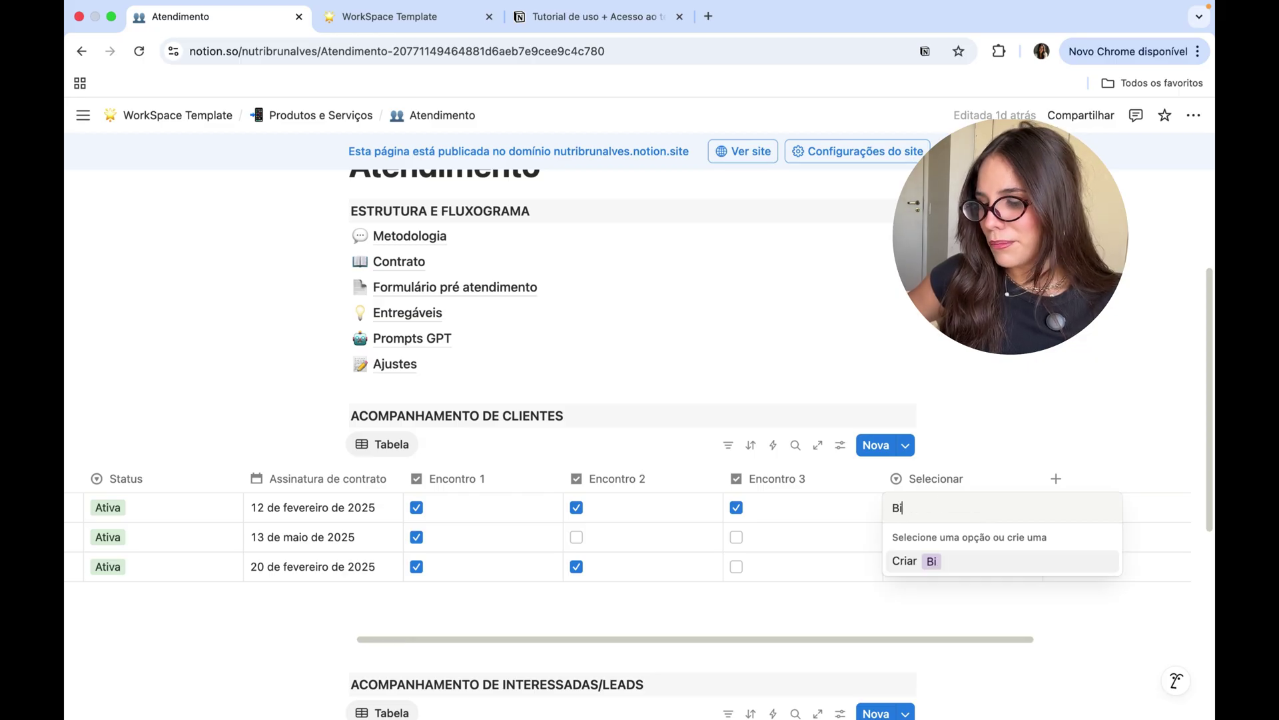
pyautogui.write('mestral')
pyautogui.press('Return')
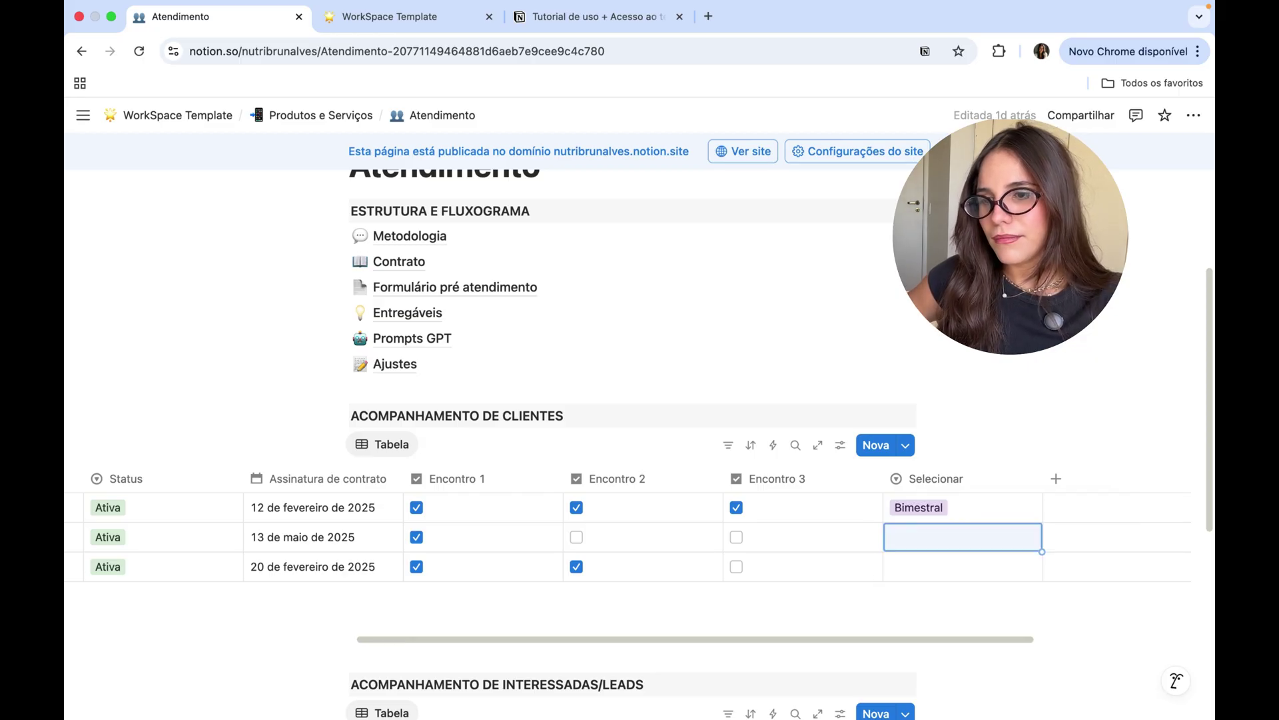
# Step: Set the first client's Selecionar value to a new option, Semestral, and move that column directly after Status
pyautogui.click(939, 504)
pyautogui.write('Semestral')
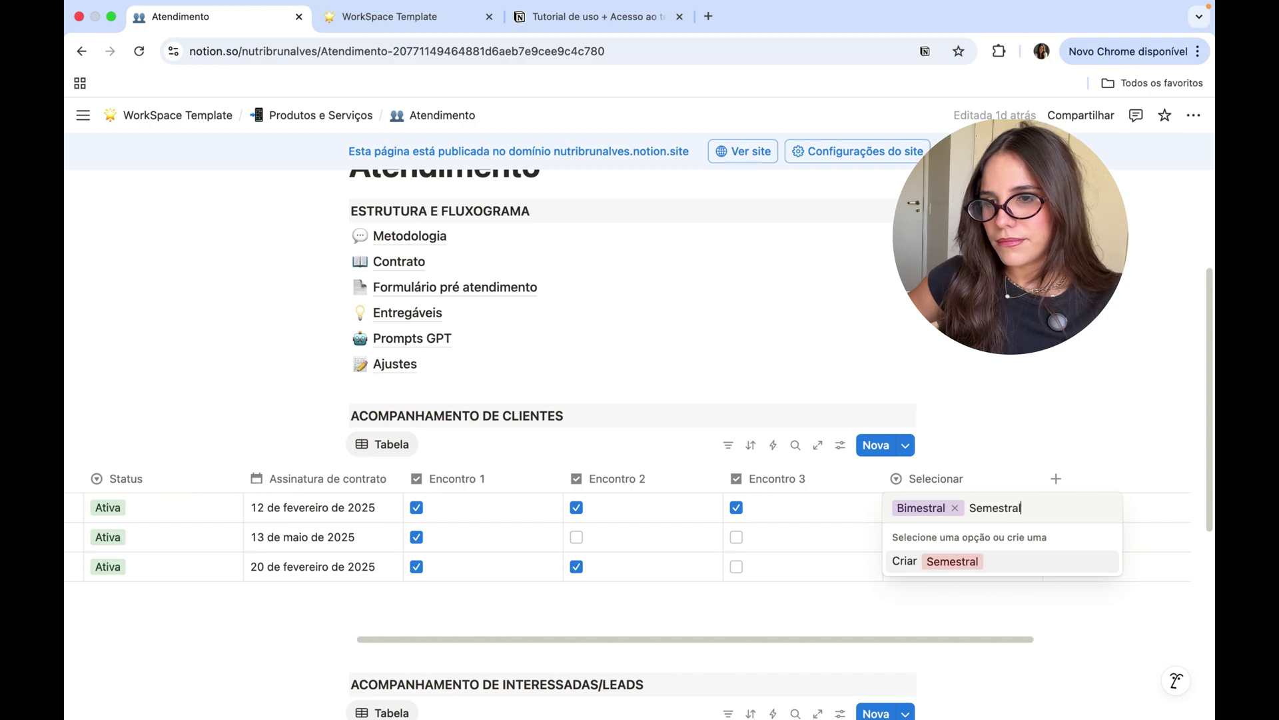
pyautogui.press('Return')
pyautogui.moveTo(959, 483); pyautogui.dragTo(319, 488)
pyautogui.hscroll(5, 651, 511)
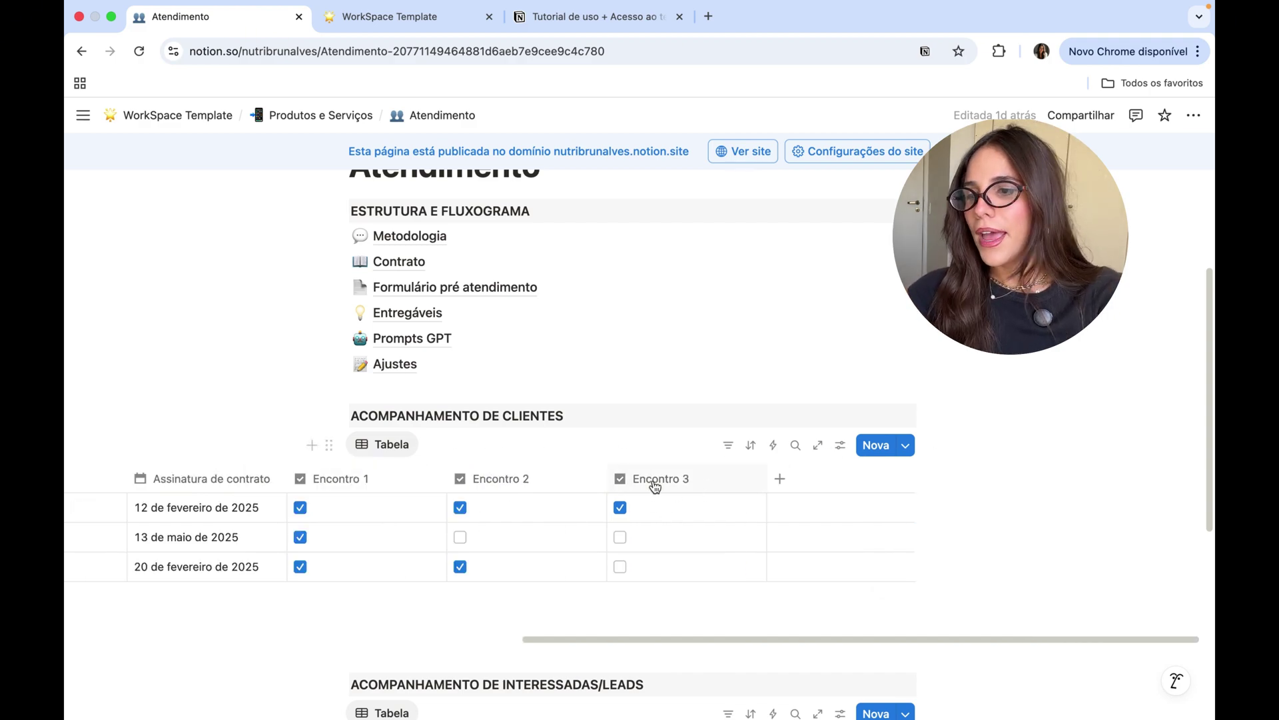
# Step: Duplicate the Encontro 3 property and rename the copy as Encontro 4
pyautogui.click(656, 485)
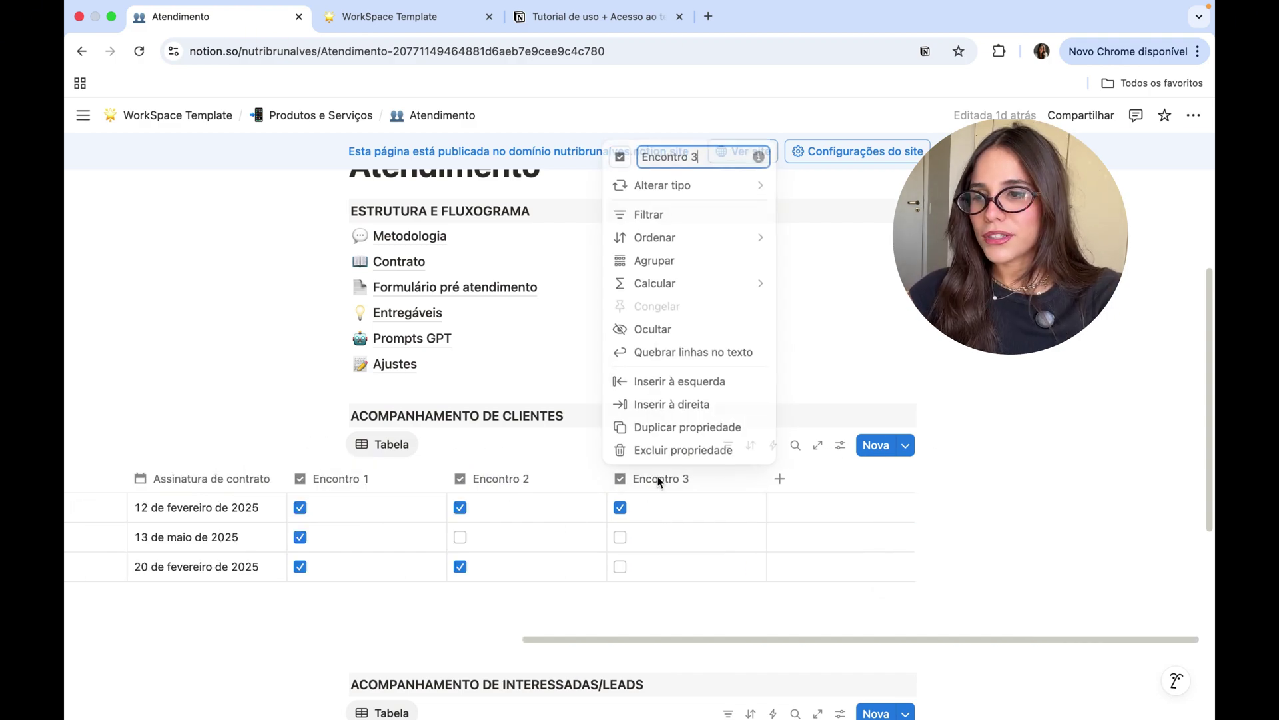
pyautogui.click(657, 426)
pyautogui.click(828, 478)
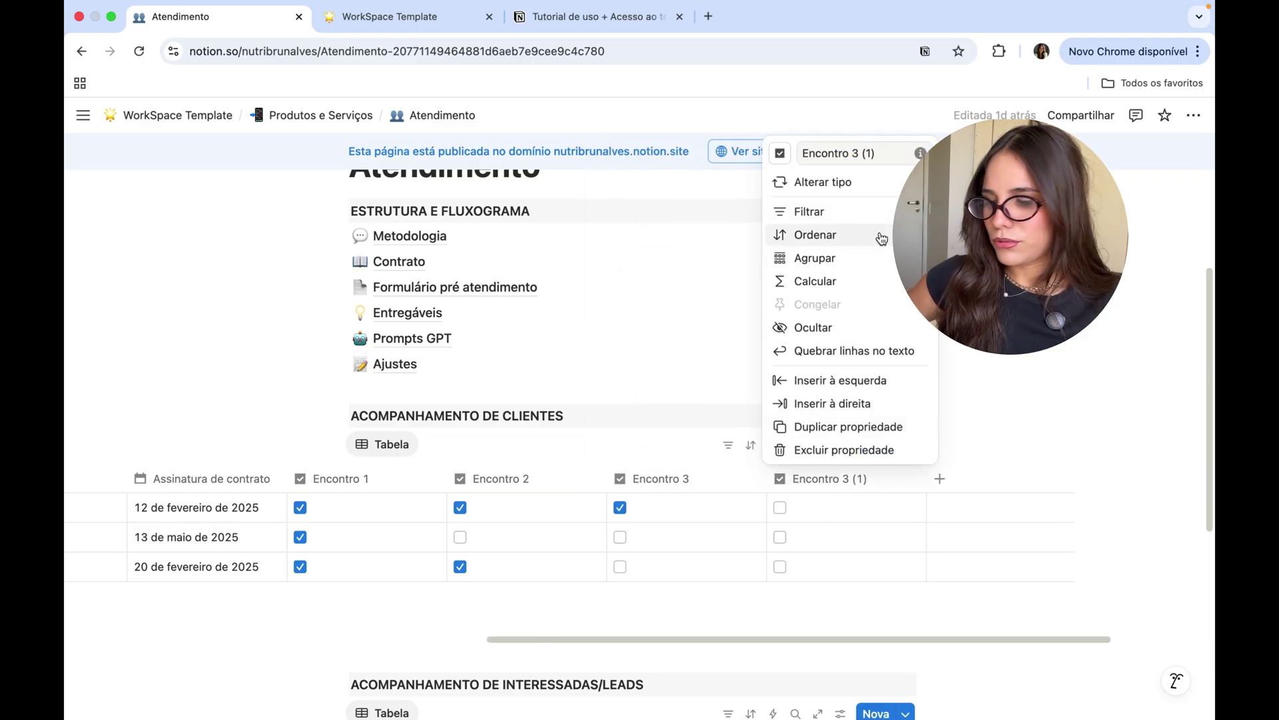
pyautogui.press('BackSpace')
pyautogui.press('BackSpace')
pyautogui.press('BackSpace')
pyautogui.press('BackSpace')
pyautogui.press('BackSpace')
pyautogui.write('4')
pyautogui.click(949, 463)
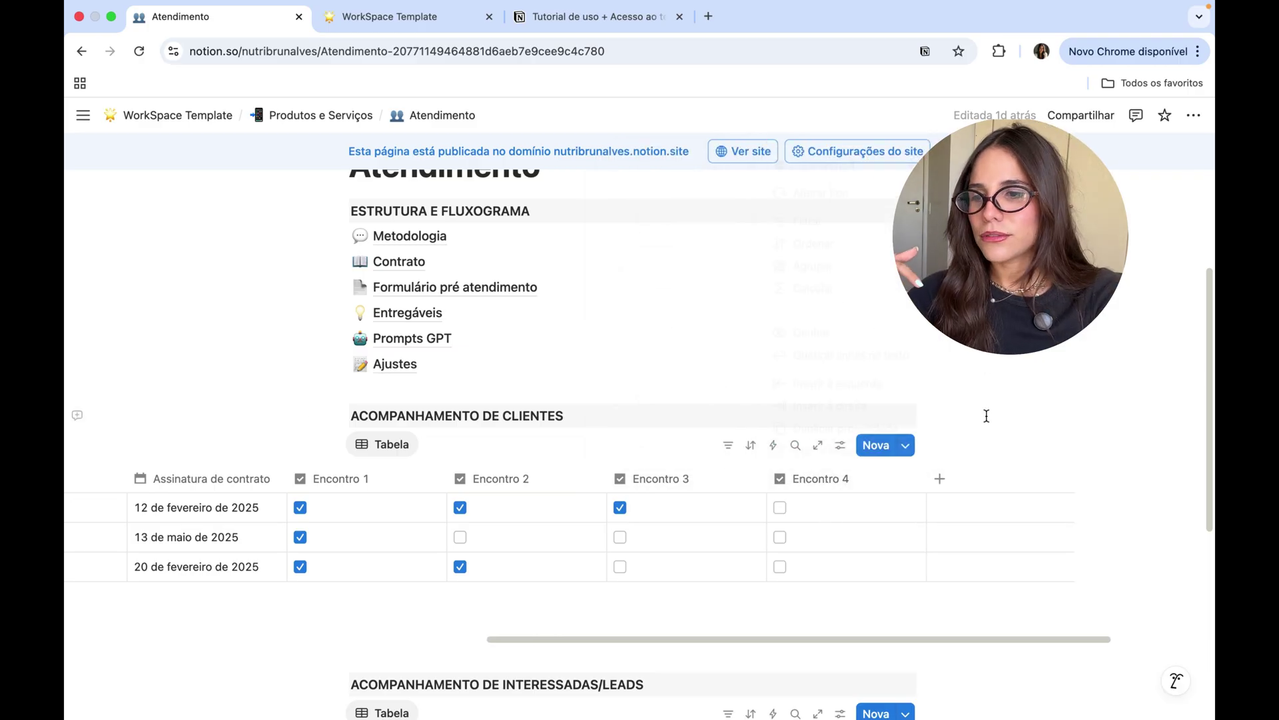
# Step: Review the ACOMPANHAMENTO DE INTERESSADAS/LEADS table and check the first lead's Status da Aplicação options without changing them
pyautogui.scroll(-1, 915, 493)
pyautogui.scroll(-8, 916, 493)
pyautogui.hscroll(-6, 857, 526)
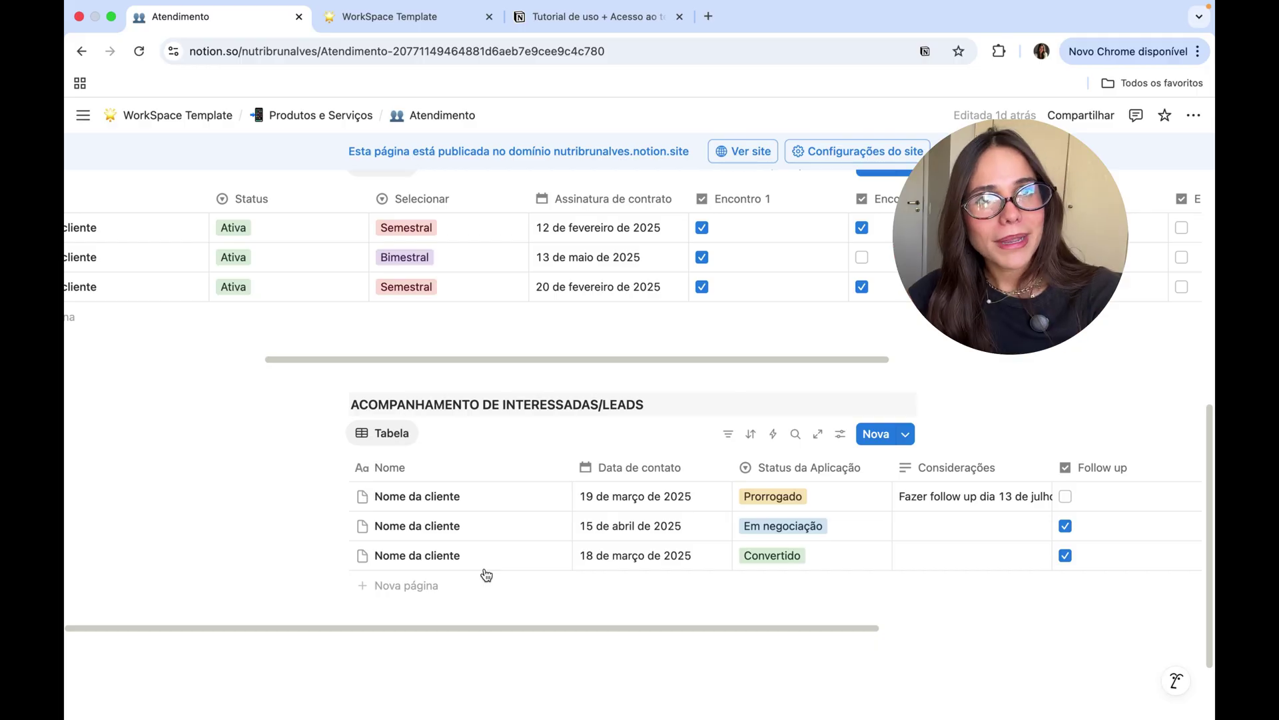
pyautogui.scroll(-2, 486, 575)
pyautogui.scroll(2, 500, 533)
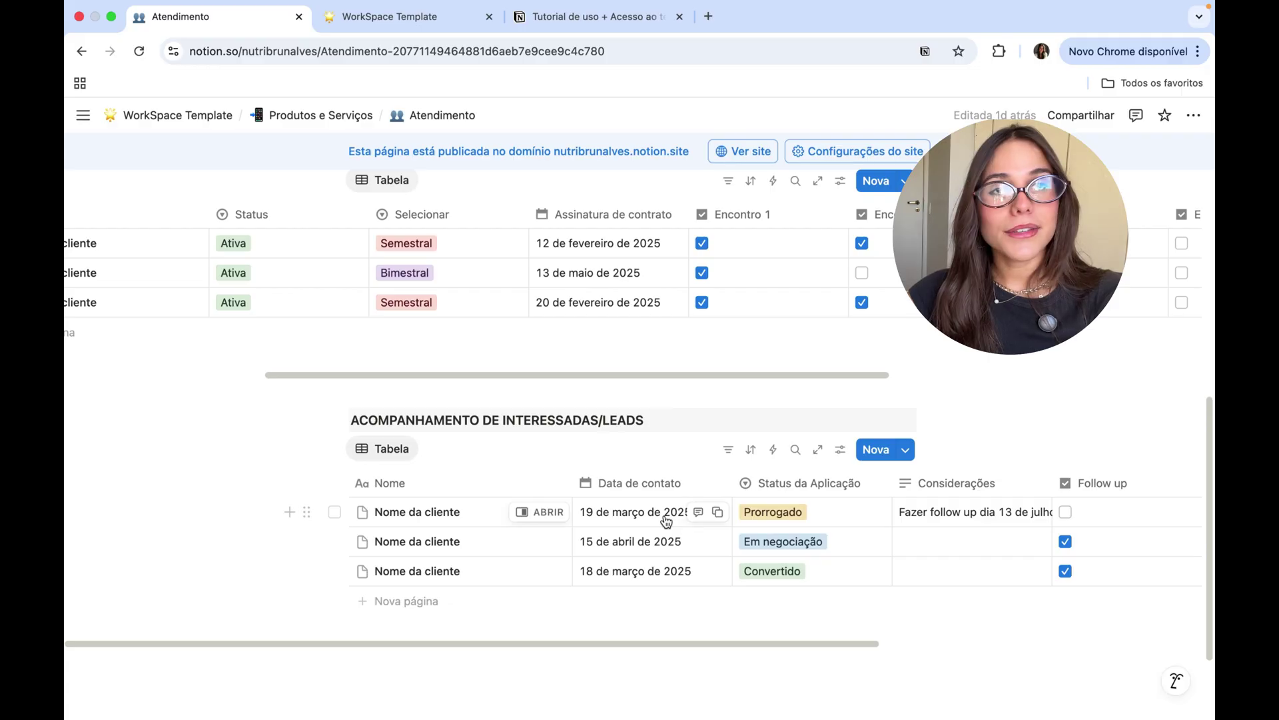
pyautogui.hscroll(3, 753, 553)
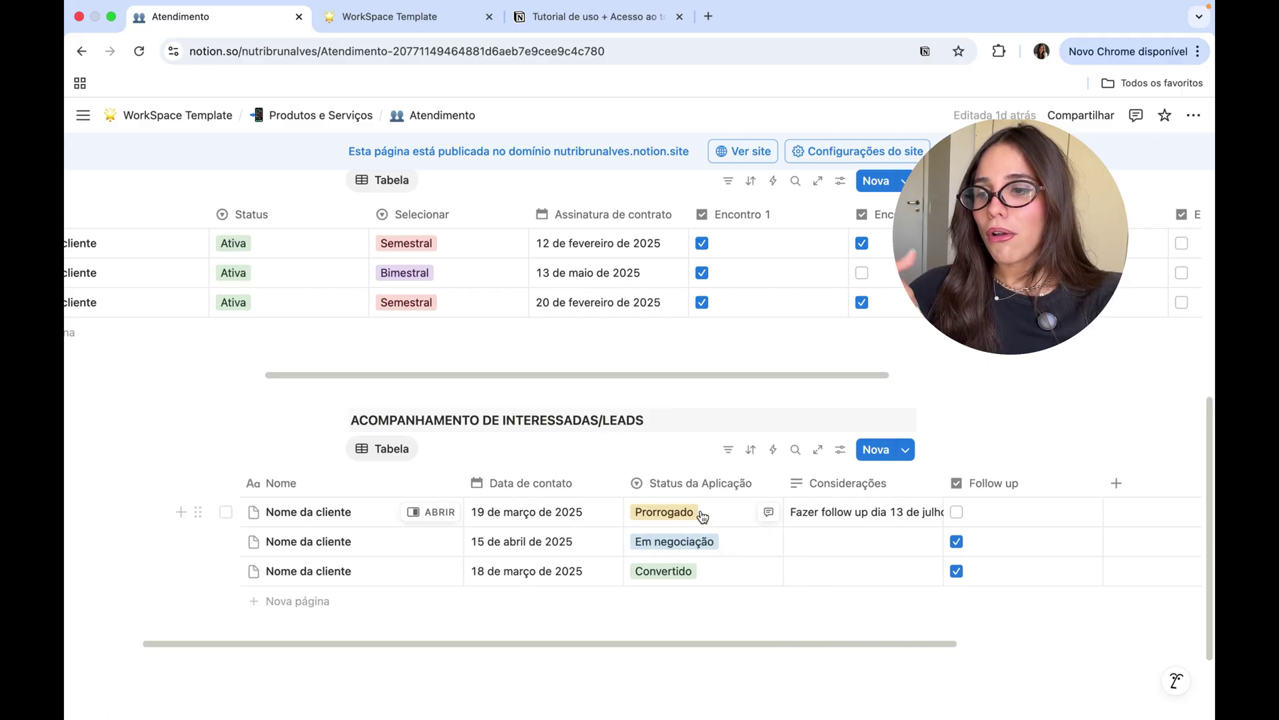
pyautogui.click(702, 517)
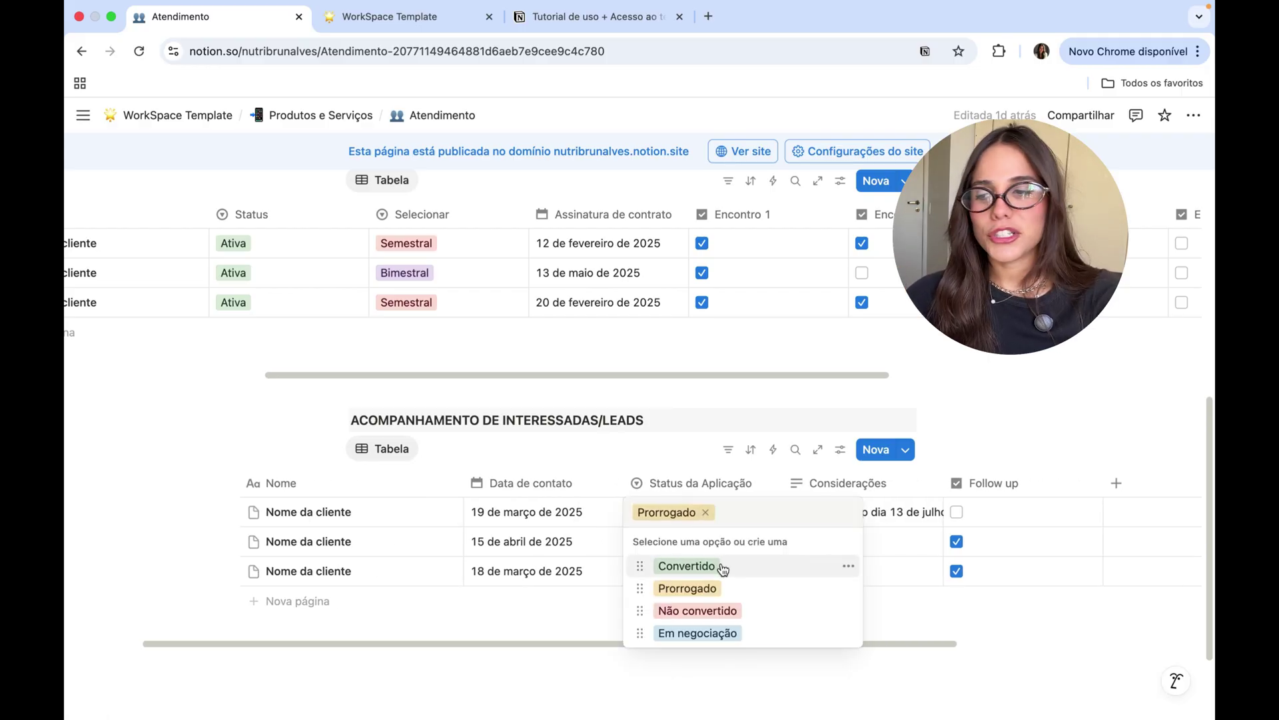
pyautogui.press('Escape')
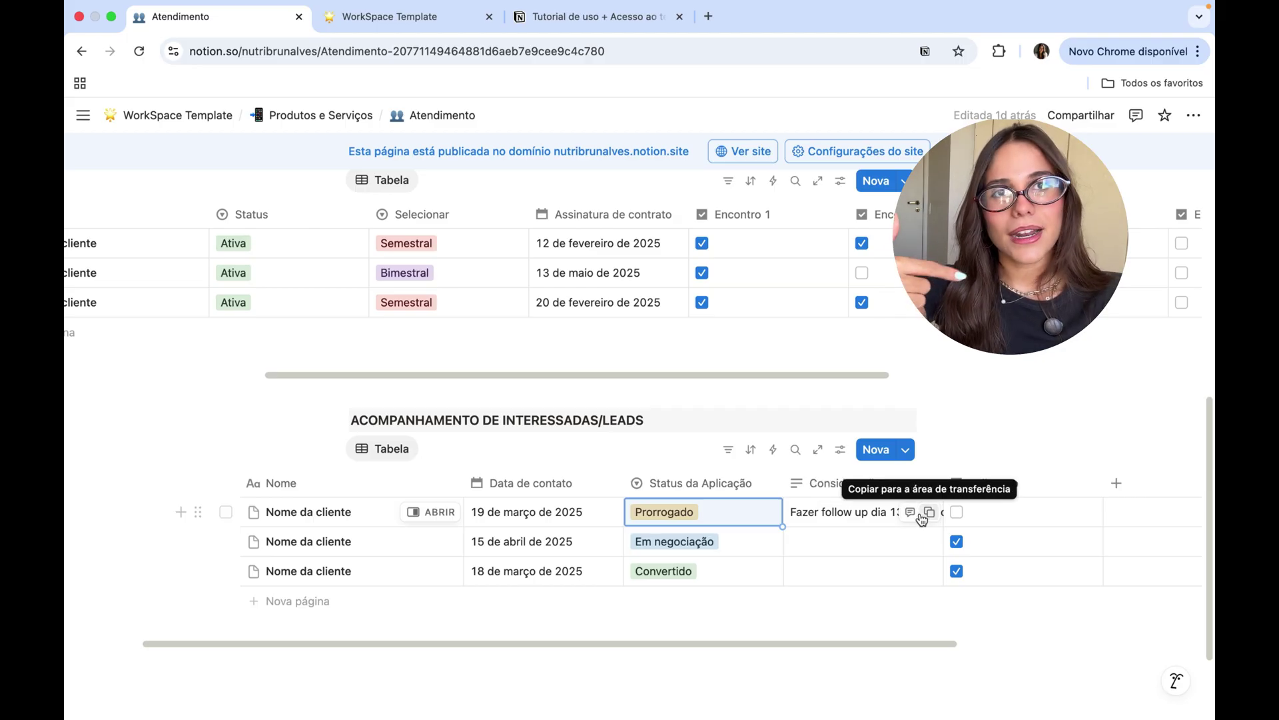
# Step: Return to Produtos e Serviços and delete the duplicated Produto Digital page under INFOPRODUTOS
pyautogui.scroll(1, 933, 533)
pyautogui.scroll(-1, 929, 551)
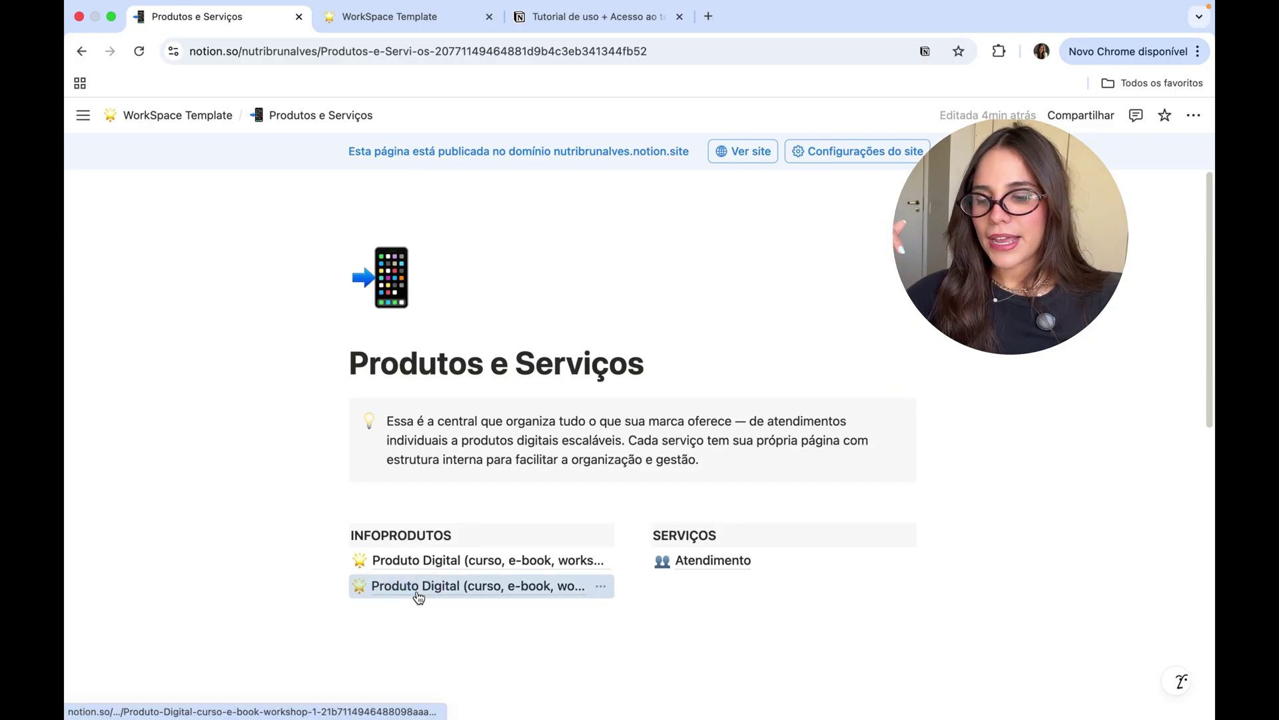
pyautogui.press('BackSpace')
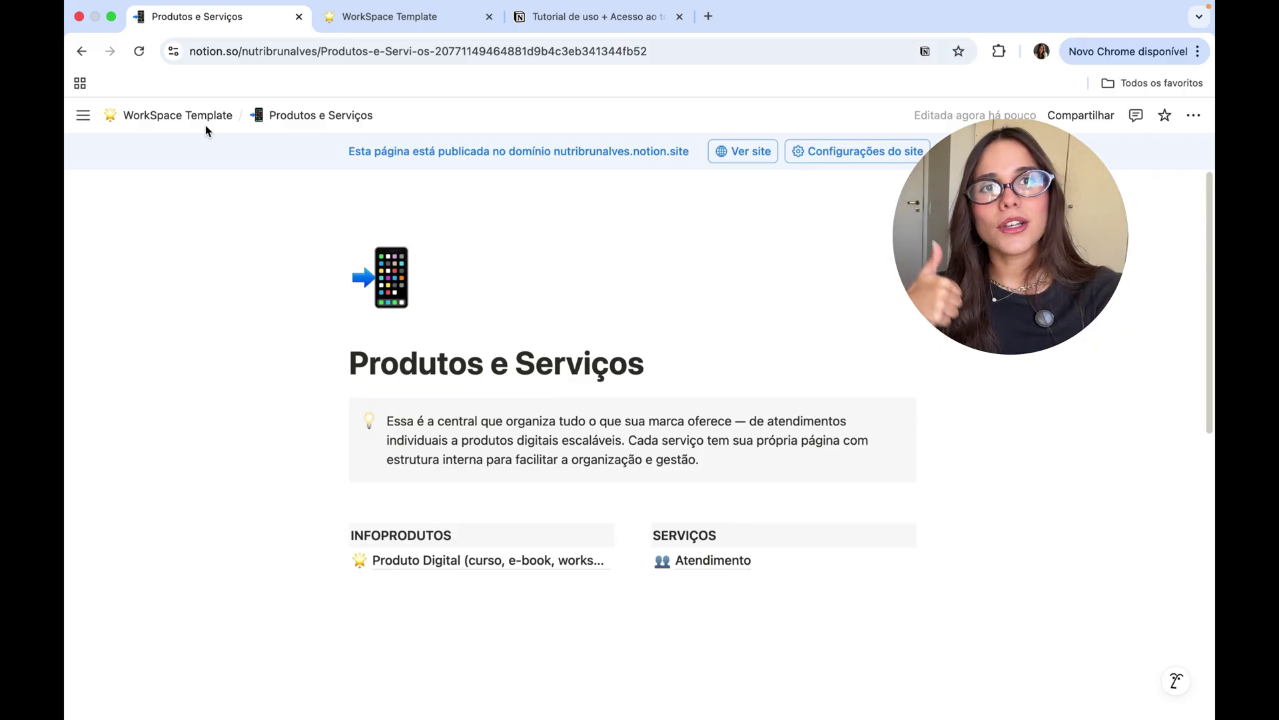
# Step: Return to WorkSpace Template, open Tarefas under Central Operacional and review its task table, including the empty row's Setor cell
pyautogui.click(200, 121)
pyautogui.moveTo(727, 595)
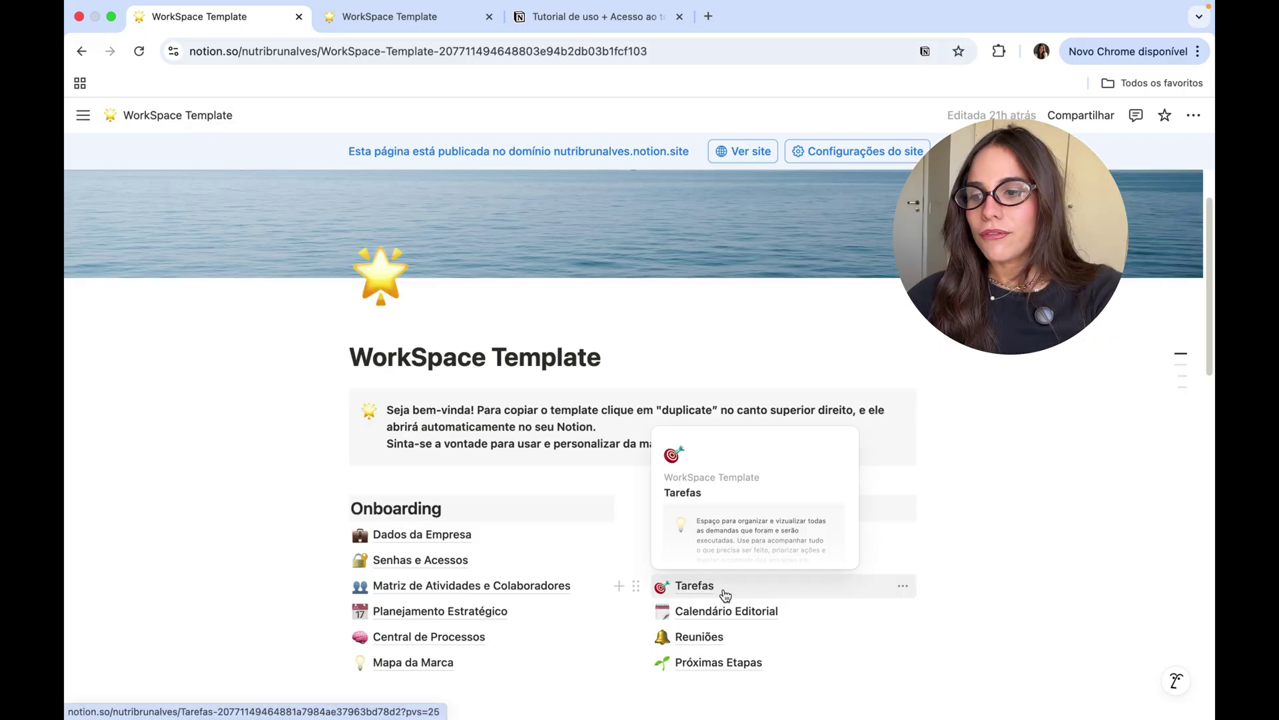
pyautogui.scroll(-3, 988, 571)
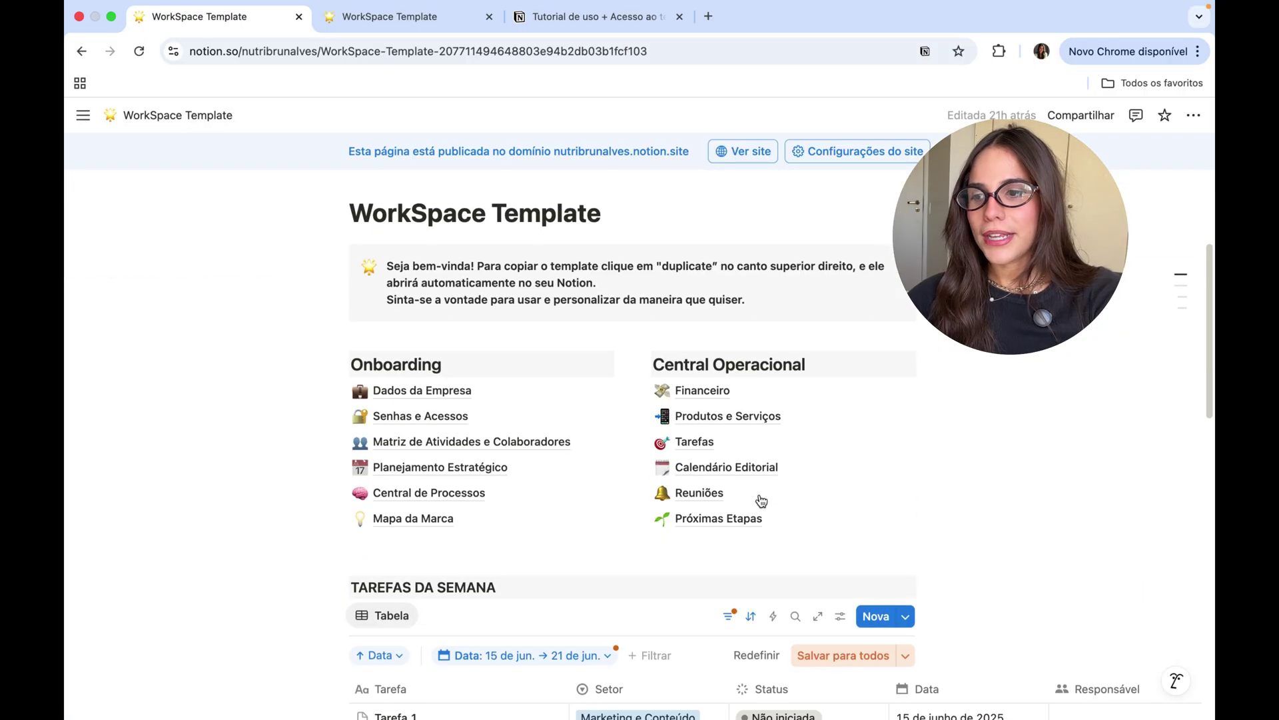
pyautogui.click(729, 443)
pyautogui.scroll(-3, 876, 433)
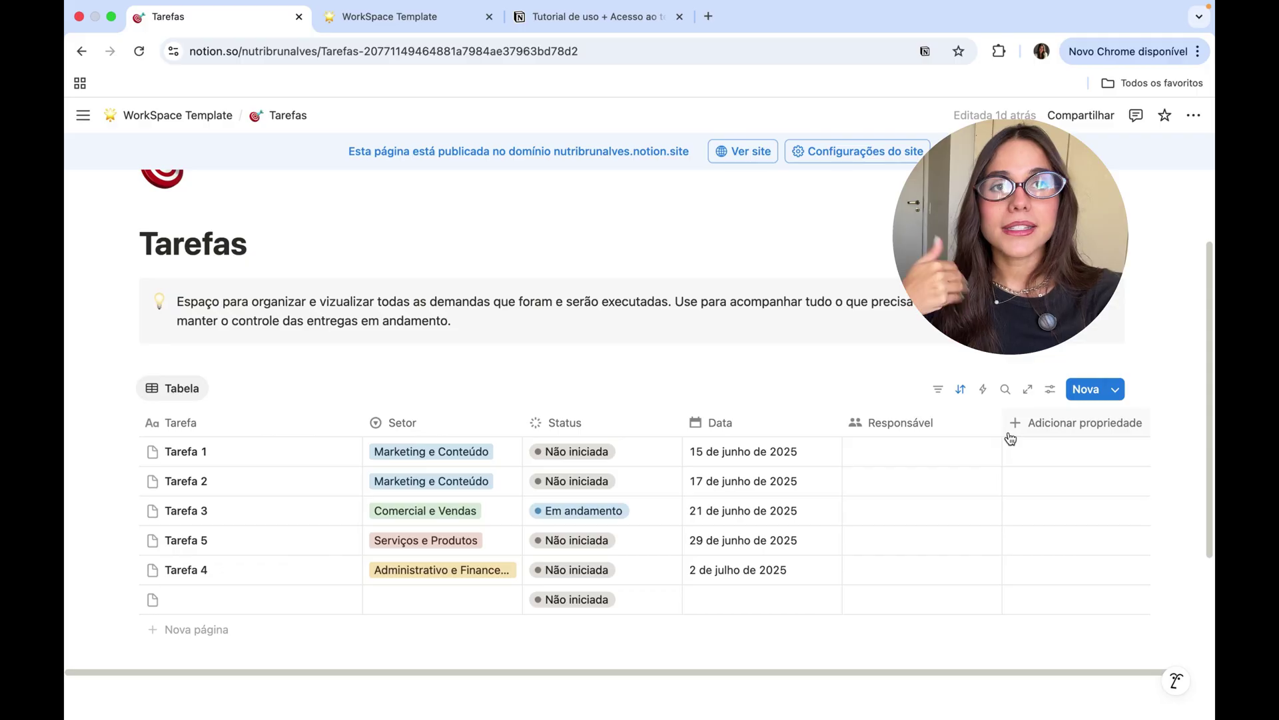
pyautogui.scroll(-1, 581, 477)
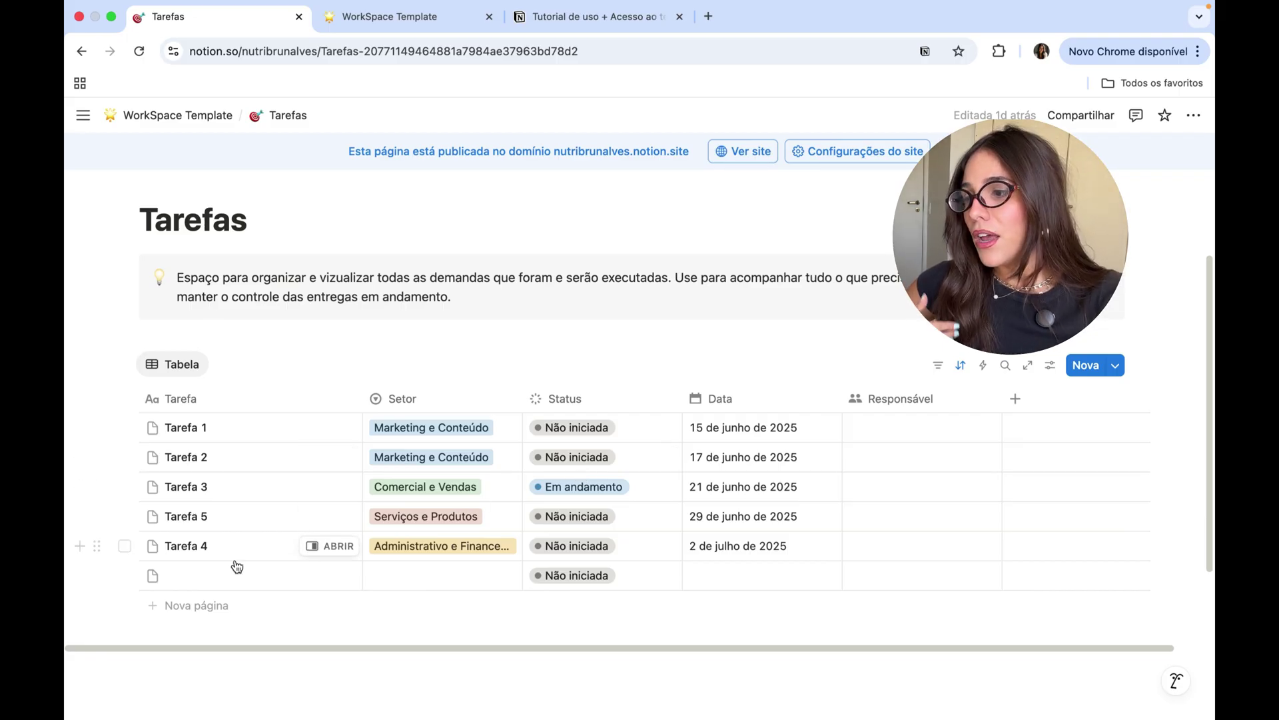
pyautogui.press('Escape')
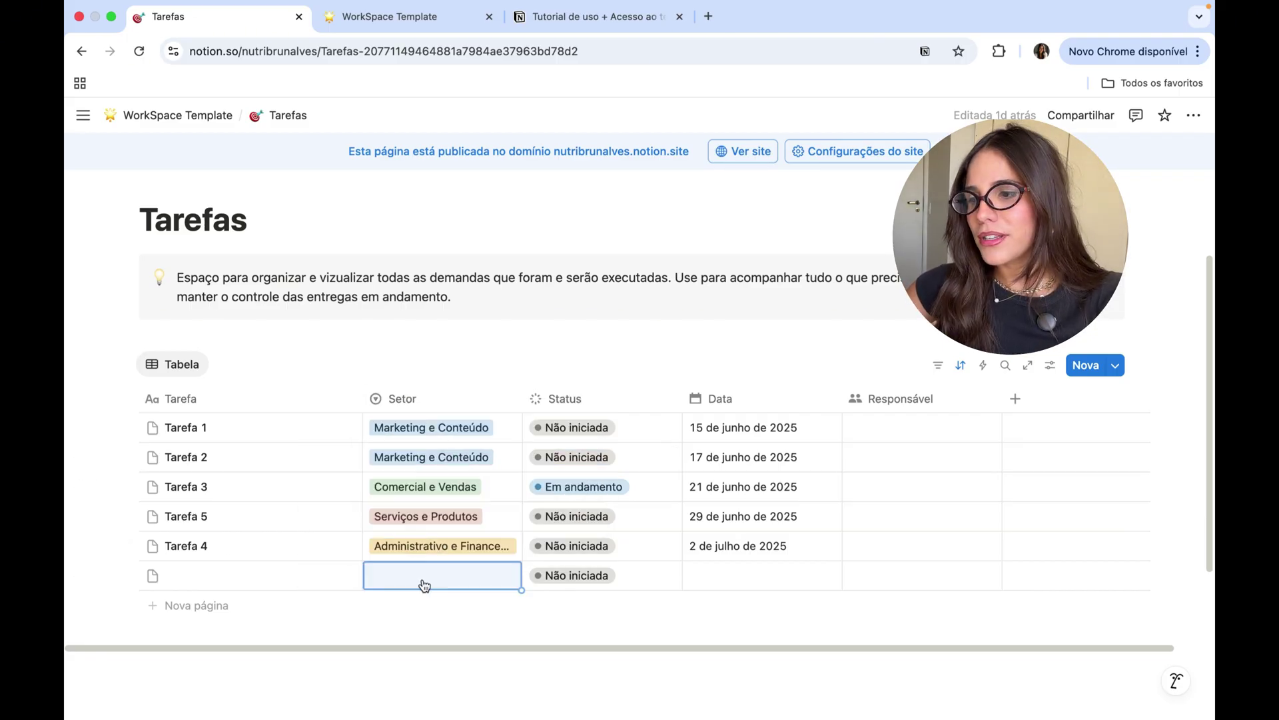
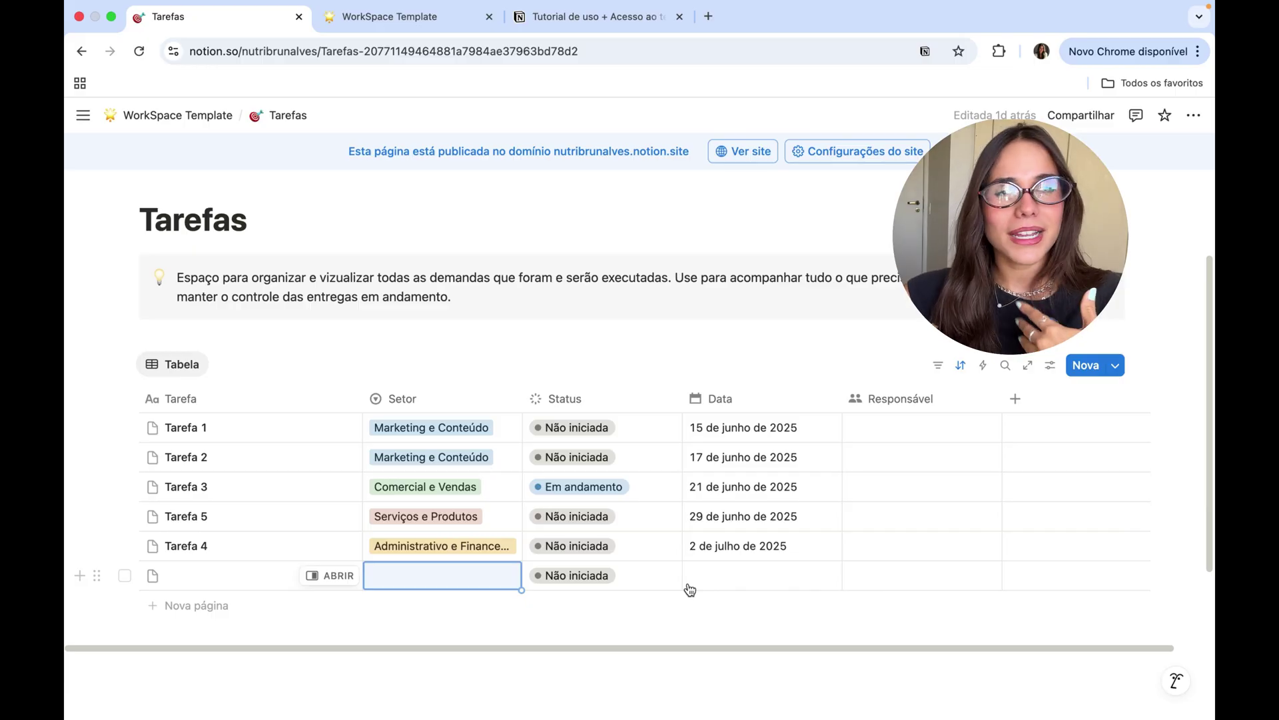
# Step: Set the date of Tarefa 4 to 23 de junho de 2025 in the Tarefas table
pyautogui.scroll(-1, 689, 590)
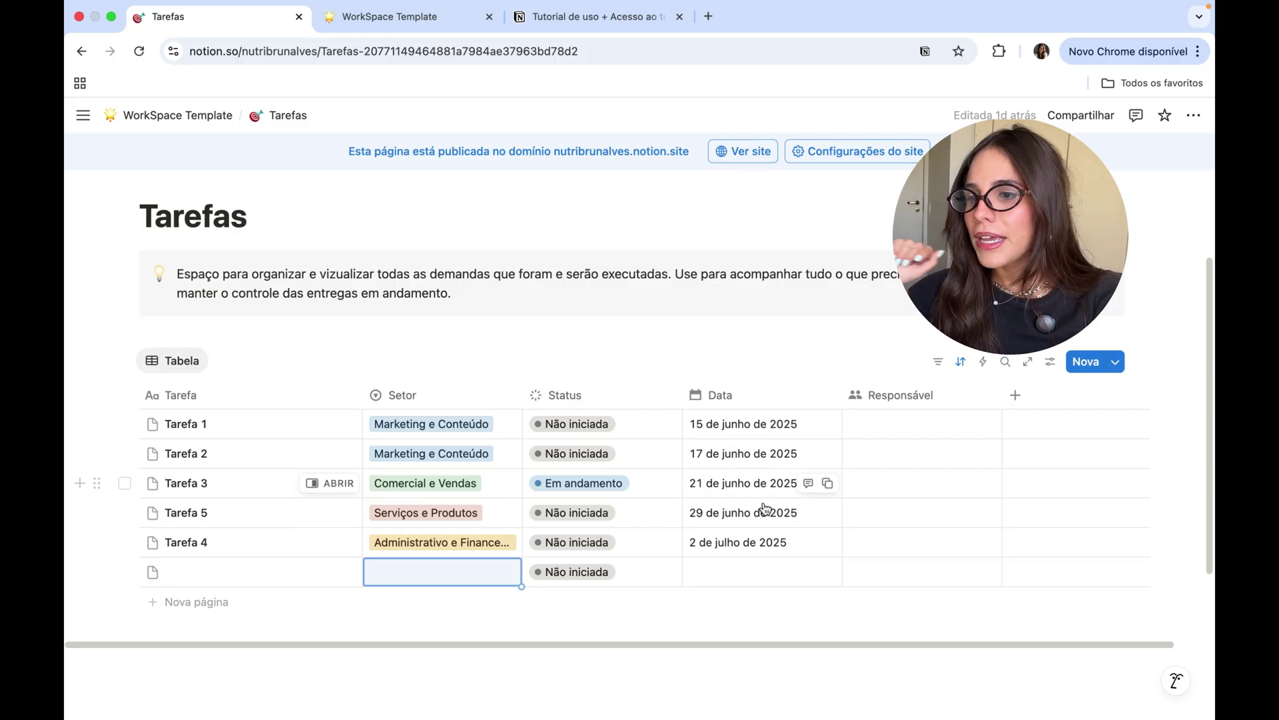
pyautogui.click(722, 543)
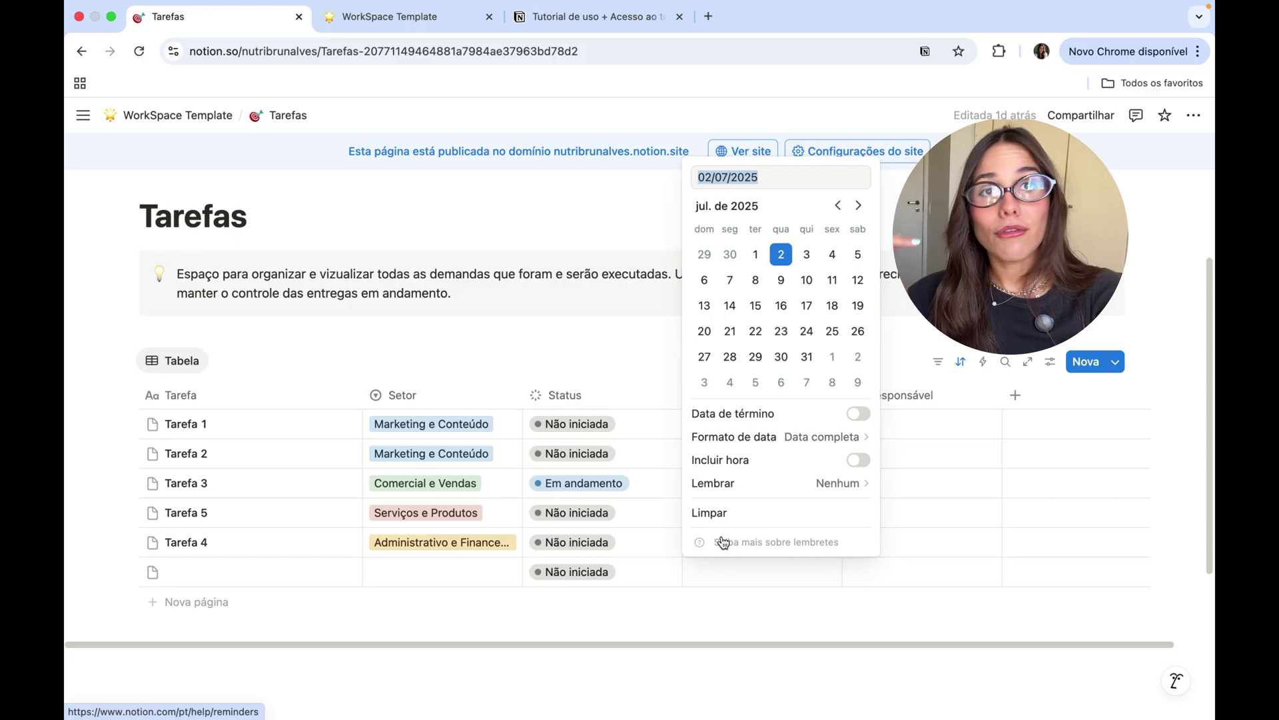
pyautogui.press('Escape')
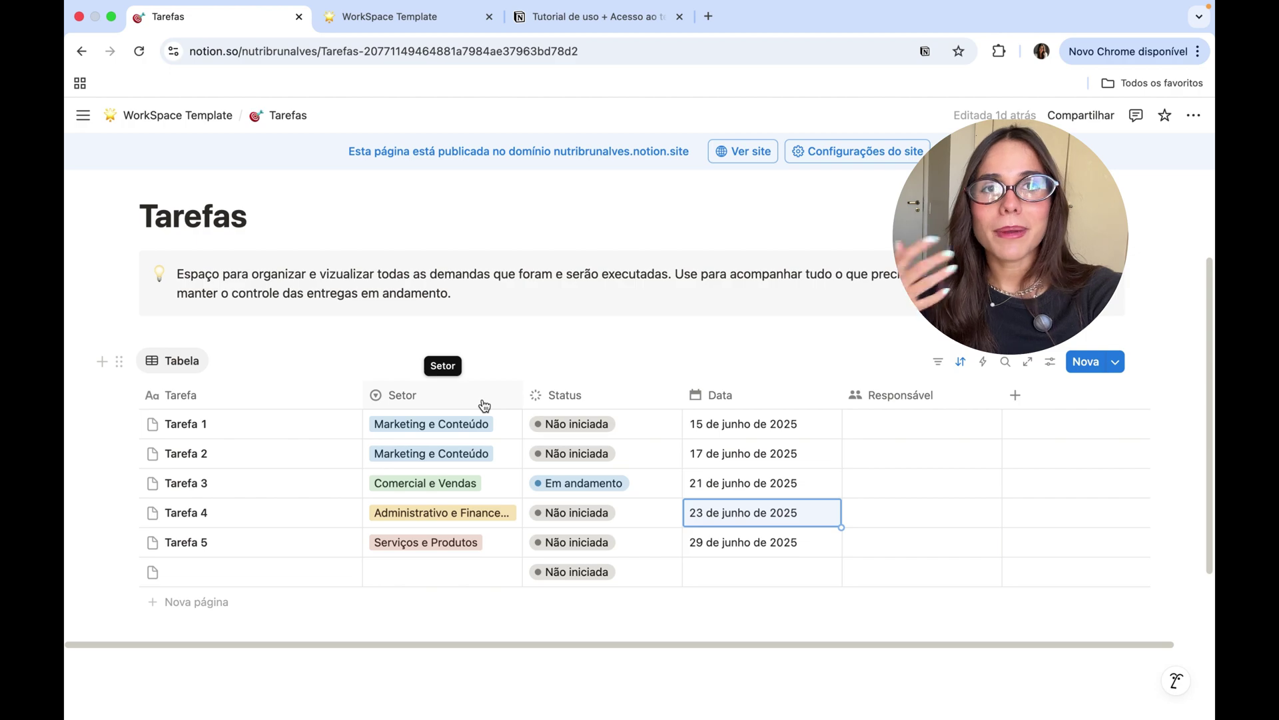
pyautogui.scroll(-1, 666, 468)
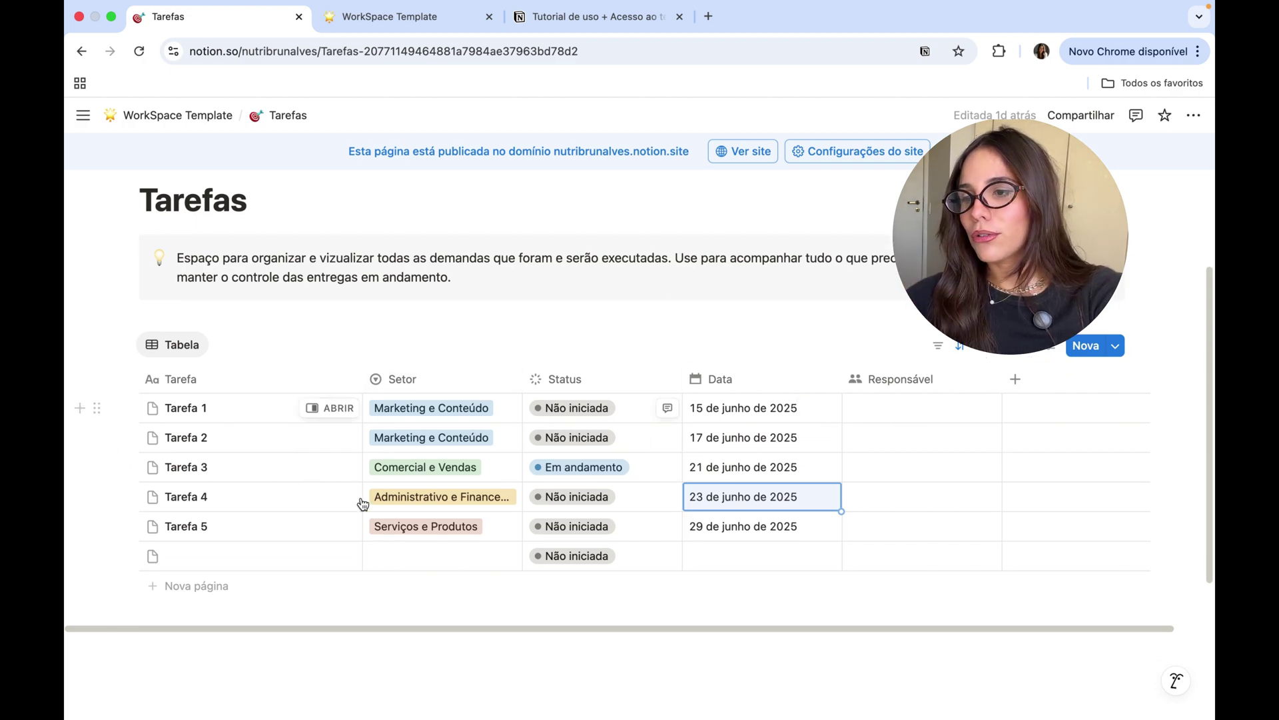
# Step: Return to WorkSpace Template and set the TAREFAS DA SEMANA date filter to the range 2025/06/23 to 2025/06/27
pyautogui.click(166, 122)
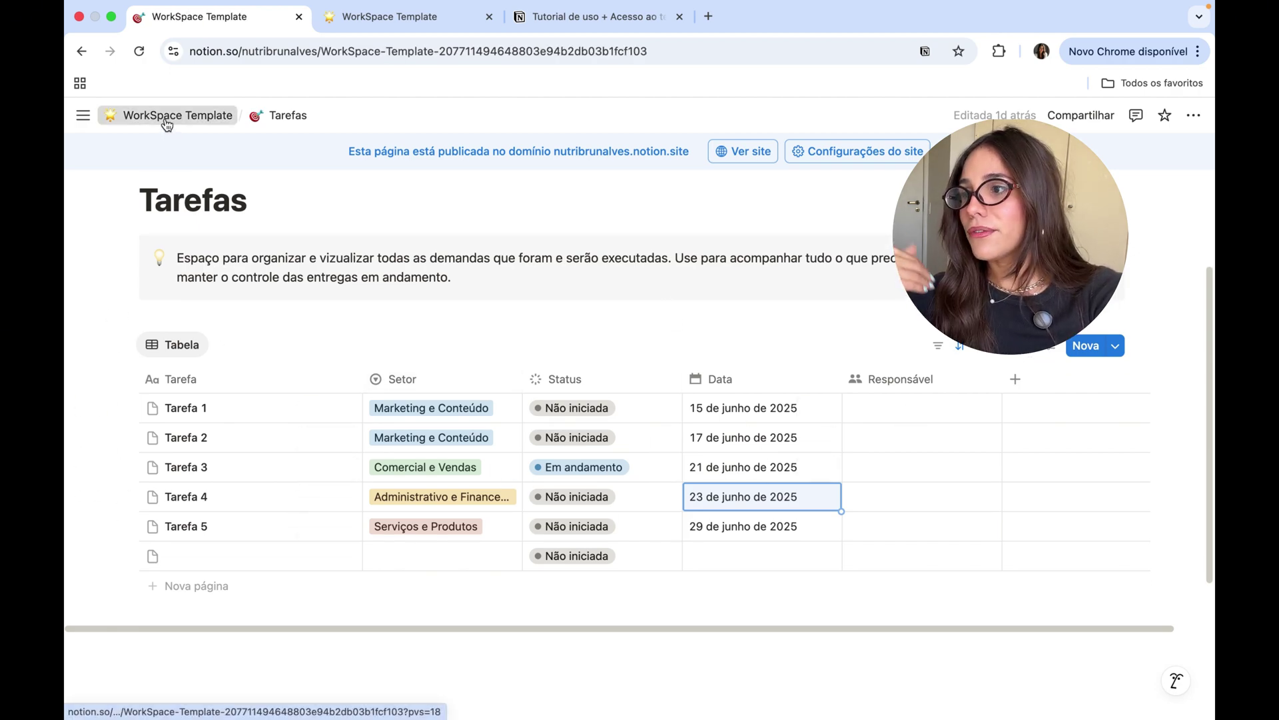
pyautogui.scroll(-5, 681, 471)
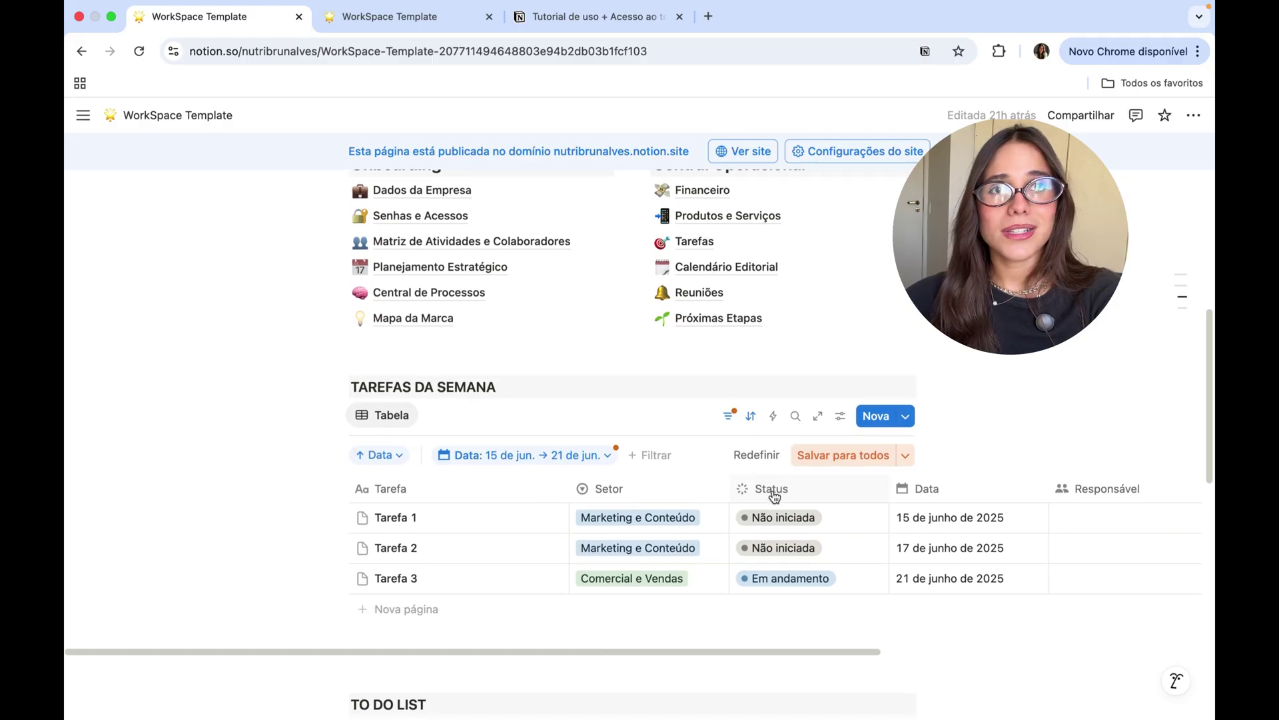
pyautogui.scroll(-1, 771, 491)
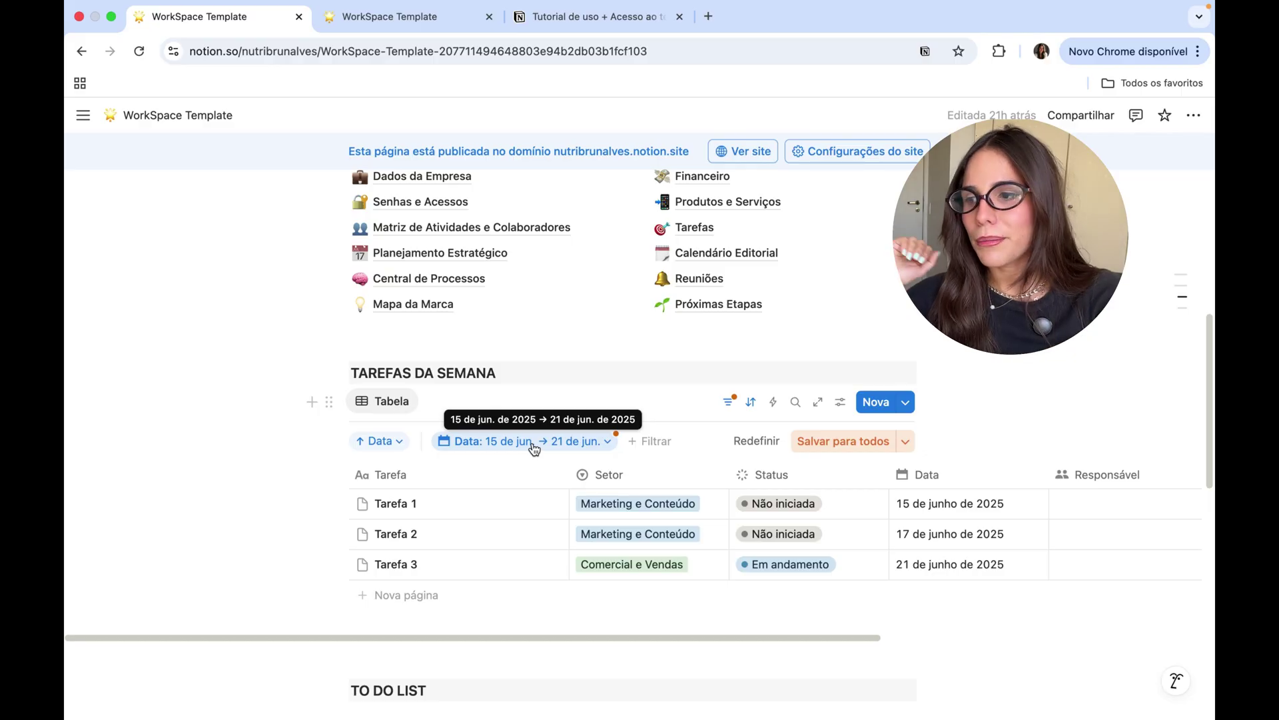
pyautogui.moveTo(895, 8)
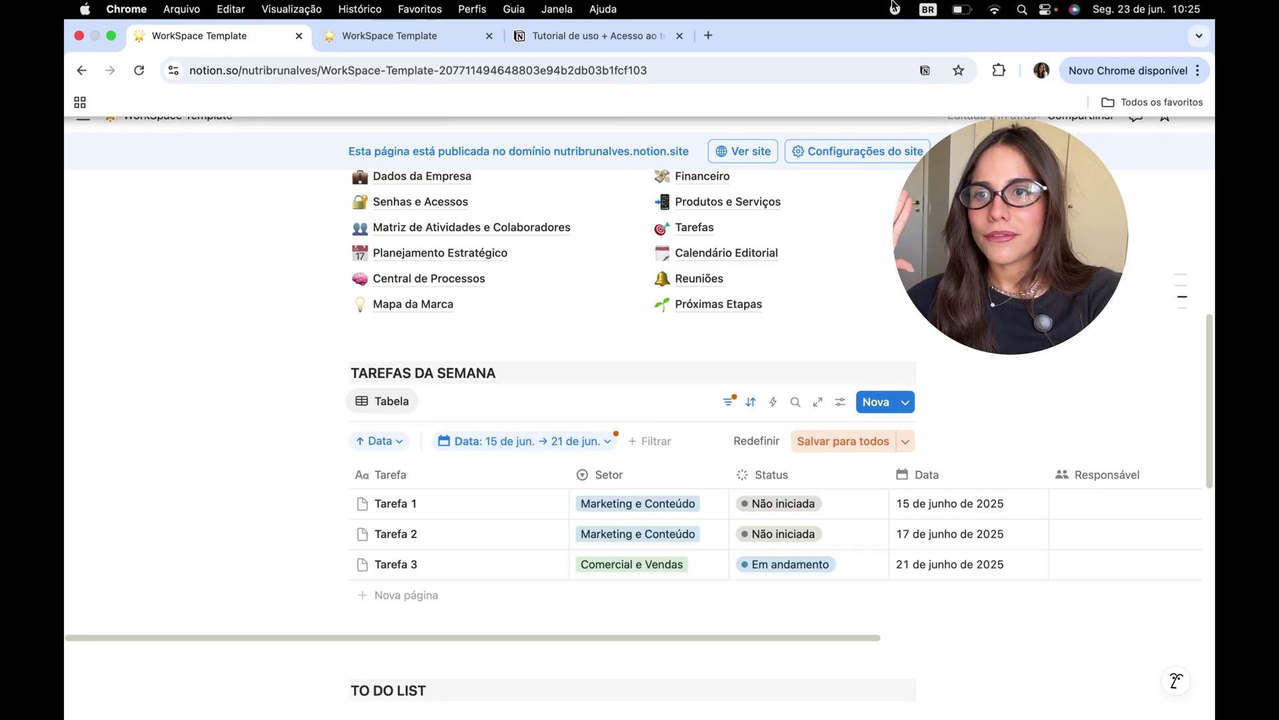
pyautogui.click(506, 443)
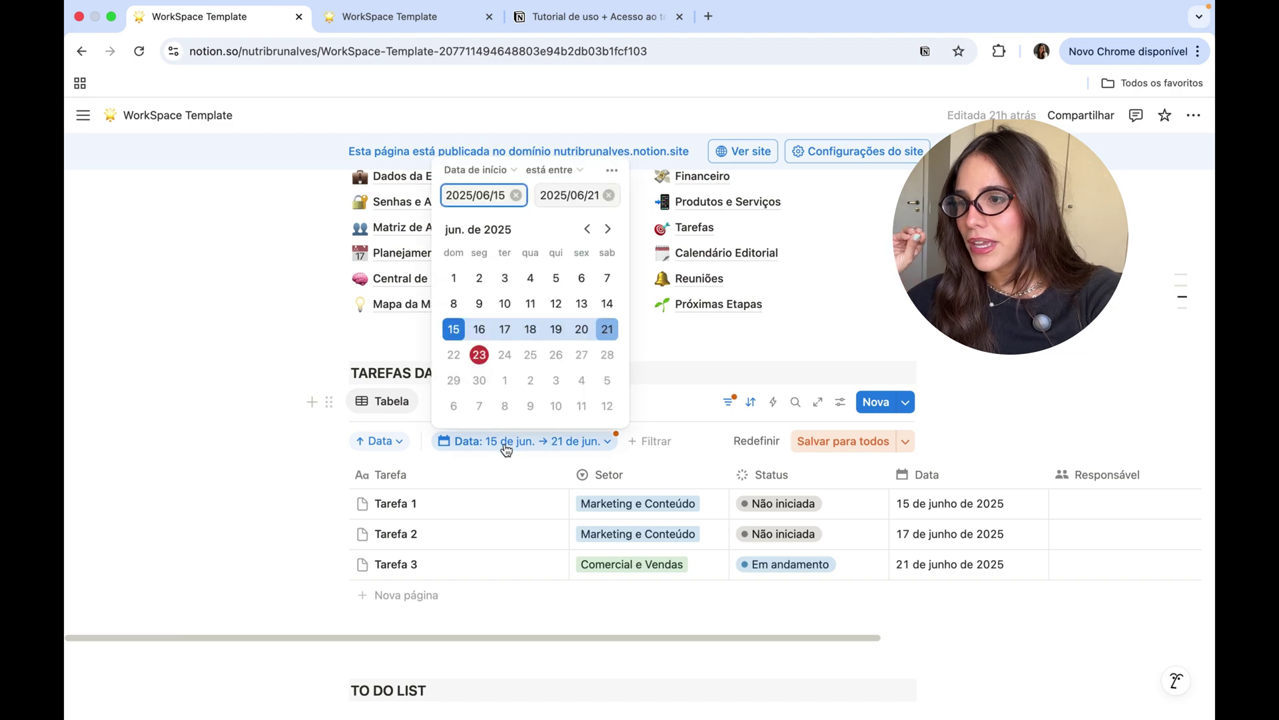
pyautogui.click(609, 196)
pyautogui.click(517, 196)
pyautogui.click(480, 357)
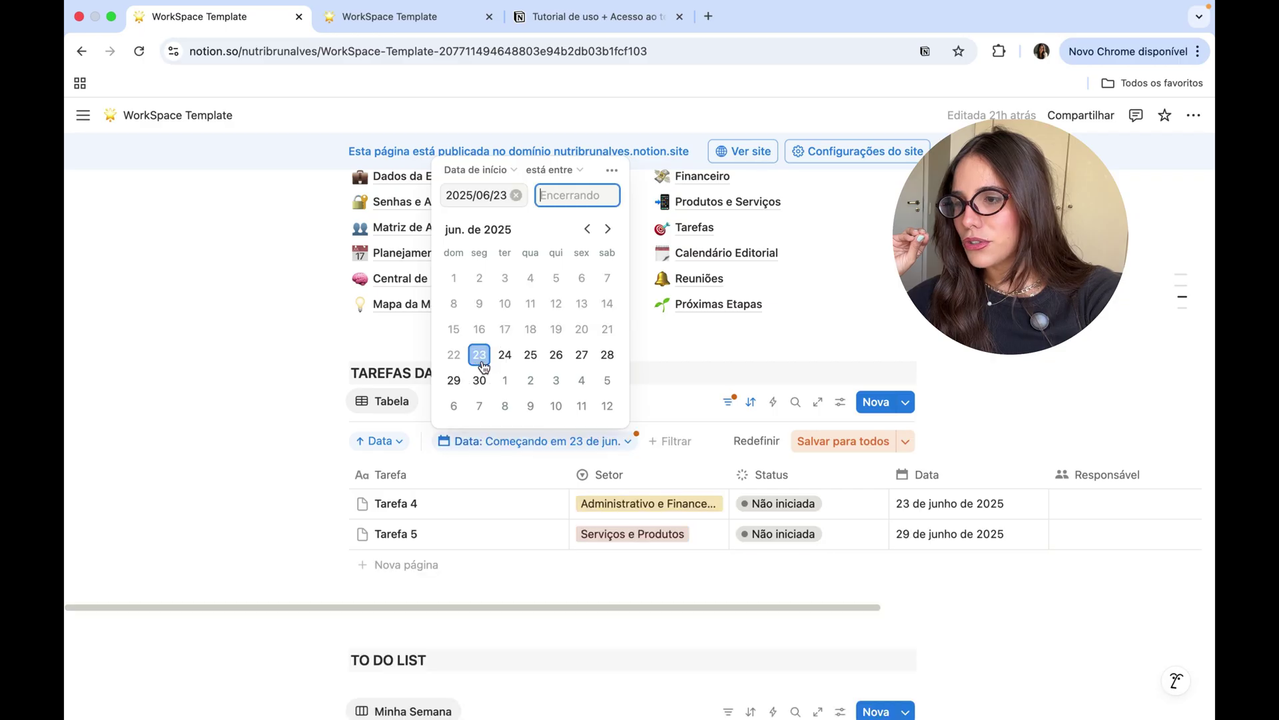
pyautogui.click(590, 357)
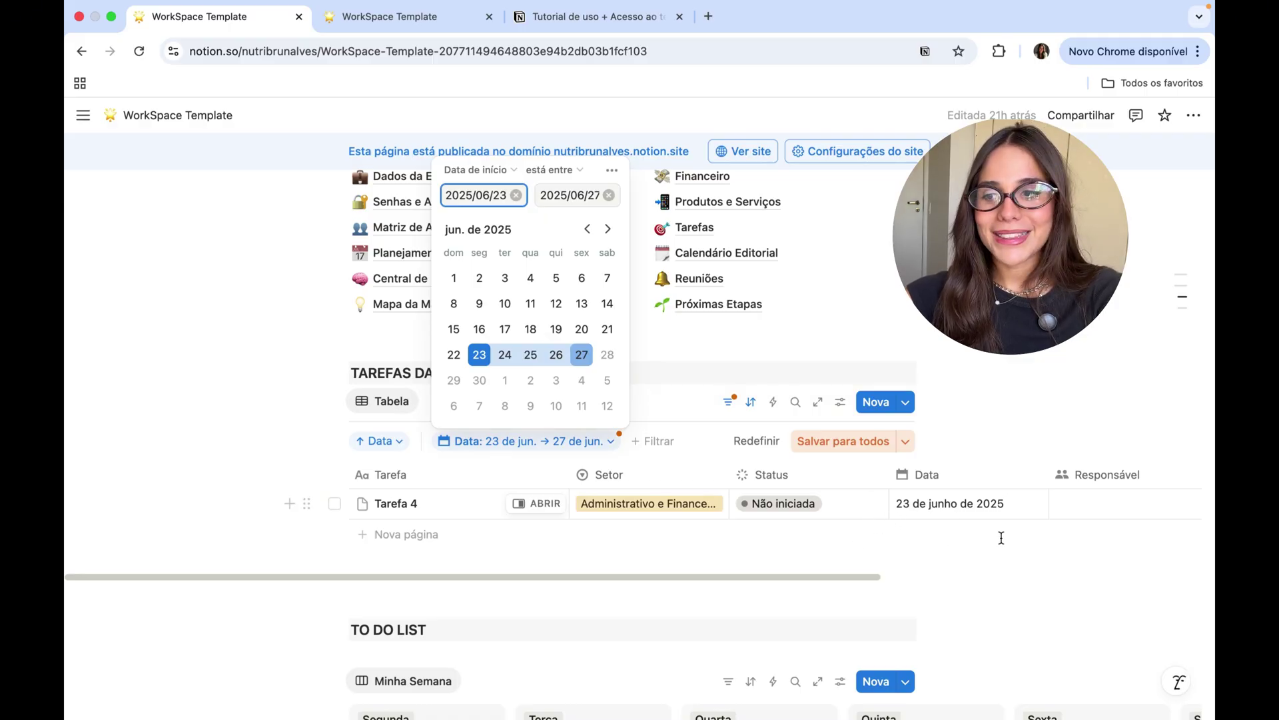
pyautogui.moveTo(759, 228)
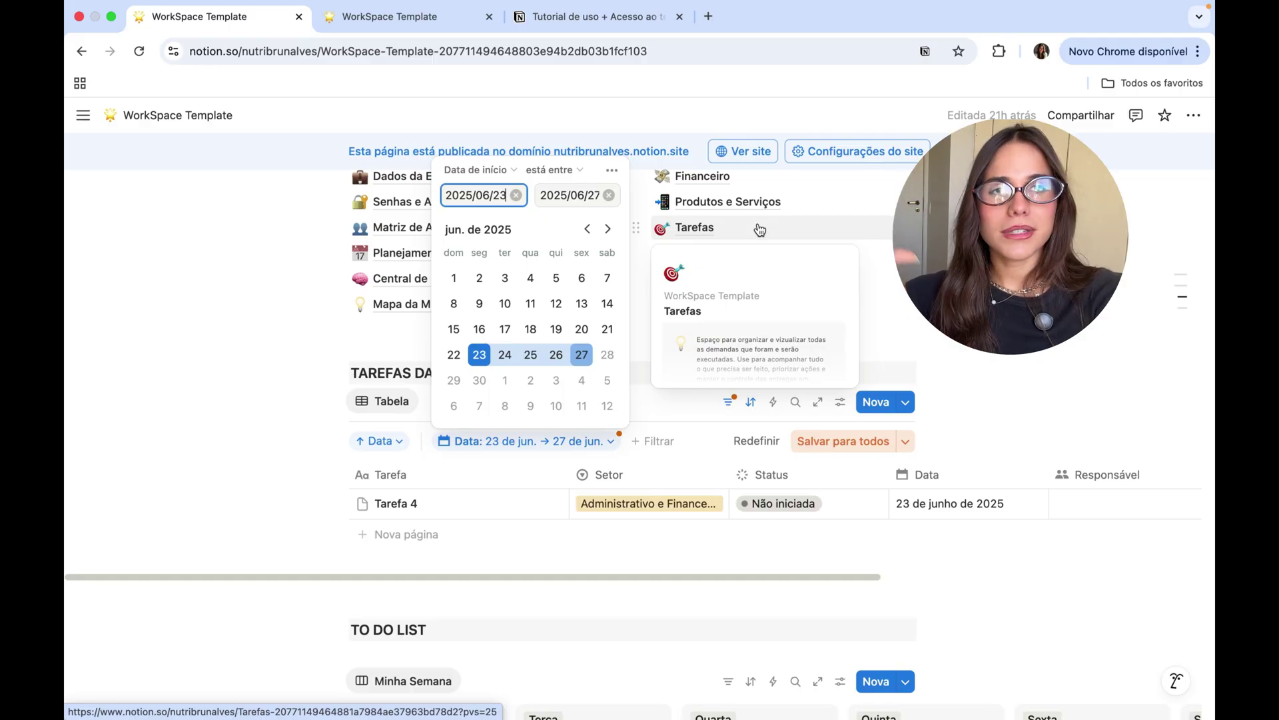
pyautogui.click(830, 538)
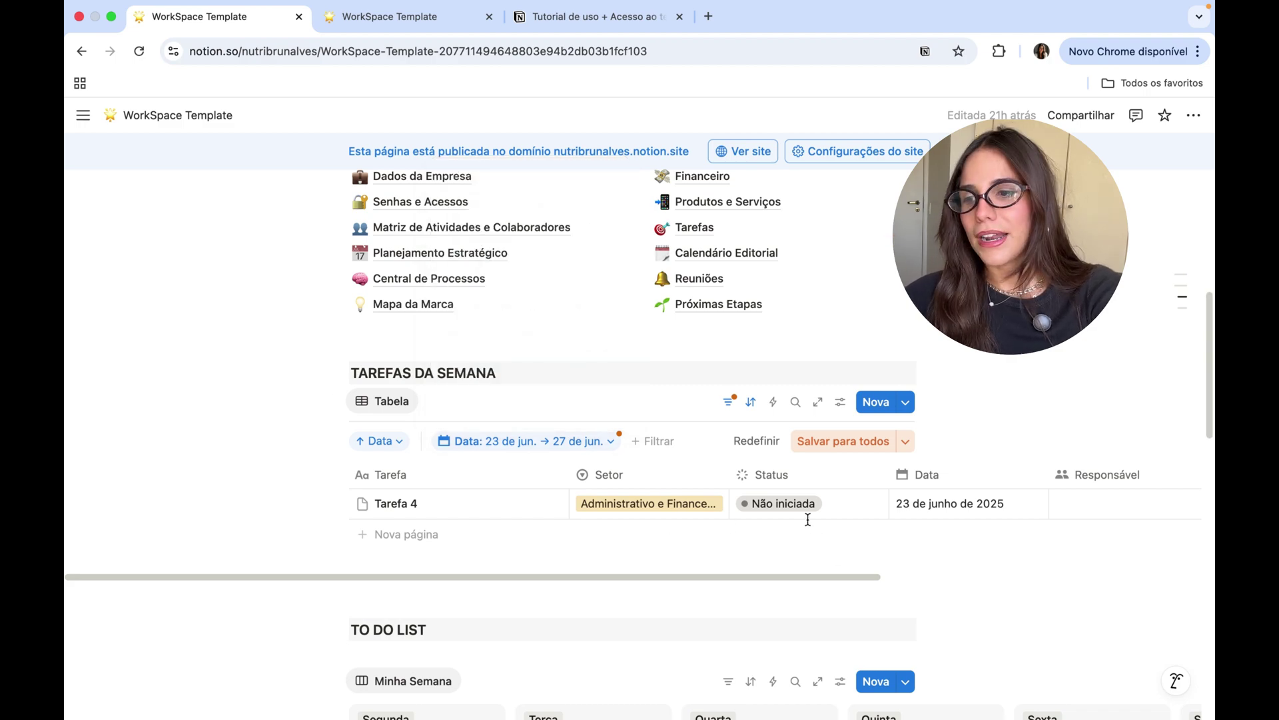
# Step: Open Calendário Editorial under Central Operacional and review its description and the Banco de Ideias board
pyautogui.scroll(-1, 630, 530)
pyautogui.scroll(-1, 630, 529)
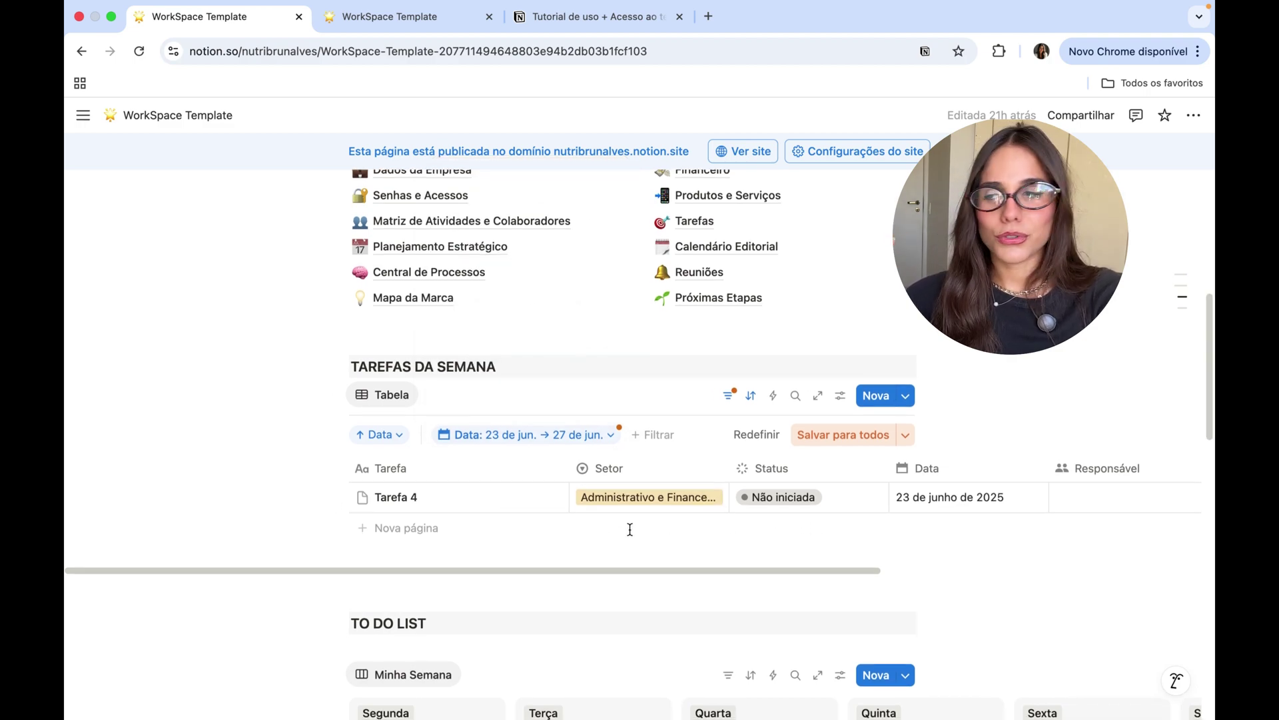
pyautogui.scroll(3, 630, 529)
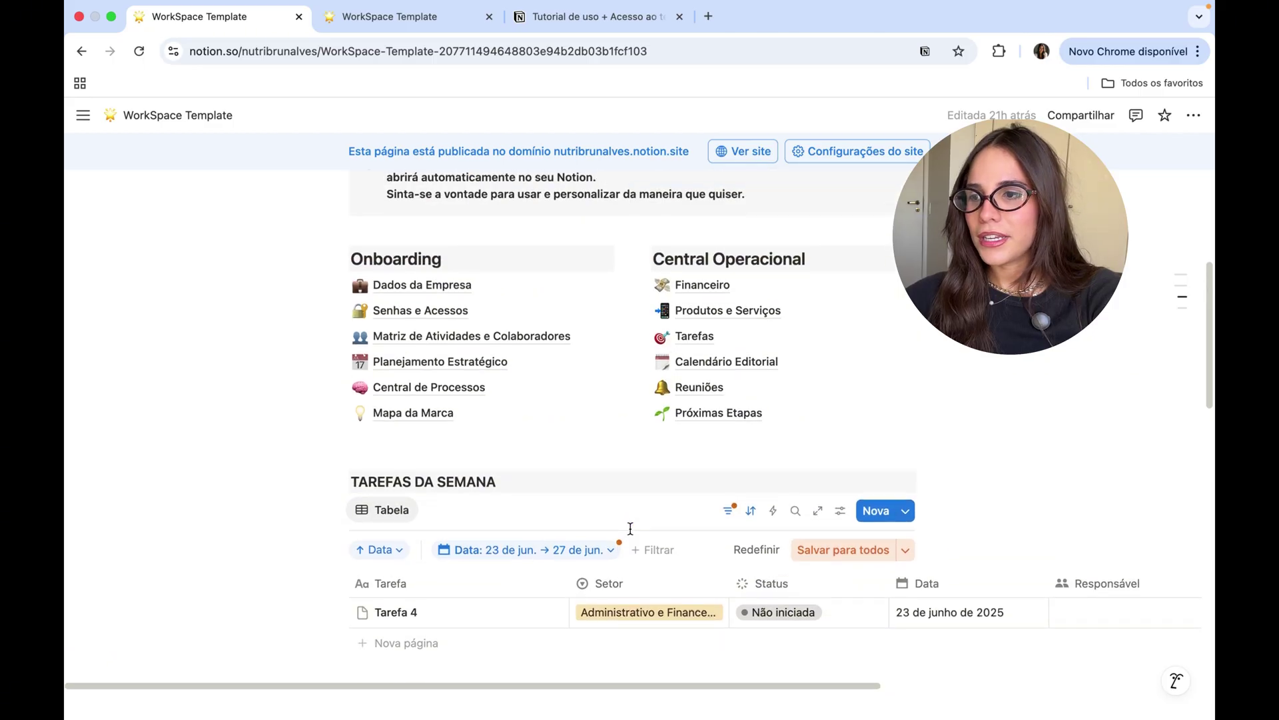
pyautogui.click(747, 373)
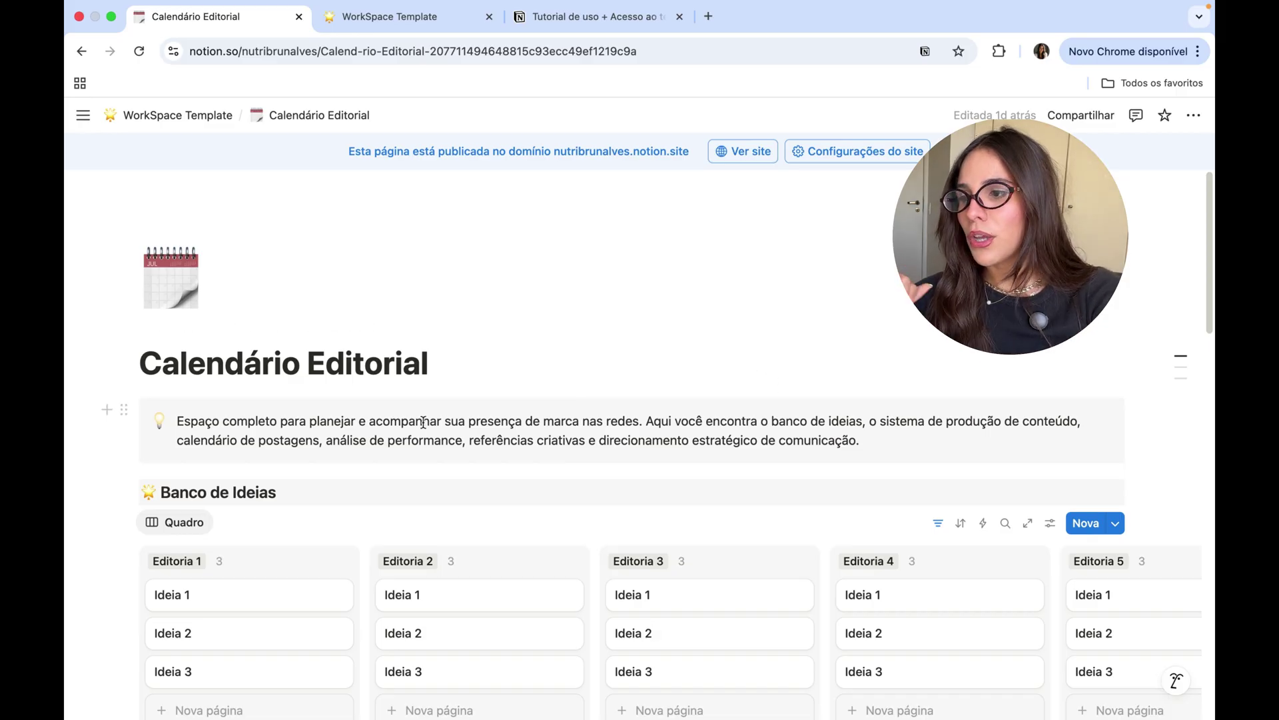
pyautogui.moveTo(338, 427); pyautogui.dragTo(734, 428)
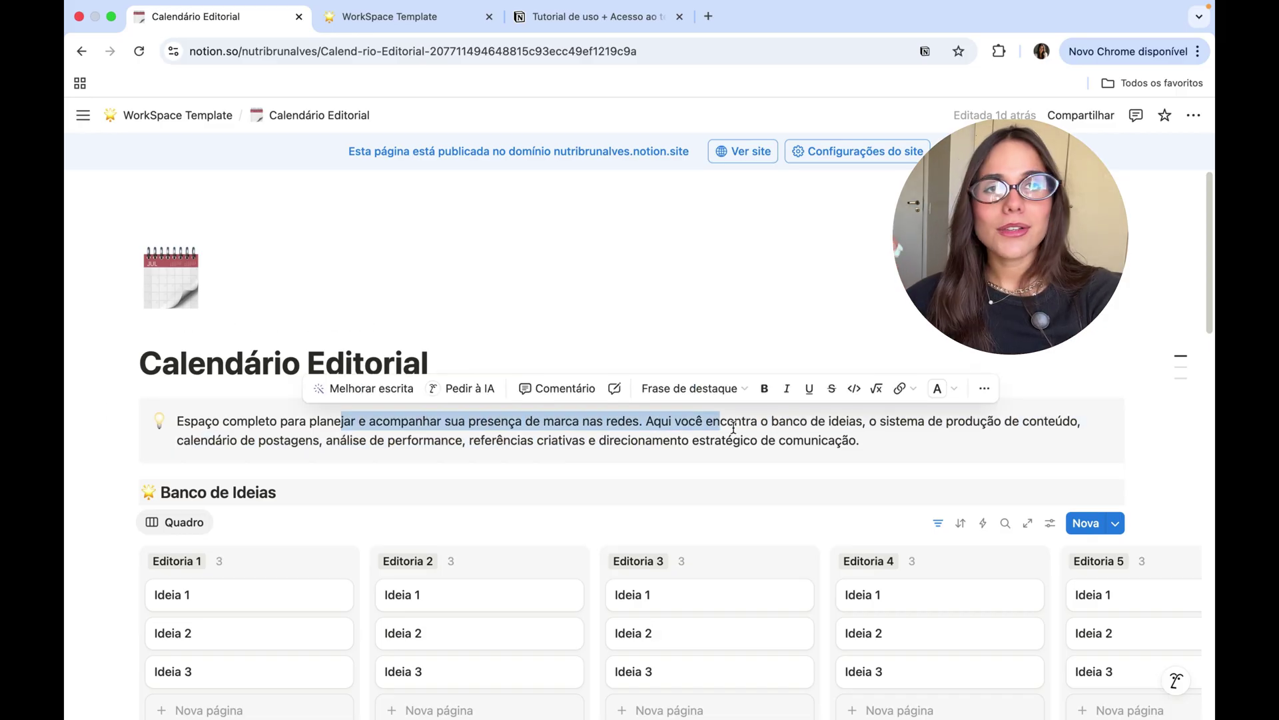
pyautogui.click(733, 428)
pyautogui.scroll(-3, 766, 440)
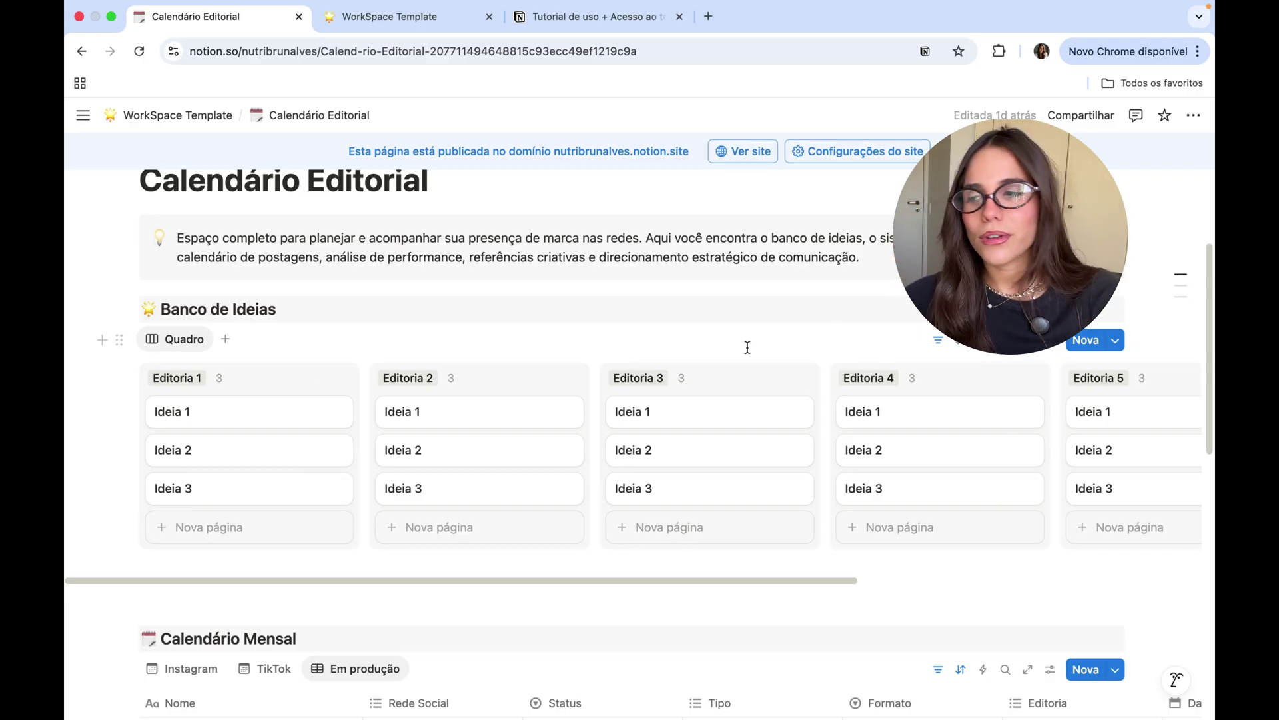
# Step: Check the editable names of the Editoria 1, Editoria 2 and Editoria 3 columns in Banco de Ideias without renaming them
pyautogui.click(170, 381)
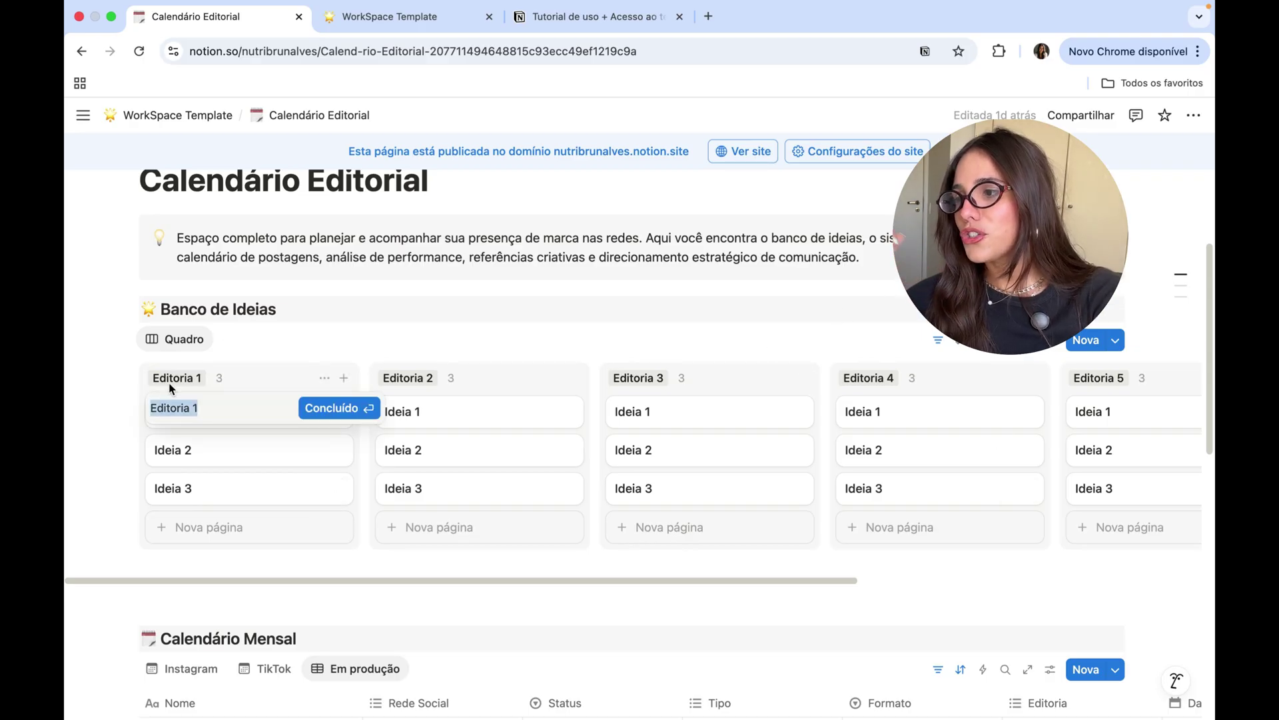
pyautogui.click(390, 380)
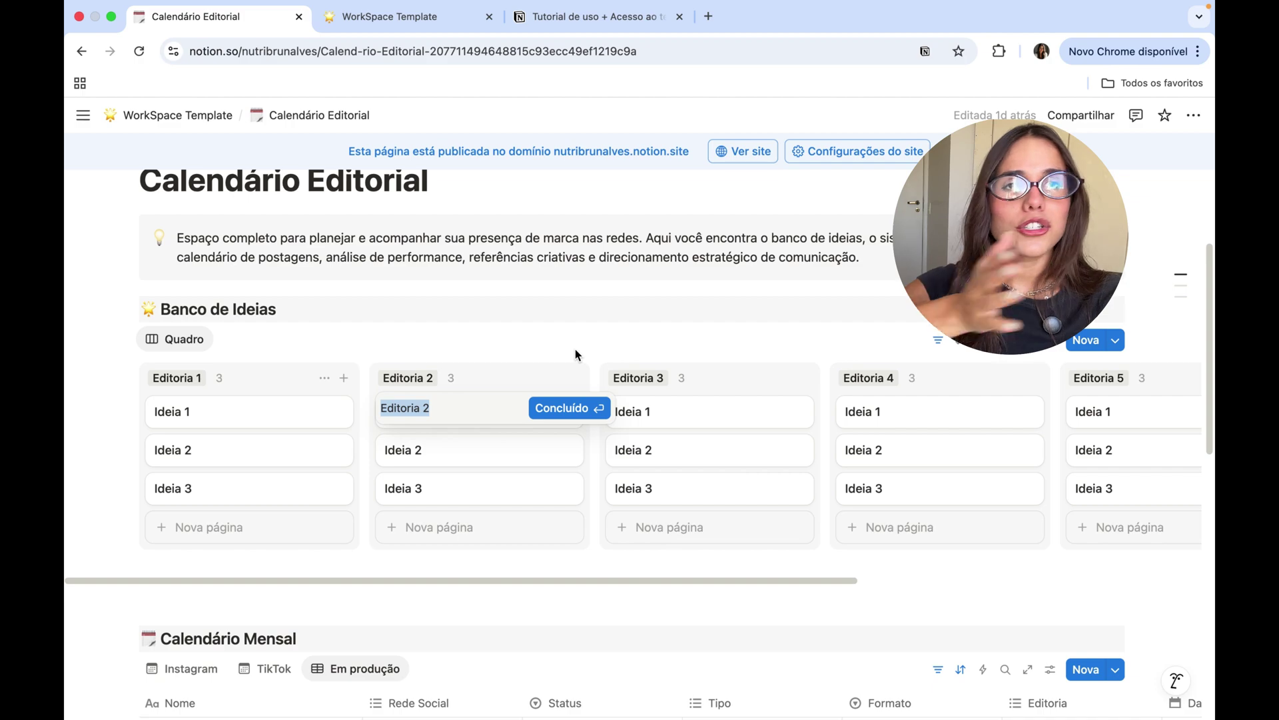
pyautogui.click(286, 336)
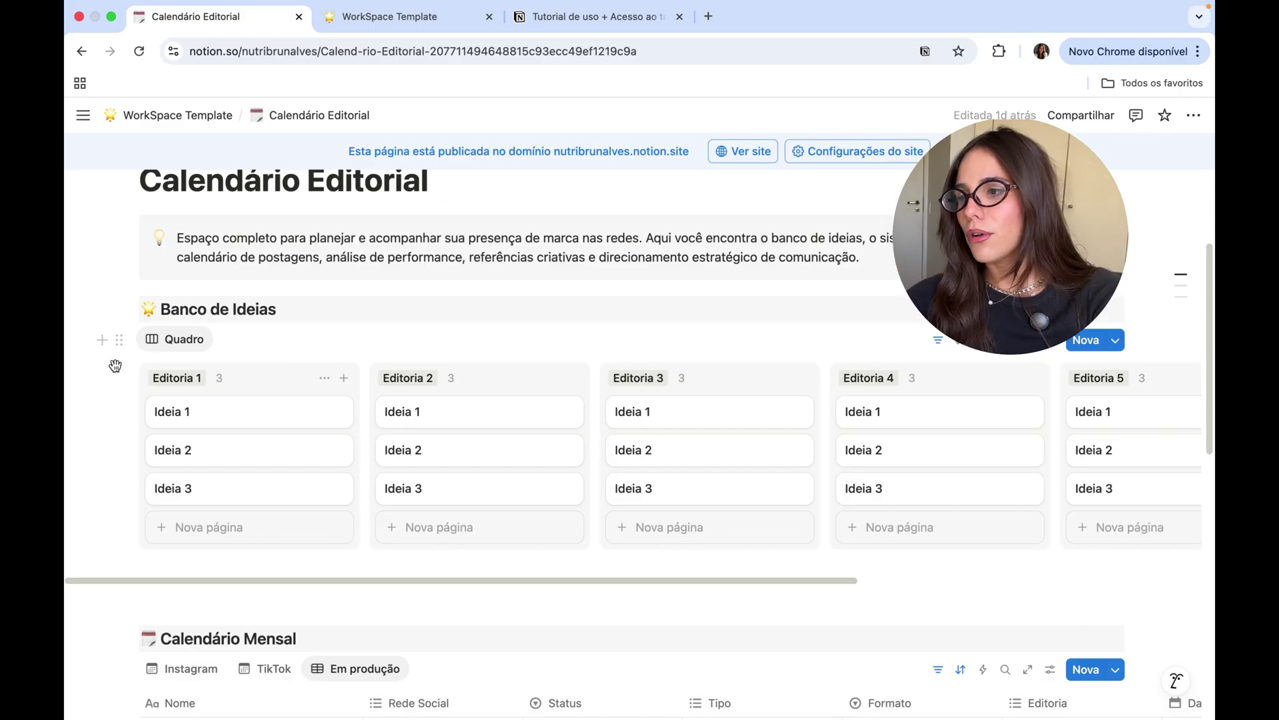
pyautogui.click(175, 380)
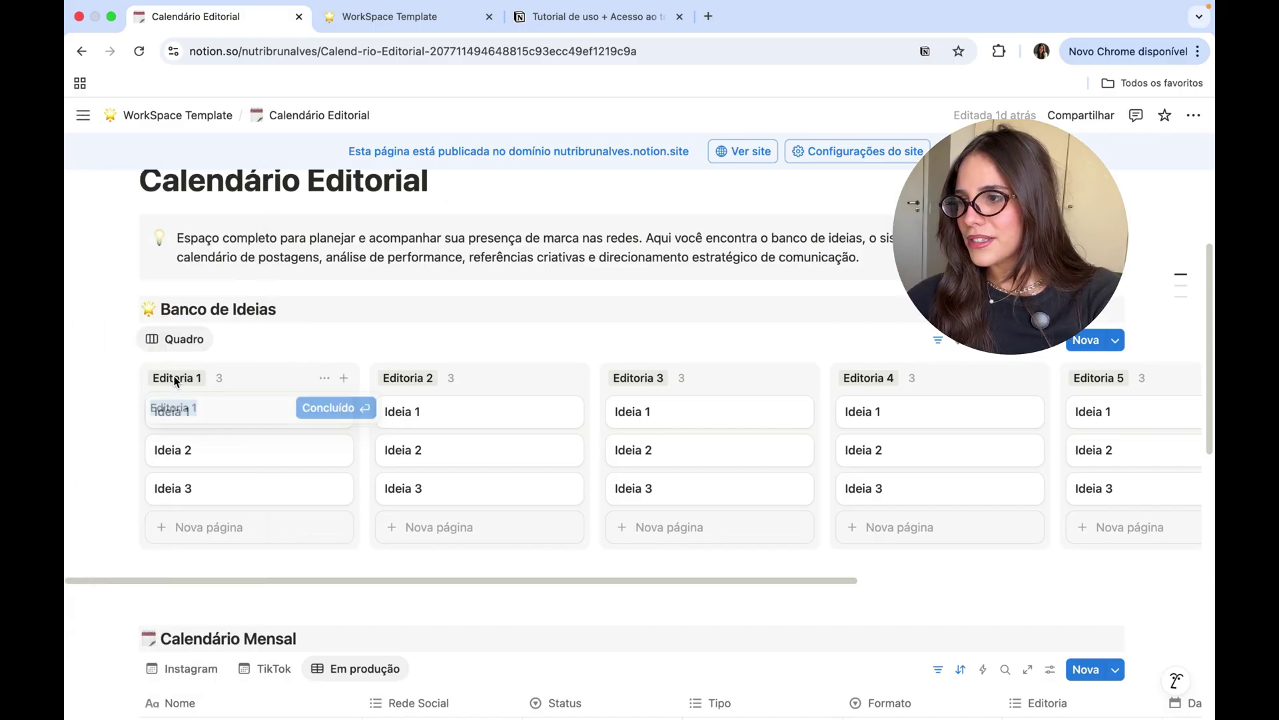
pyautogui.click(407, 378)
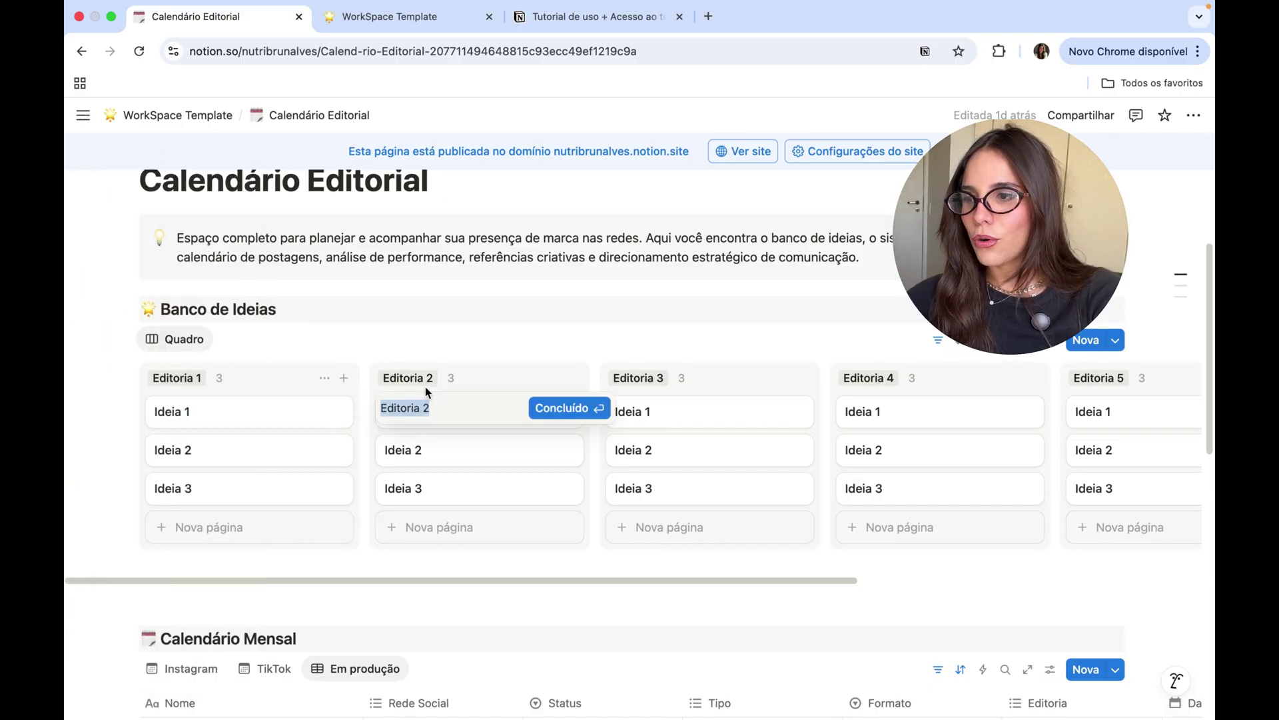
pyautogui.click(649, 382)
pyautogui.click(649, 381)
pyautogui.click(686, 362)
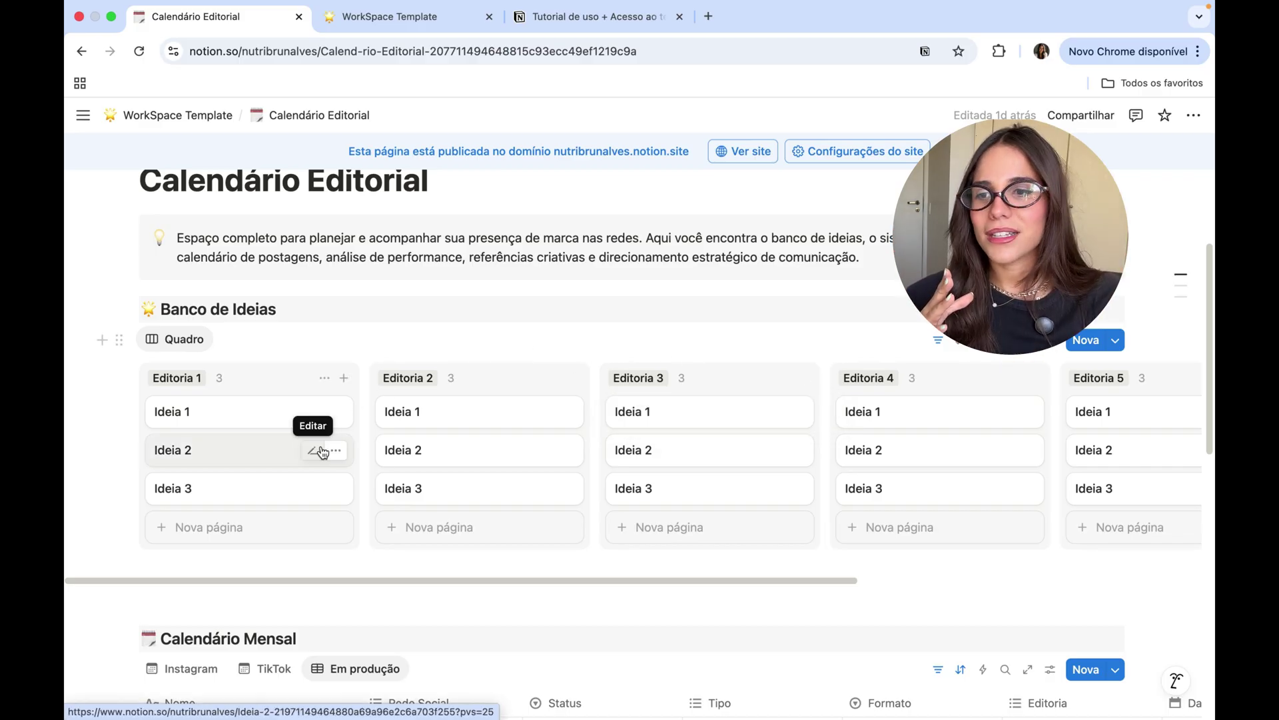
# Step: Open Ideia 1 under Editoria 1 and examine its Tipo, Formato, Referência and Status properties without changing them
pyautogui.click(222, 426)
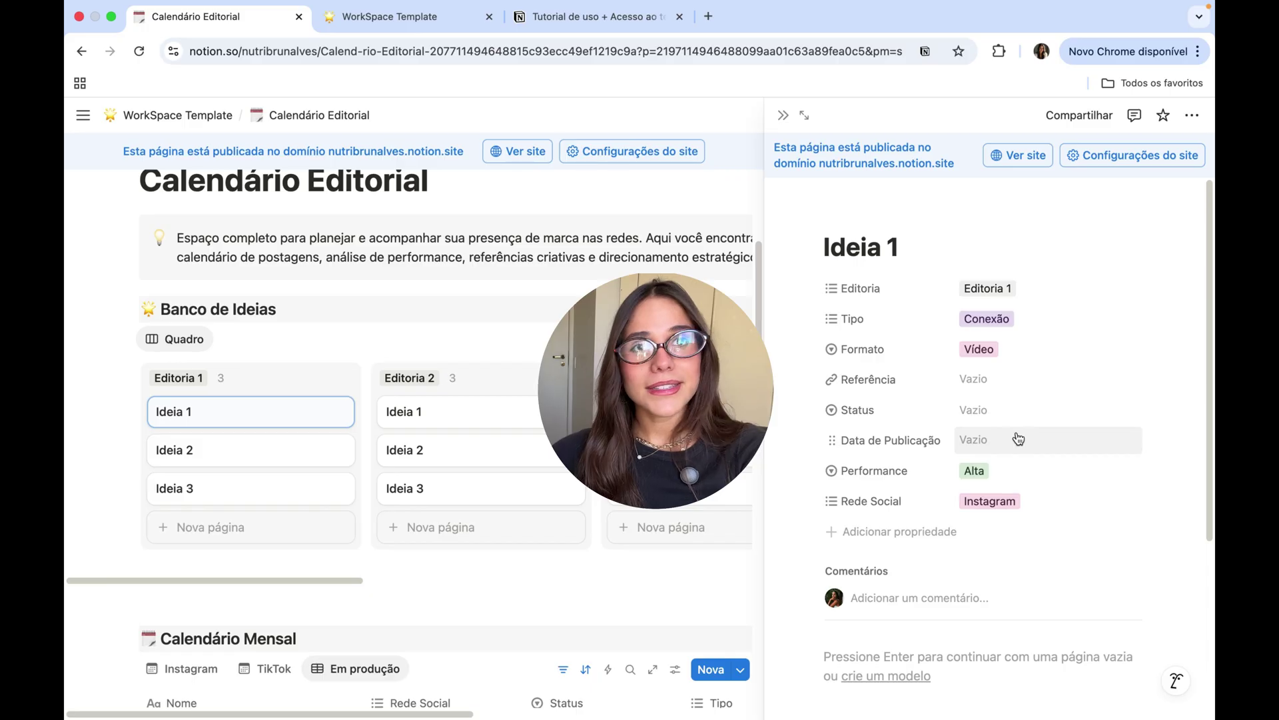
pyautogui.click(984, 320)
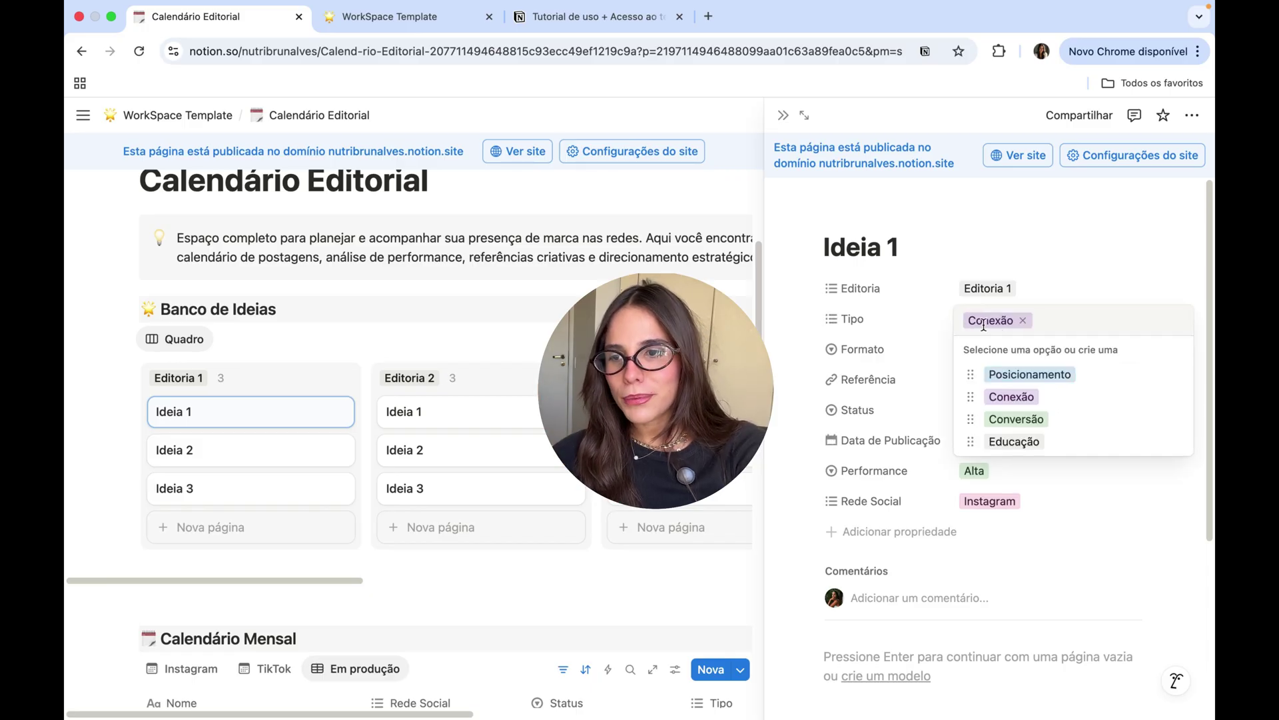
pyautogui.click(928, 333)
pyautogui.click(977, 350)
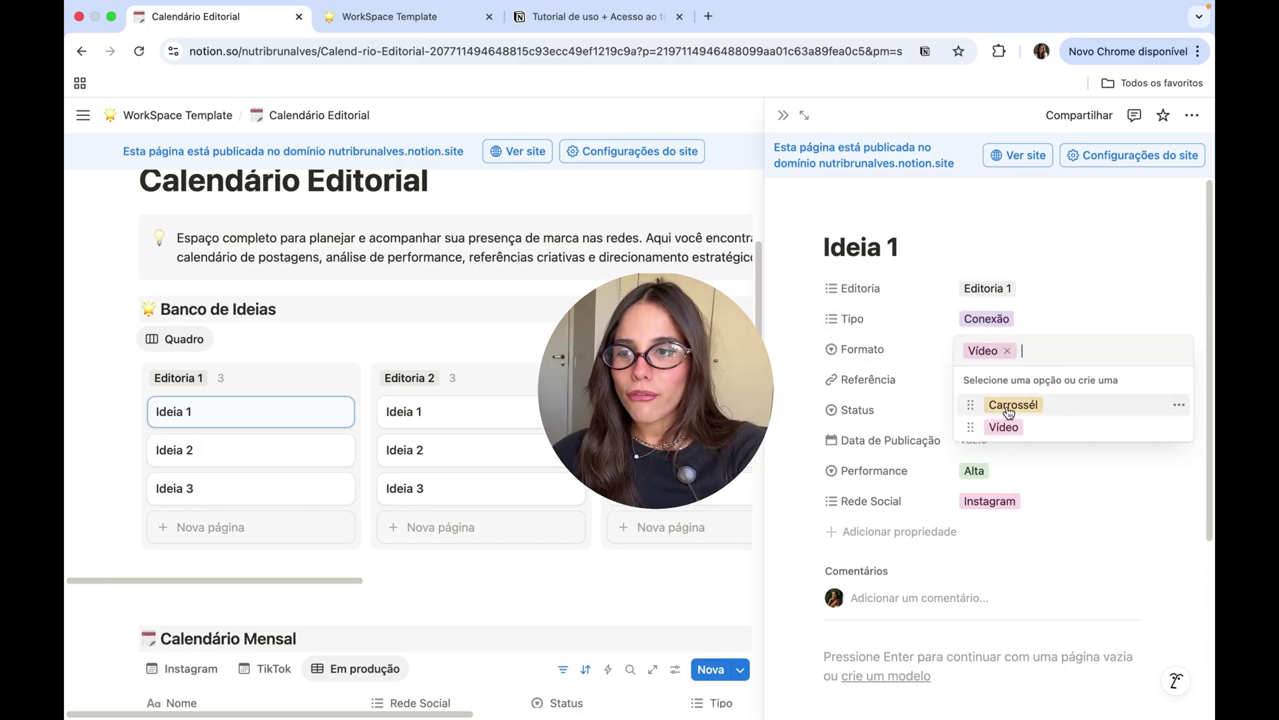
pyautogui.click(931, 306)
pyautogui.click(996, 384)
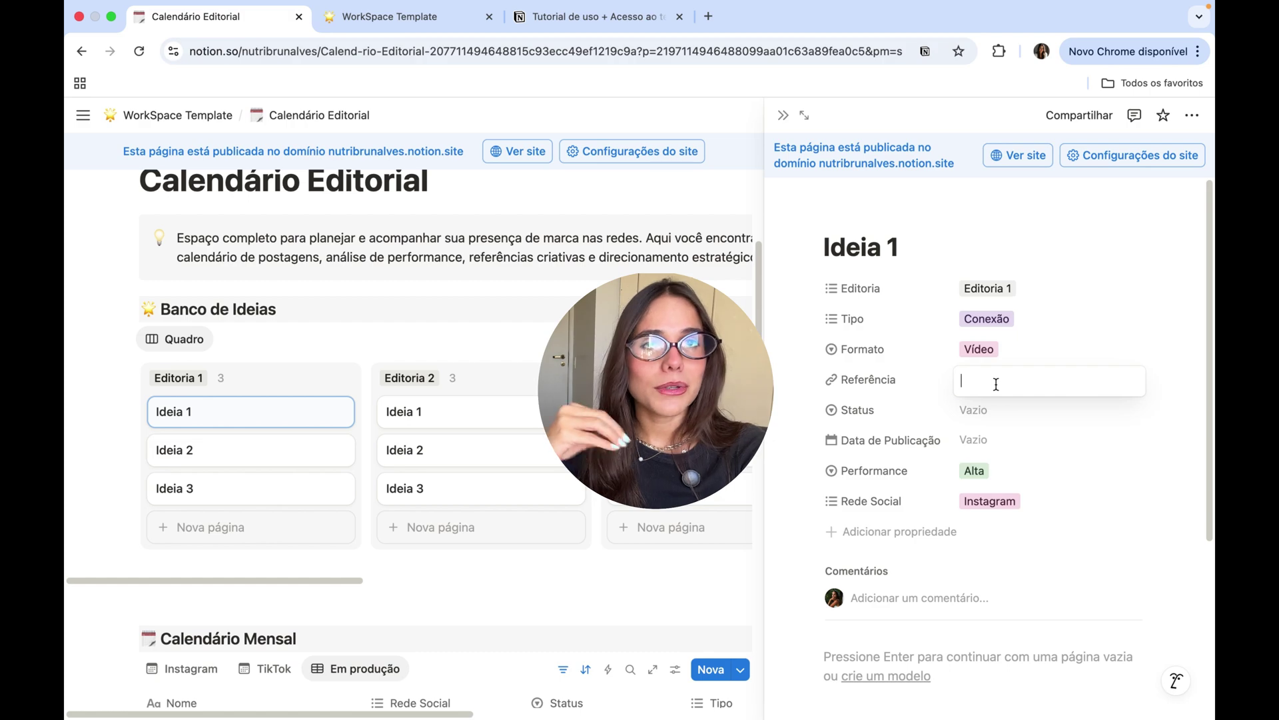
pyautogui.click(890, 404)
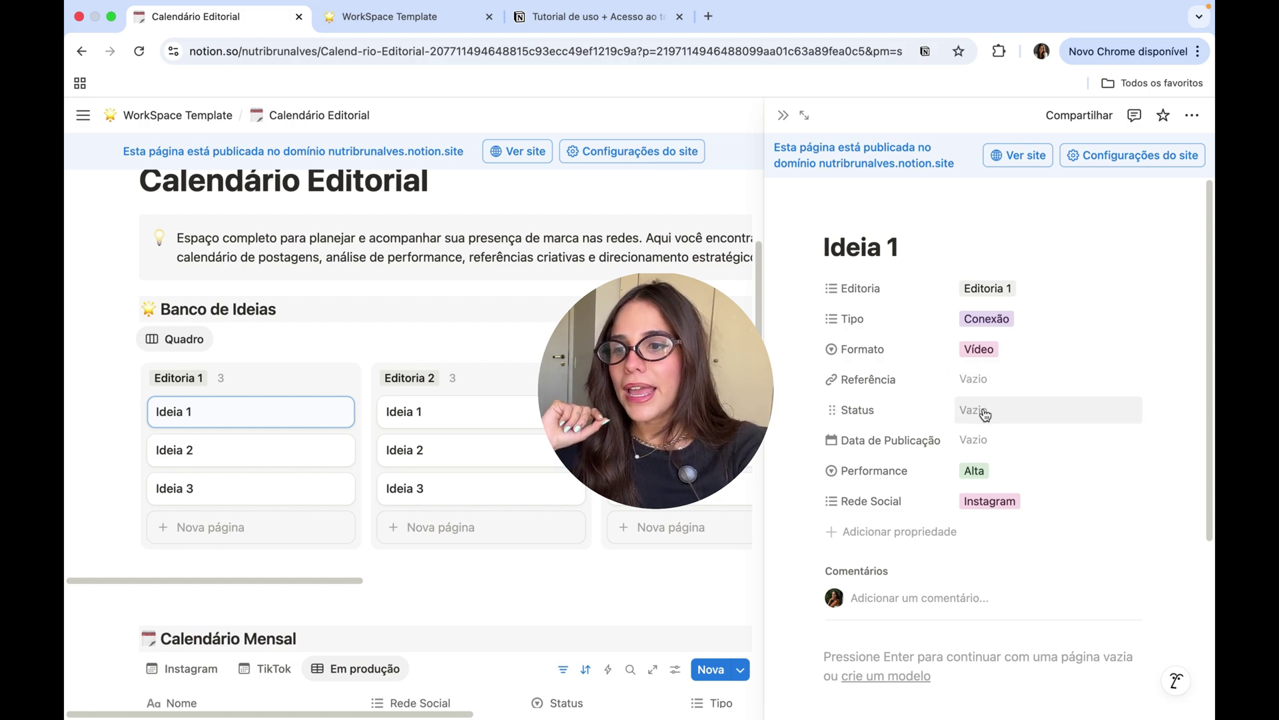
pyautogui.click(984, 409)
pyautogui.click(941, 413)
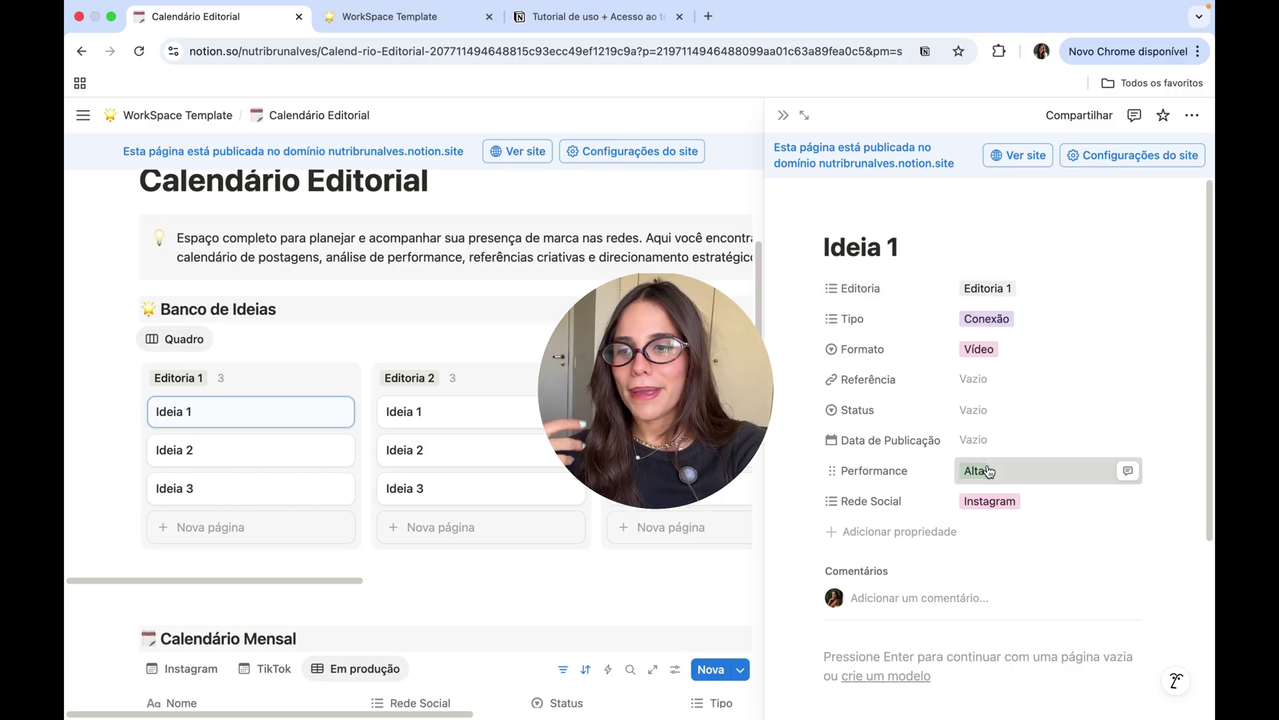
# Step: Clear the Performance and Rede Social values of Ideia 1 and close its page
pyautogui.click(987, 471)
pyautogui.click(998, 472)
pyautogui.press('Escape')
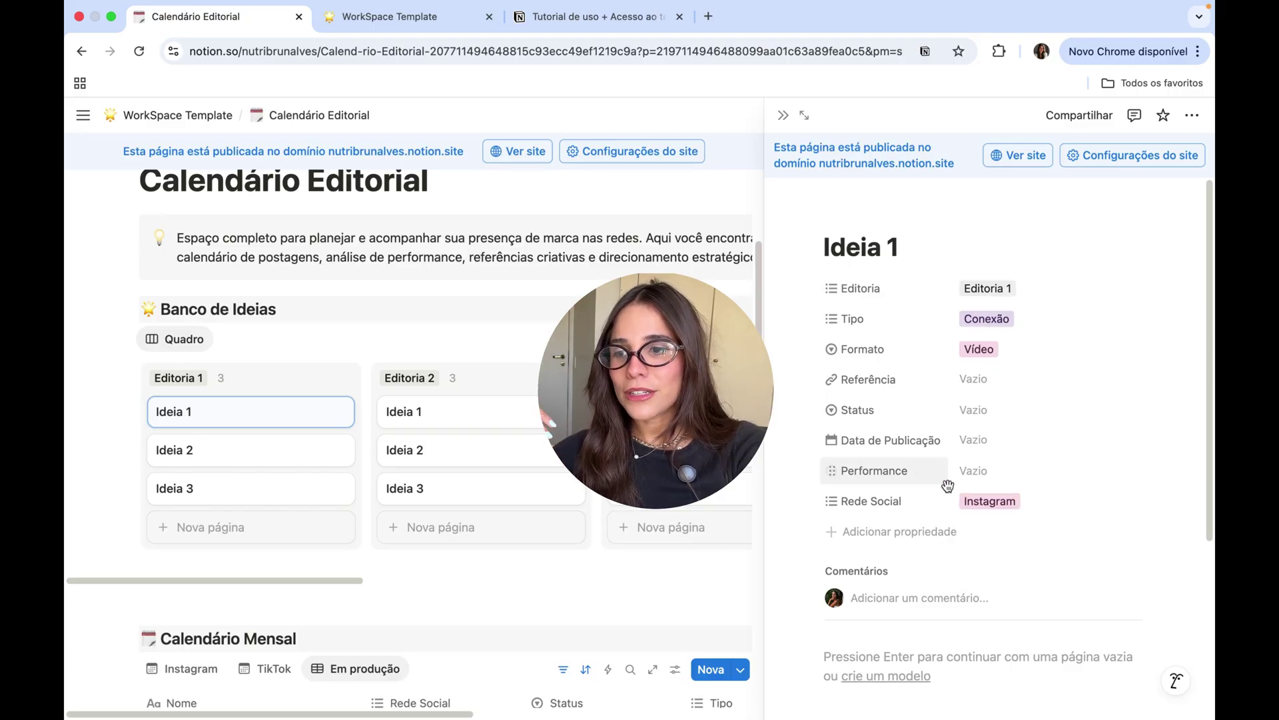
pyautogui.click(1004, 508)
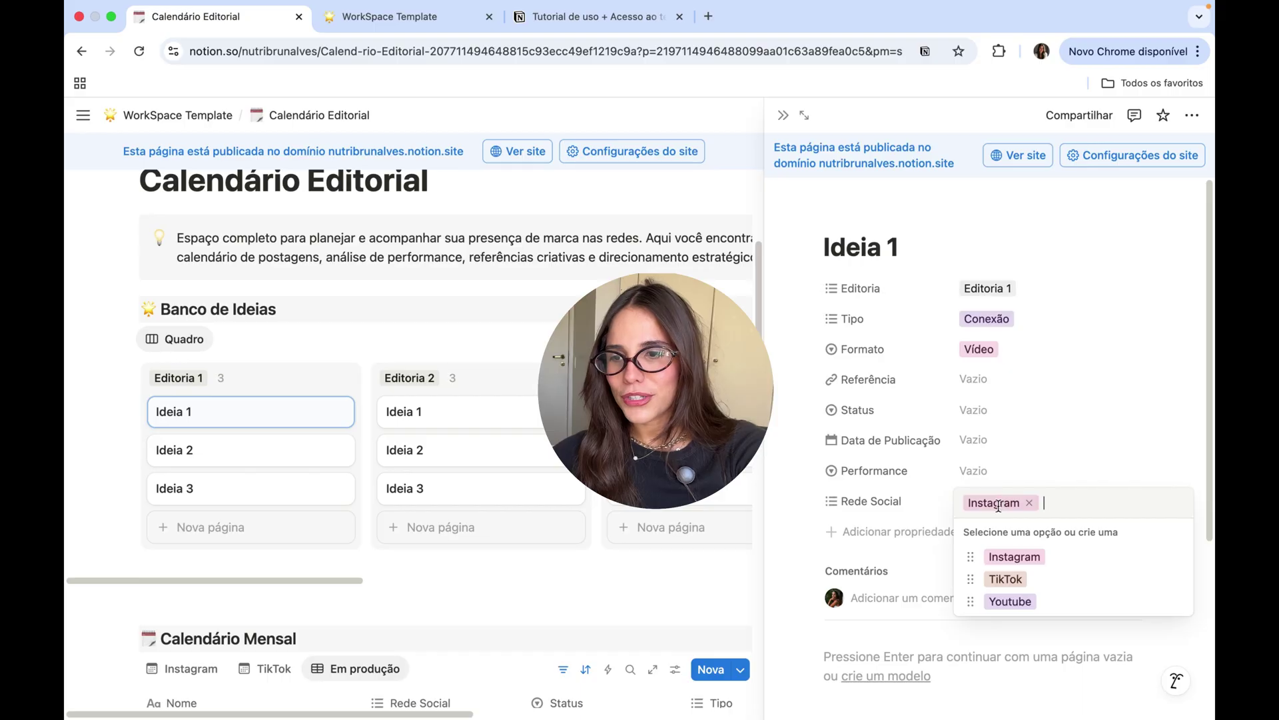
pyautogui.press('BackSpace')
pyautogui.press('Escape')
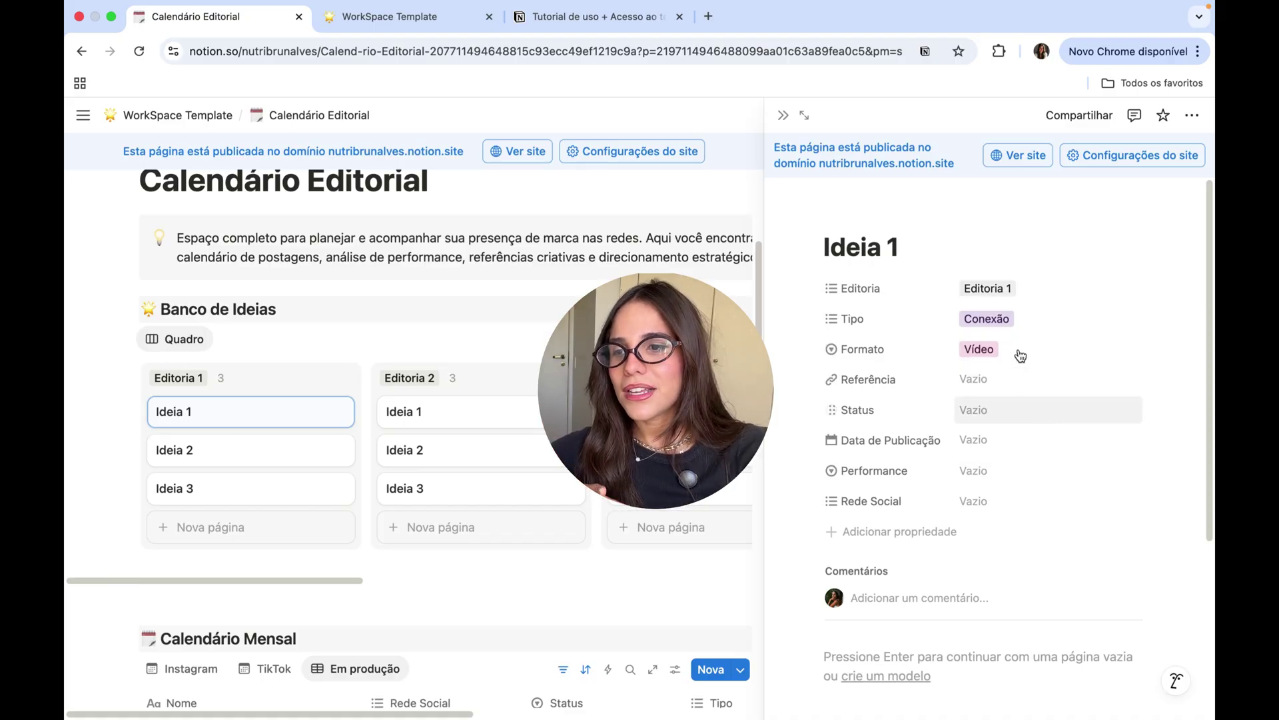
pyautogui.press('Escape')
# Step: Review the Em produção table in Calendário Mensal against Banco de Ideias and rename the table's Agendado entry to Ideia 6
pyautogui.scroll(-5, 669, 523)
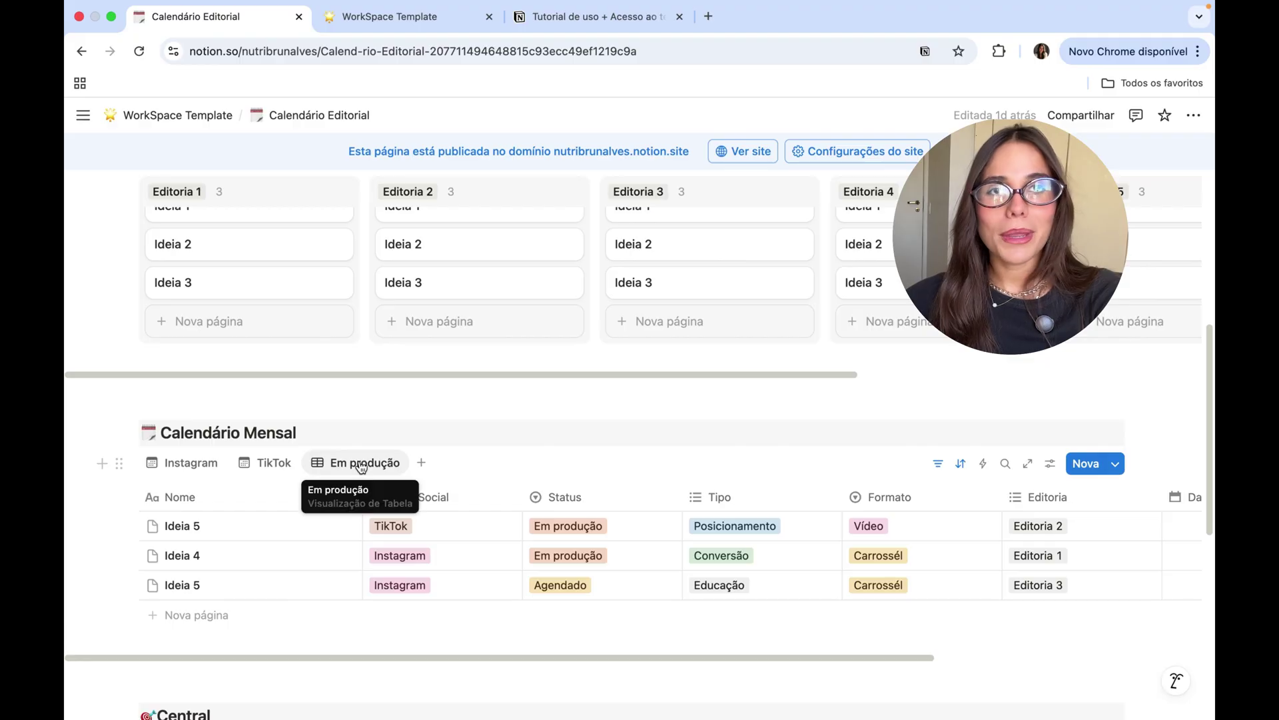
pyautogui.scroll(-1, 353, 466)
pyautogui.scroll(-1, 526, 425)
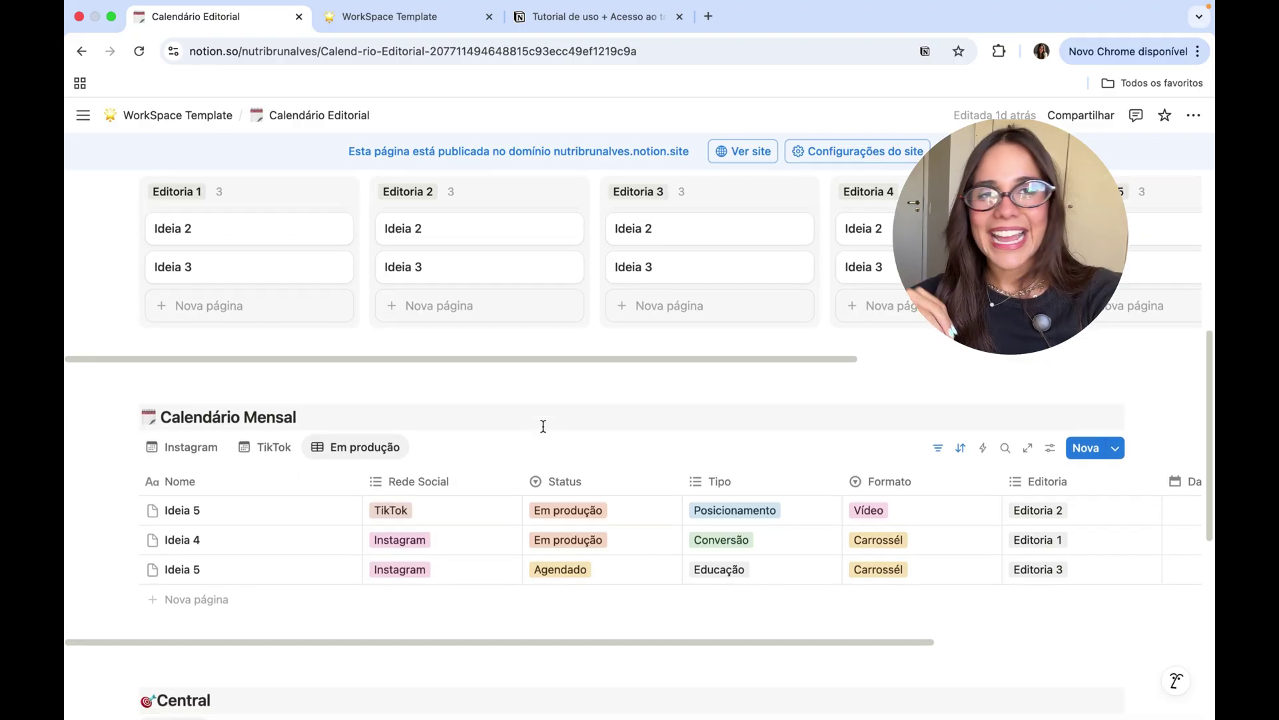
pyautogui.scroll(3, 543, 427)
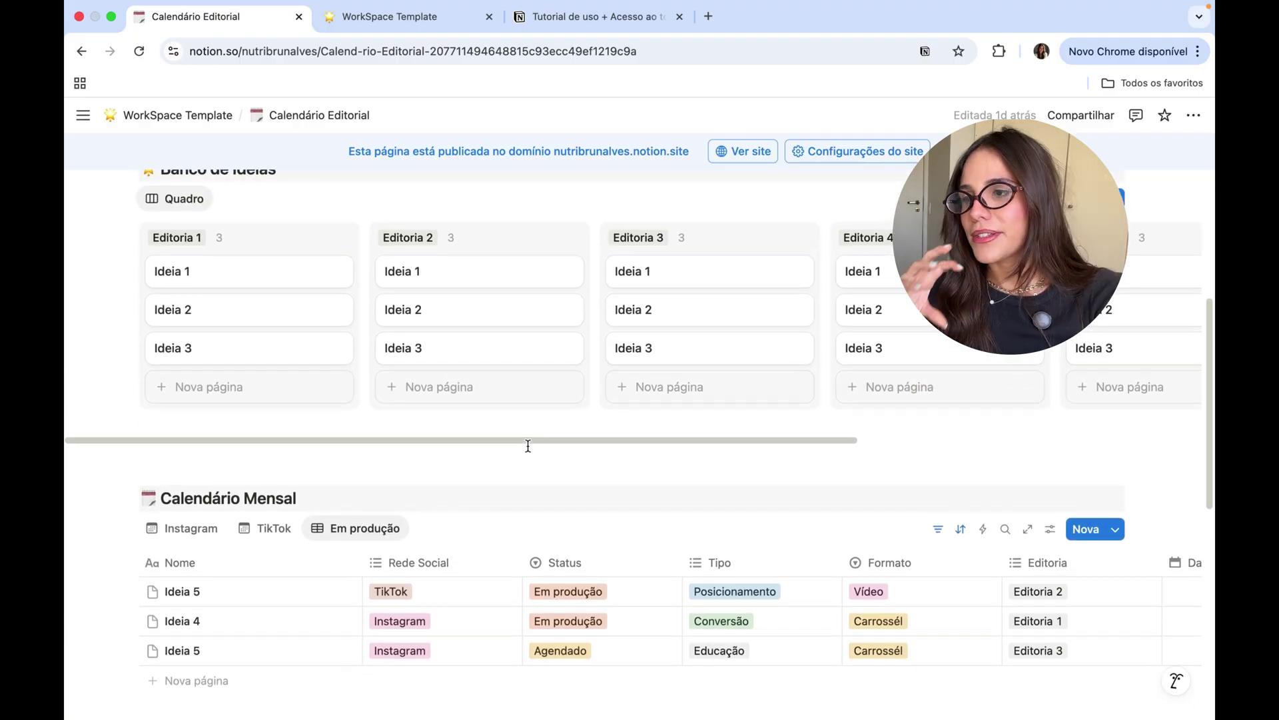
pyautogui.scroll(1, 577, 312)
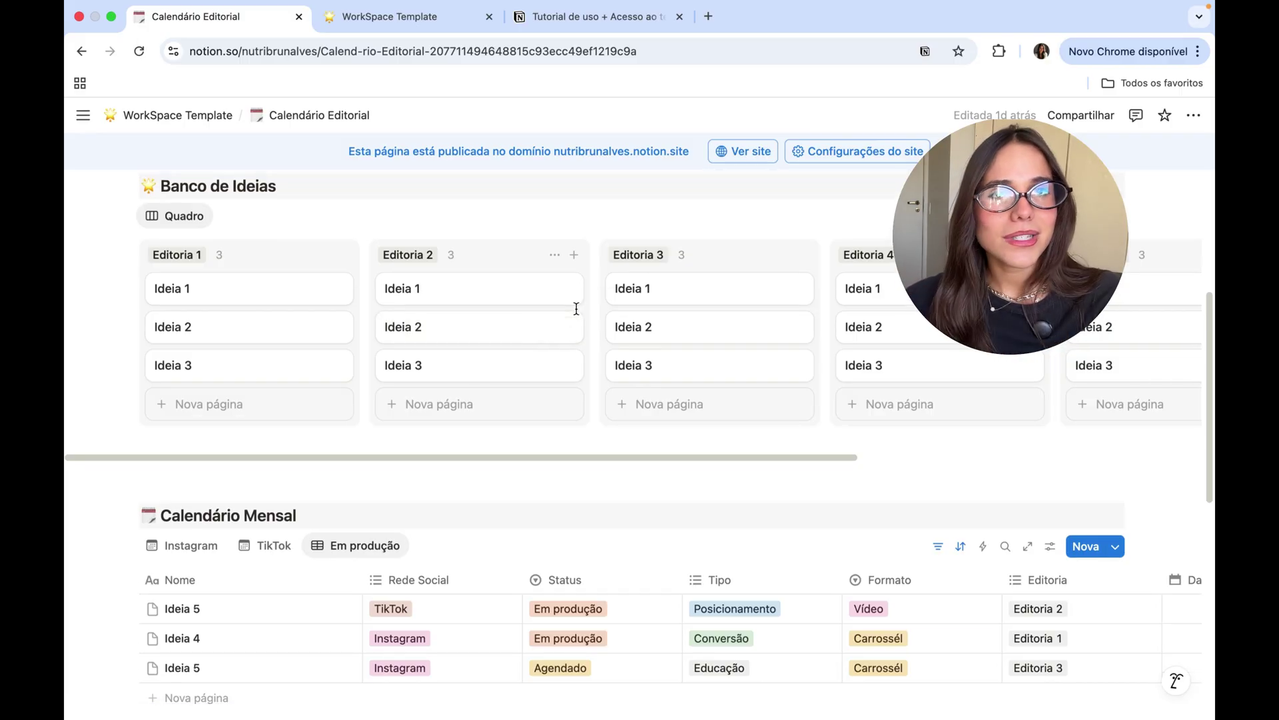
pyautogui.scroll(1, 453, 460)
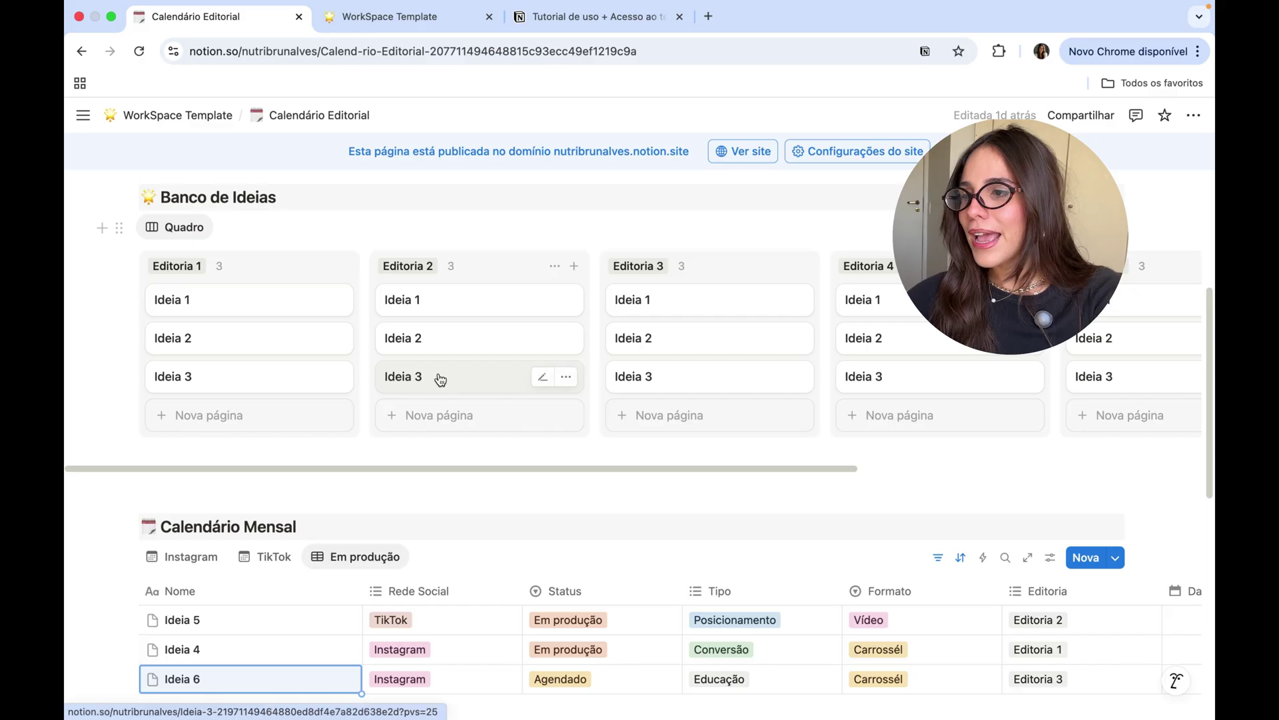
# Step: Open Ideia 3 under Editoria 2 in Banco de Ideias and set its Data de Publicação to 24 de junho de 2025
pyautogui.click(440, 380)
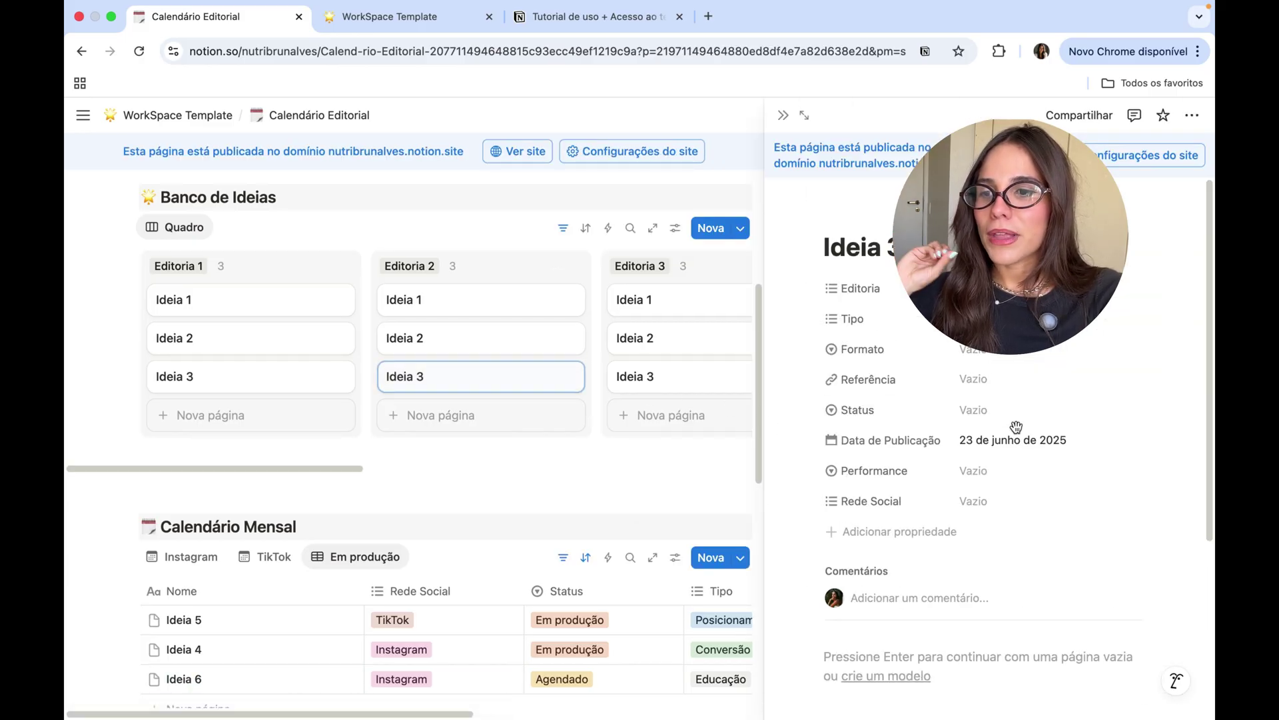
pyautogui.click(1039, 450)
pyautogui.click(1027, 485)
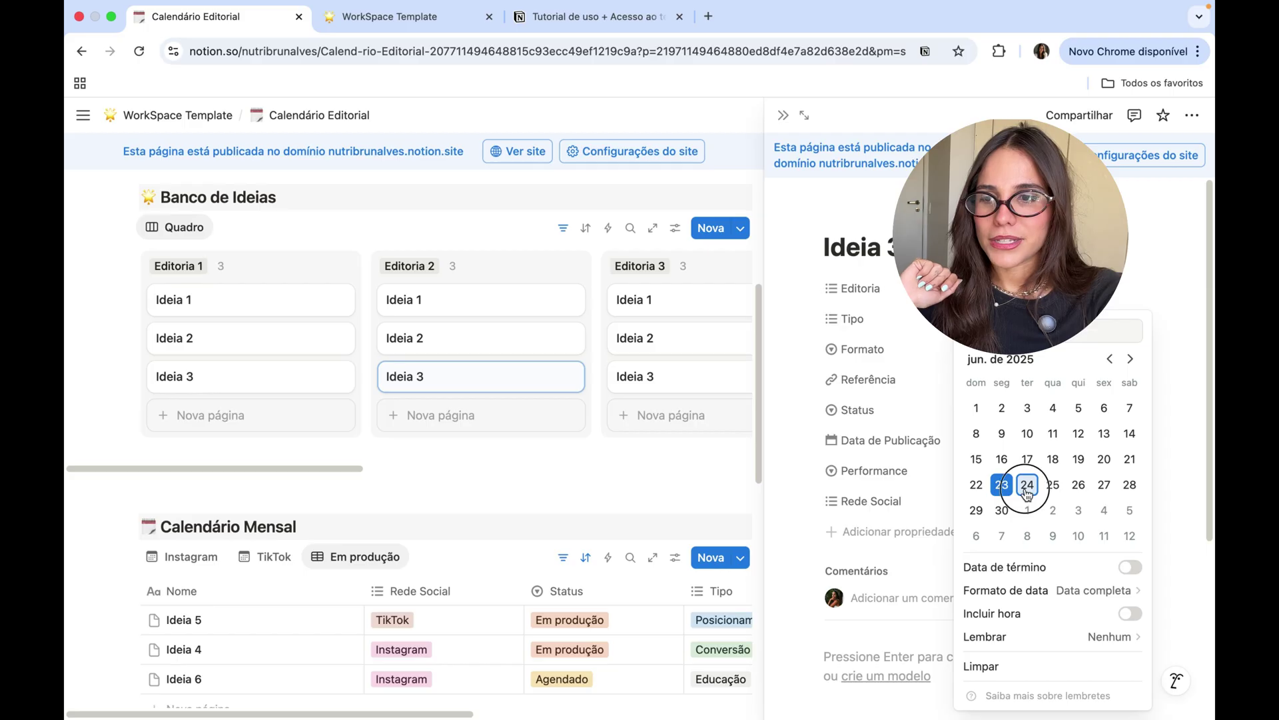
pyautogui.click(910, 473)
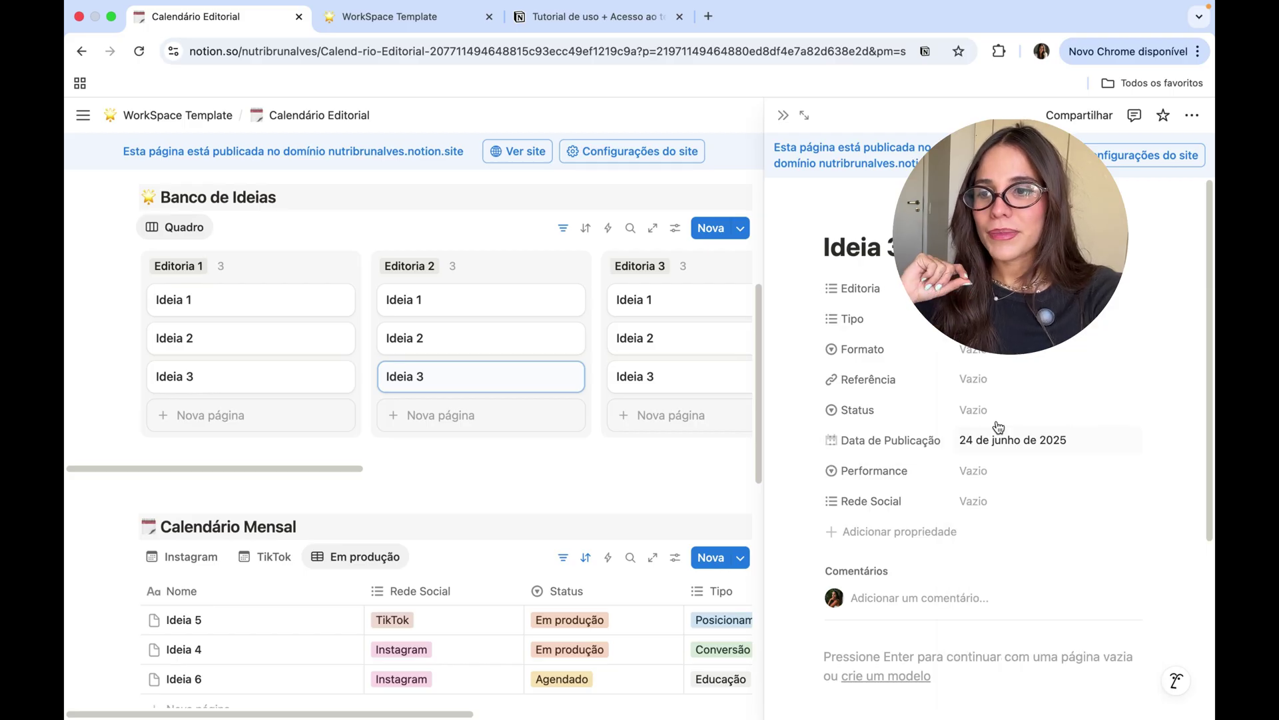
# Step: Set the Status of Ideia 3 to Em produção and close its page
pyautogui.click(994, 422)
pyautogui.click(1034, 473)
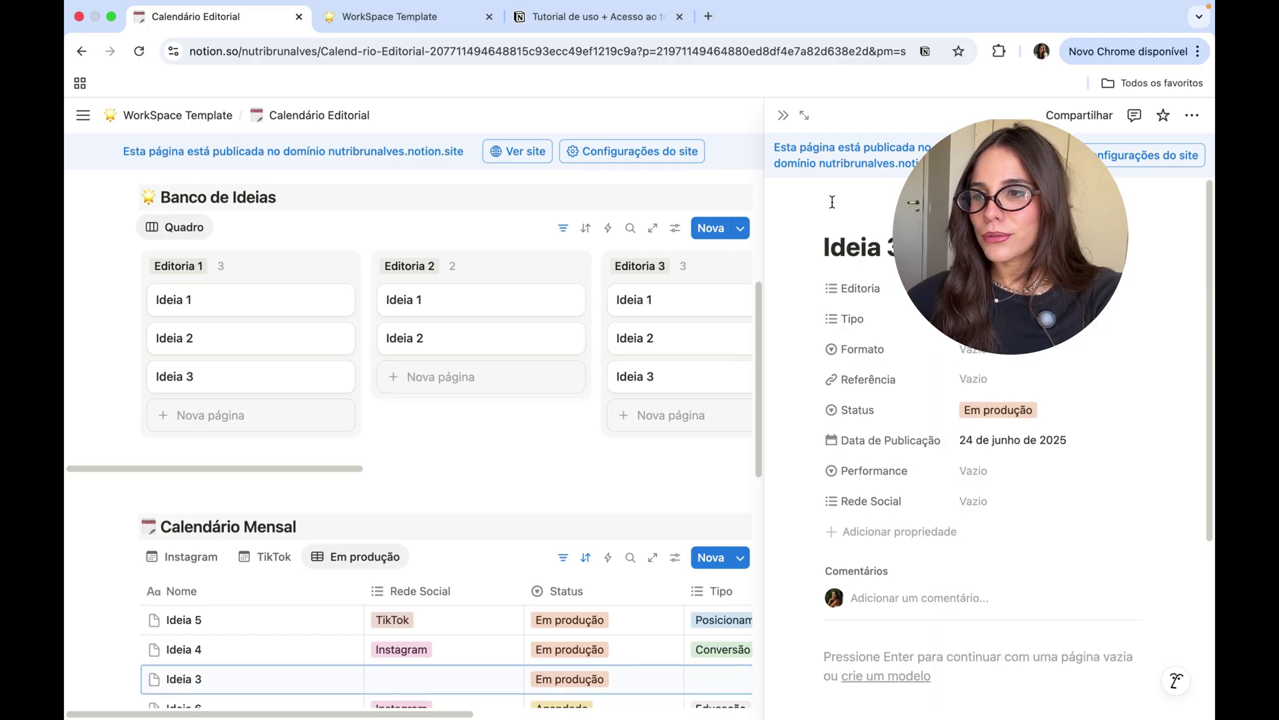
pyautogui.click(783, 116)
# Step: Examine the Ideia 3 row in the Em produção table, checking its Rede Social, Tipo and Data de Publicação cells without changing them
pyautogui.scroll(-2, 684, 459)
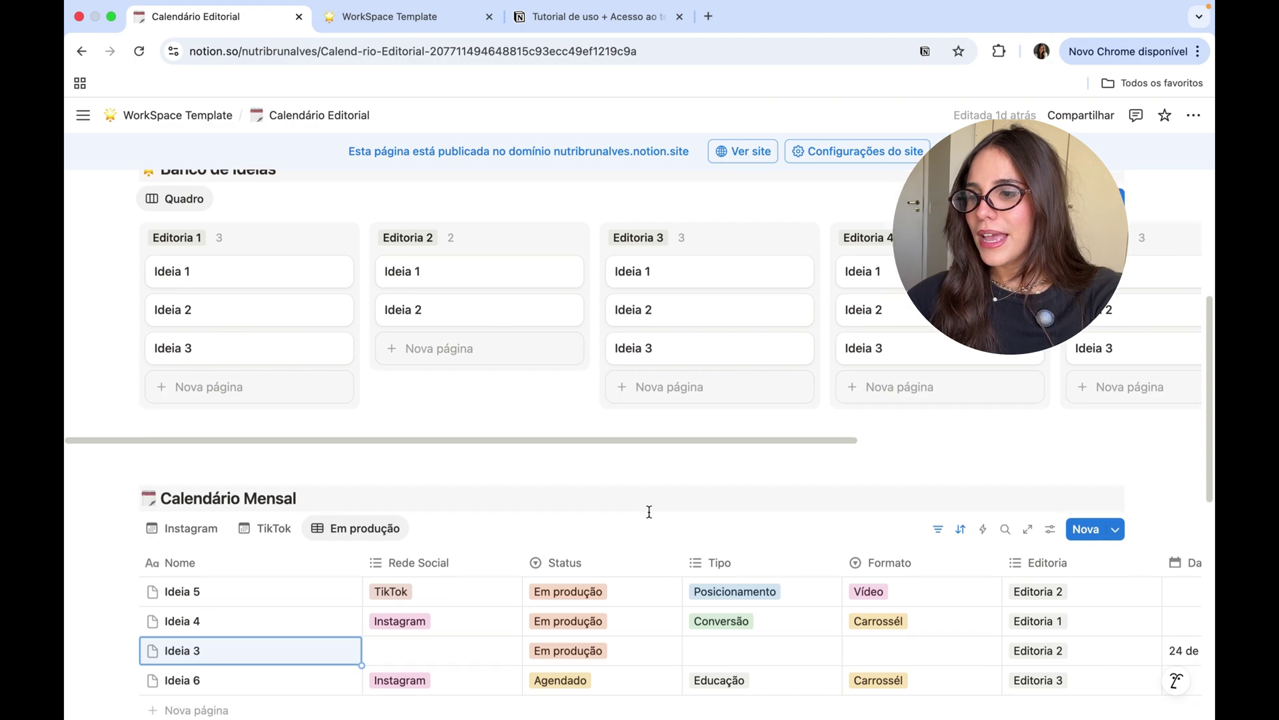
pyautogui.scroll(-1, 393, 600)
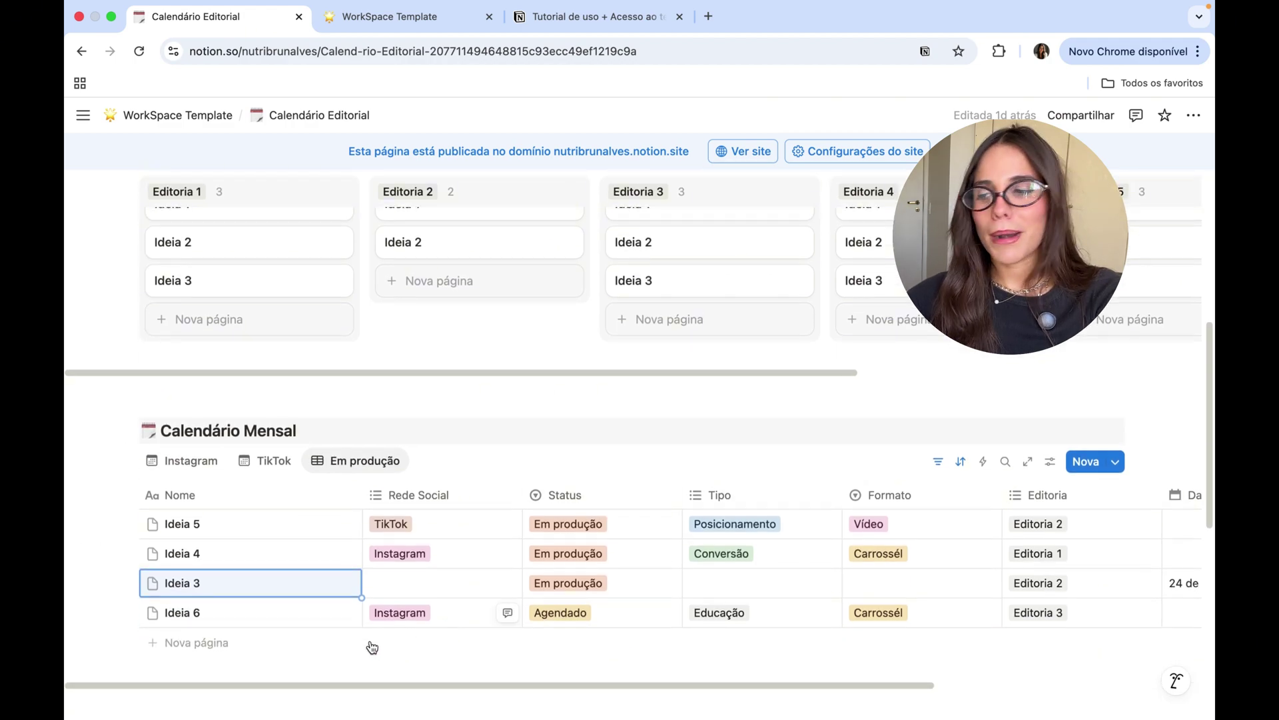
pyautogui.scroll(-1, 600, 546)
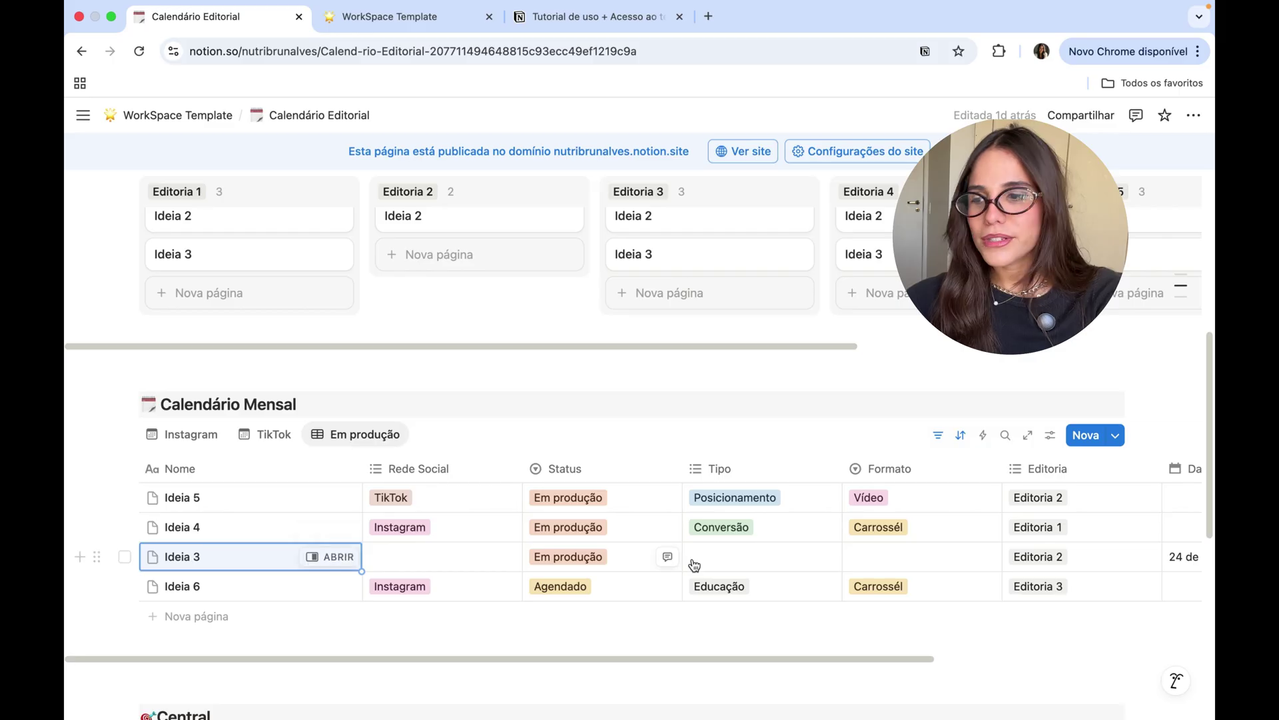
pyautogui.click(415, 564)
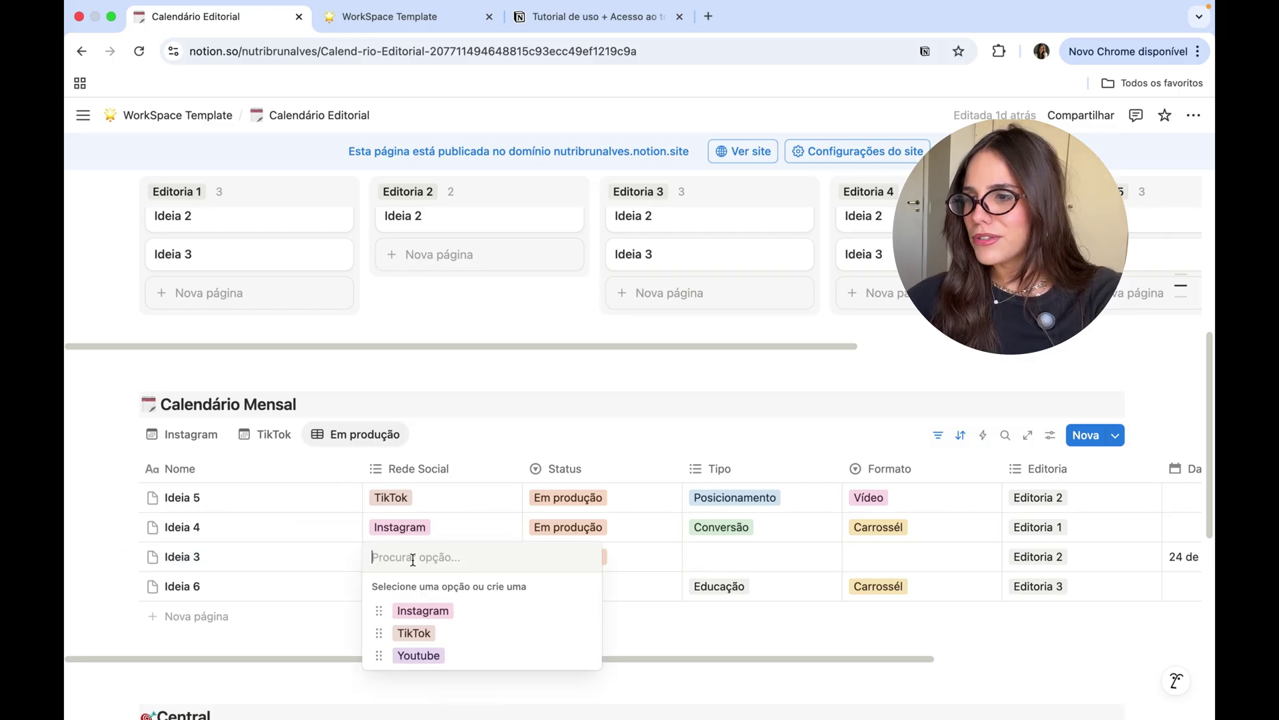
pyautogui.press('Escape')
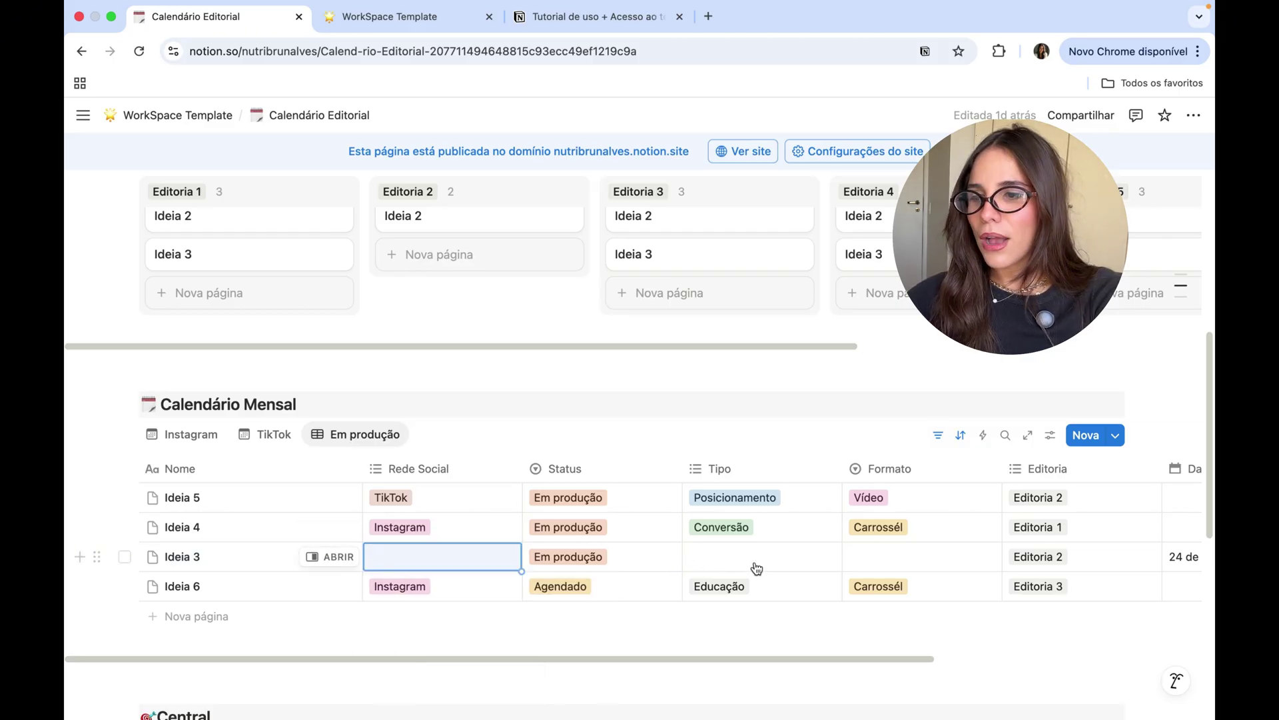
pyautogui.click(756, 565)
pyautogui.press('Escape')
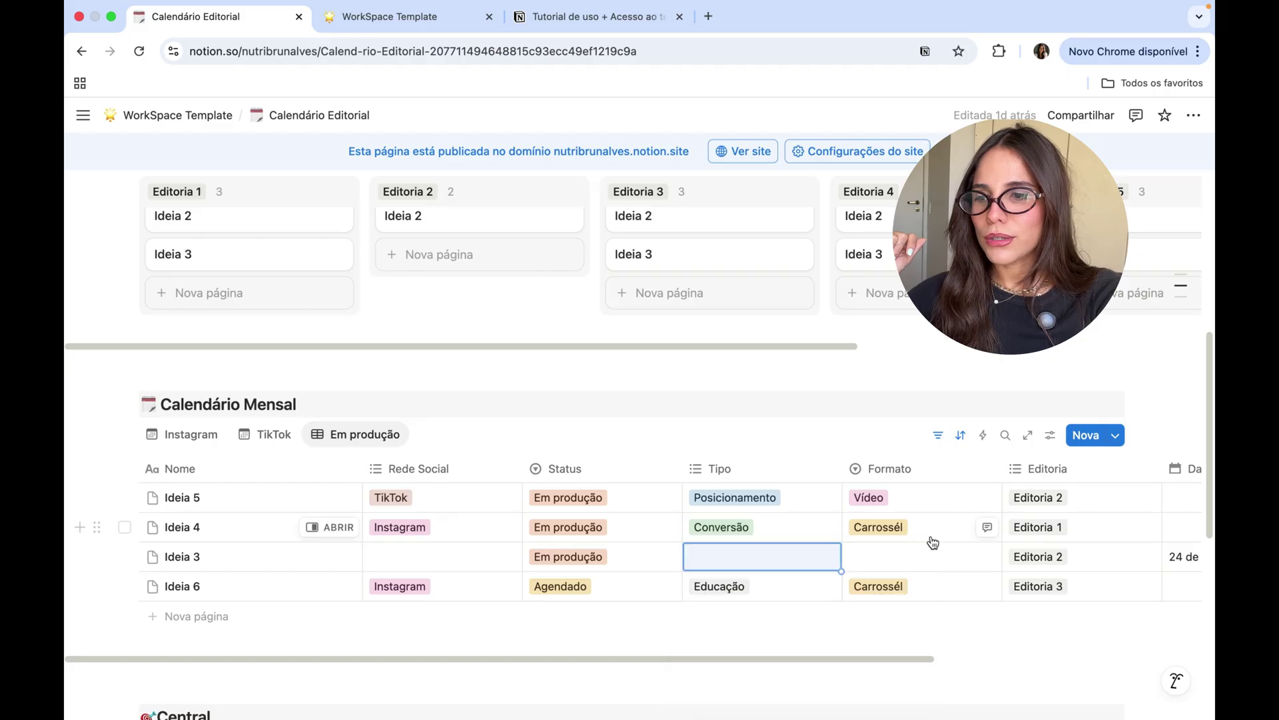
pyautogui.hscroll(3, 970, 555)
pyautogui.hscroll(-3, 1038, 564)
pyautogui.hscroll(3, 841, 553)
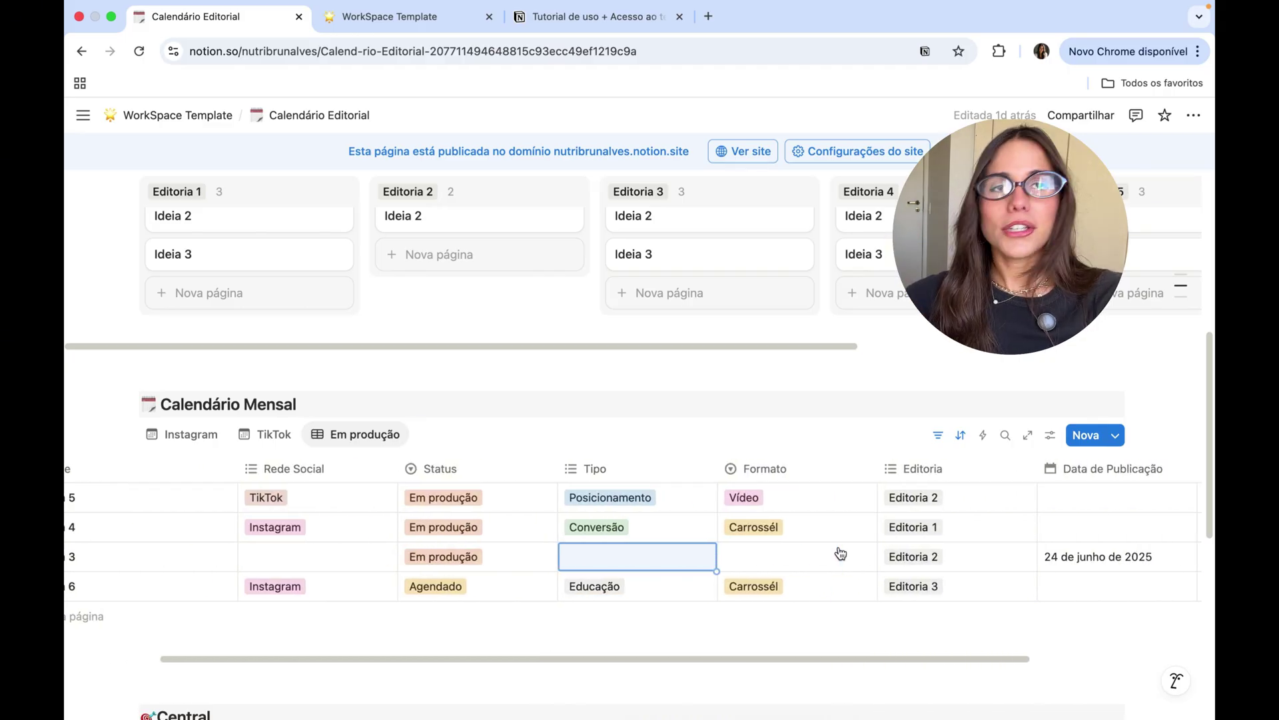
# Step: Set the Status of Ideia 4 in the Em produção table to Postado
pyautogui.click(503, 531)
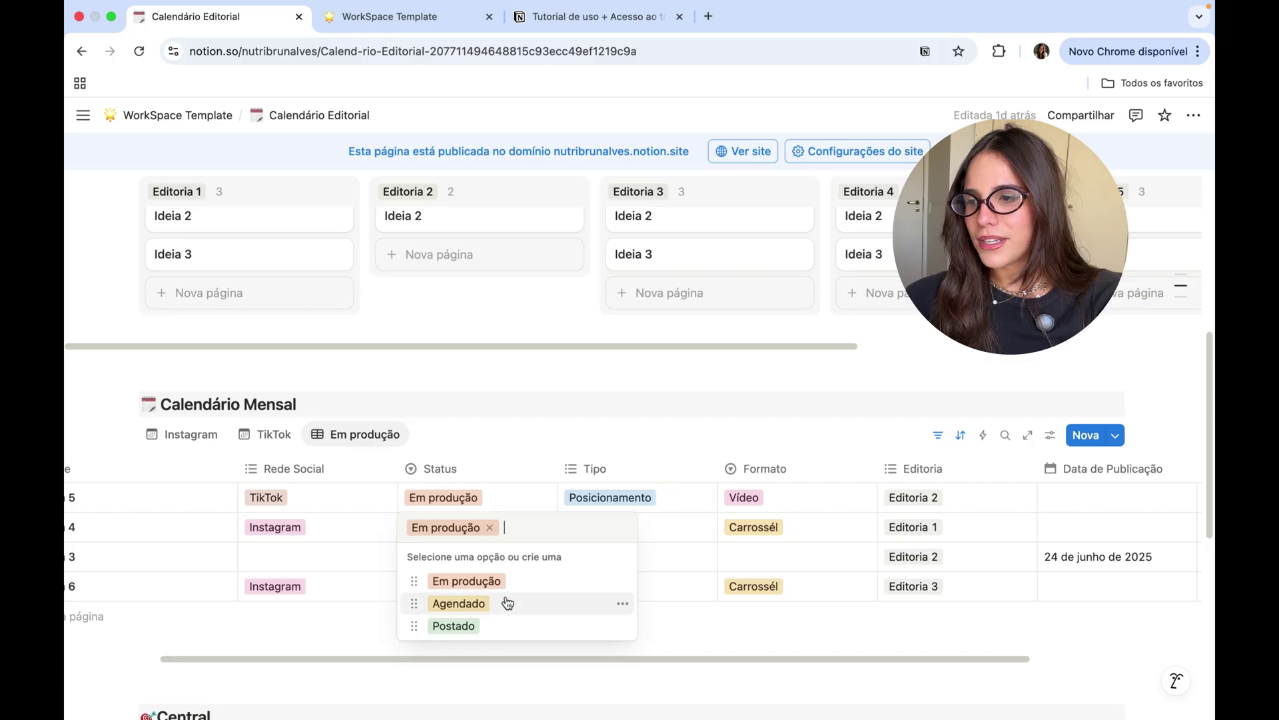
pyautogui.click(722, 569)
pyautogui.click(505, 531)
pyautogui.click(462, 624)
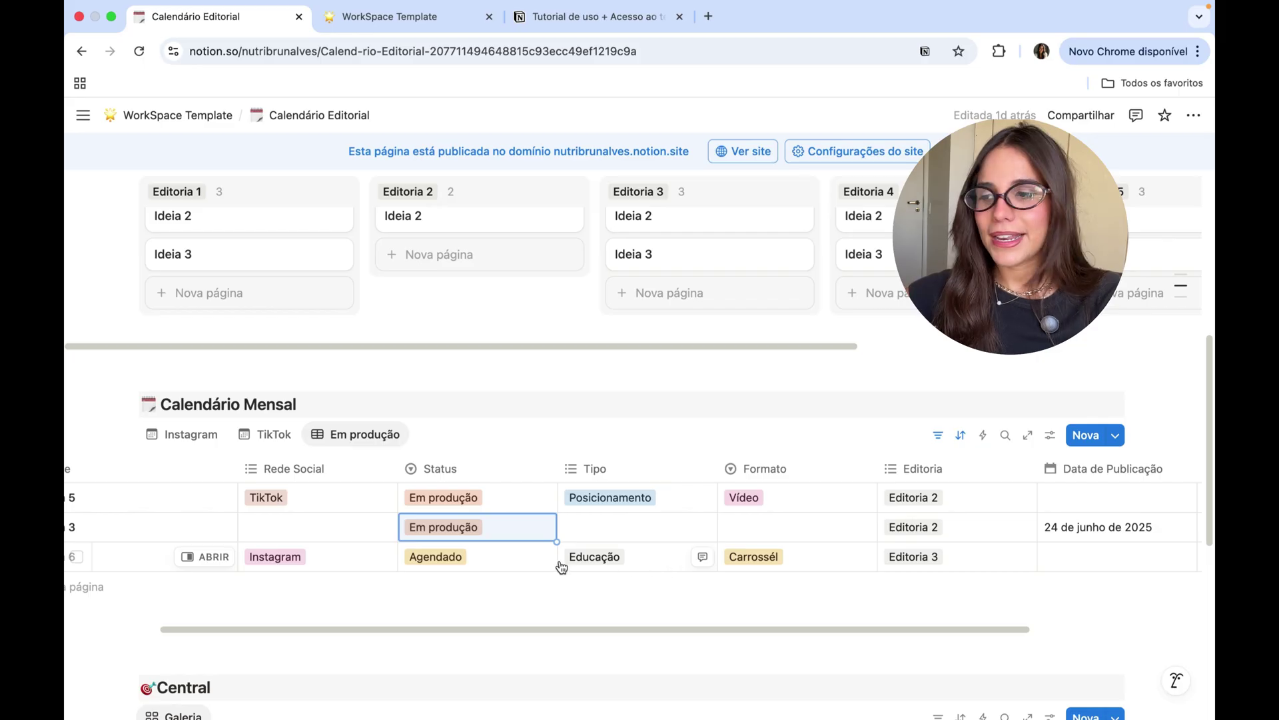
# Step: Switch Calendário Mensal to the Instagram calendar view and review the posts of junho de 2025
pyautogui.hscroll(-4, 586, 570)
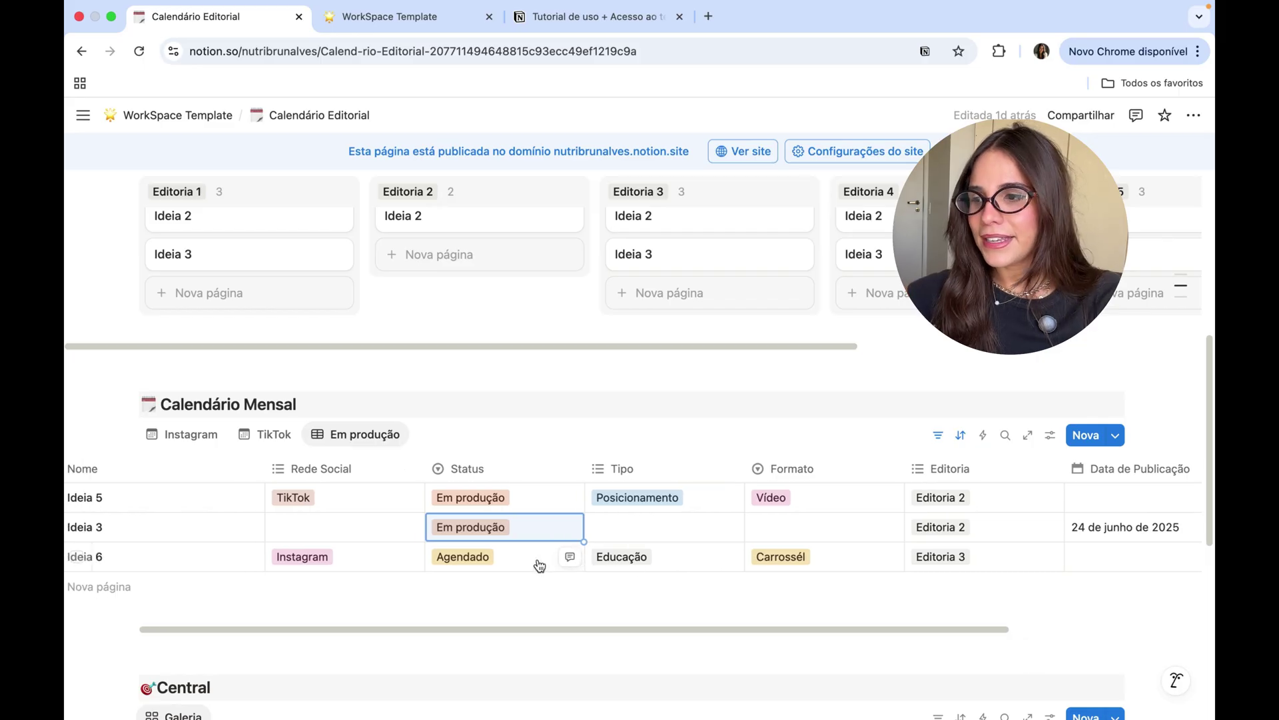
pyautogui.click(193, 434)
pyautogui.scroll(-5, 294, 478)
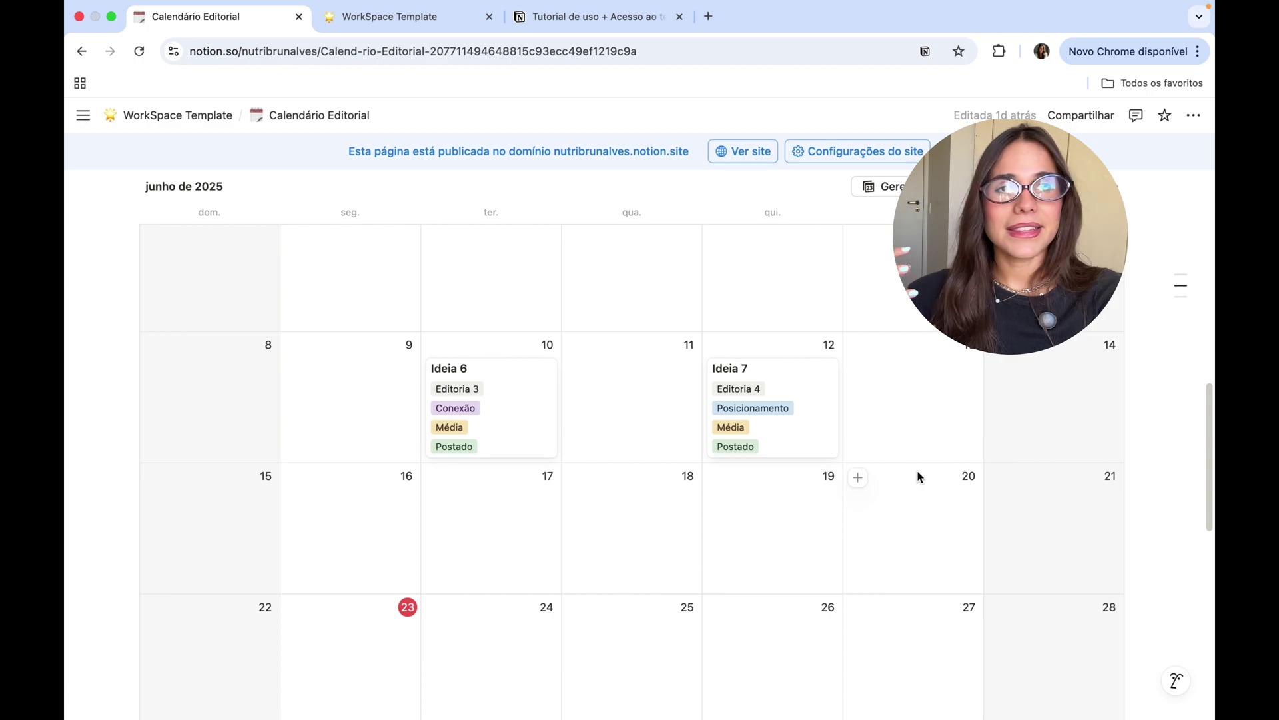
pyautogui.scroll(3, 337, 379)
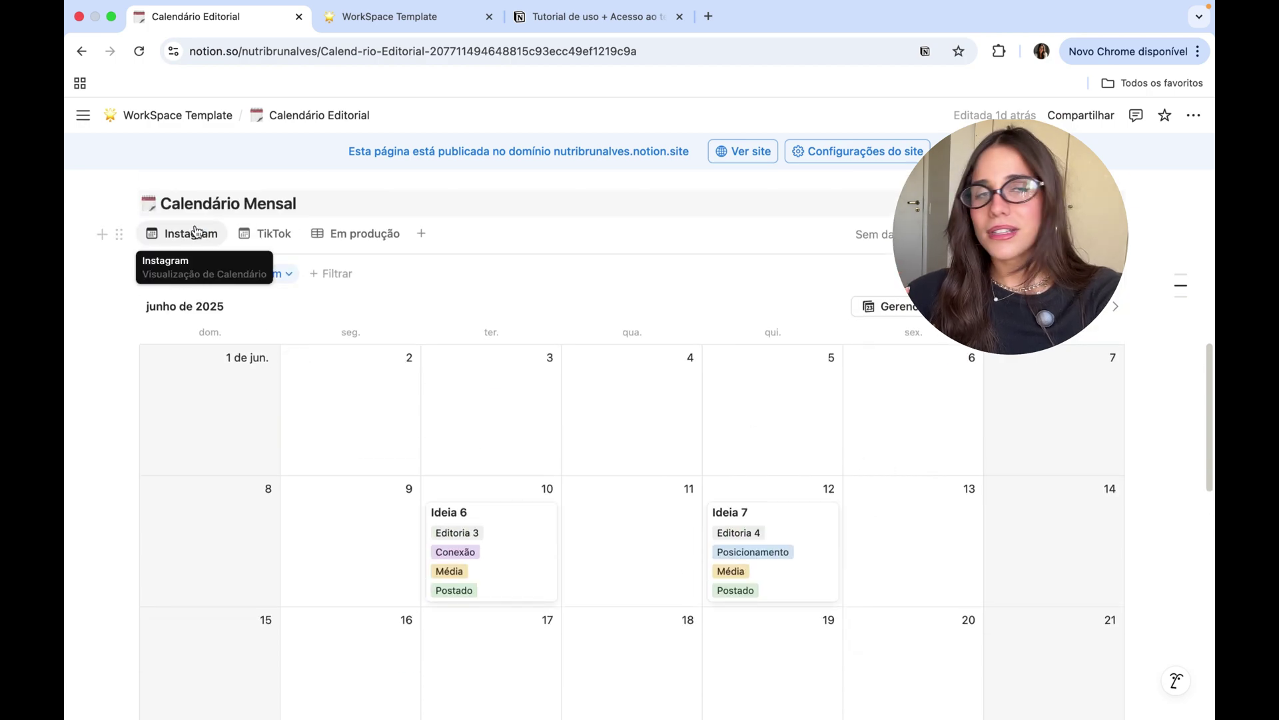
pyautogui.scroll(-2, 453, 573)
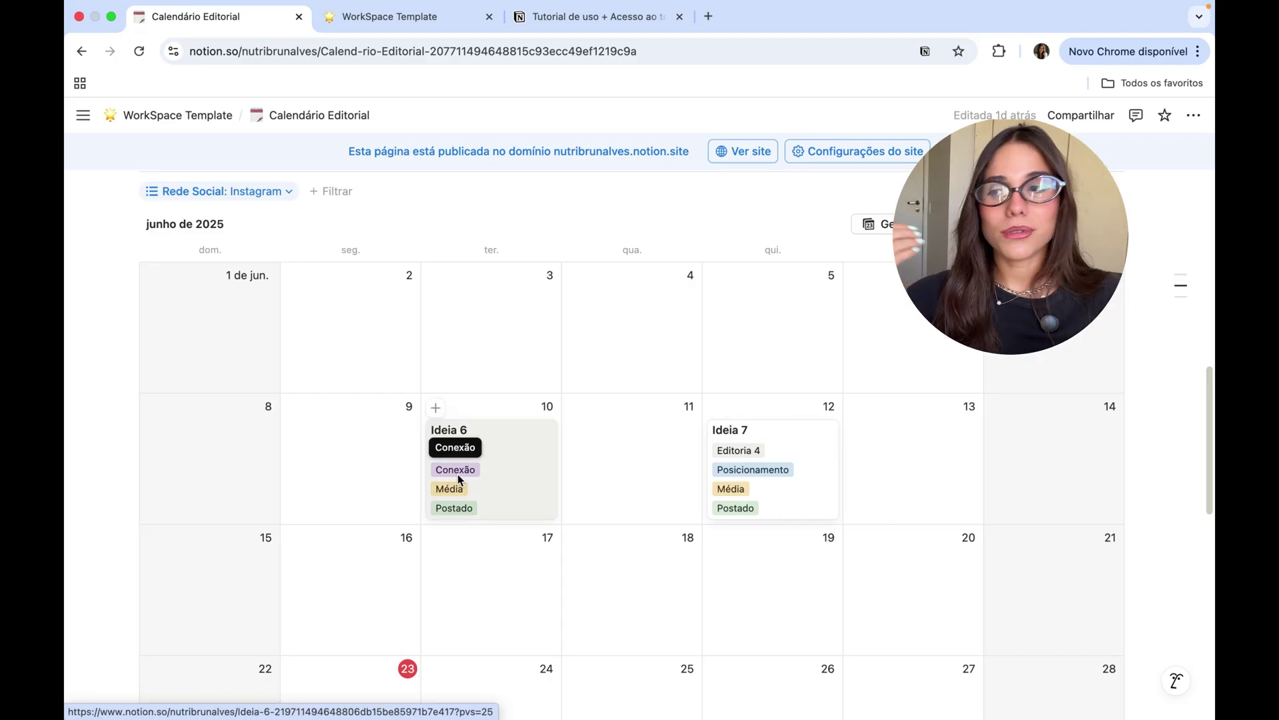
# Step: Open Ideia 6 on 10 June in the Instagram calendar, set its Performance to Alta and close its page
pyautogui.click(501, 505)
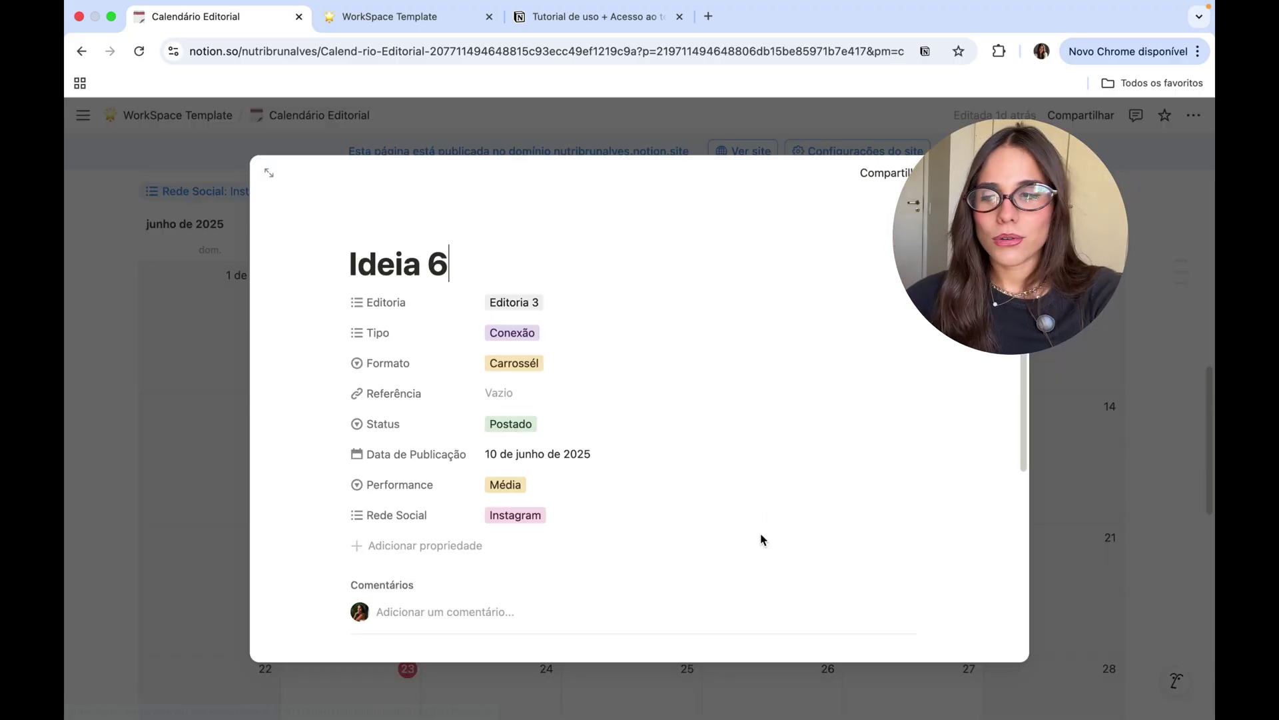
pyautogui.click(562, 523)
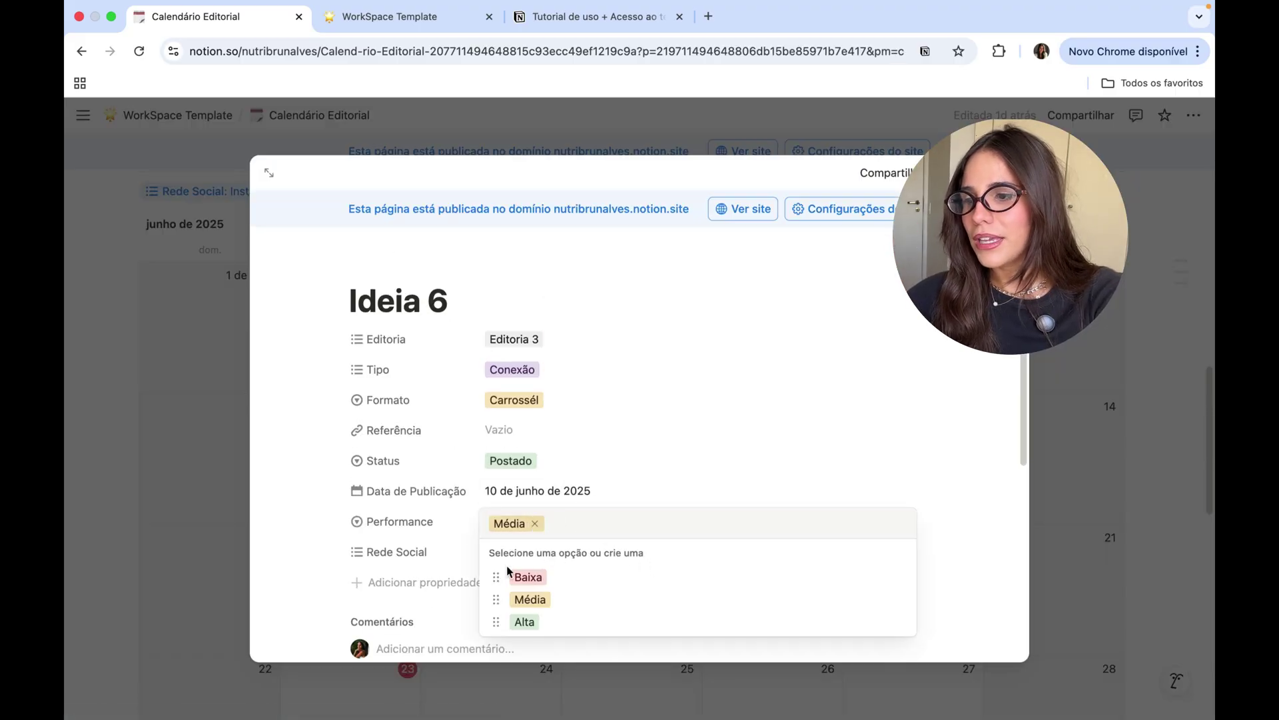
pyautogui.click(561, 619)
pyautogui.click(1063, 465)
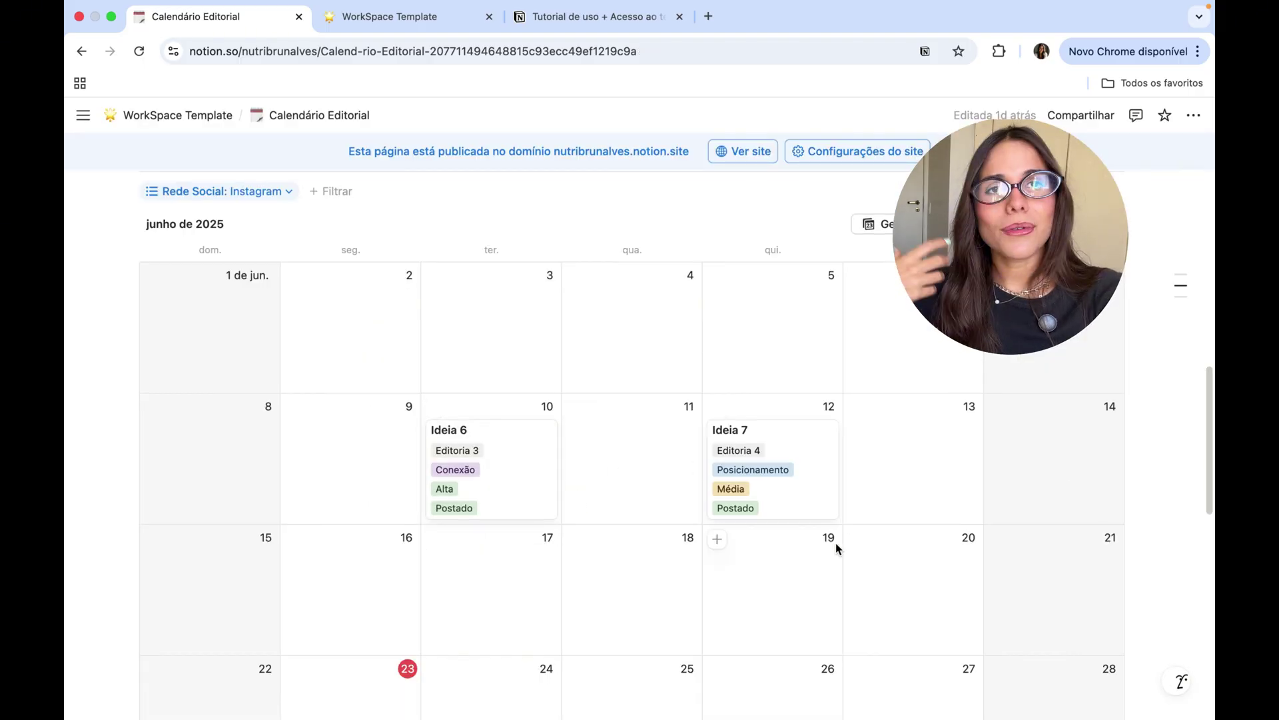
# Step: Review the Instagram calendar and Banco de Ideias once more and move on to the Central gallery
pyautogui.scroll(-2, 837, 544)
pyautogui.scroll(2, 838, 548)
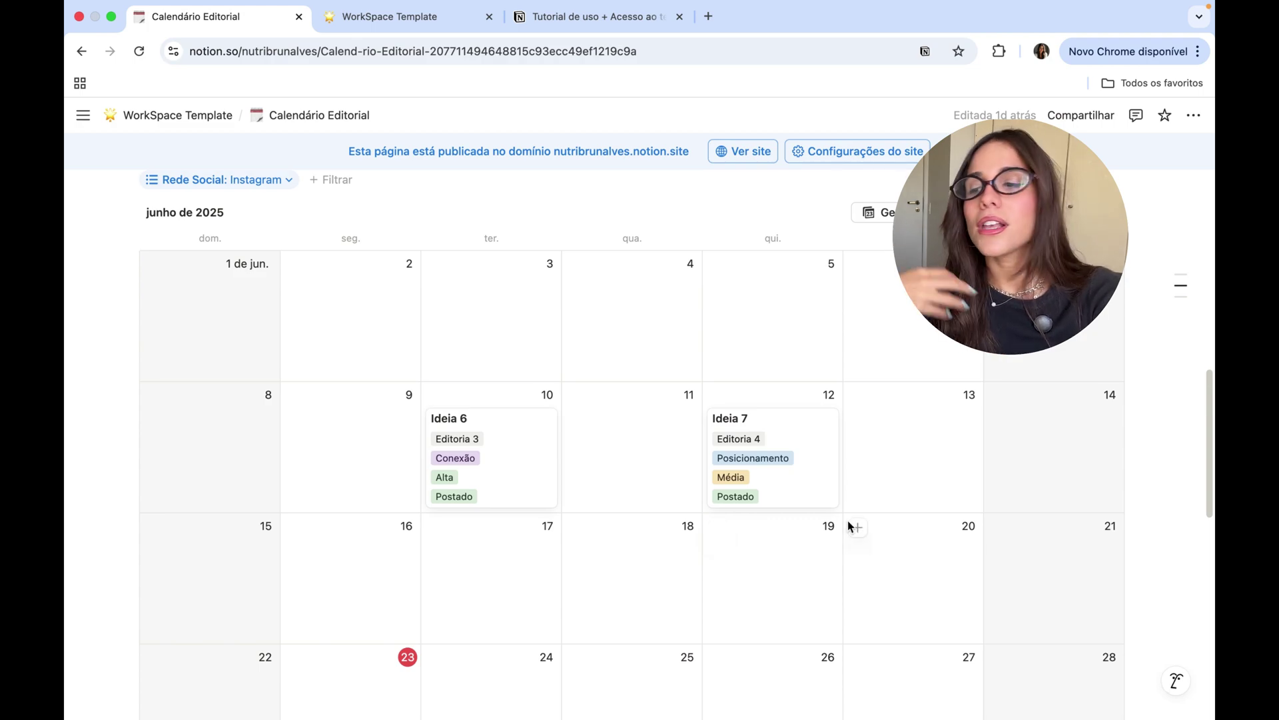
pyautogui.scroll(1, 849, 527)
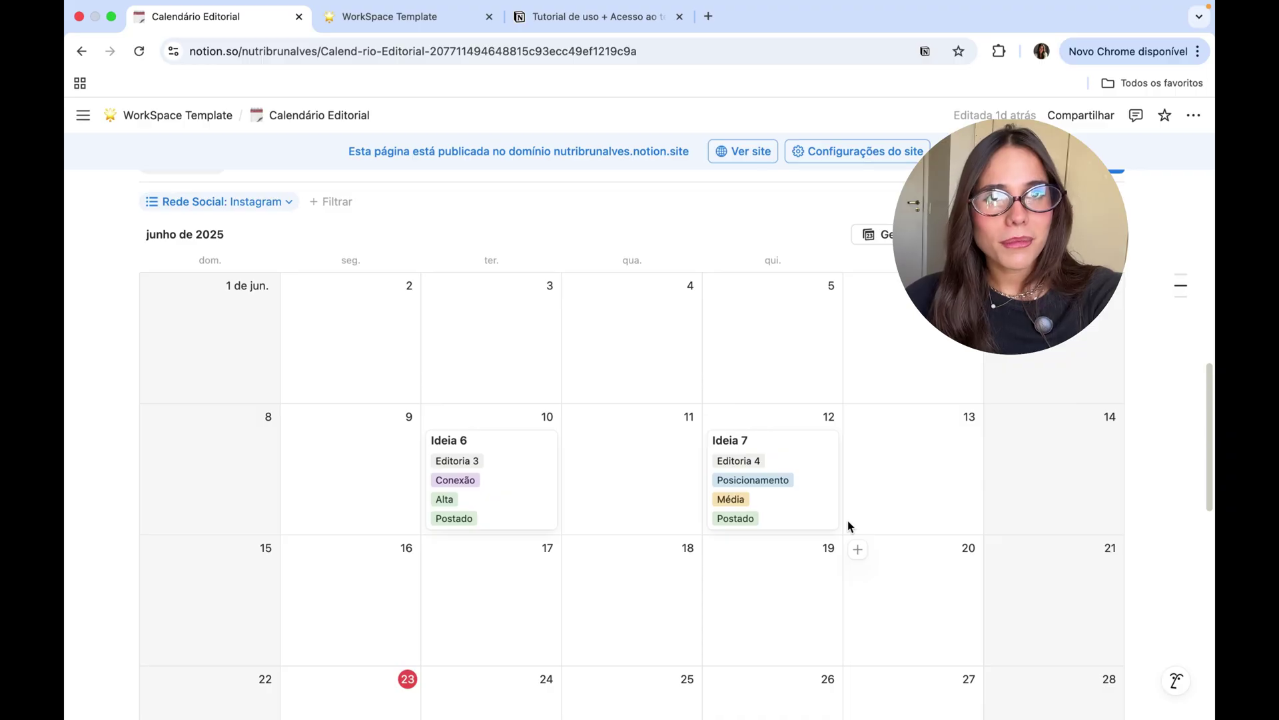
pyautogui.scroll(5, 874, 547)
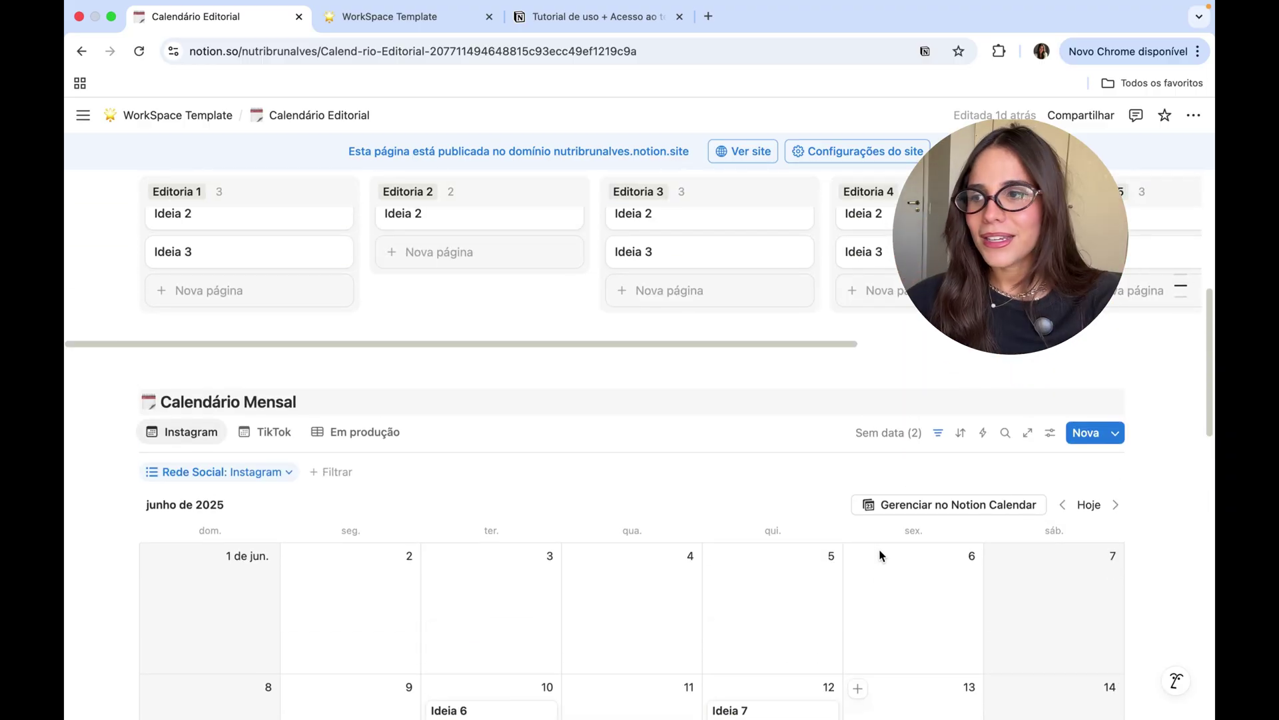
pyautogui.scroll(5, 879, 555)
pyautogui.scroll(-10, 881, 557)
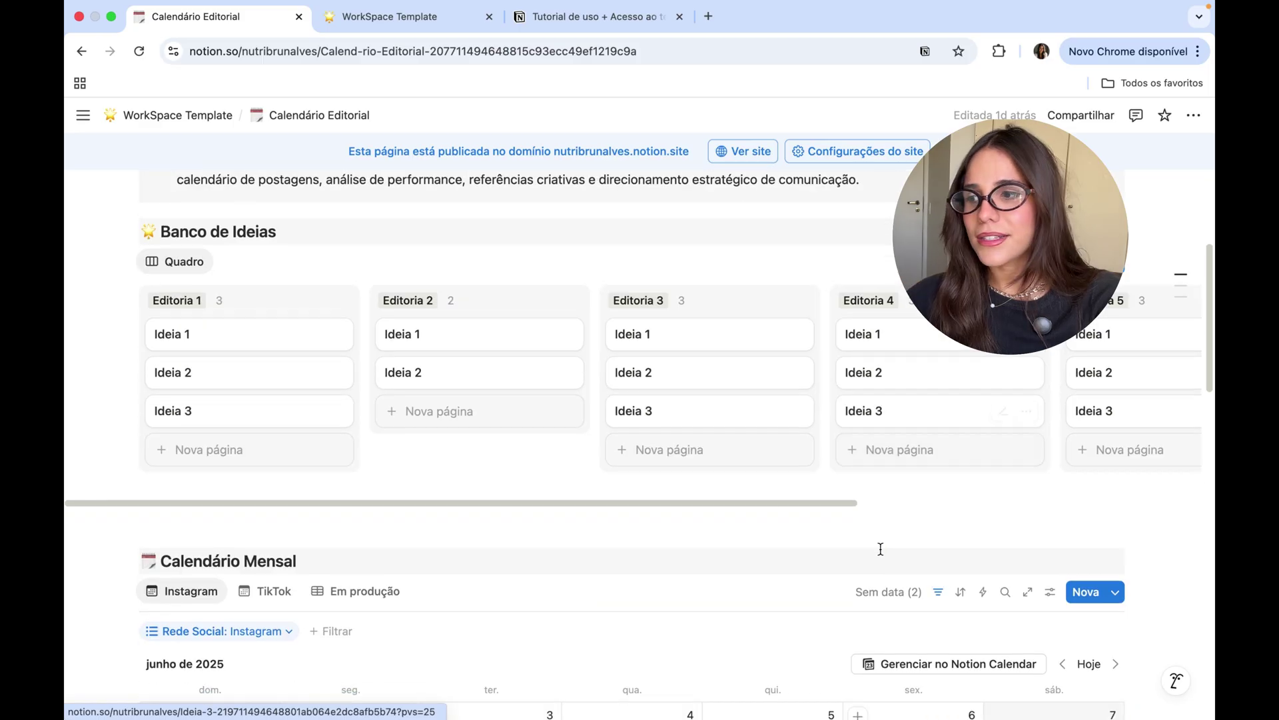
pyautogui.scroll(-3, 680, 514)
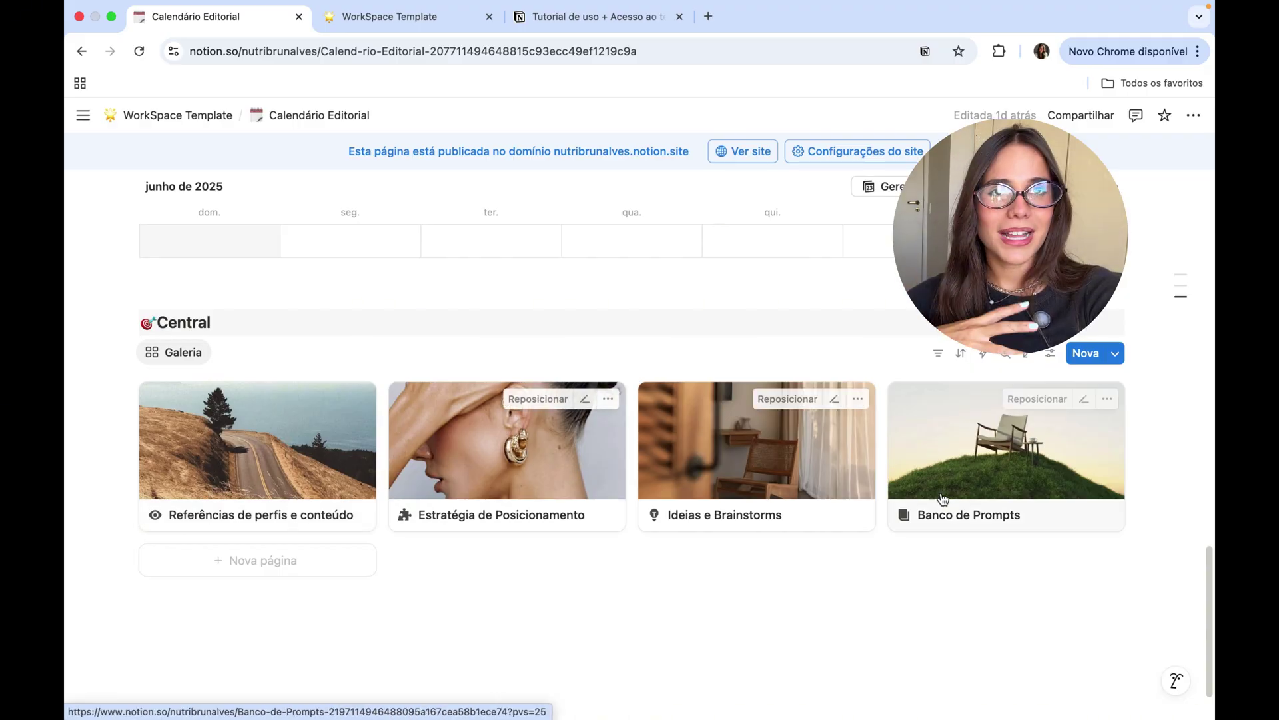
# Step: Open, read and close the Referências de perfis e conteúdo and Estratégia de Posicionamento pages in the Central gallery
pyautogui.click(293, 478)
pyautogui.scroll(-3, 1053, 561)
pyautogui.click(1053, 557)
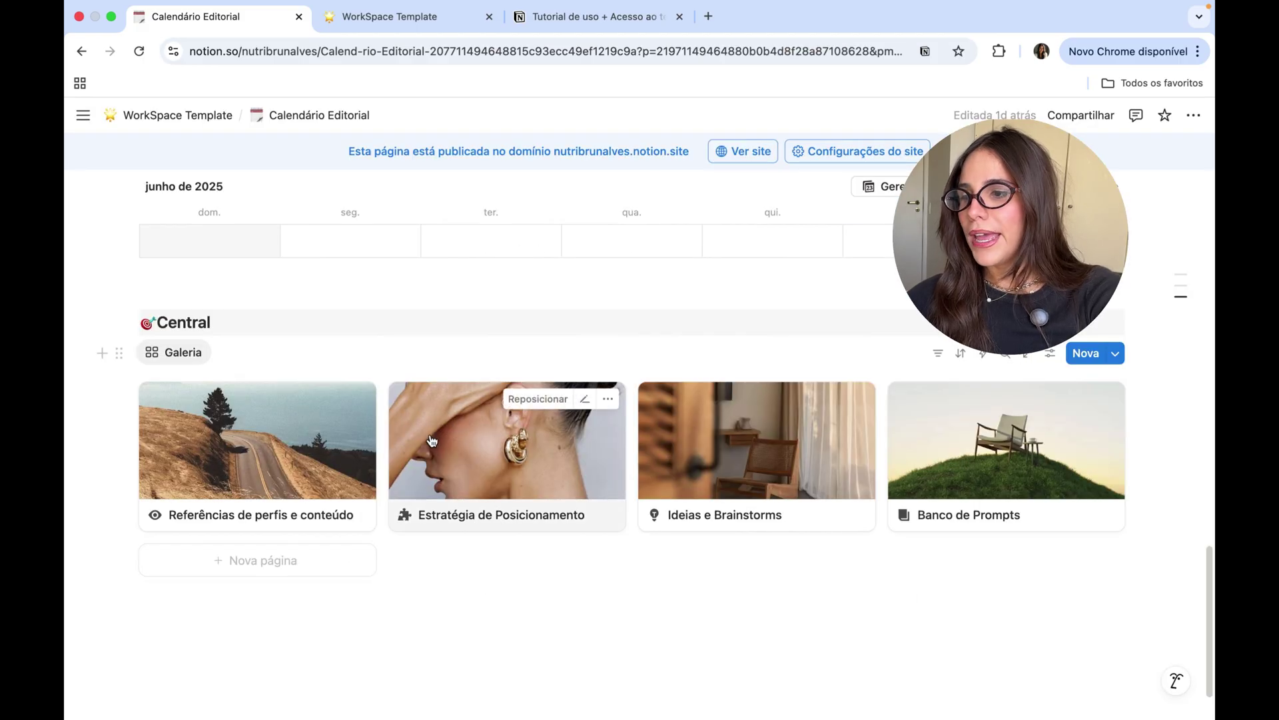
pyautogui.click(432, 442)
pyautogui.scroll(-1, 835, 511)
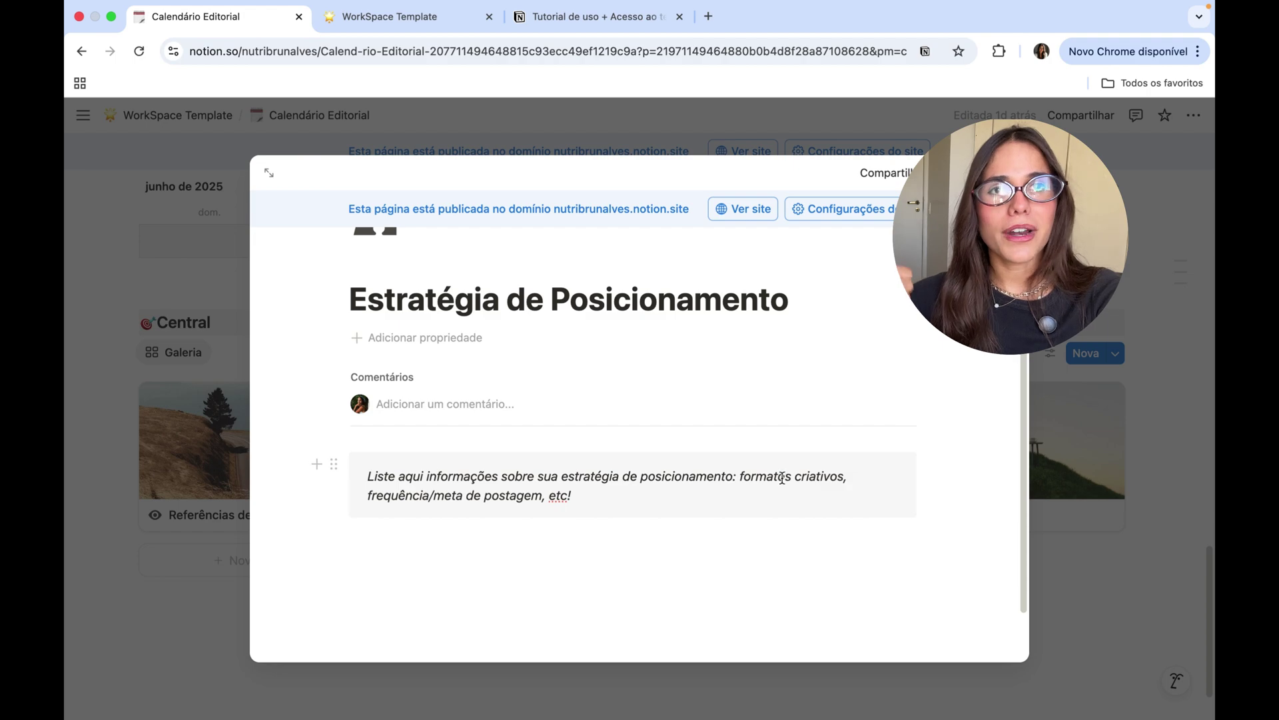
pyautogui.click(1056, 514)
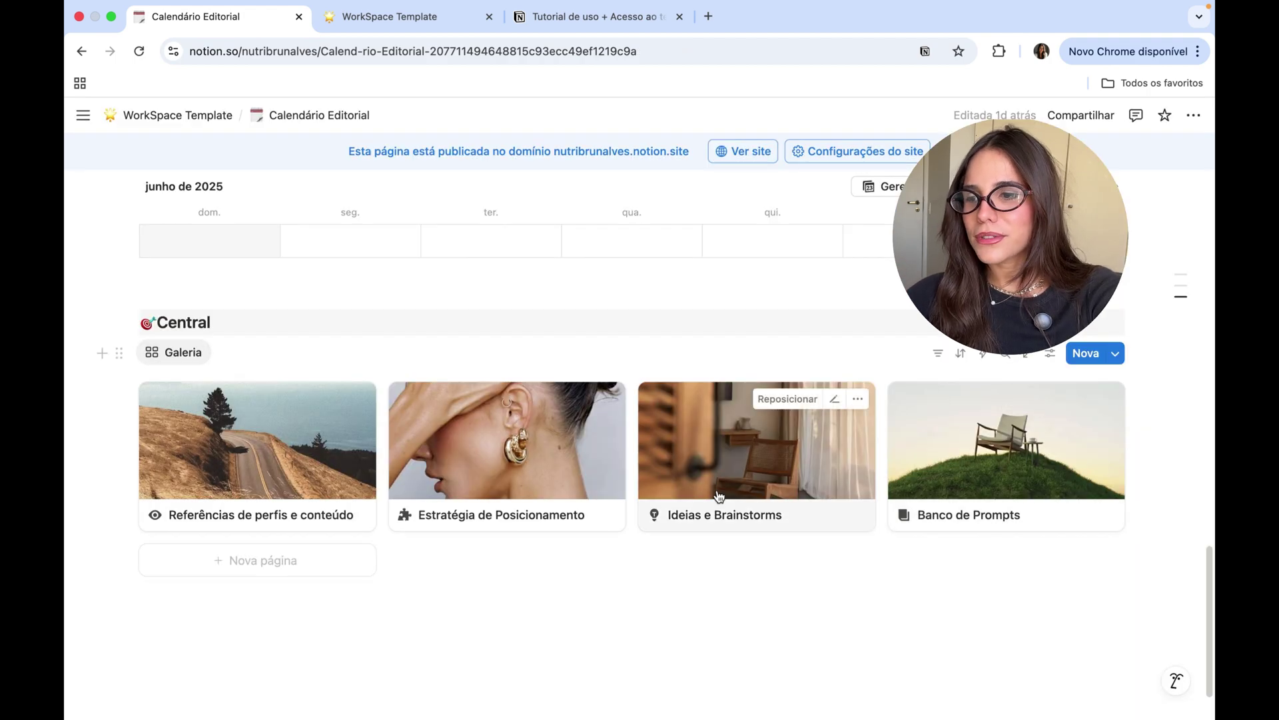
# Step: Open, read and close the Ideias e Brainstorms and Banco de Prompts pages in the Central gallery
pyautogui.click(717, 495)
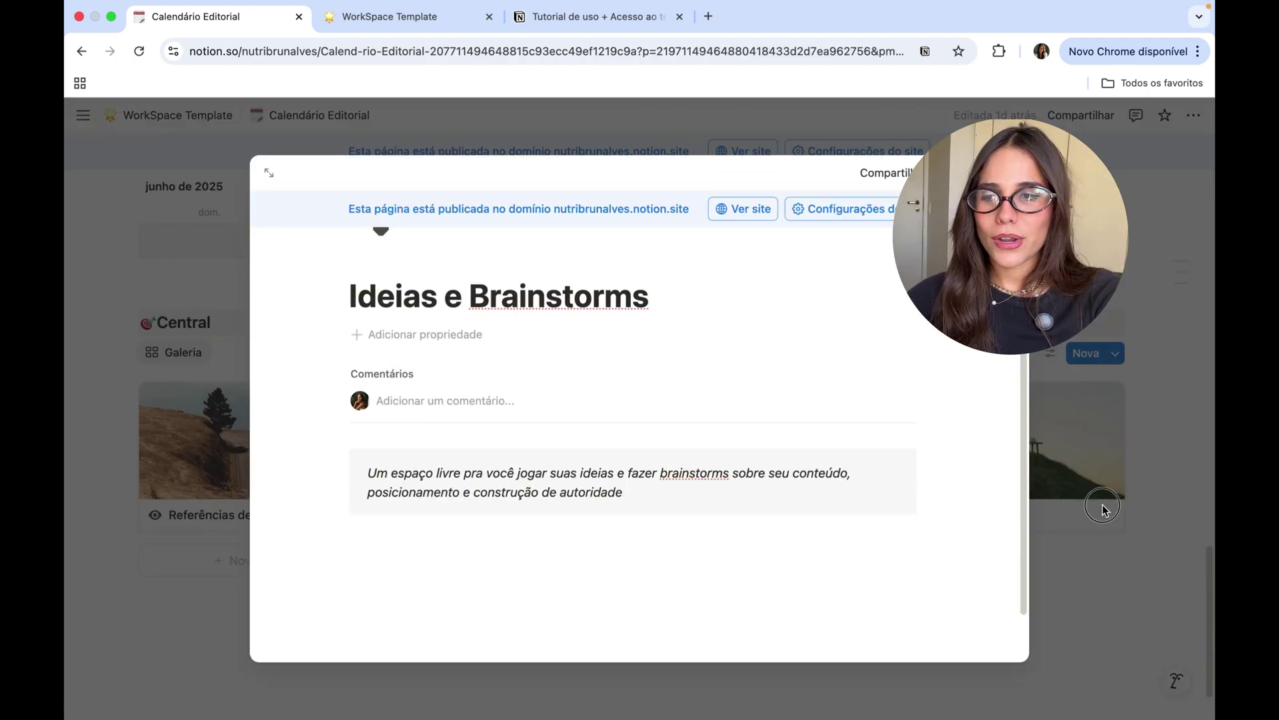
pyautogui.click(1102, 505)
pyautogui.click(999, 475)
pyautogui.scroll(-2, 775, 495)
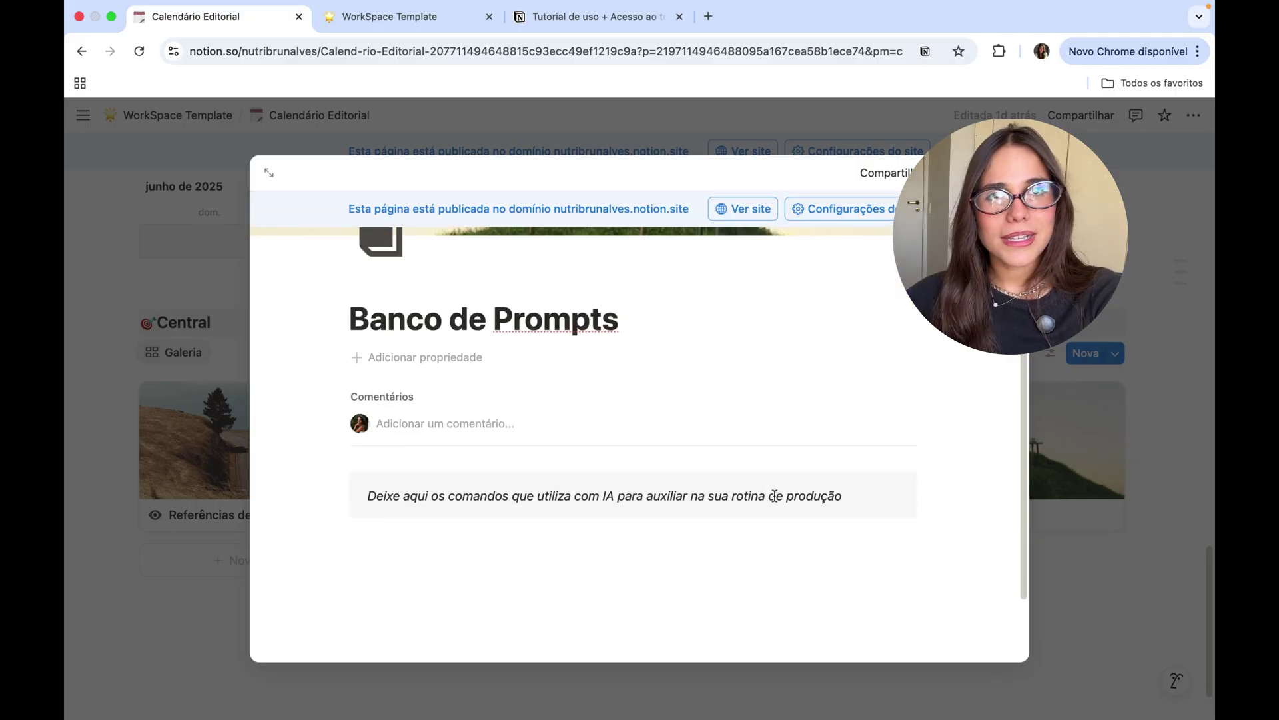
pyautogui.click(1081, 530)
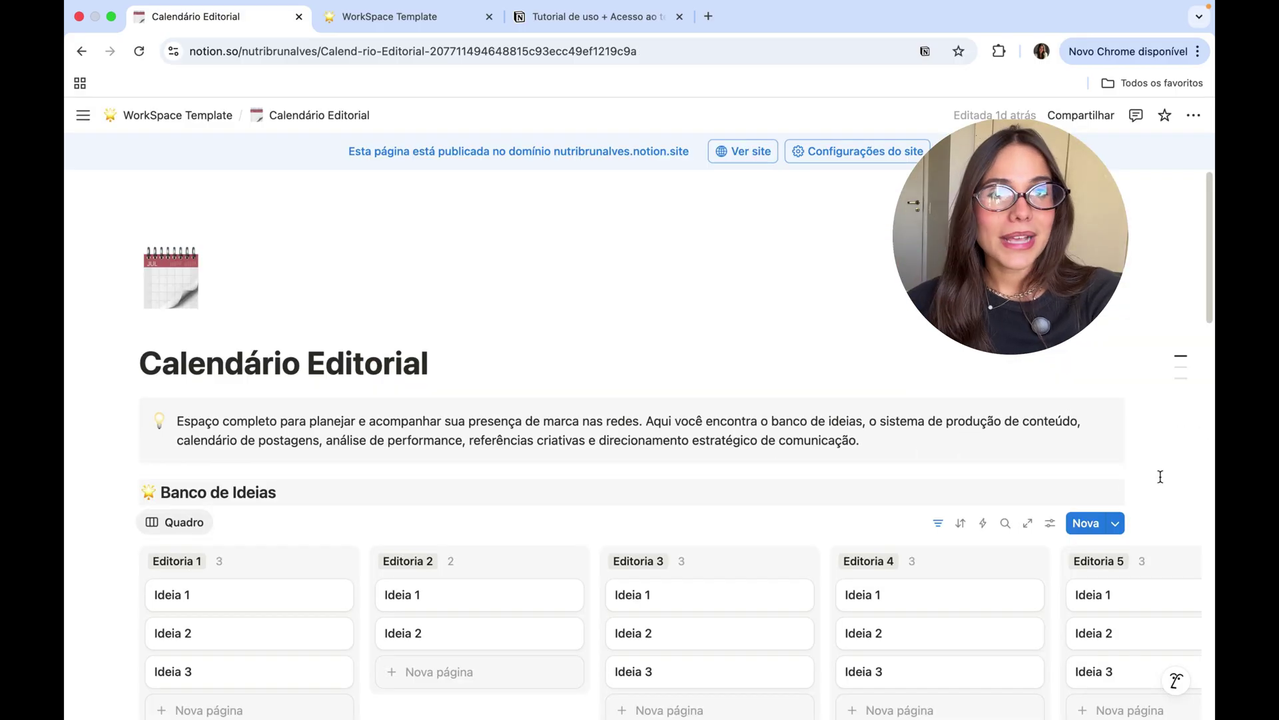
# Step: Return to WorkSpace Template, open the Reuniões page under Central Operacional and highlight its description text
pyautogui.scroll(-1, 666, 466)
pyautogui.moveTo(73, 220)
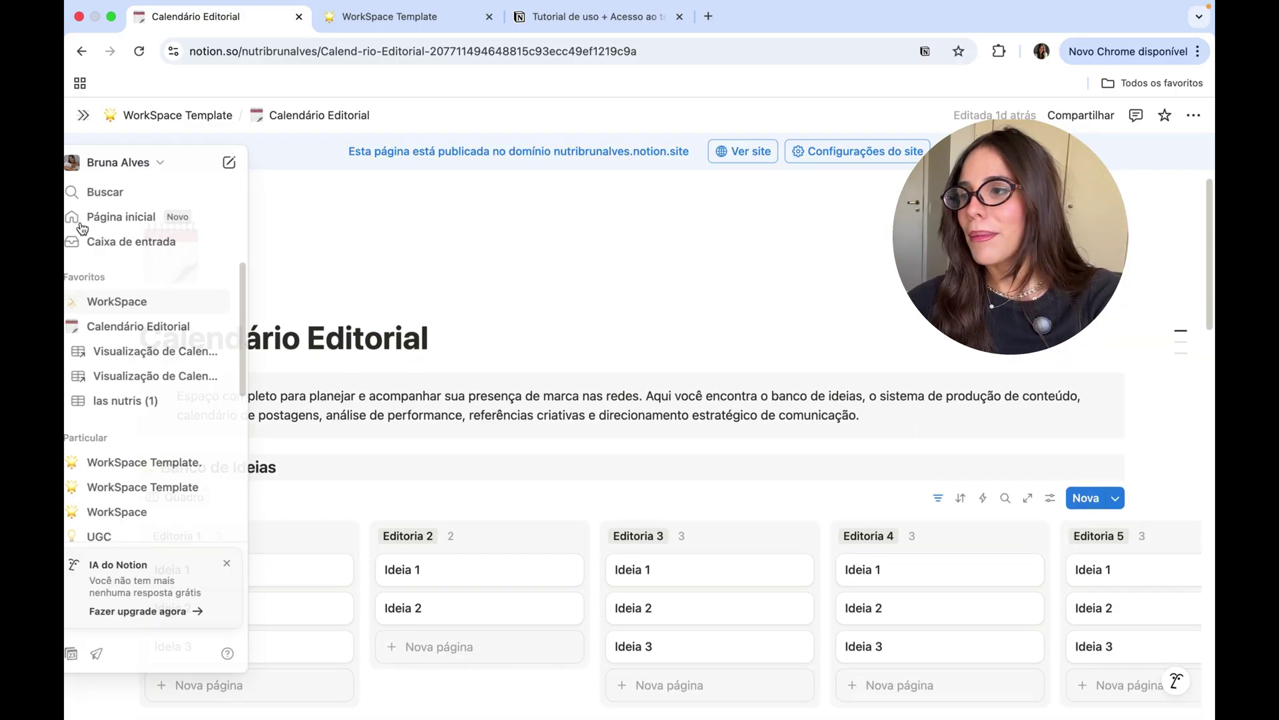
pyautogui.click(209, 119)
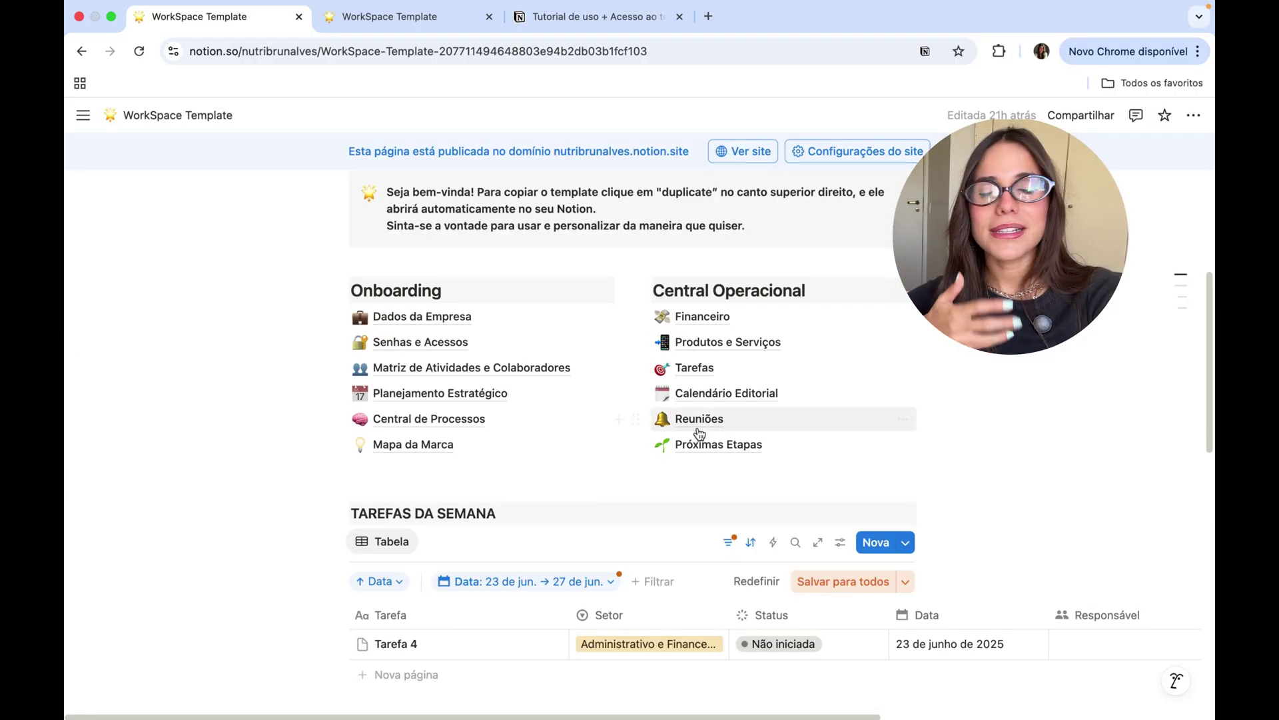
pyautogui.click(699, 420)
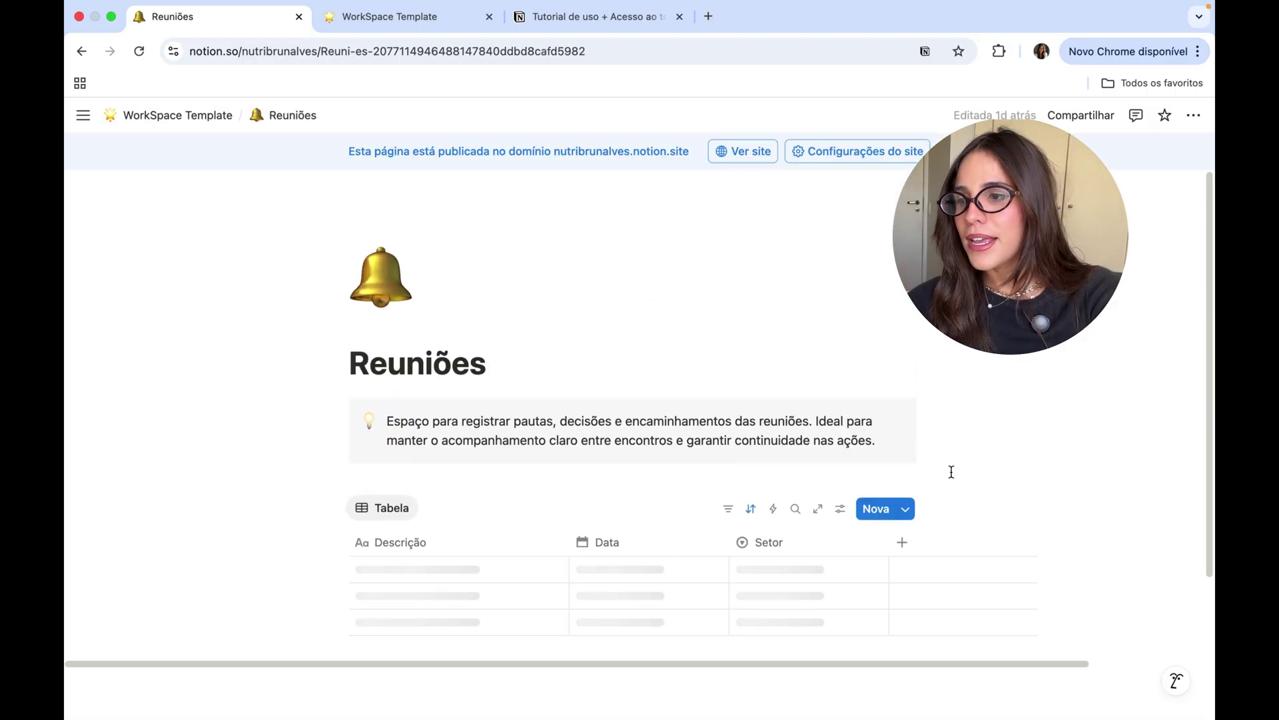
pyautogui.moveTo(437, 418); pyautogui.dragTo(833, 433)
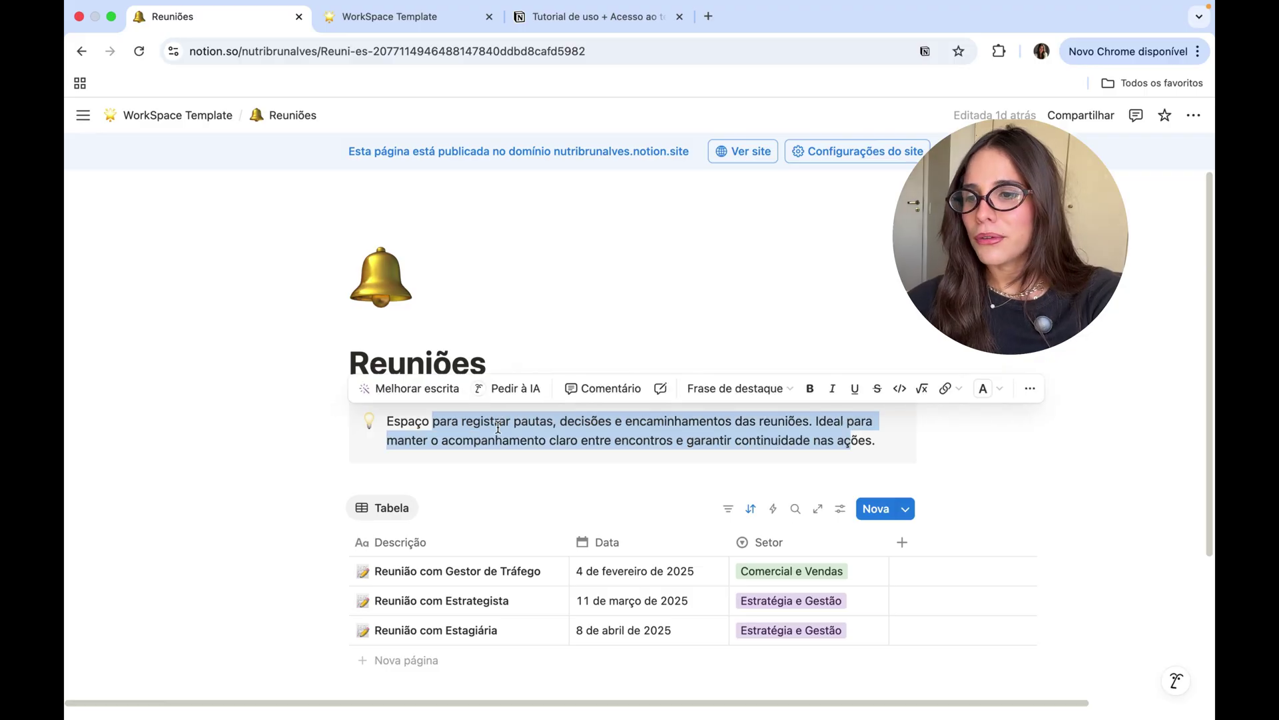
# Step: Open the Reunião com Gestor de Tráfego entry and highlight its Pauta line and the placeholder text under RESUMO
pyautogui.click(451, 430)
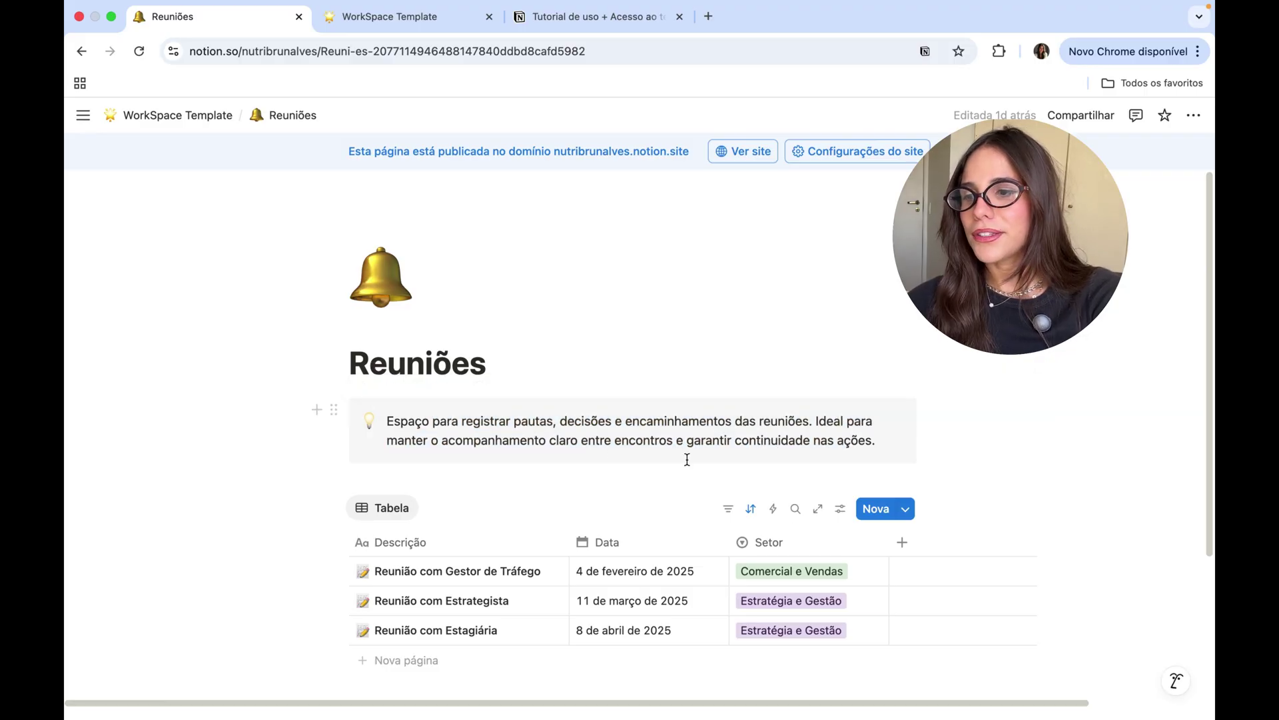
pyautogui.scroll(-5, 683, 461)
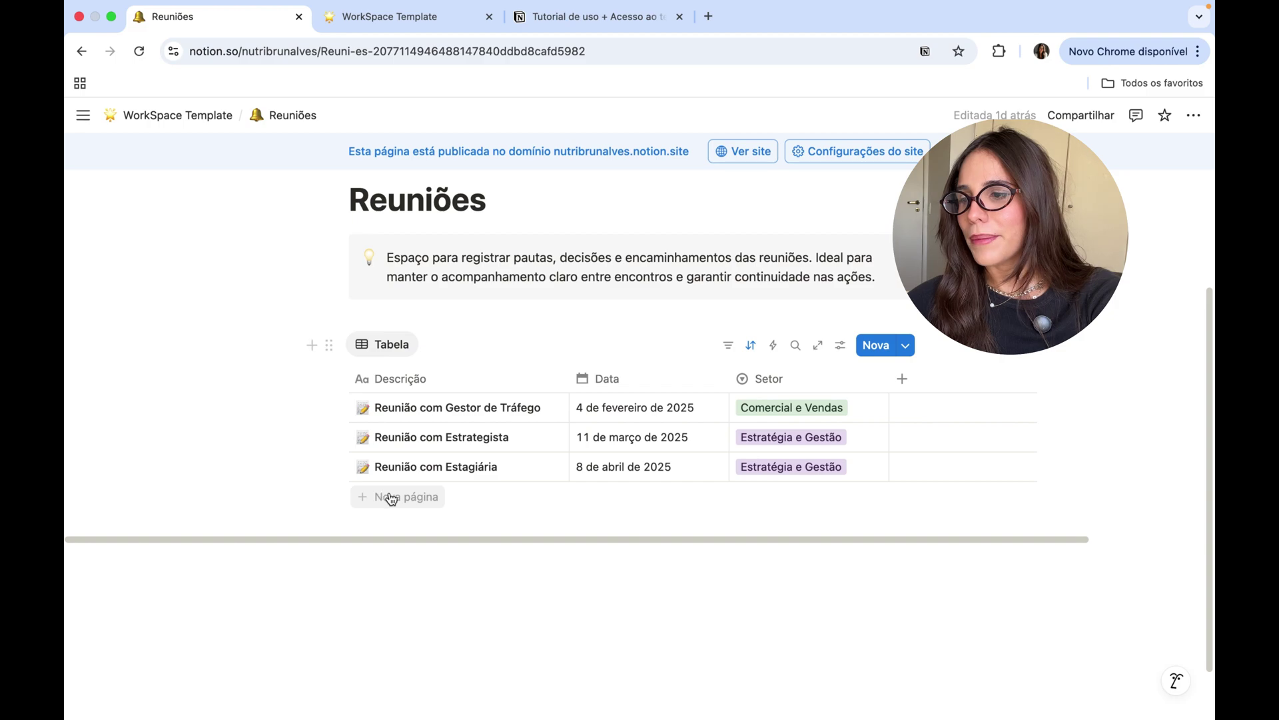
pyautogui.click(545, 408)
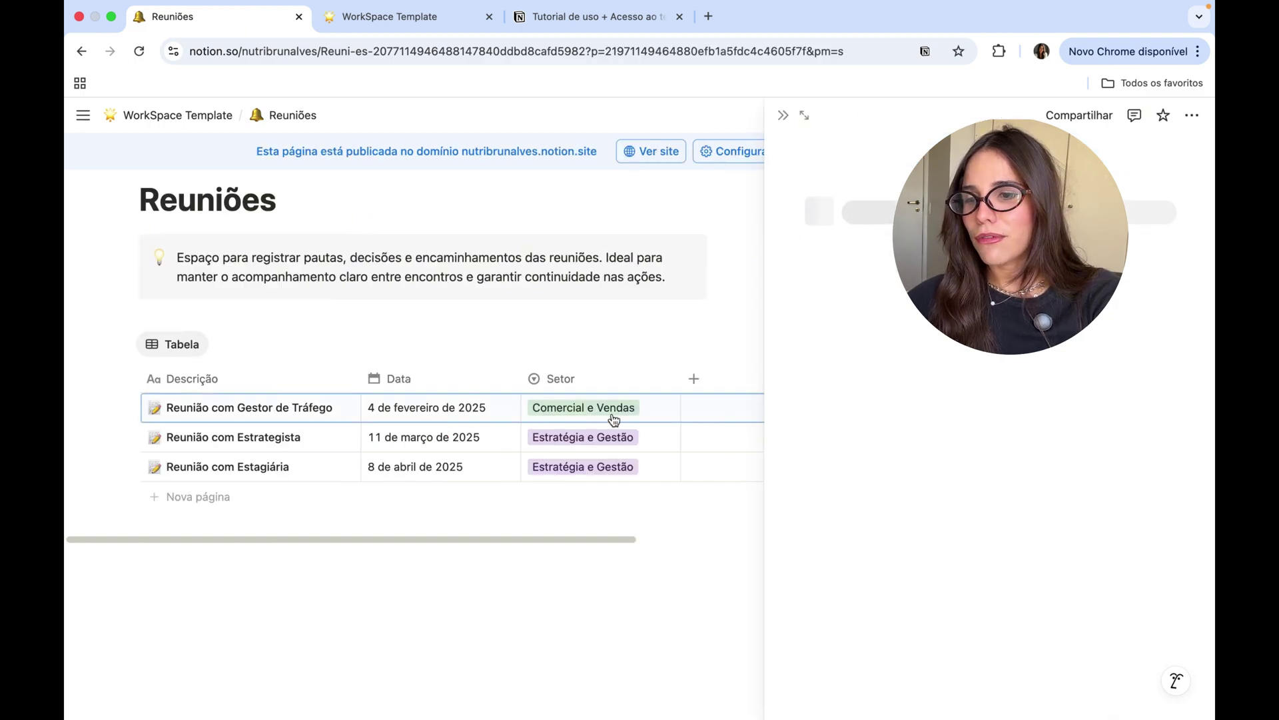
pyautogui.scroll(-2, 971, 523)
pyautogui.moveTo(895, 393); pyautogui.dragTo(1068, 394)
pyautogui.moveTo(825, 483); pyautogui.dragTo(899, 484)
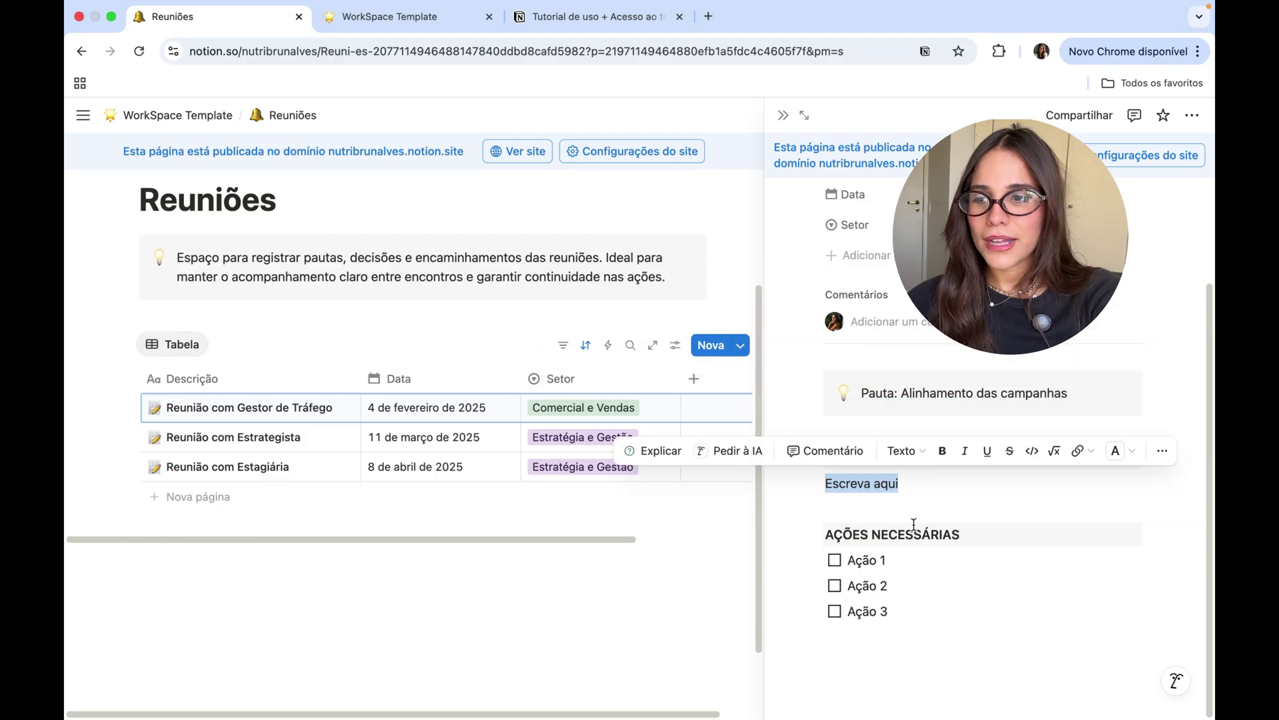
# Step: Open the Reunião com Estrategista entry, apply the Modelo de Reunião template to it and undo that
pyautogui.click(325, 438)
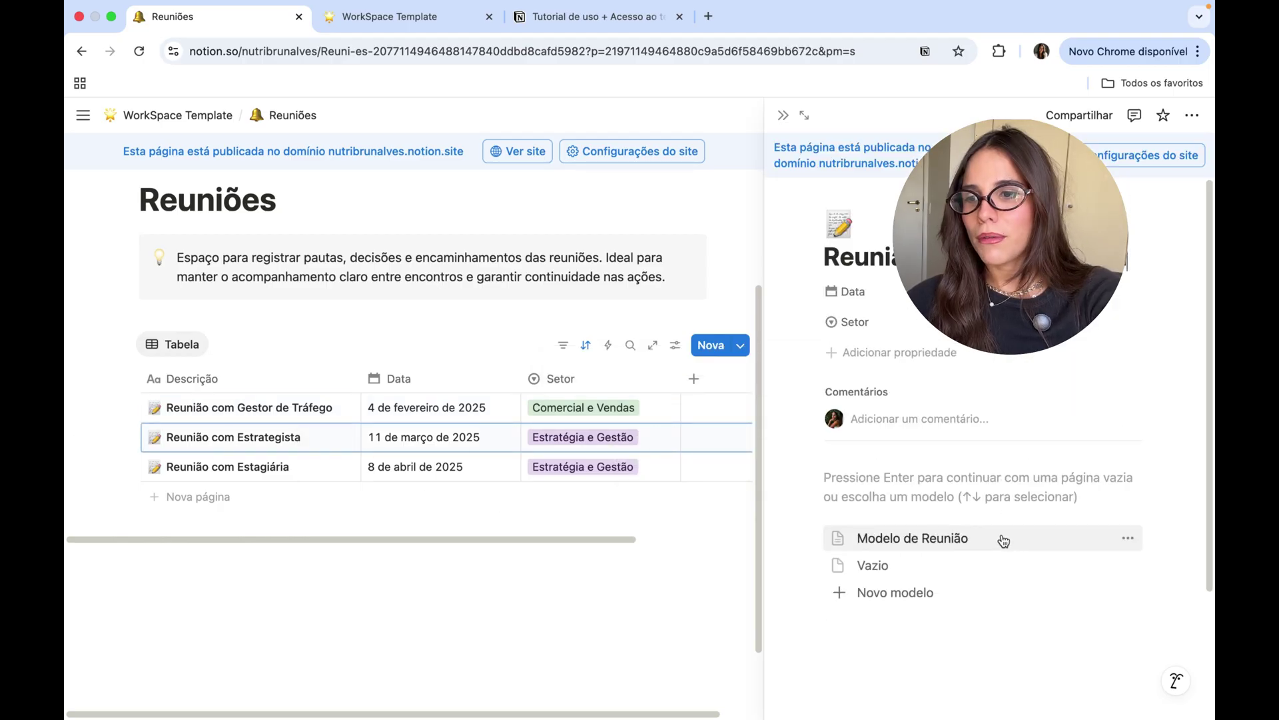
pyautogui.click(890, 545)
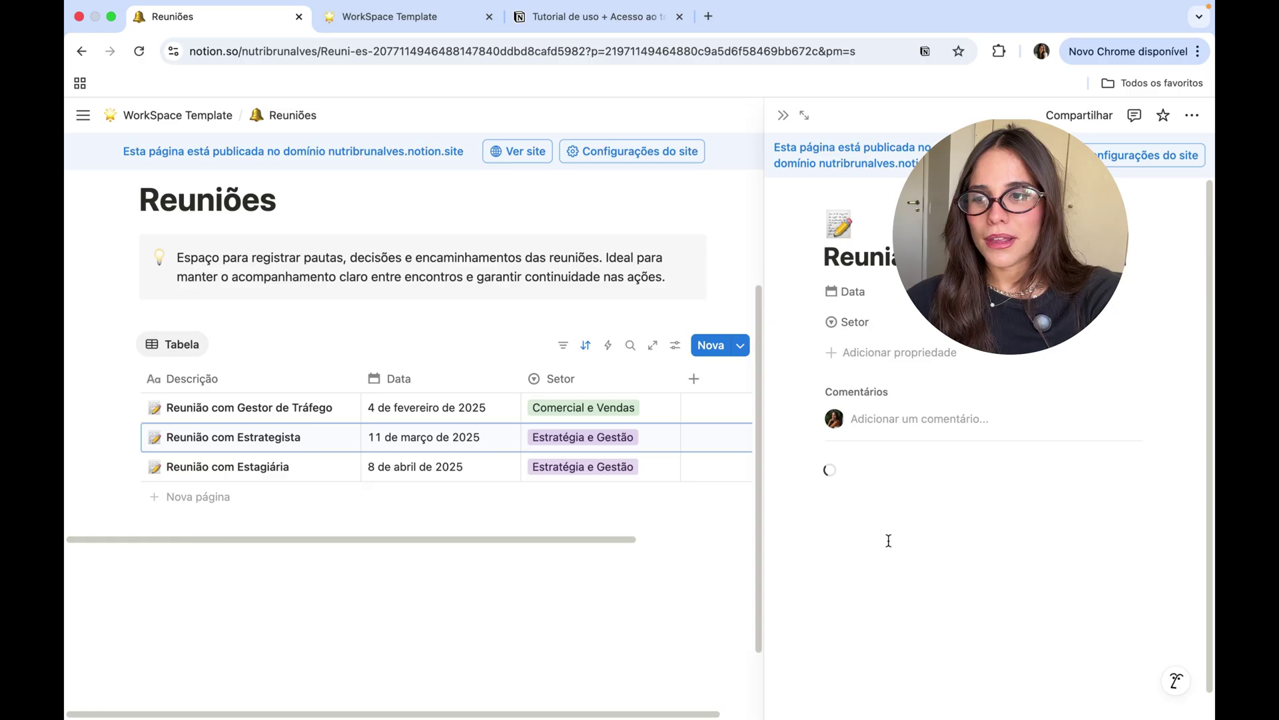
pyautogui.scroll(-3, 889, 541)
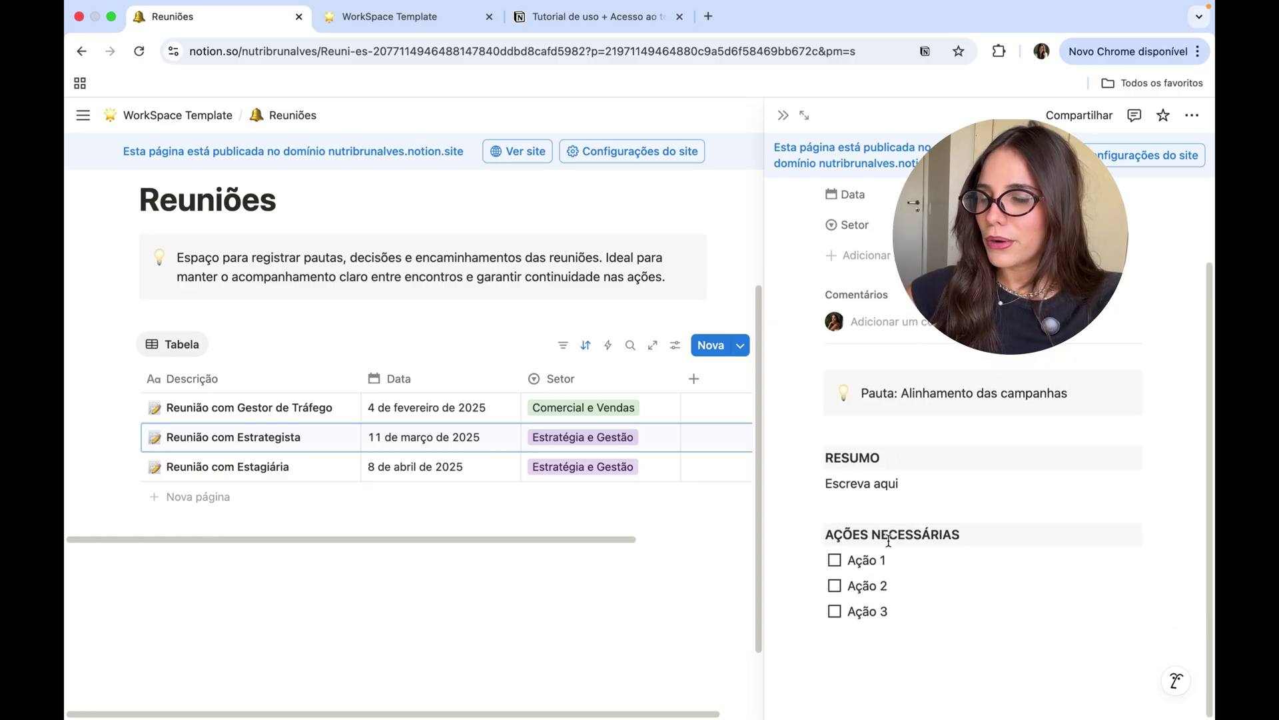
pyautogui.press('super+z')
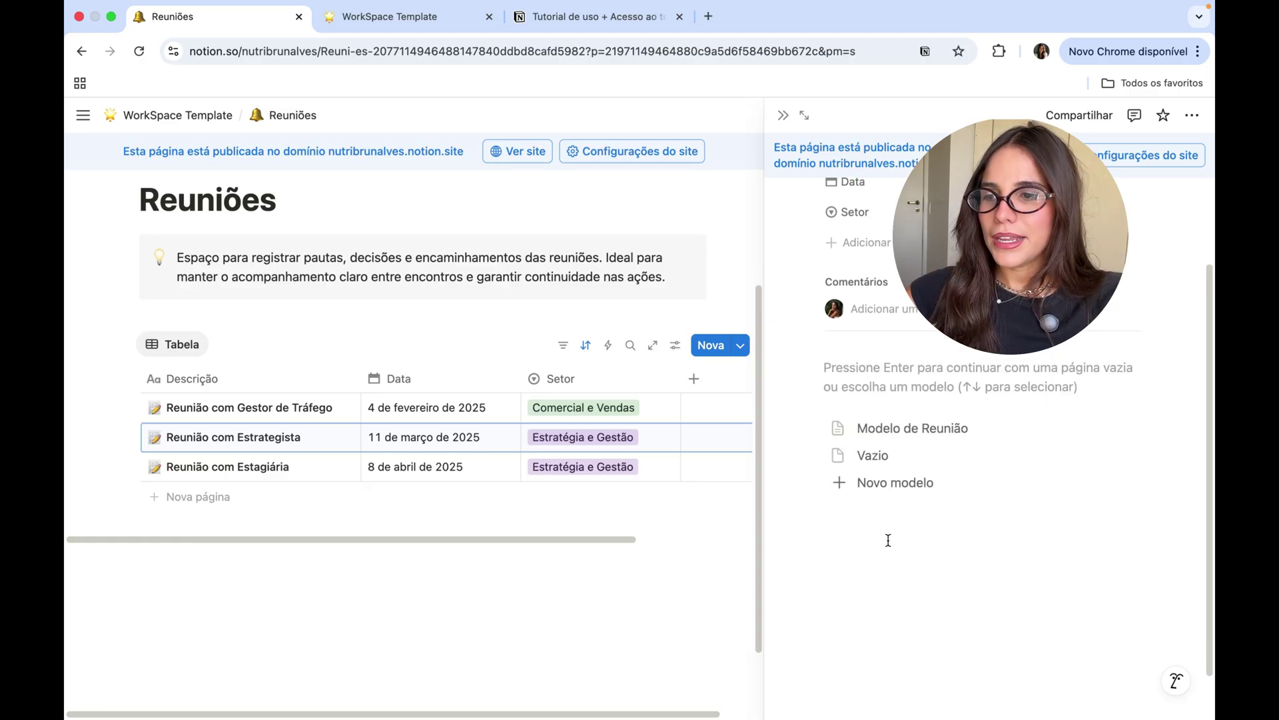
# Step: Close the meeting entry, return to WorkSpace Template and examine the TAREFAS DA SEMANA table and the TO DO LIST board
pyautogui.click(784, 114)
pyautogui.press('super+bracketleft')
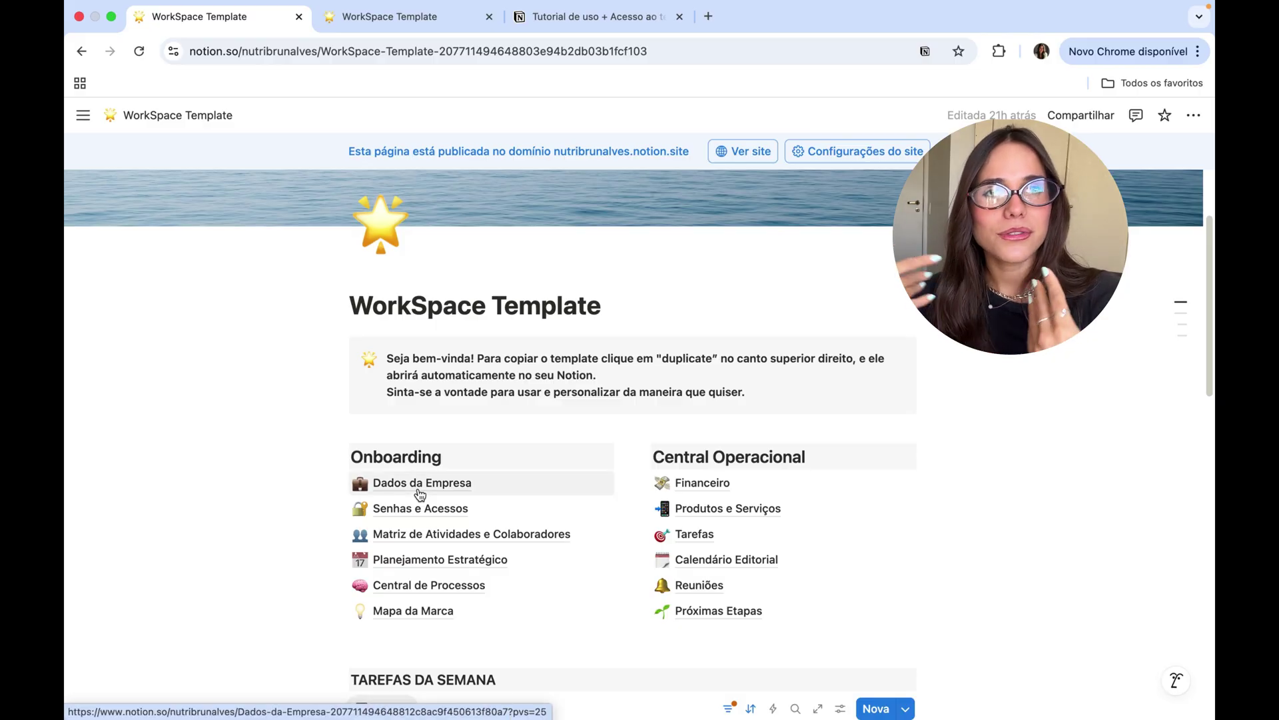
pyautogui.scroll(-1, 957, 457)
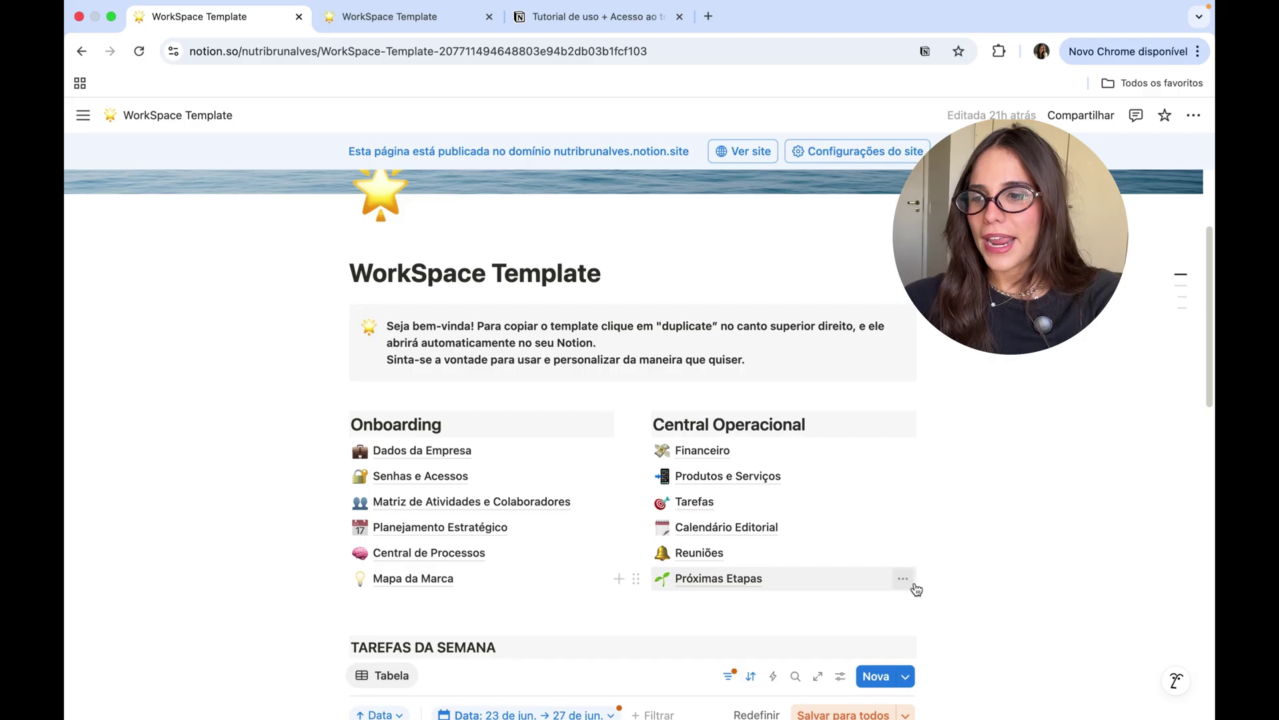
pyautogui.scroll(-2, 810, 499)
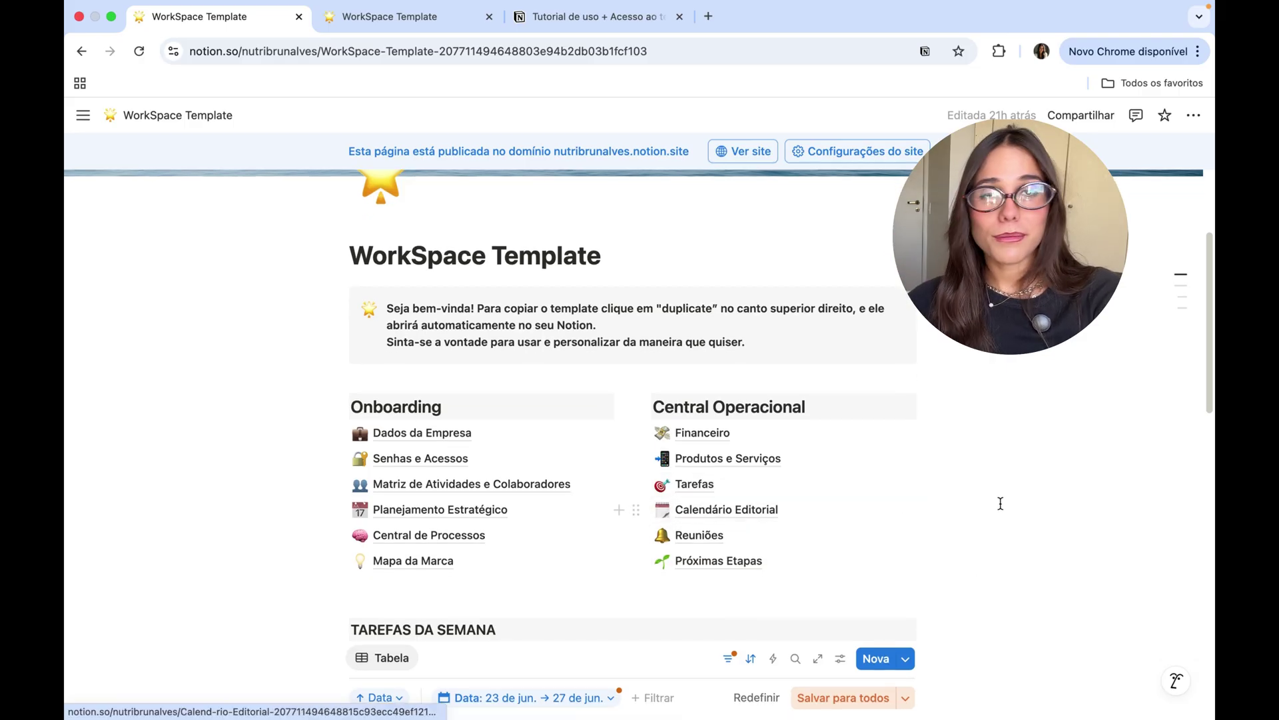
pyautogui.scroll(-8, 809, 499)
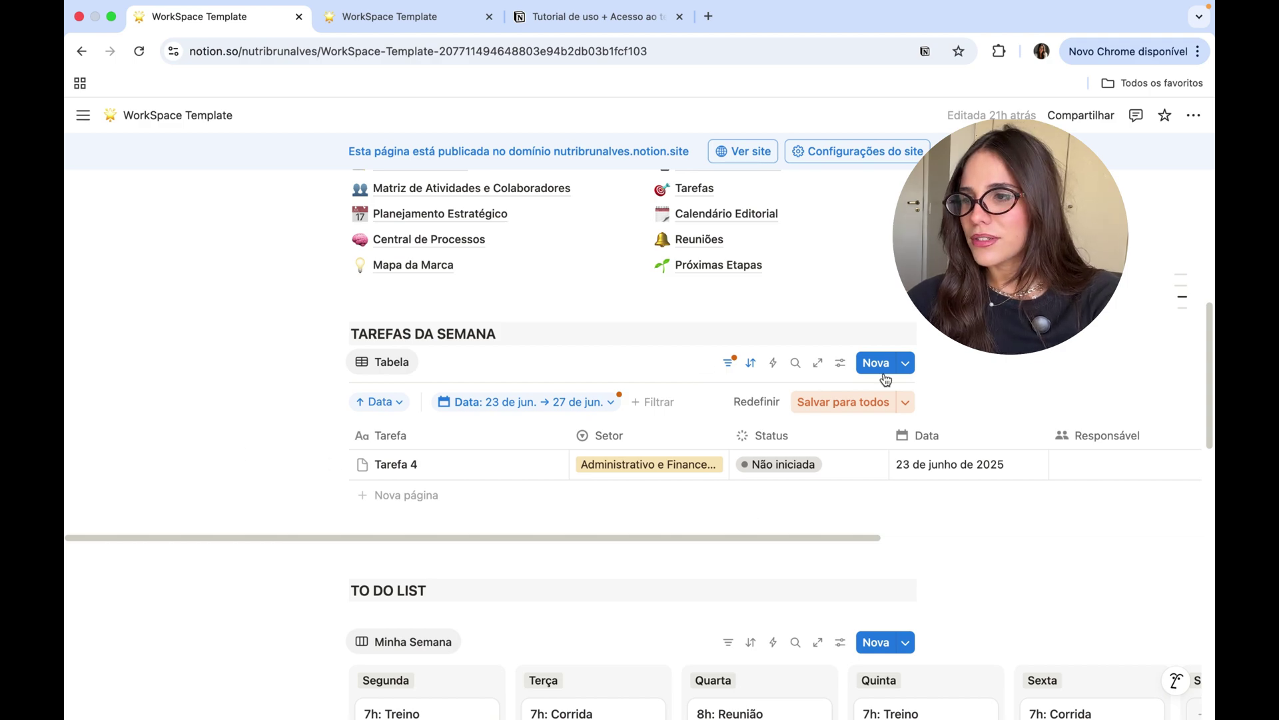
pyautogui.scroll(-8, 813, 463)
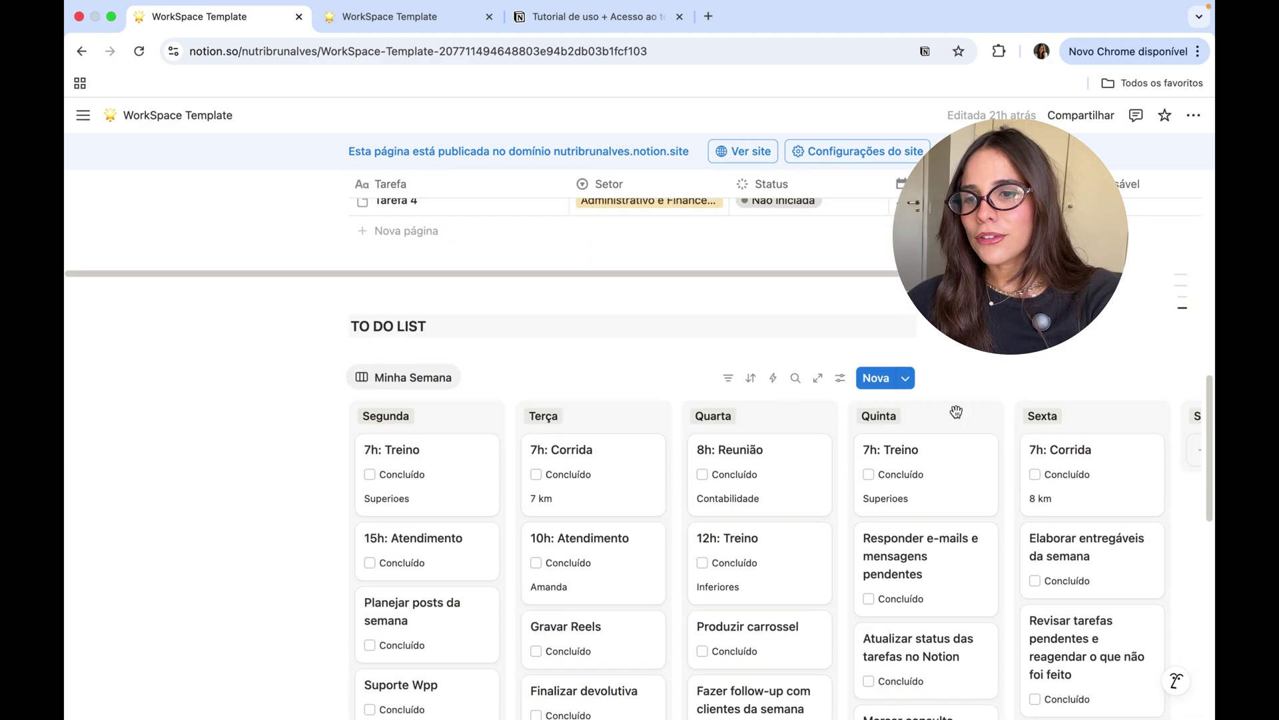
pyautogui.moveTo(958, 417)
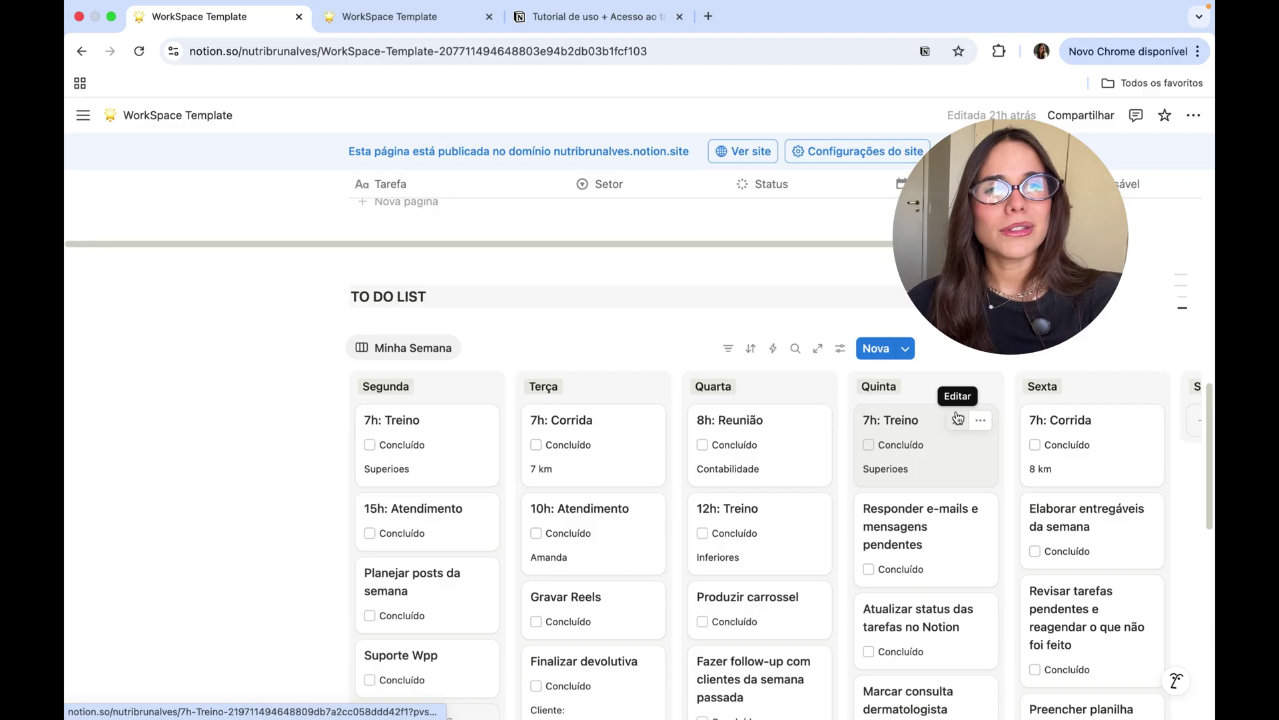
pyautogui.scroll(-1, 886, 420)
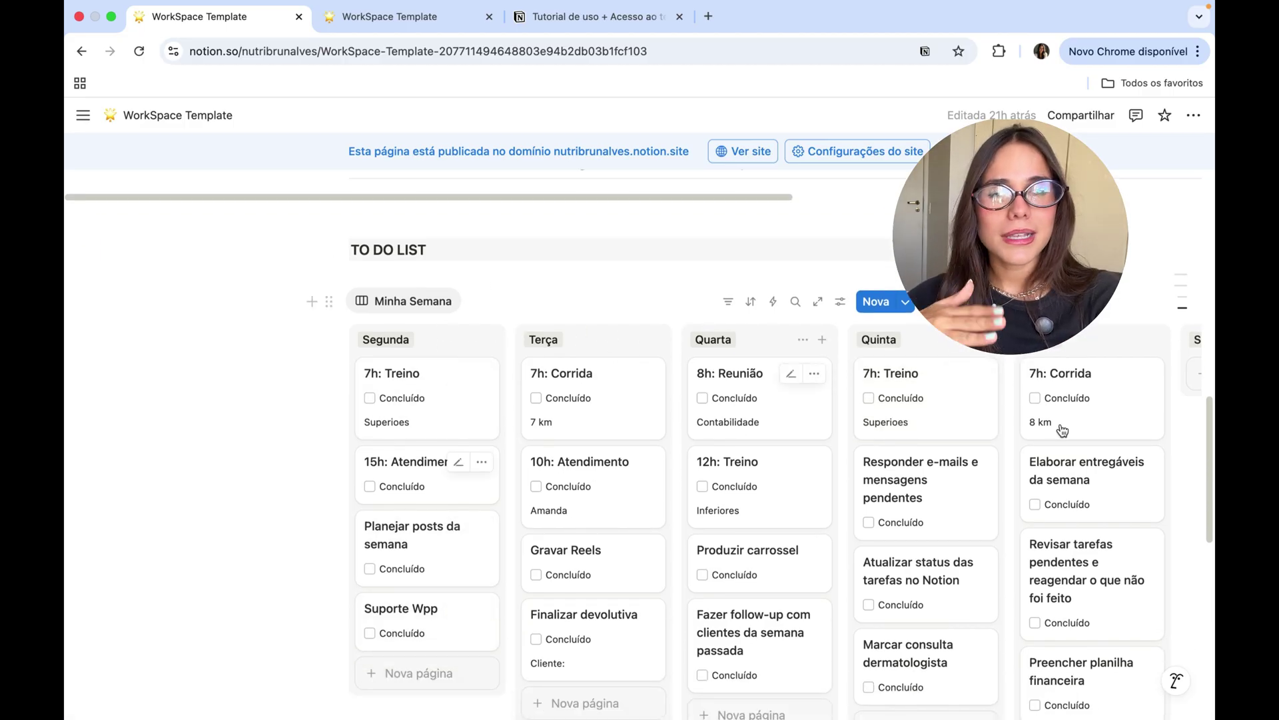
pyautogui.scroll(-2, 698, 400)
pyautogui.scroll(1, 694, 400)
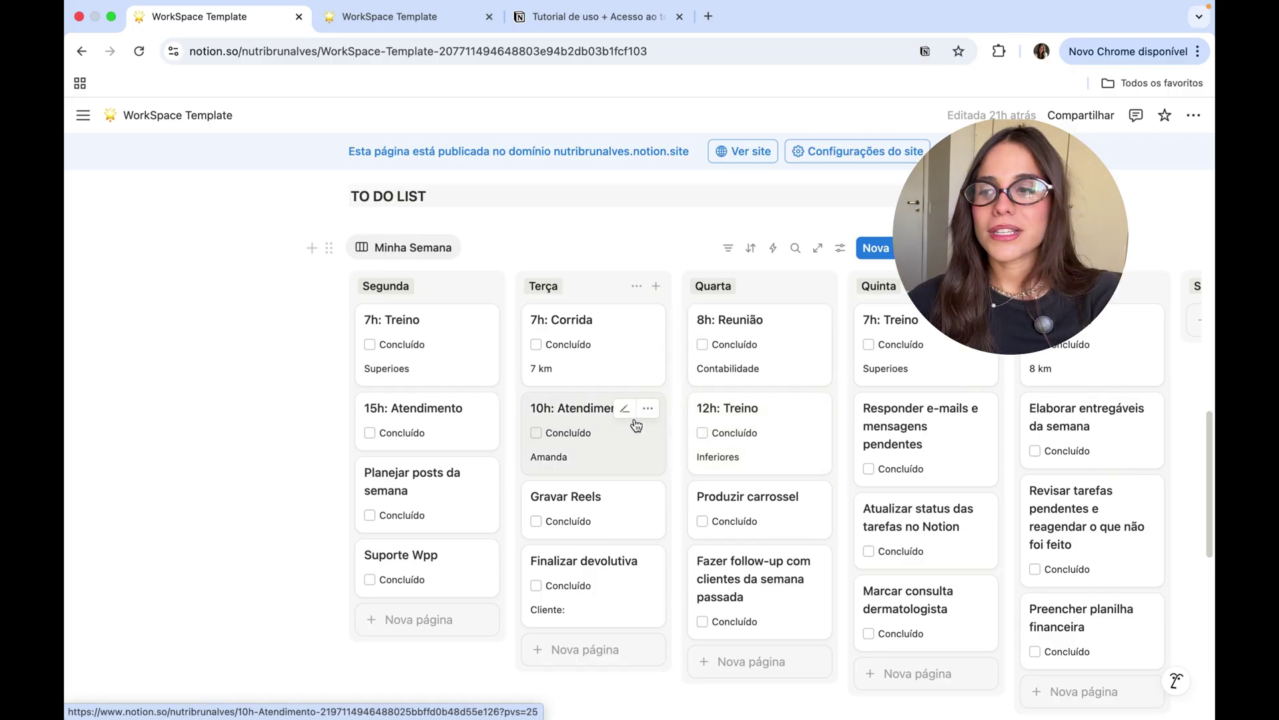
pyautogui.scroll(-1, 336, 461)
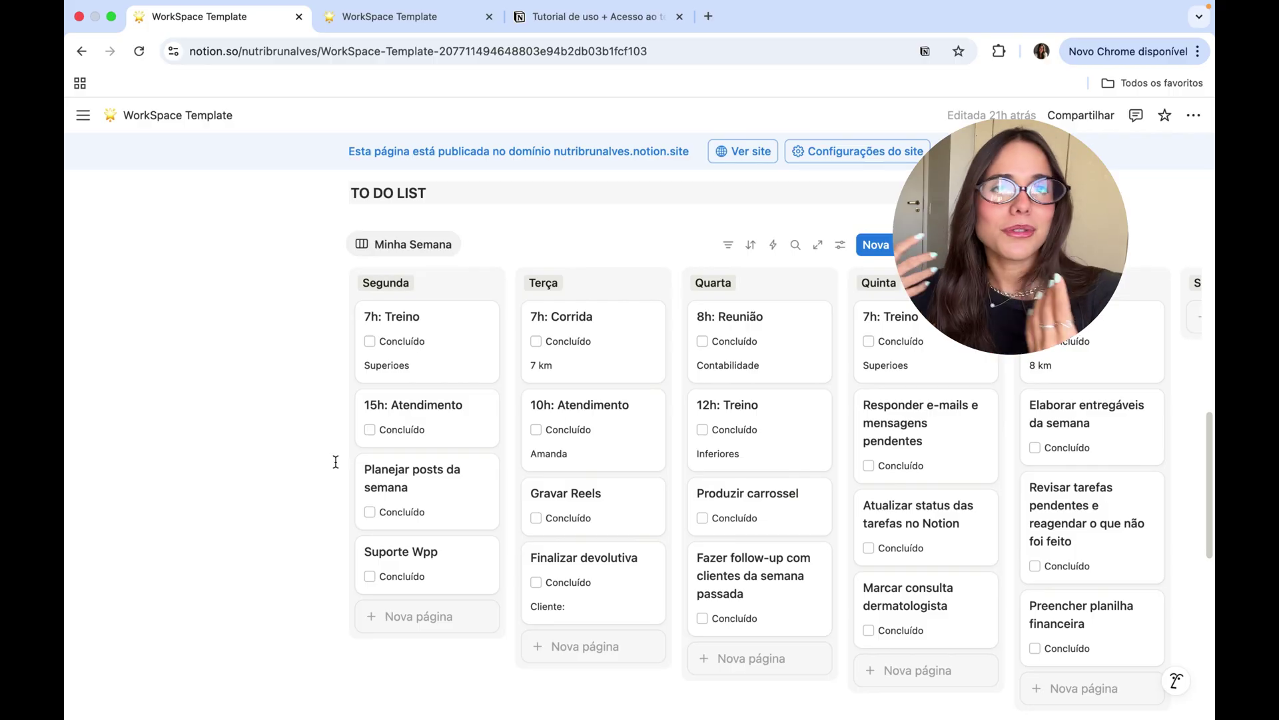
# Step: Mark the Segunda cards 7h: Treino, 15h: Atendimento and Planejar posts da semana as Concluído, and unmark all three again
pyautogui.click(370, 341)
pyautogui.click(369, 429)
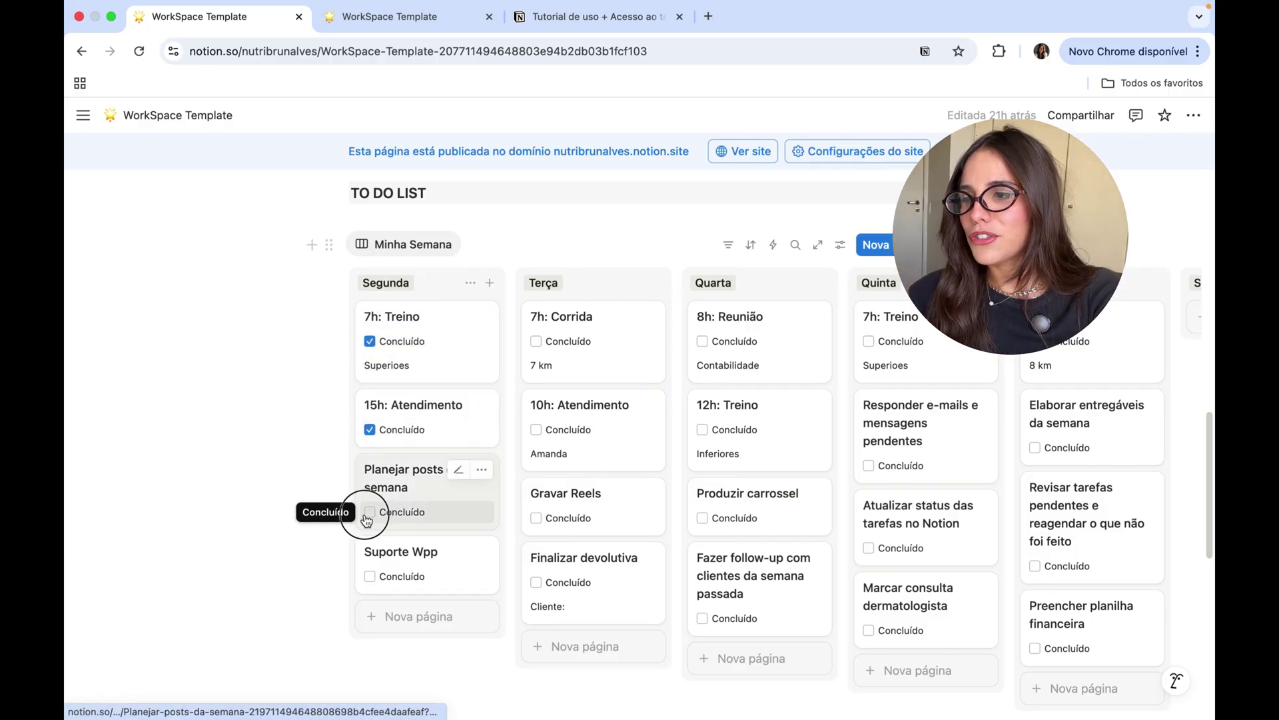
pyautogui.click(369, 512)
pyautogui.click(369, 429)
pyautogui.click(369, 341)
pyautogui.click(369, 511)
# Step: Add a card titled "Dewscreve sua tarefa" to the Segunda column of the Minha Semana board
pyautogui.scroll(5, 333, 460)
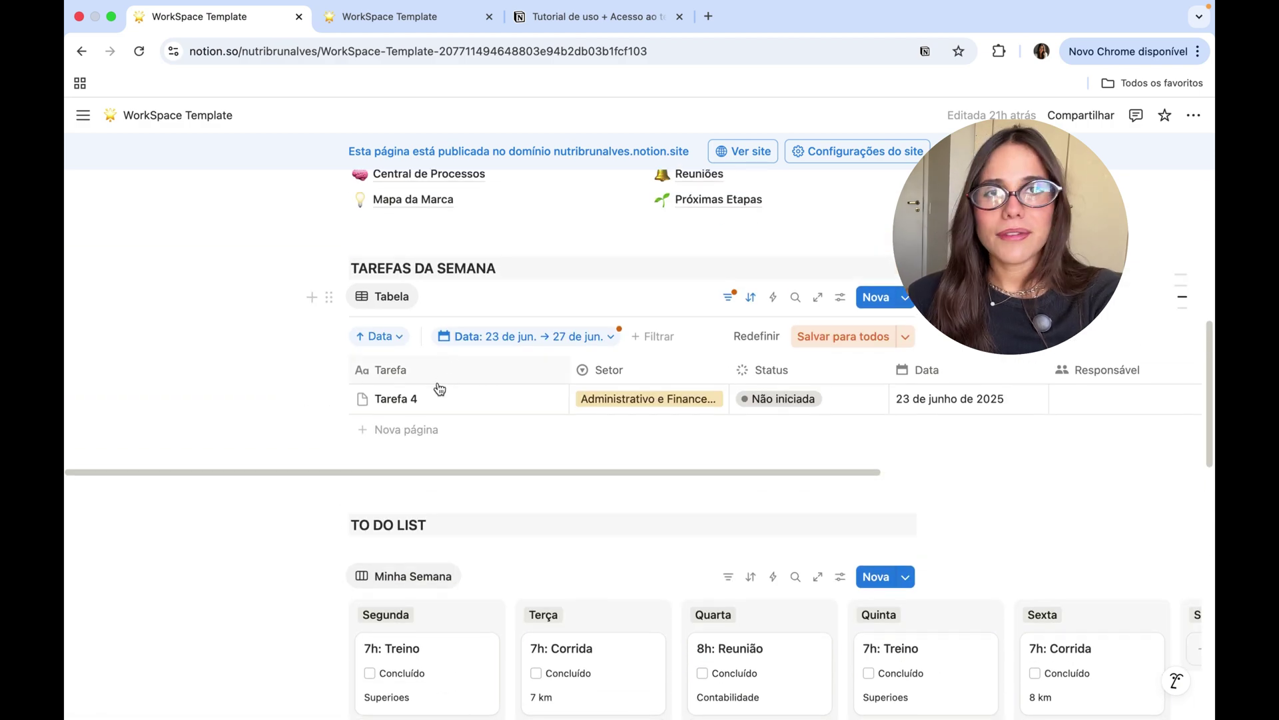
pyautogui.scroll(-1, 413, 440)
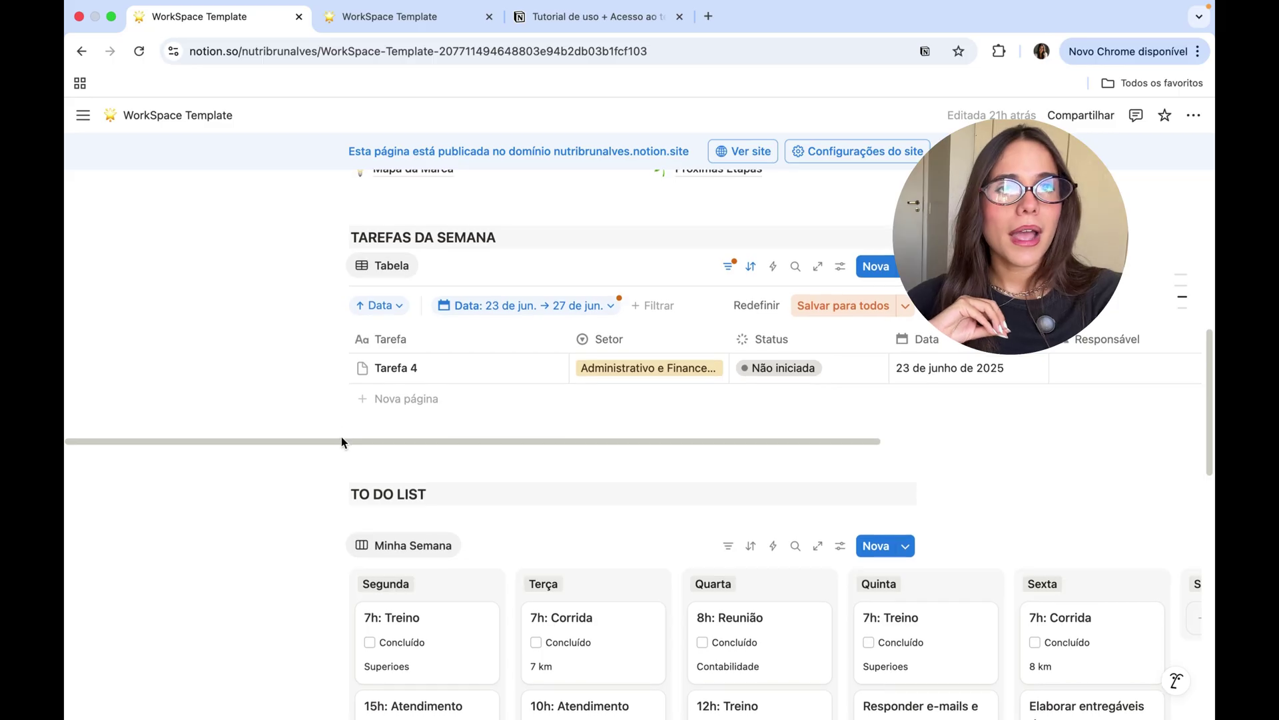
pyautogui.scroll(-2, 341, 437)
pyautogui.scroll(-5, 343, 437)
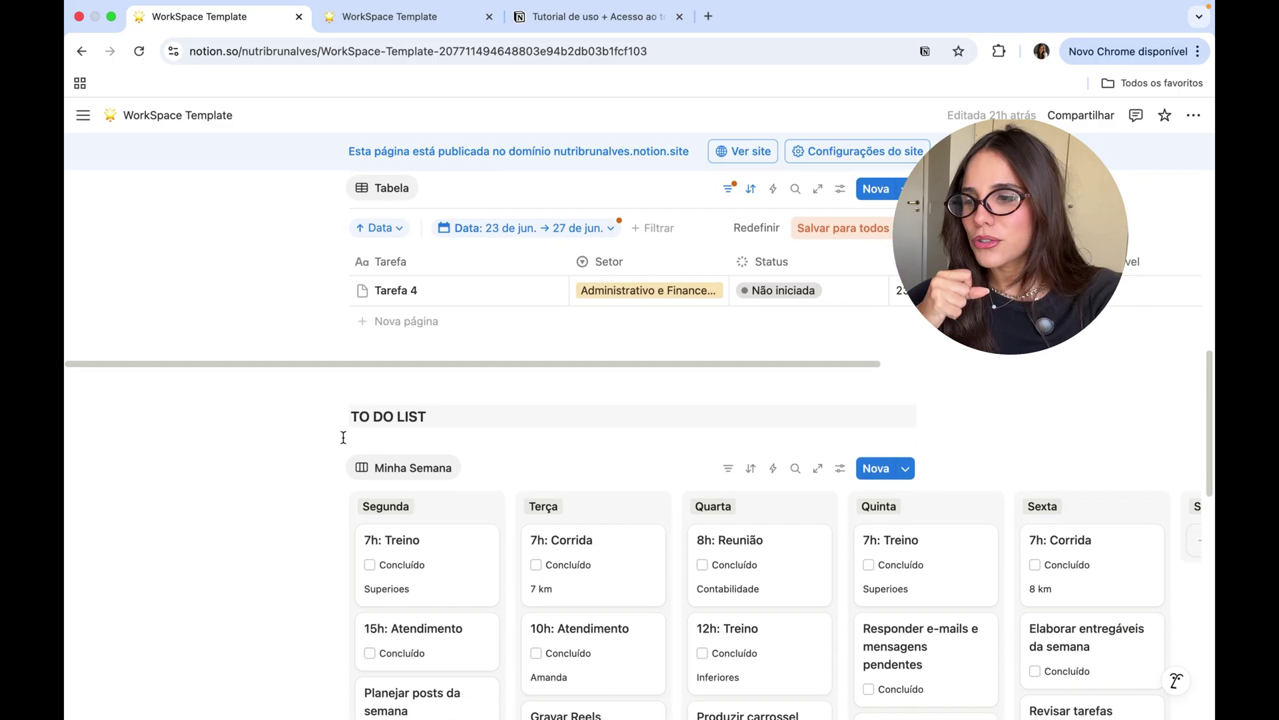
pyautogui.scroll(2, 328, 324)
pyautogui.scroll(-6, 571, 457)
pyautogui.scroll(1, 654, 462)
pyautogui.click(439, 592)
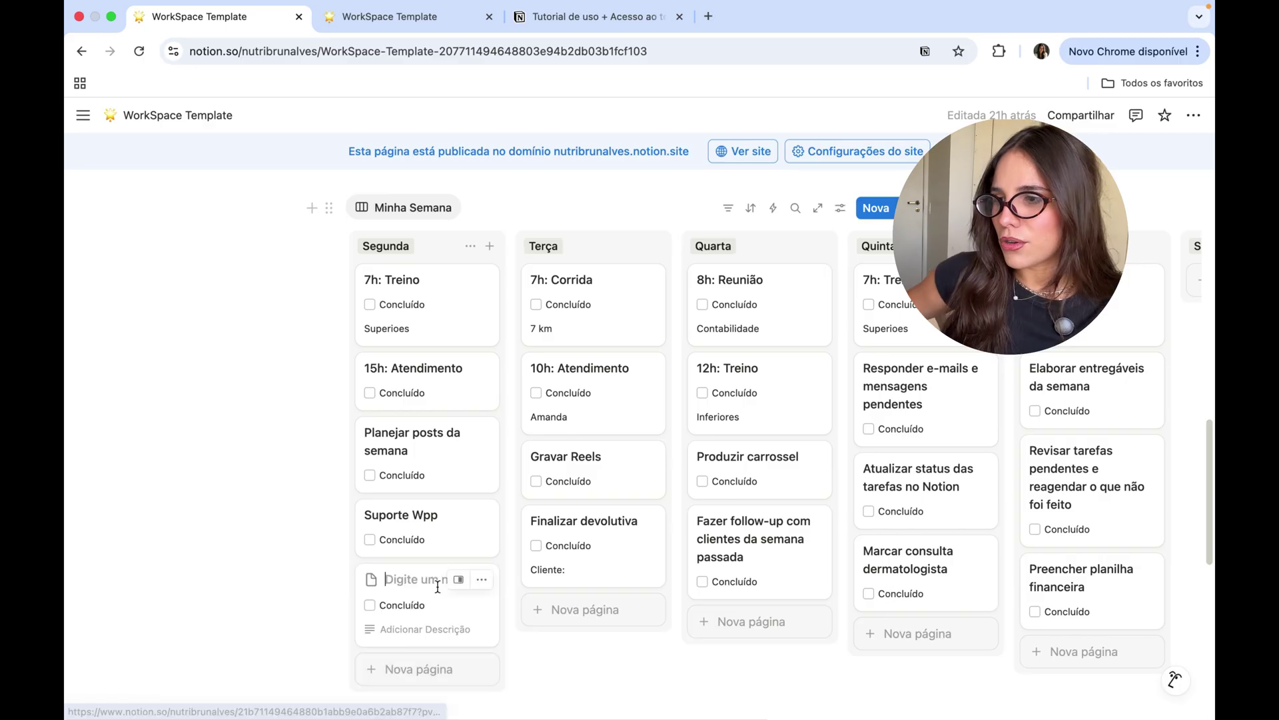
pyautogui.write('Dewscreve sua tarefa')
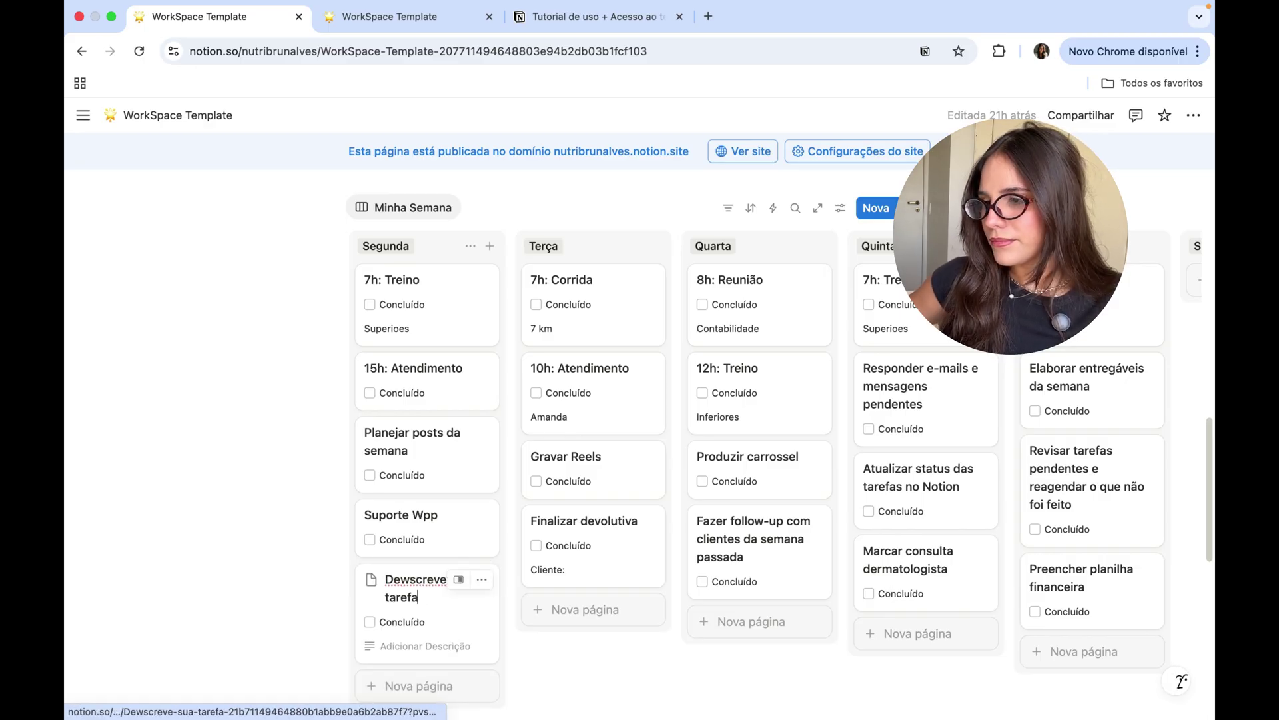
pyautogui.press('Return')
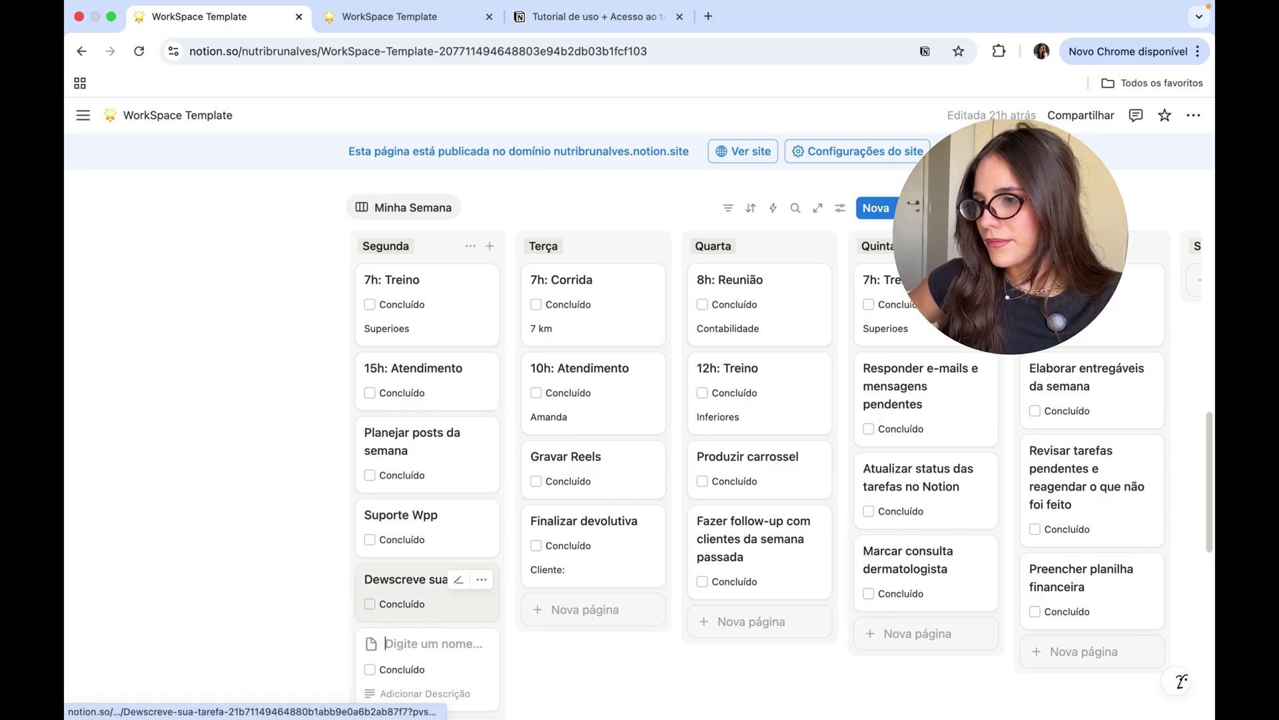
# Step: Open the "Dewscreve sua tarefa" card, write sample body text starting with "Produzir conteúdo" and delete that text
pyautogui.click(402, 588)
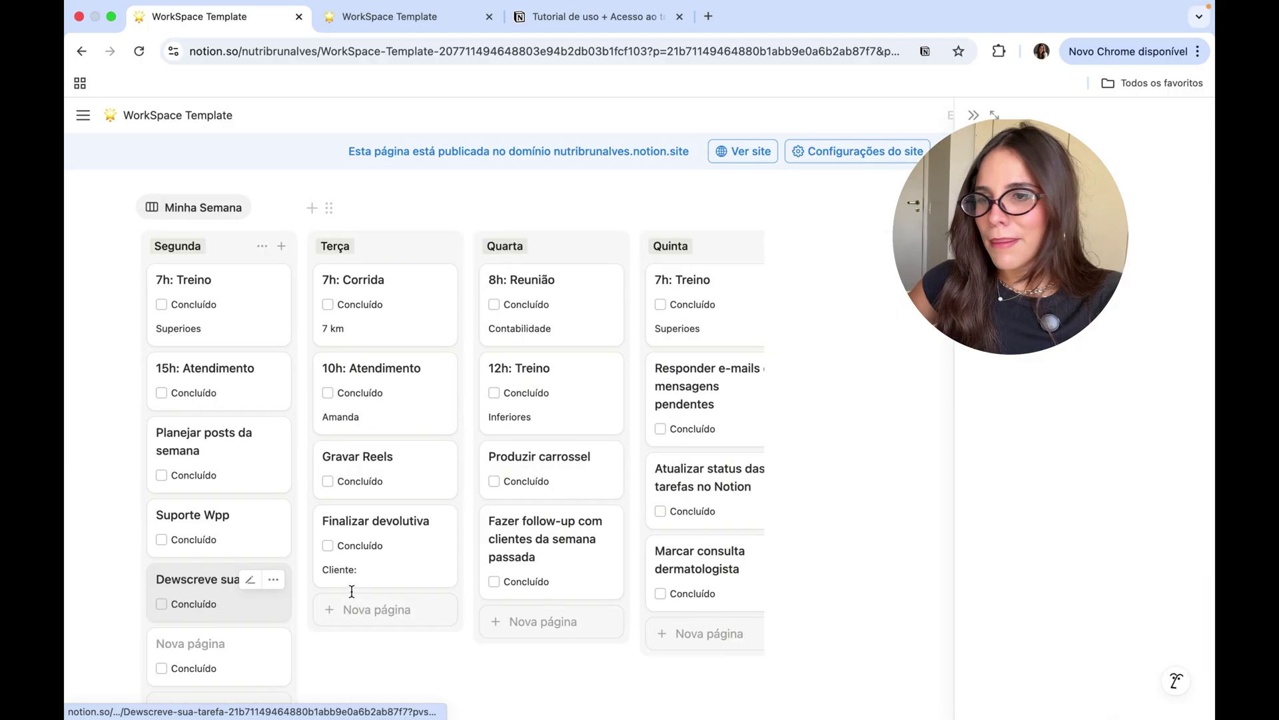
pyautogui.click(984, 499)
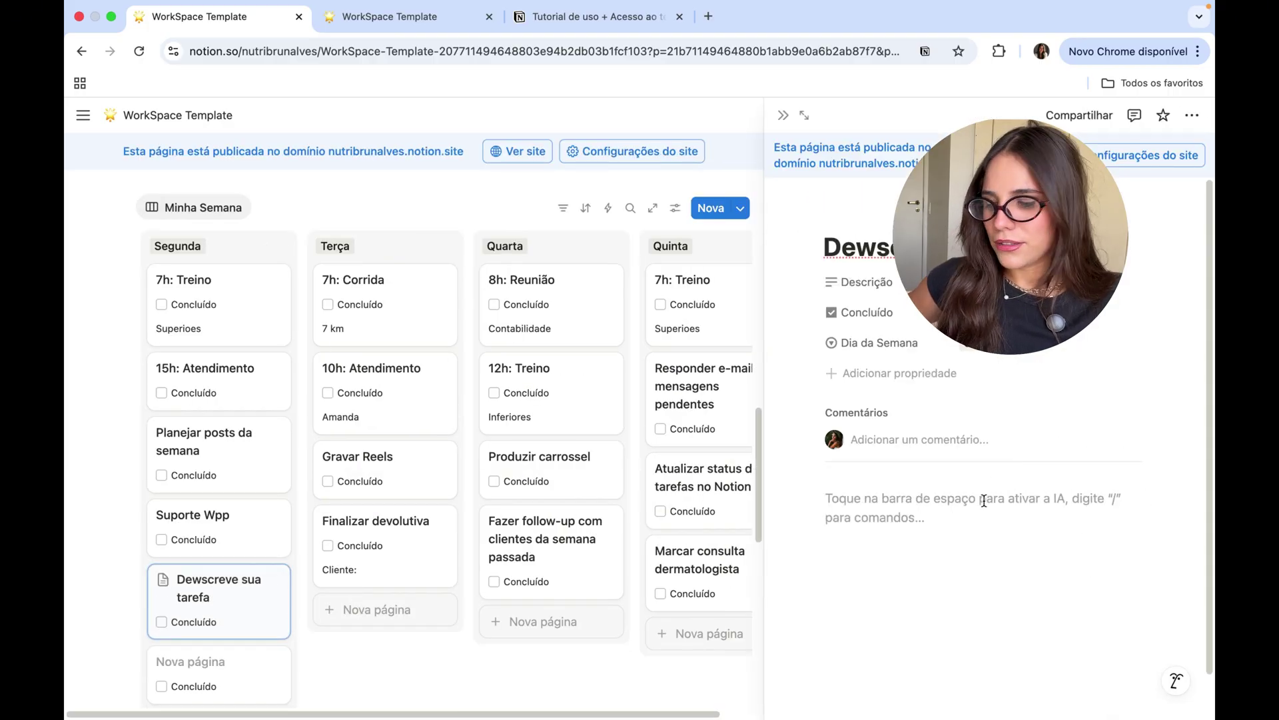
pyautogui.write('Produzir conte')
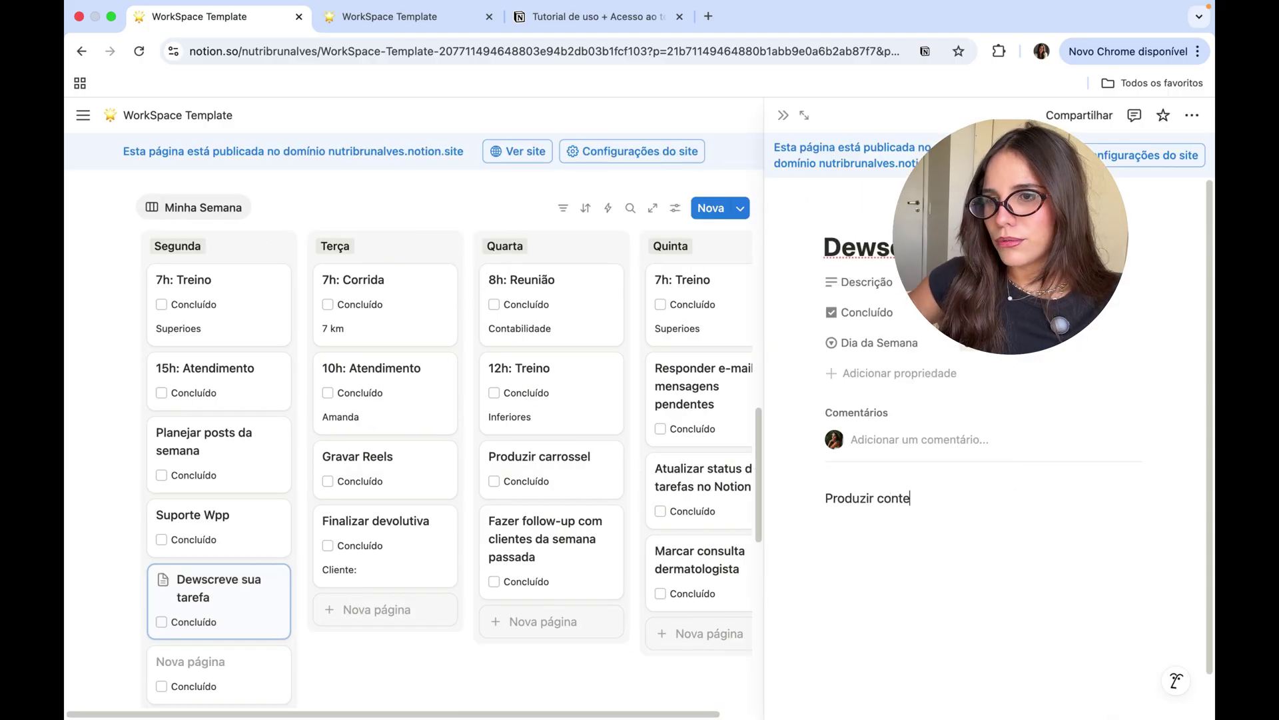
pyautogui.write('údo pwenfjnkjsvksv kev cdcd')
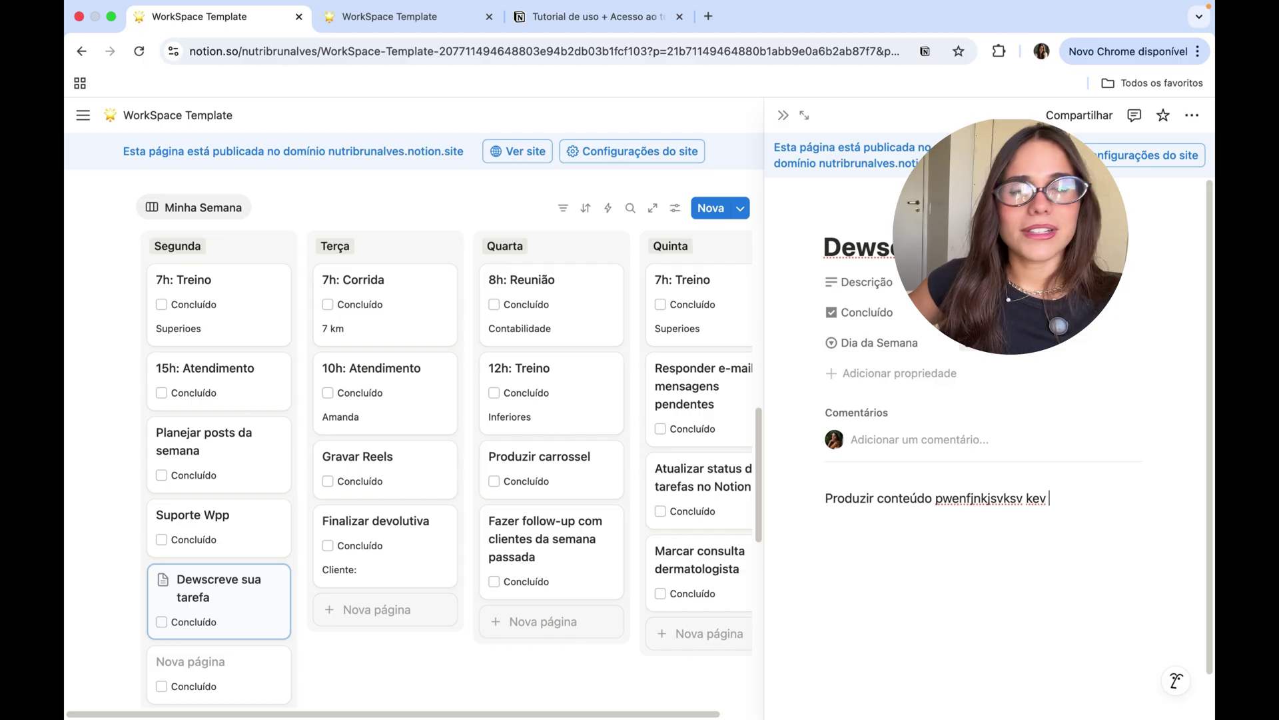
pyautogui.doubleClick(1027, 496)
pyautogui.press('super+a')
pyautogui.press('BackSpace')
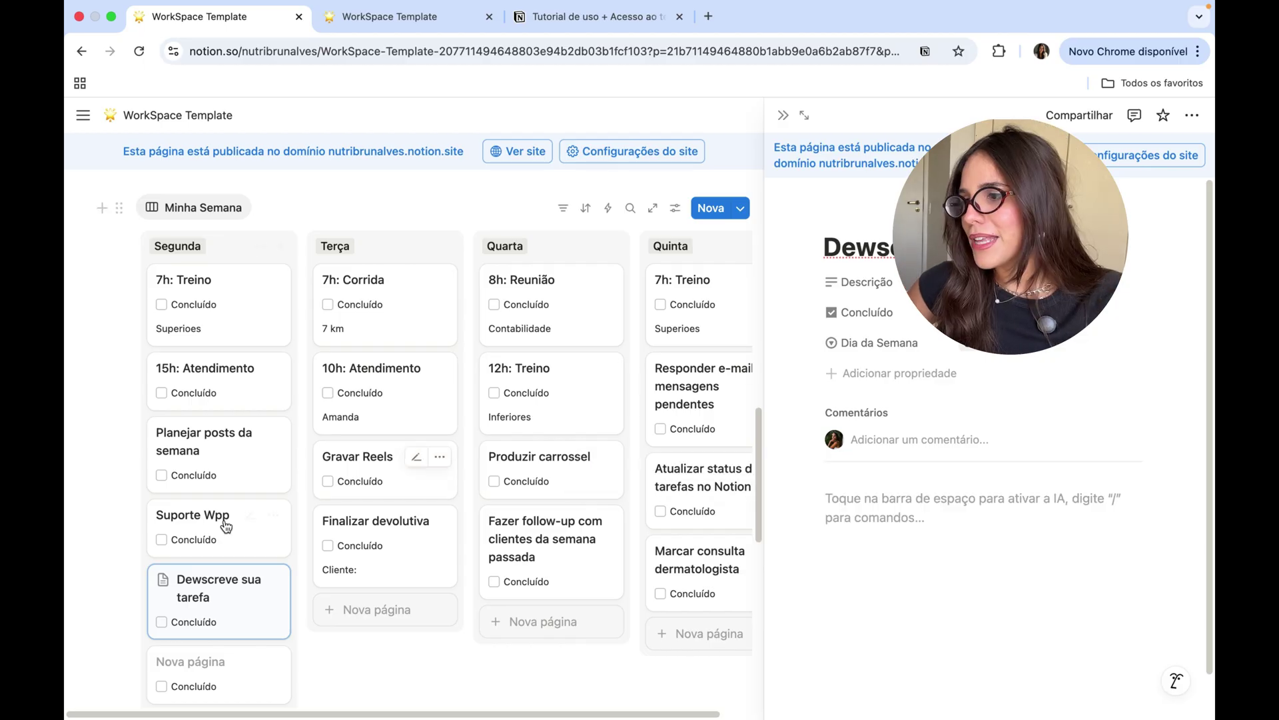
# Step: Open the Suporte Wpp card, write a bulleted line in its body, shorten it to "cl" and close the card
pyautogui.click(200, 516)
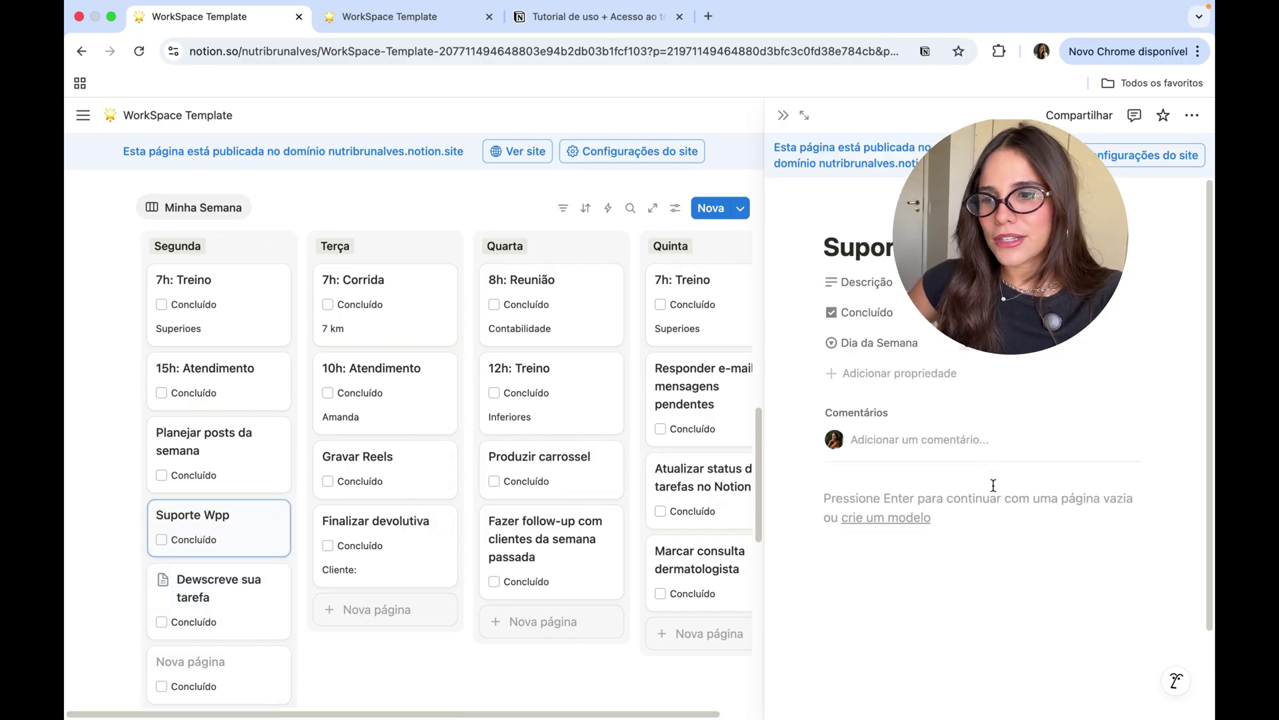
pyautogui.click(994, 497)
pyautogui.write('- clINRT E Ae')
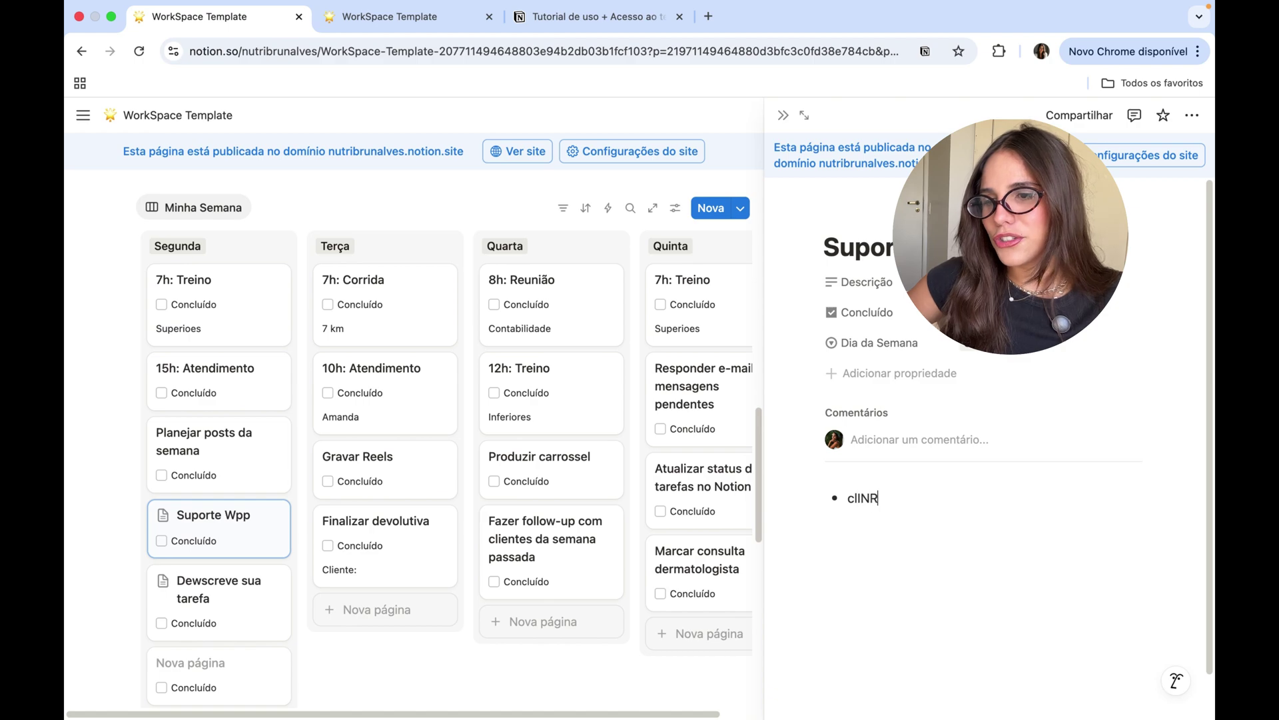
pyautogui.press('BackSpace')
pyautogui.press('BackSpace')
pyautogui.press('BackSpace')
pyautogui.press('BackSpace')
pyautogui.press('BackSpace')
pyautogui.press('BackSpace')
pyautogui.press('BackSpace')
pyautogui.press('BackSpace')
pyautogui.press('BackSpace')
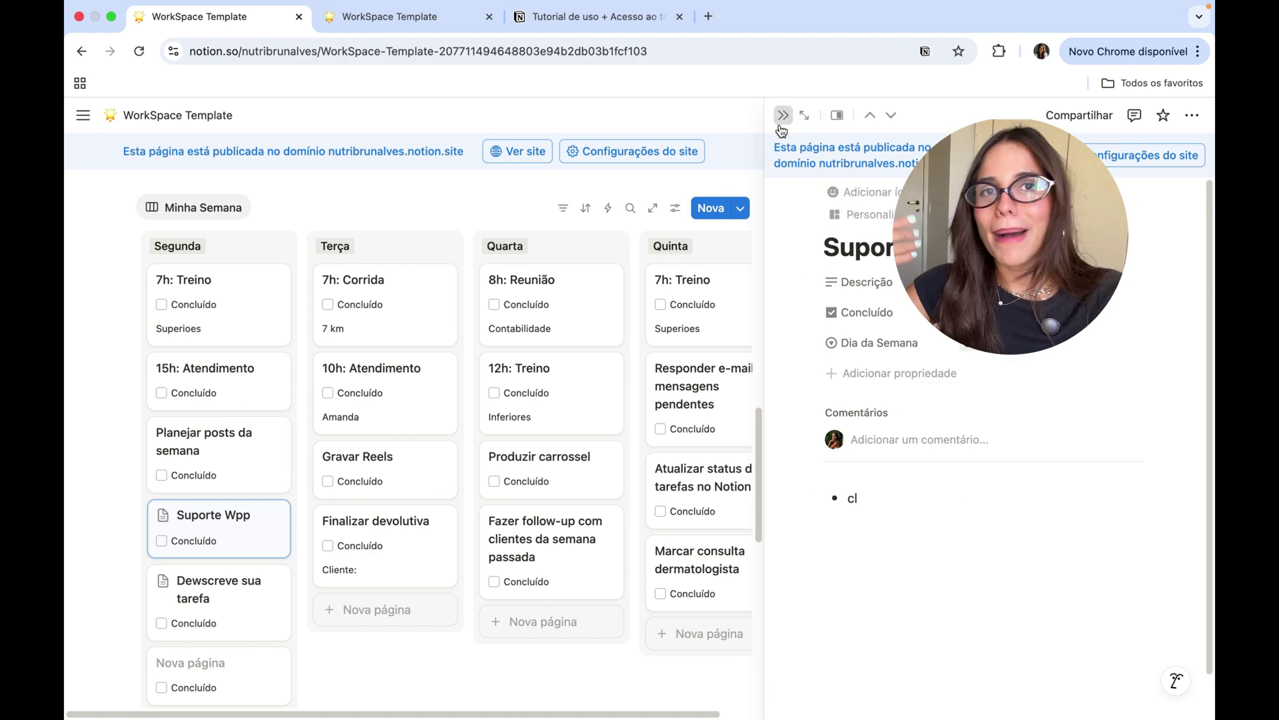
pyautogui.click(782, 130)
# Step: Mark Planejar posts da semana, Suporte Wpp and Dewscreve sua tarefa as Concluído, and select the 15h: Atendimento card
pyautogui.scroll(-1, 366, 465)
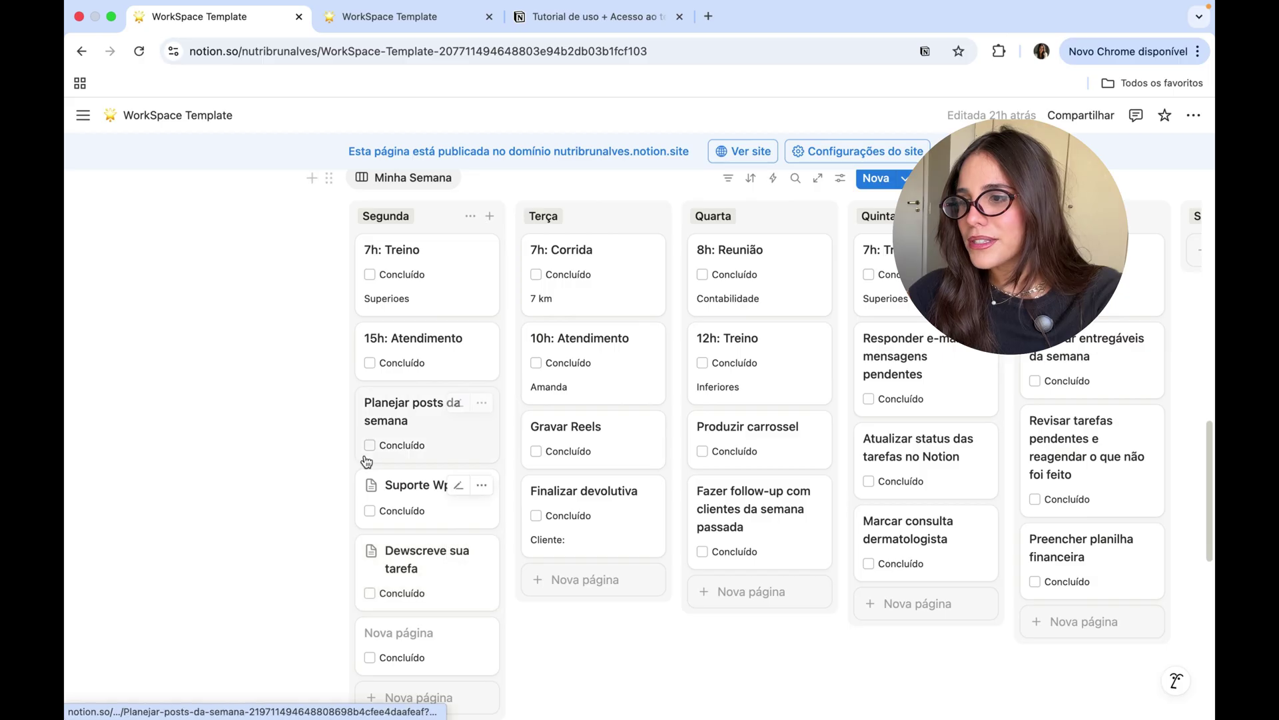
pyautogui.click(370, 445)
pyautogui.click(370, 510)
pyautogui.click(371, 593)
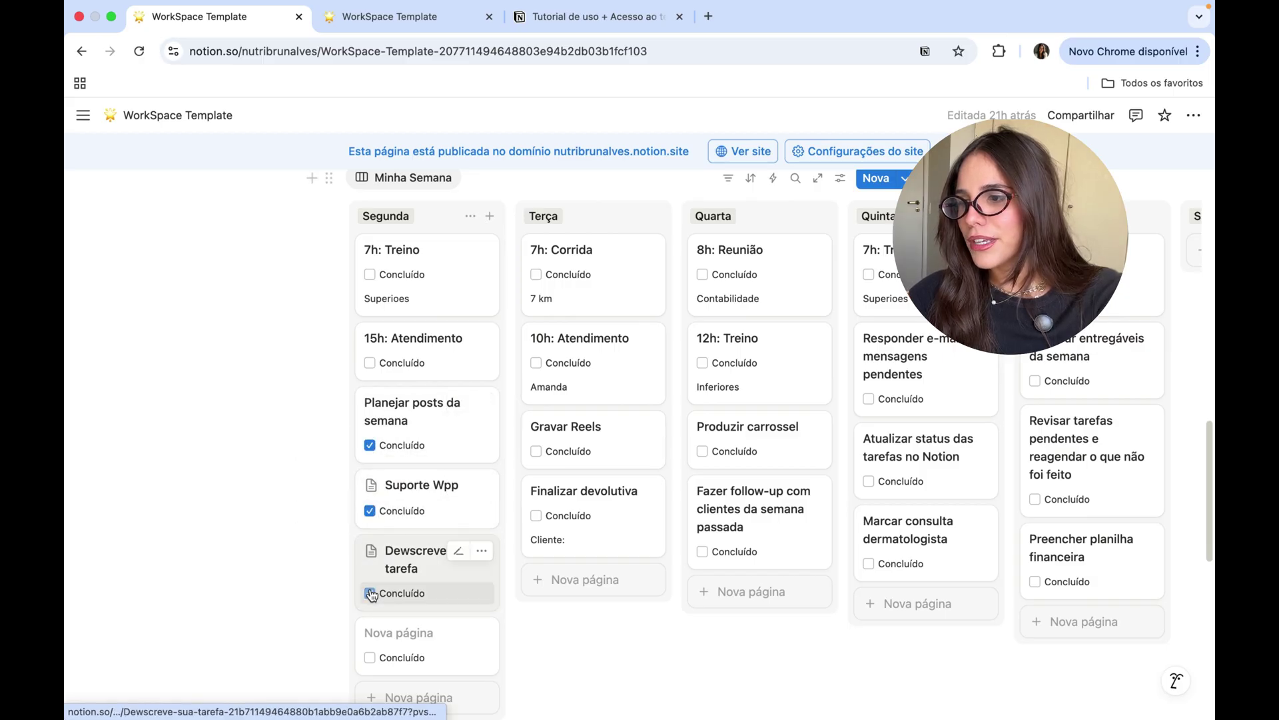
pyautogui.moveTo(391, 340); pyautogui.dragTo(412, 382)
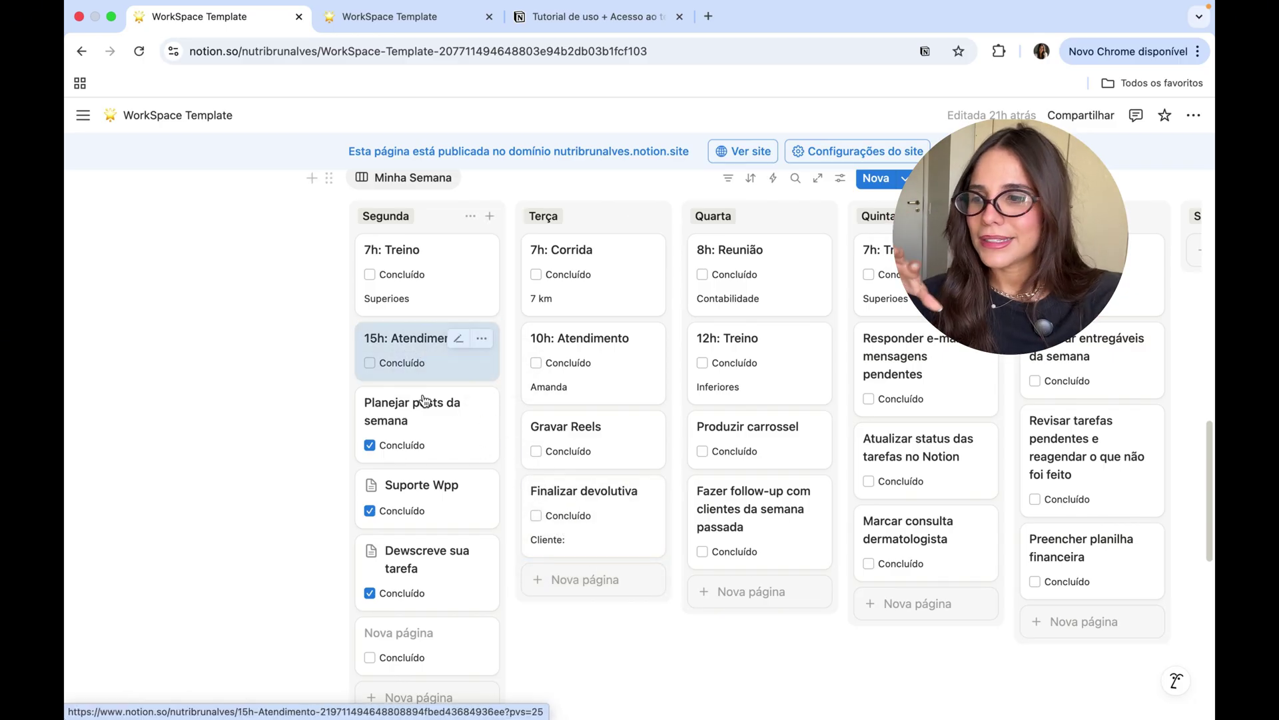
# Step: Delete the "Dewscreve sua tarefa" card and the untitled card from the Segunda column of the Minha Semana board
pyautogui.click(253, 583)
pyautogui.click(412, 566)
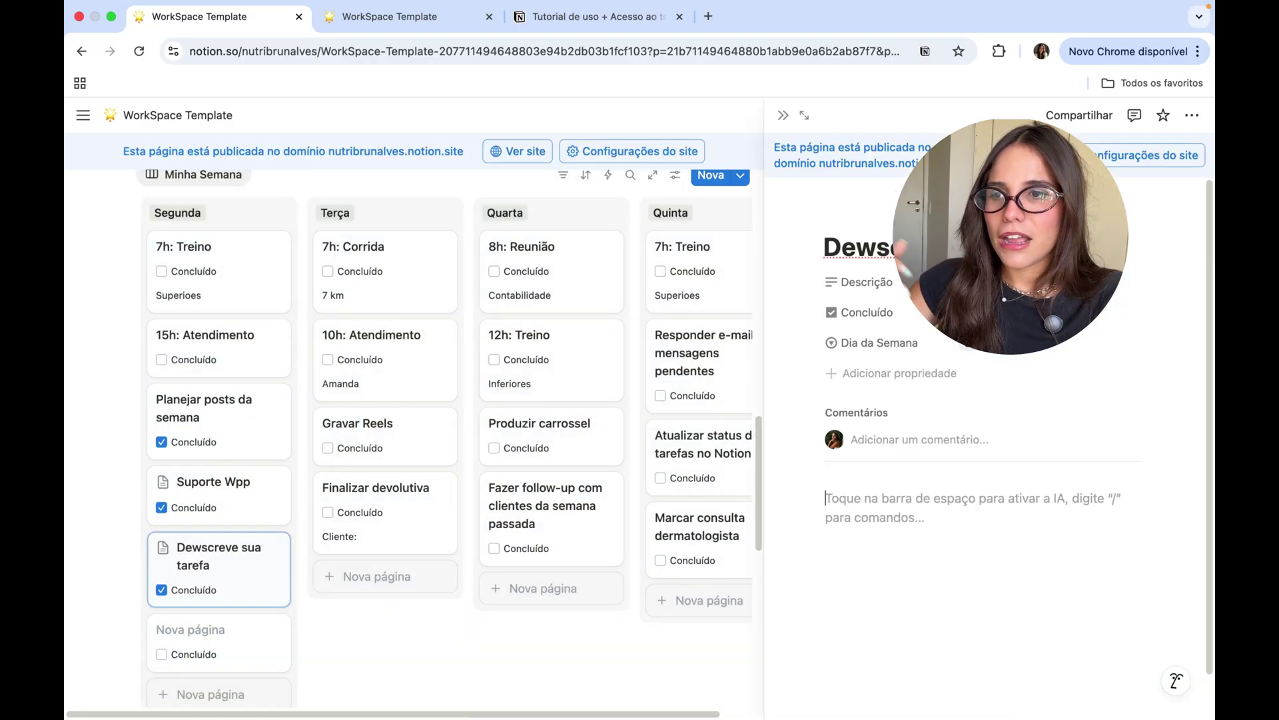
pyautogui.press('Escape')
pyautogui.press('BackSpace')
# Step: Review the Banco de Dados callout at the end of the page, the Minha Semana board, and the welcome note with the Onboarding and Central Operacional lists
pyautogui.scroll(1, 610, 500)
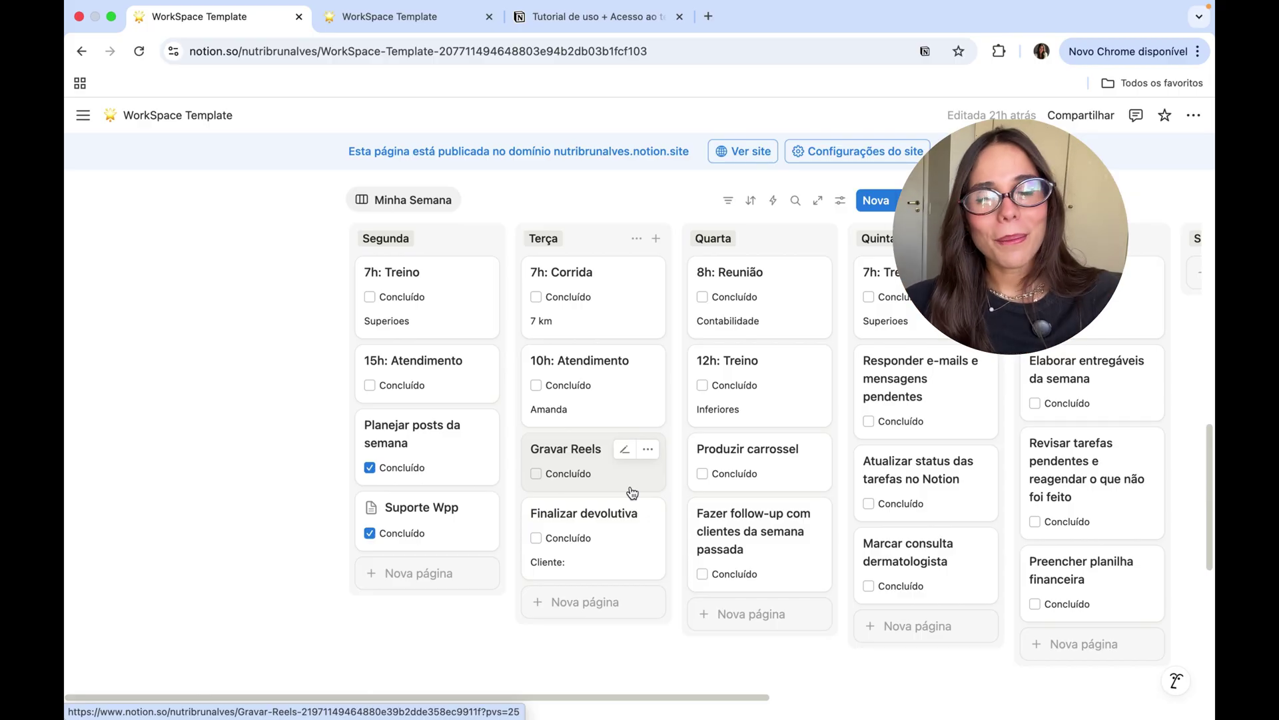
pyautogui.scroll(10, 599, 479)
pyautogui.scroll(-15, 866, 506)
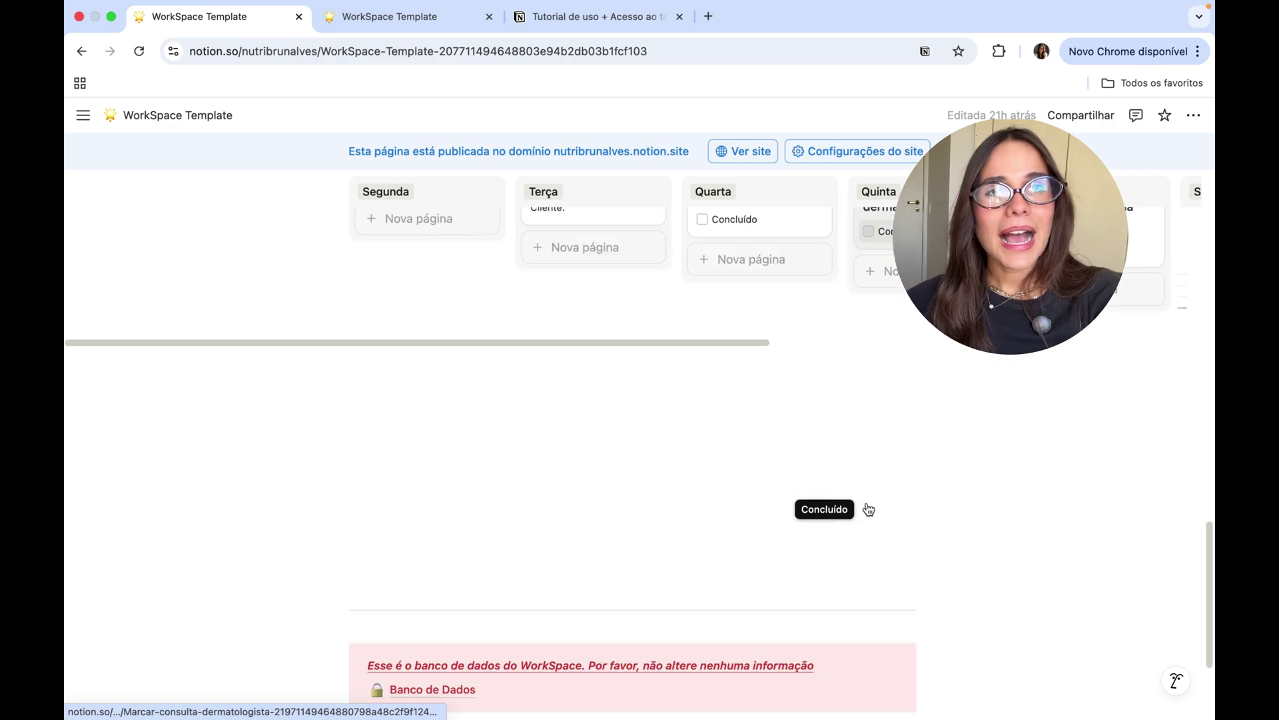
pyautogui.scroll(-3, 868, 509)
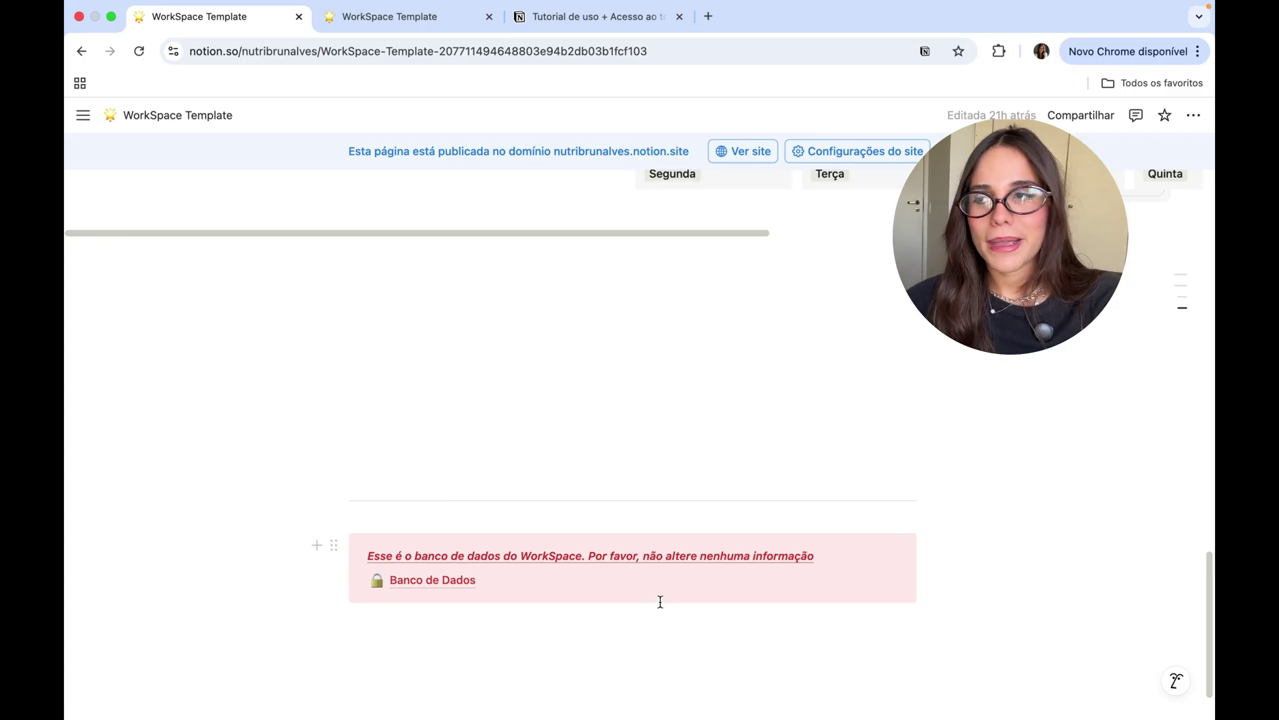
pyautogui.scroll(1, 660, 602)
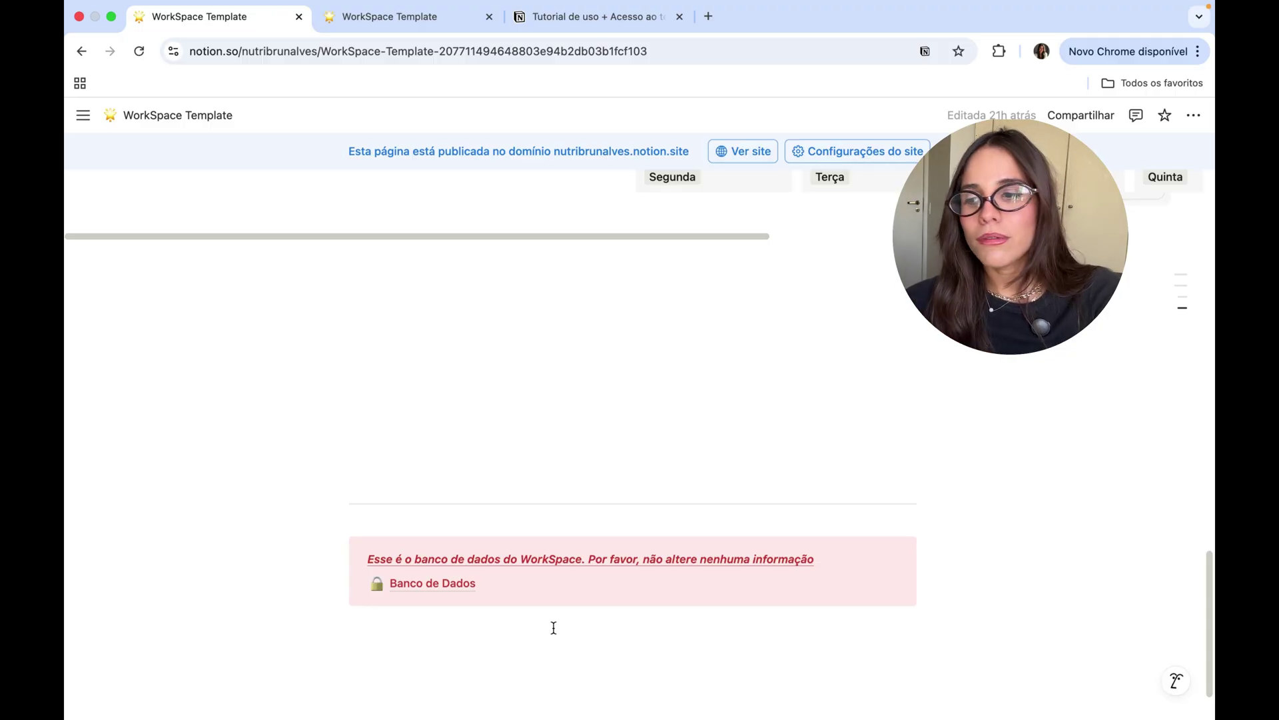
pyautogui.scroll(5, 503, 552)
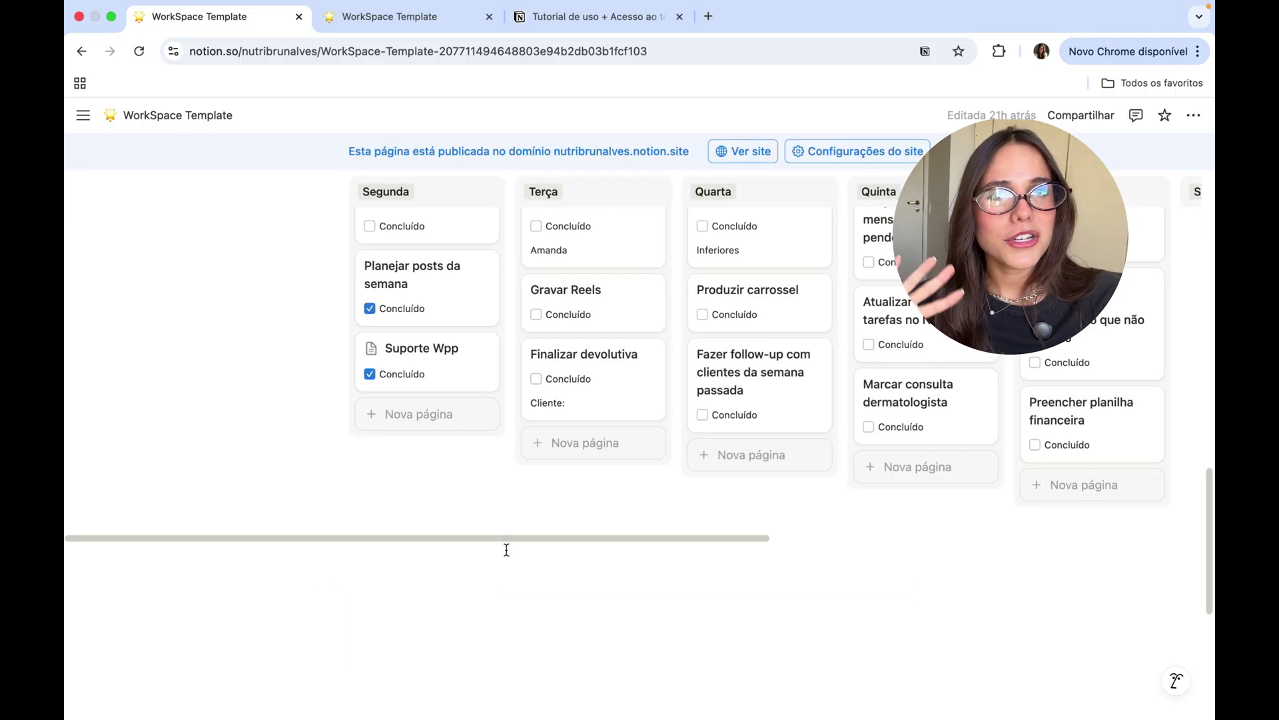
pyautogui.scroll(15, 533, 544)
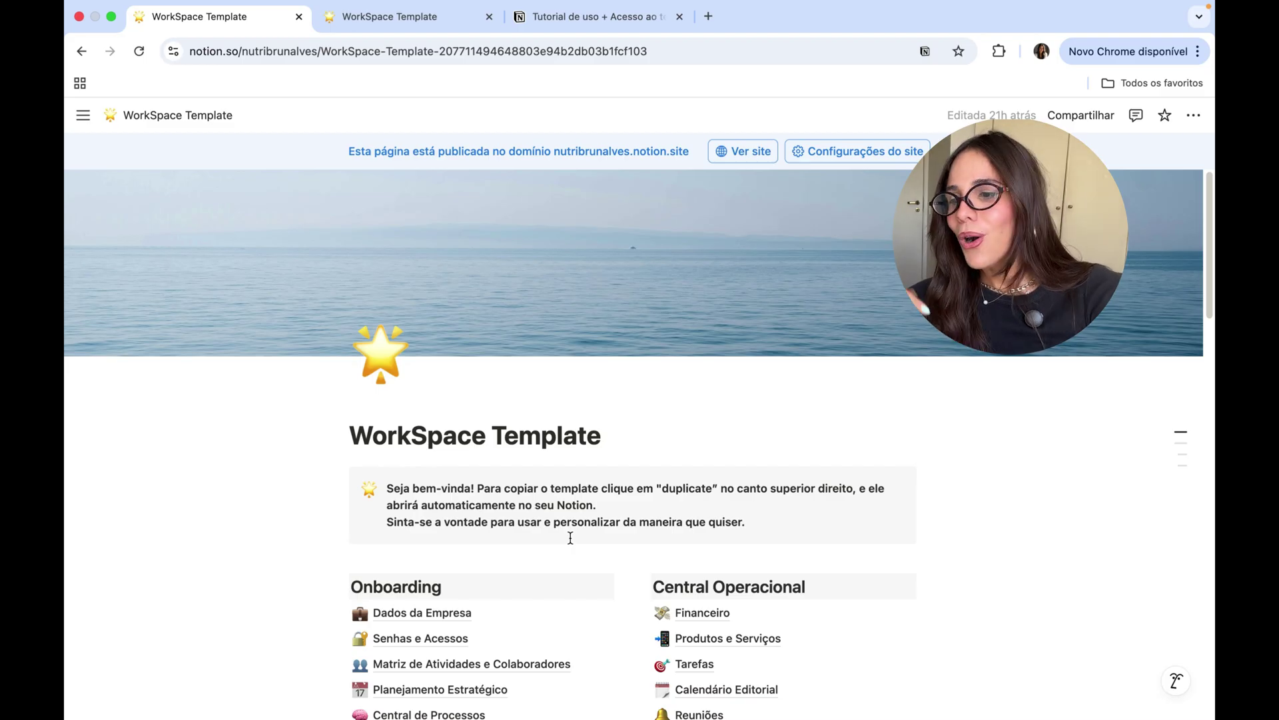
pyautogui.scroll(-2, 571, 538)
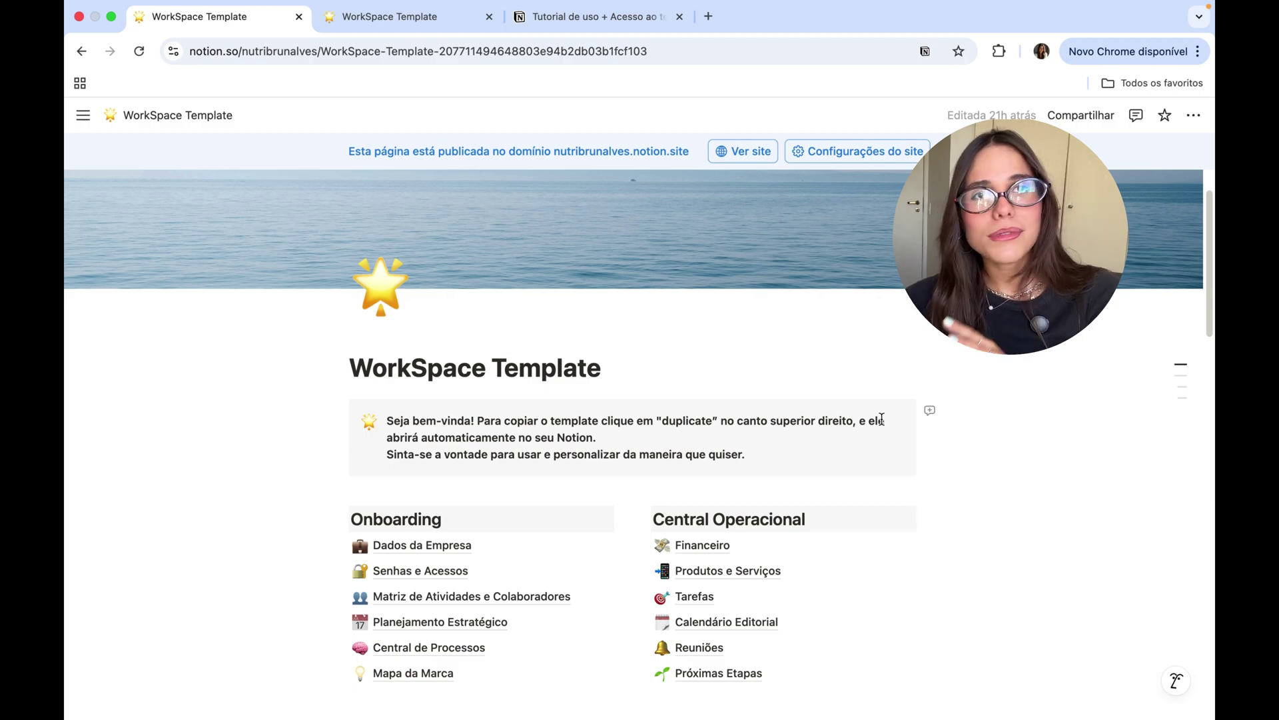
pyautogui.scroll(-1, 883, 442)
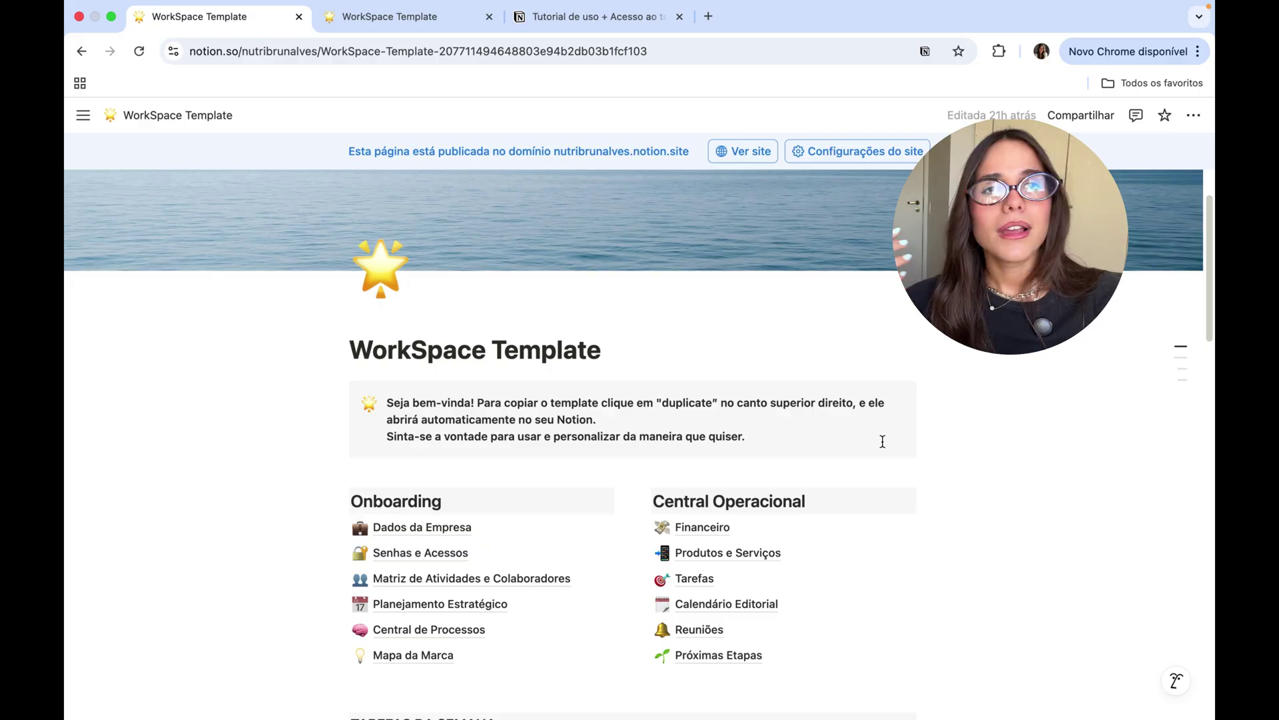